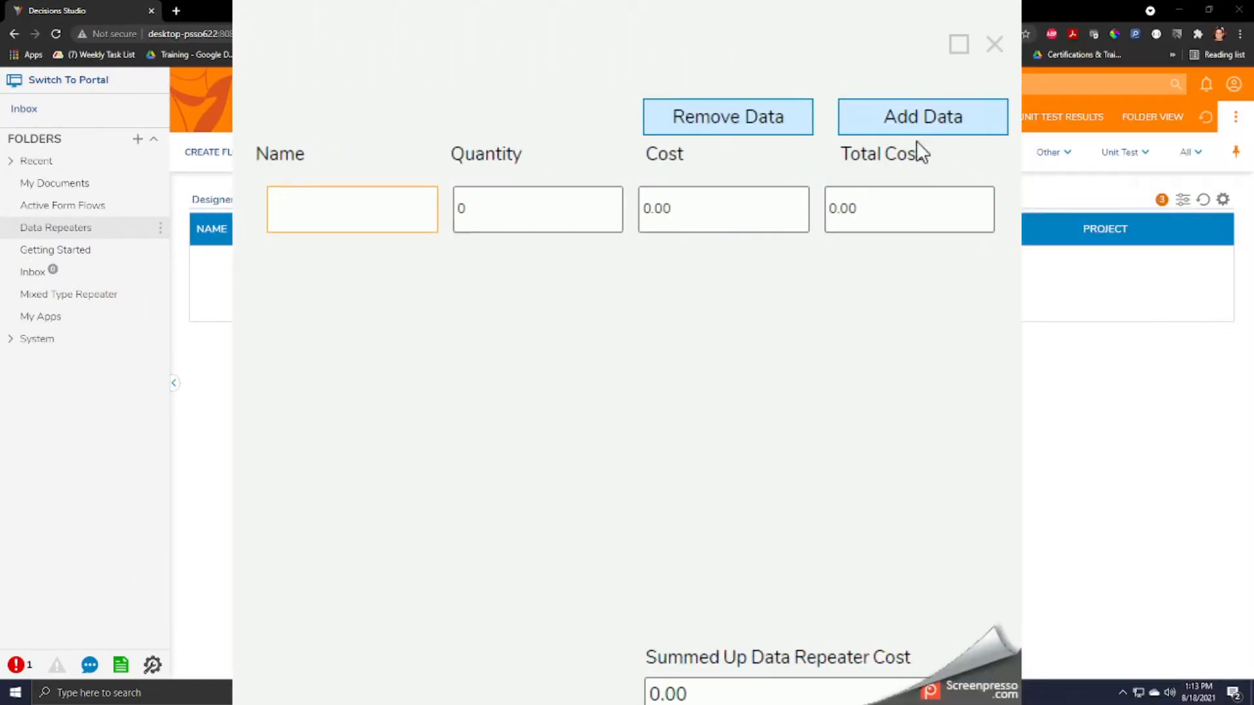
Step: Try out the example data repeater form by adding three rows and removing two
left_click(926, 121)
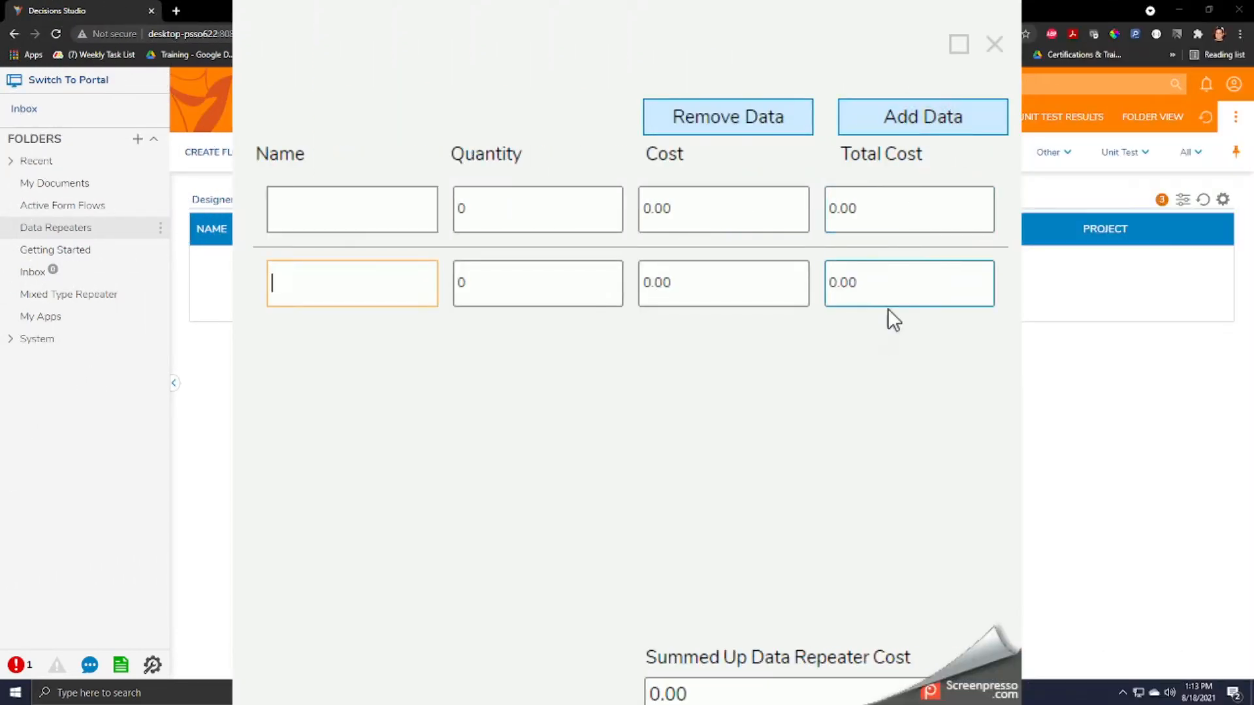
left_click(908, 127)
left_click(888, 119)
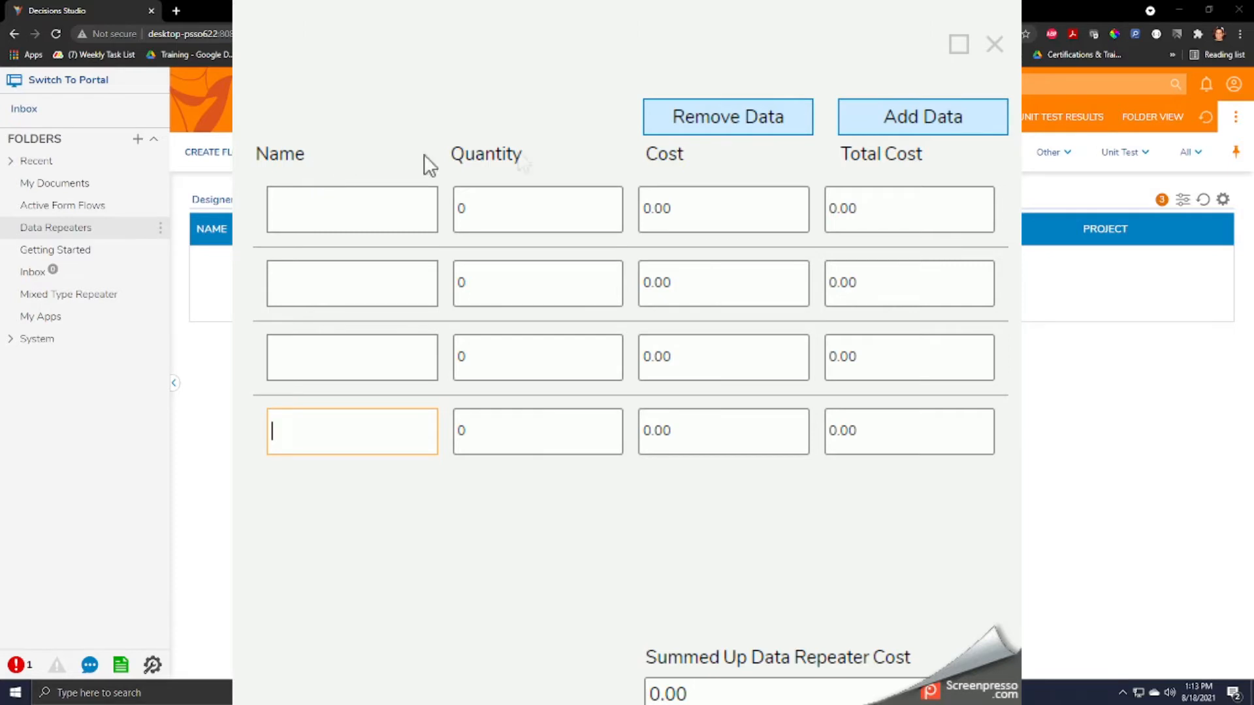
left_click(698, 131)
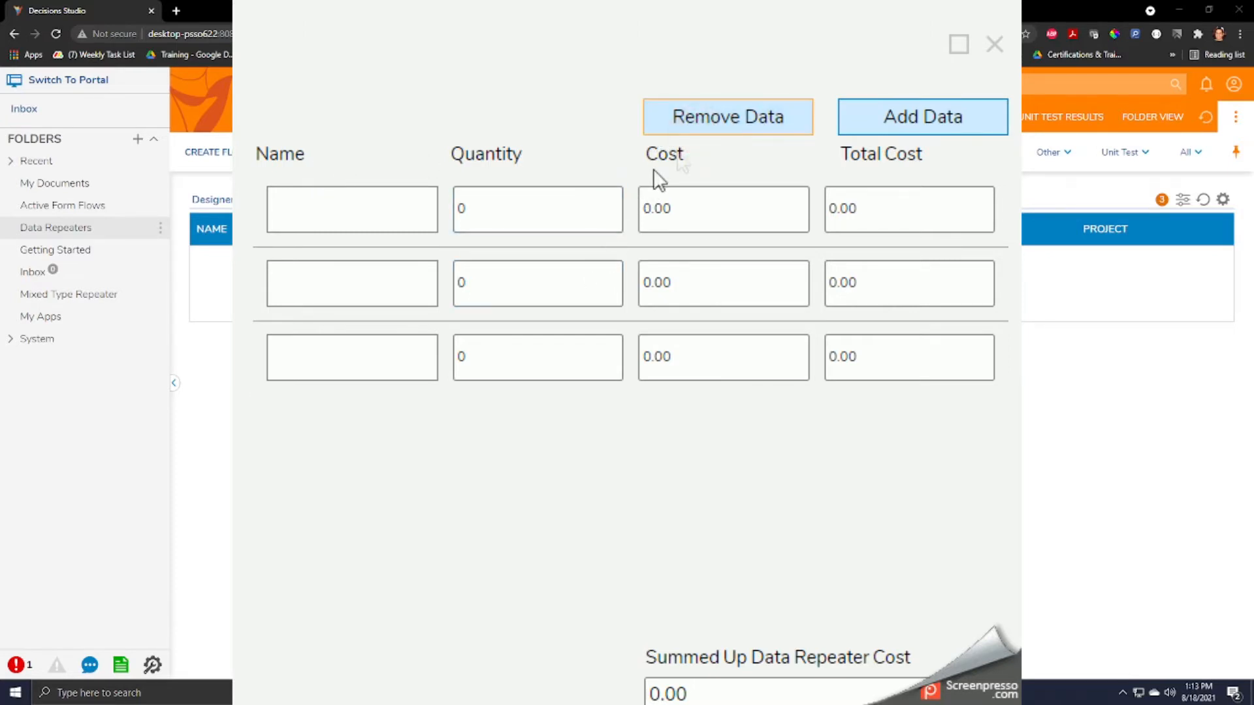
left_click(708, 122)
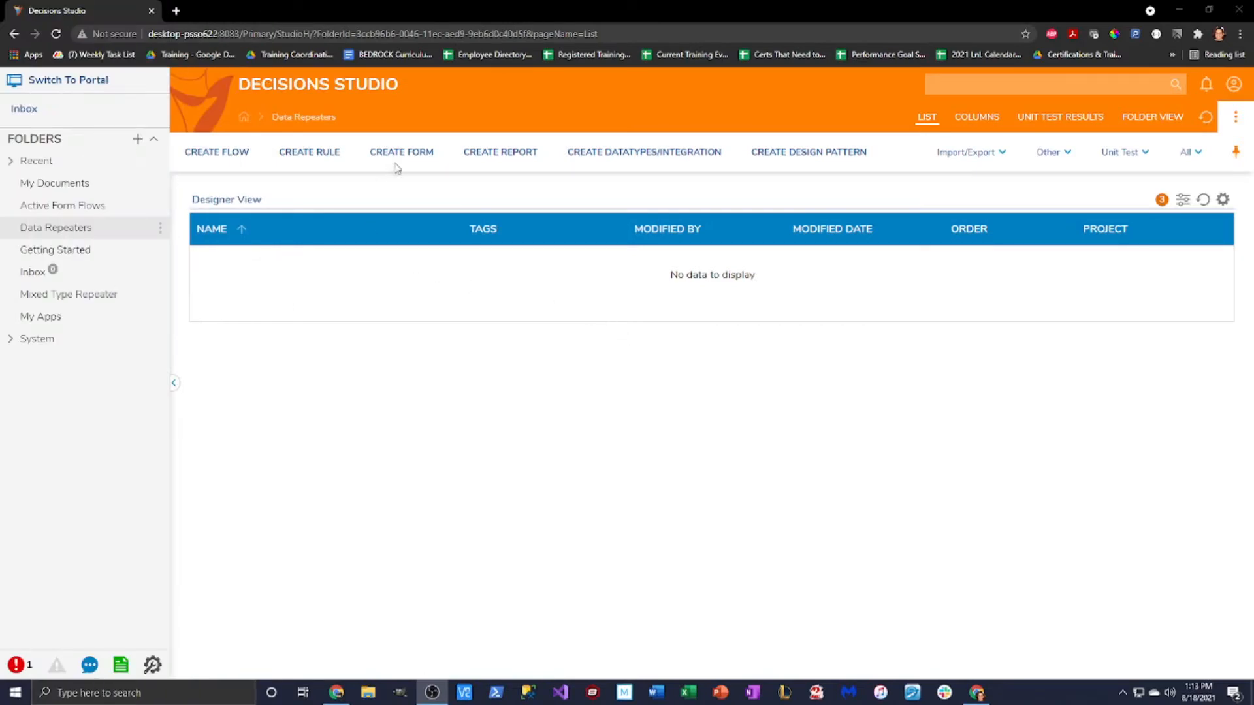
Step: Create a new normal form named Parent Form in the Data Repeaters folder
left_click(401, 152)
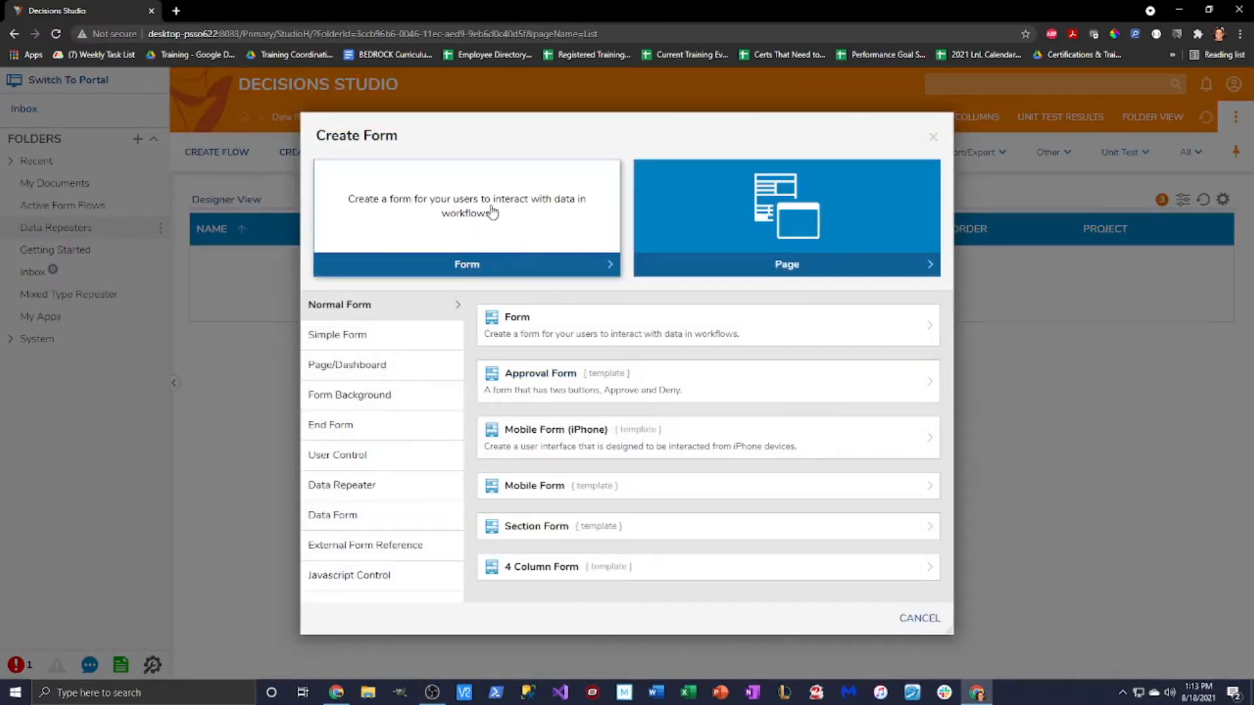
left_click(492, 212)
type("Parent Form")
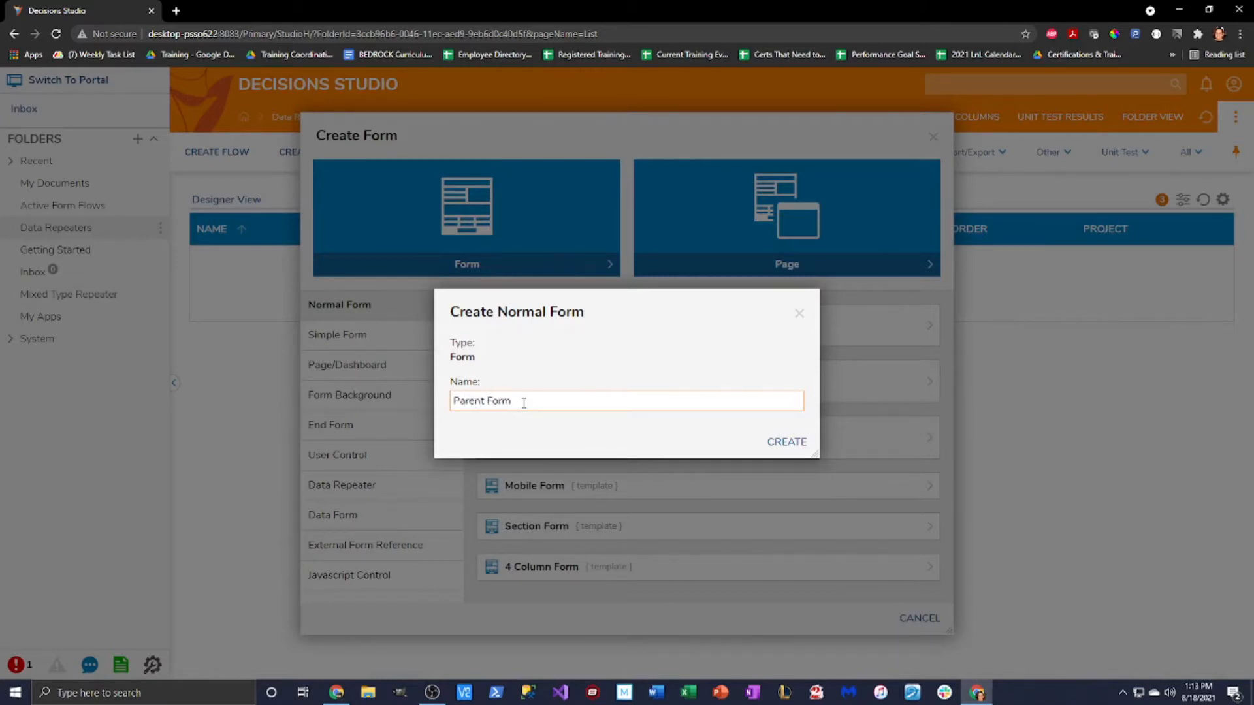
left_click(785, 442)
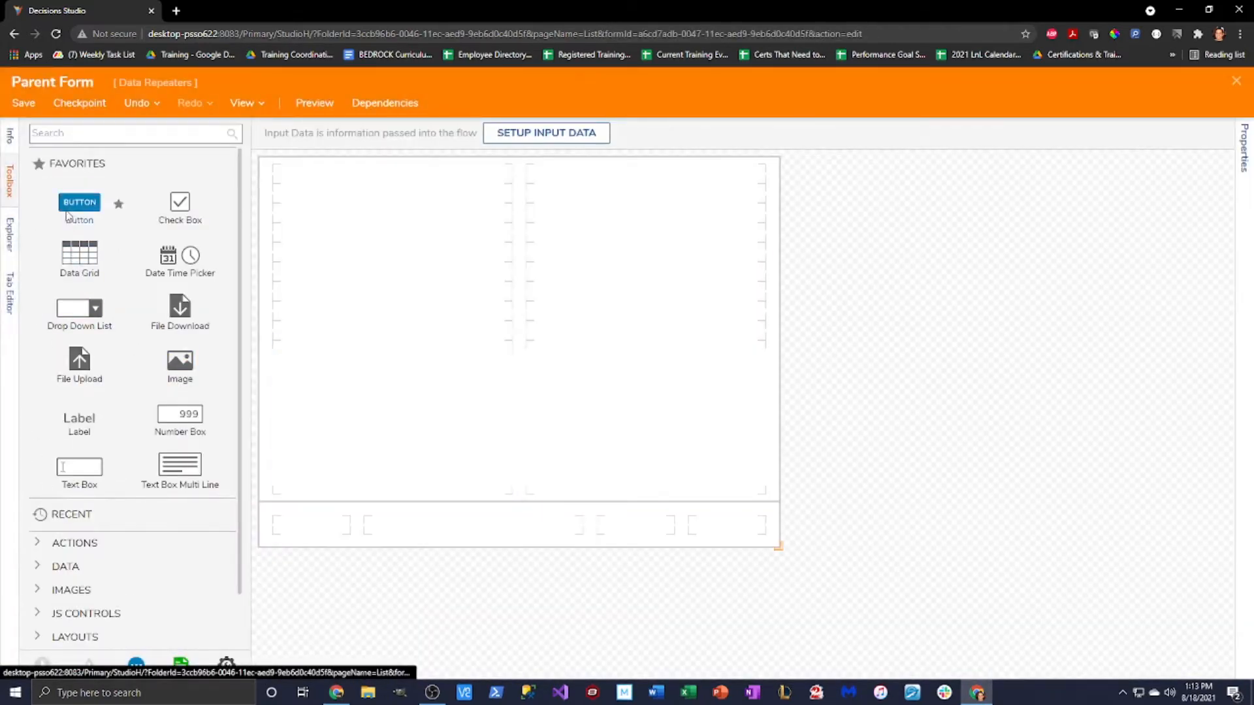
Step: Place a Done button at the right end of the form's footer and a number box with data name Total in the second column
left_click_drag(79, 204, 684, 512)
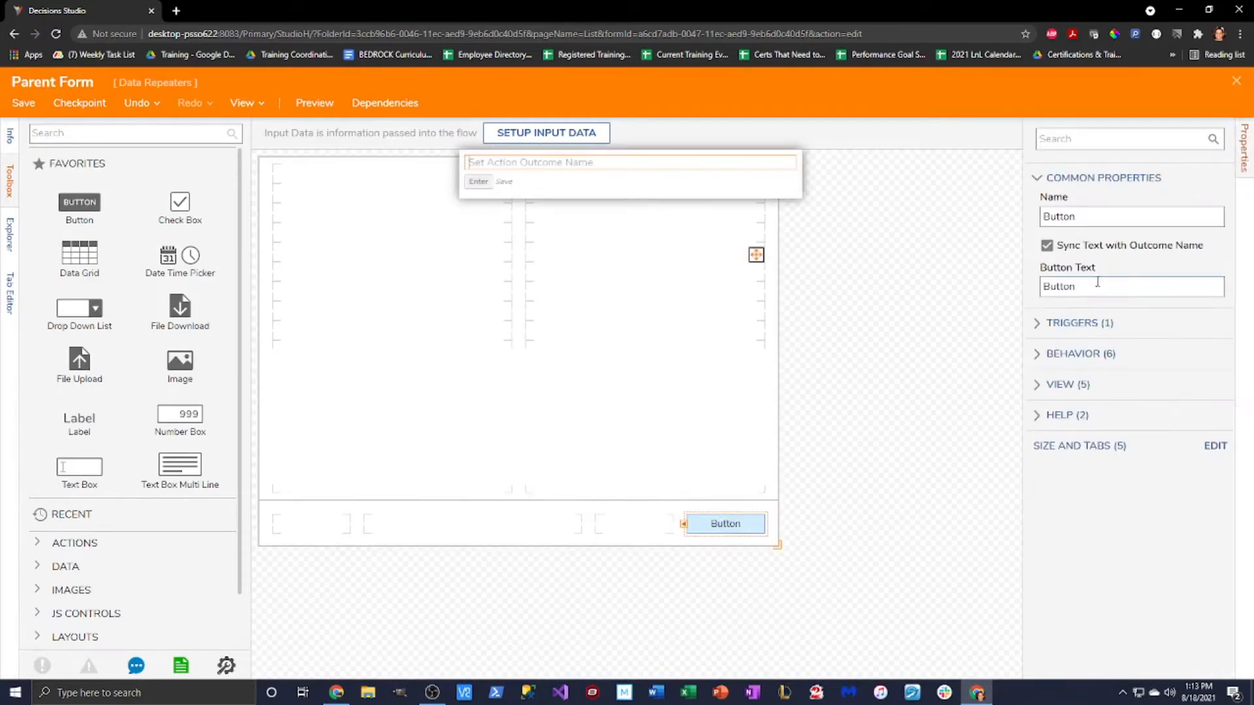
type("Done")
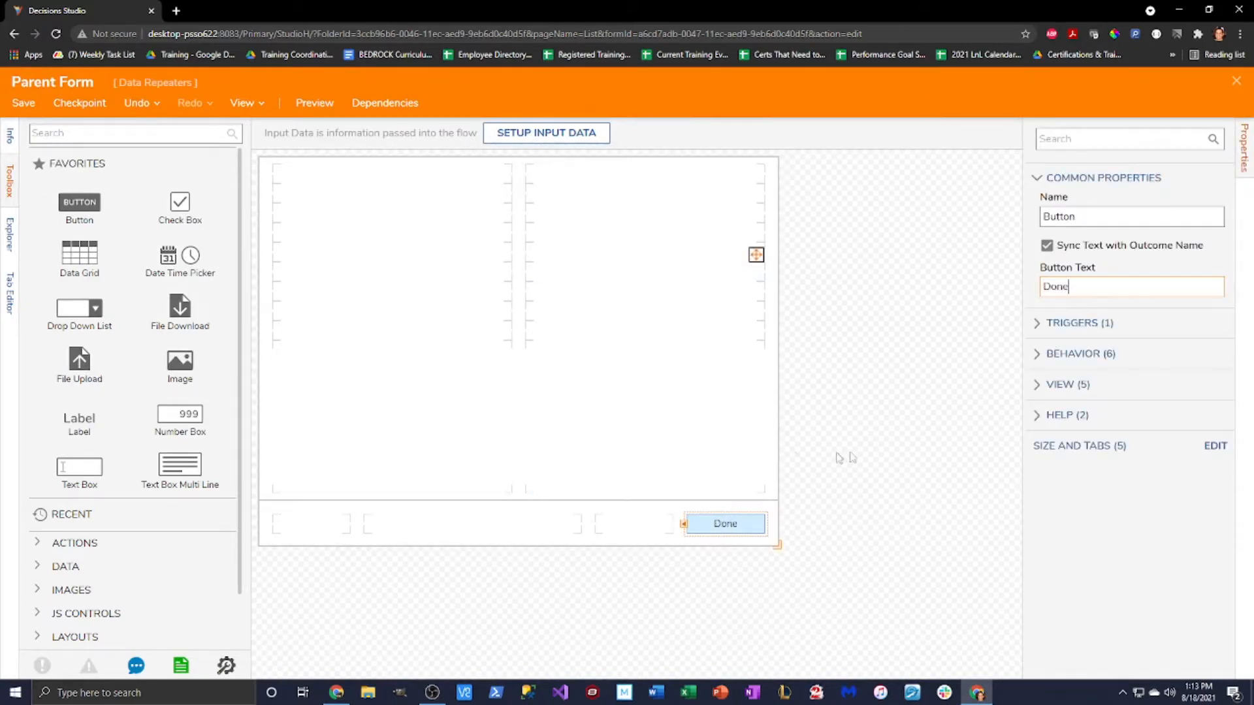
left_click(91, 132)
type("Number")
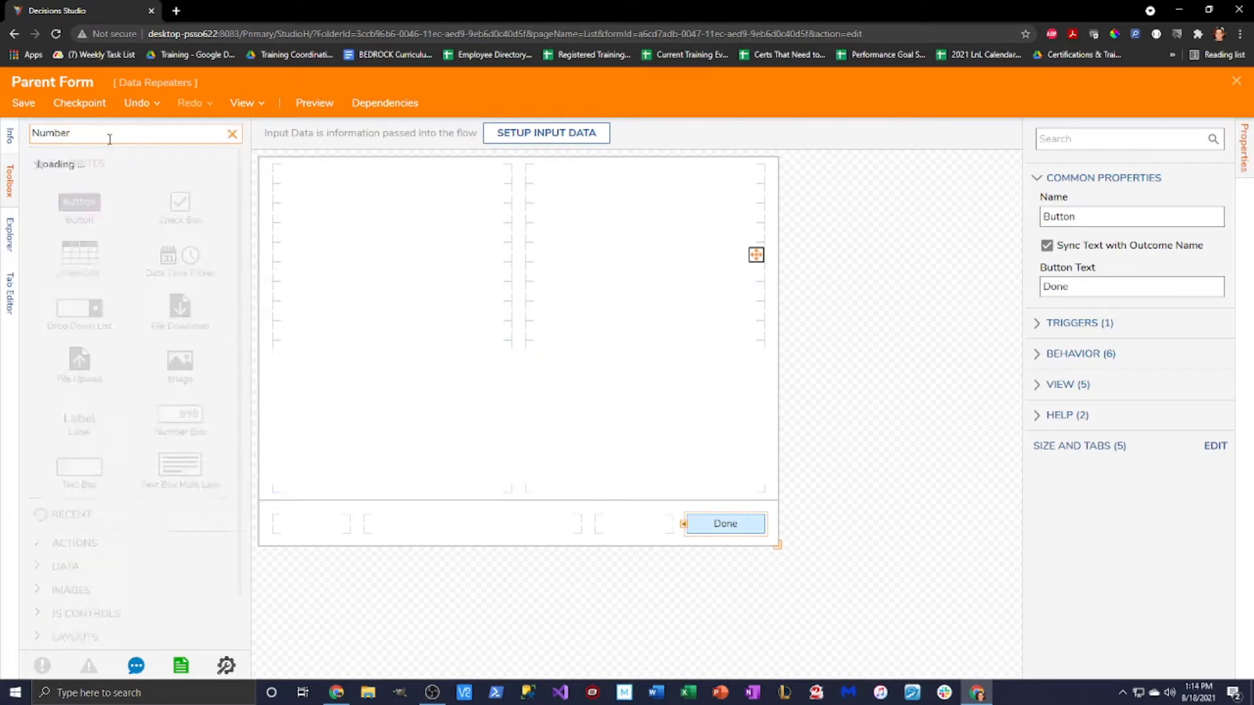
left_click_drag(179, 169, 620, 333)
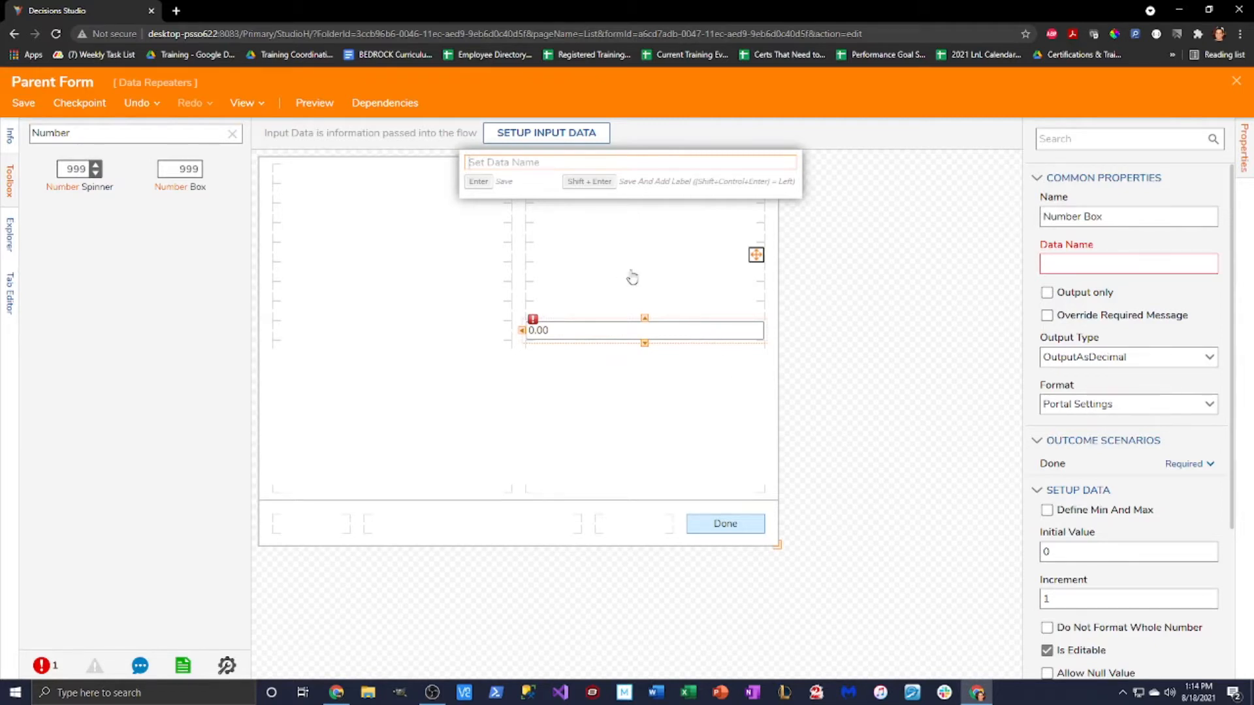
left_click(1076, 265)
type("Total")
left_click(844, 315)
Step: Add a row to the form's content grid with a requested size of 30 and resize type Fixed
left_click(617, 294)
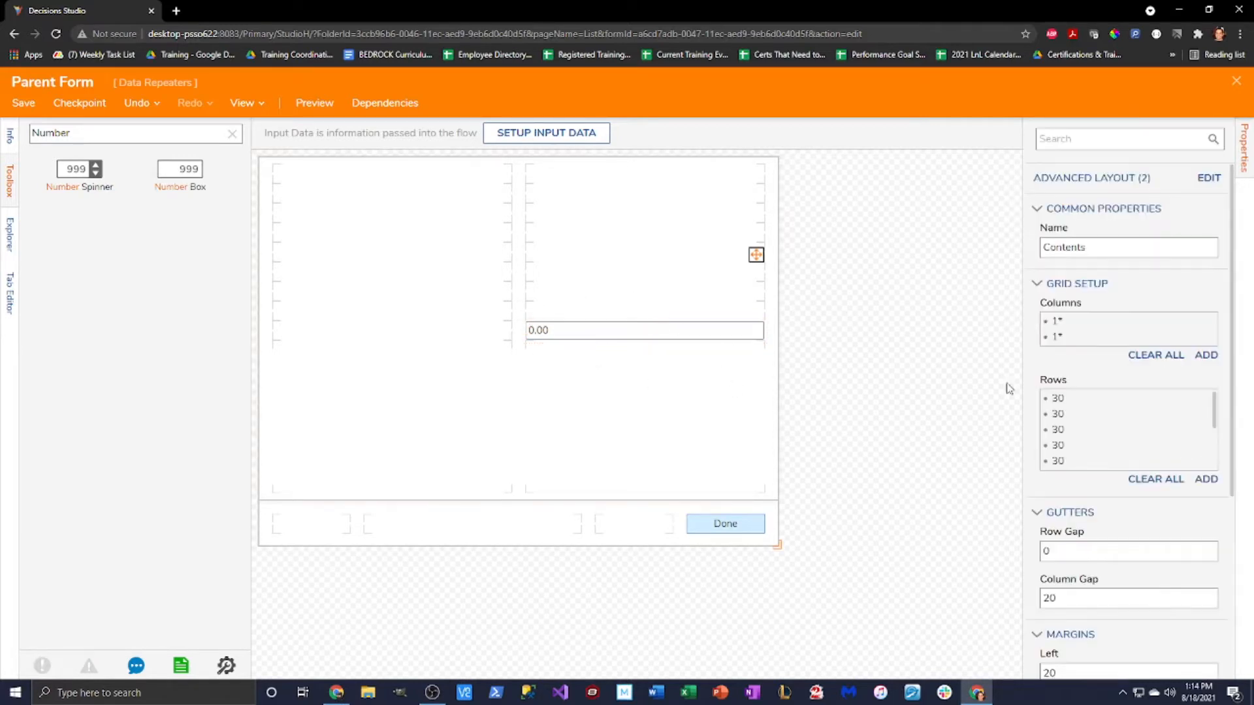
scroll(1195, 405, "down", 4)
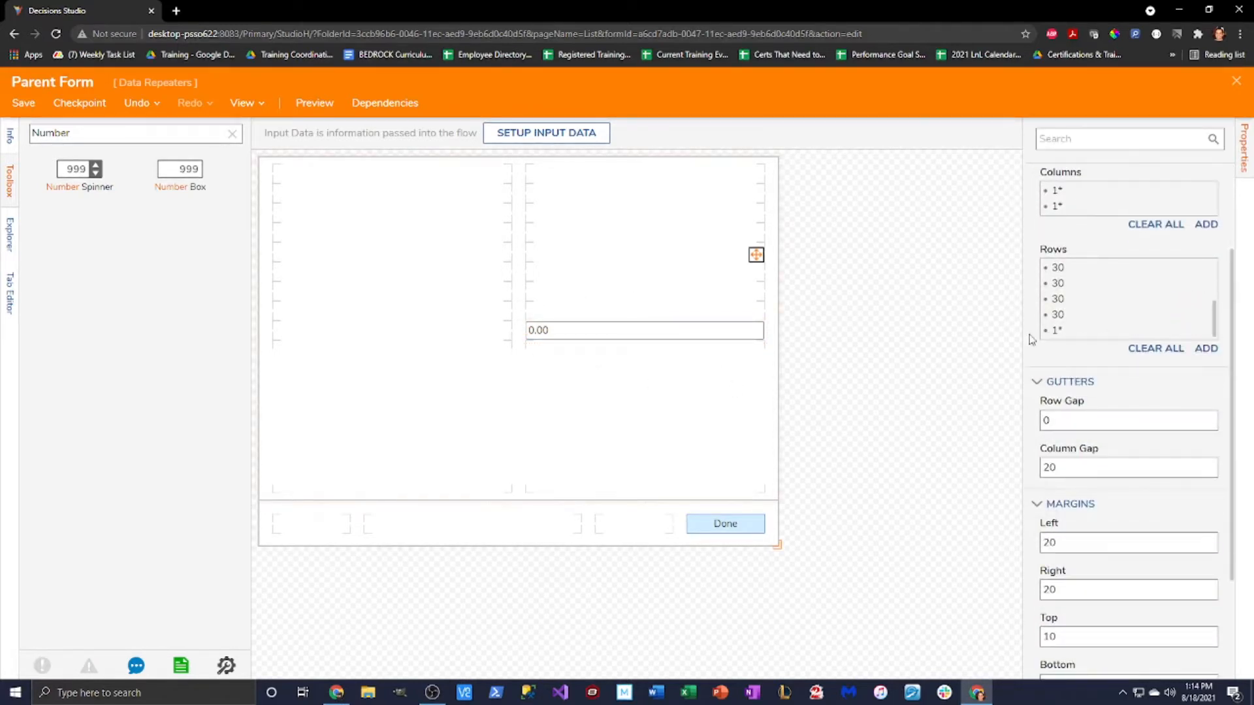
left_click(1206, 348)
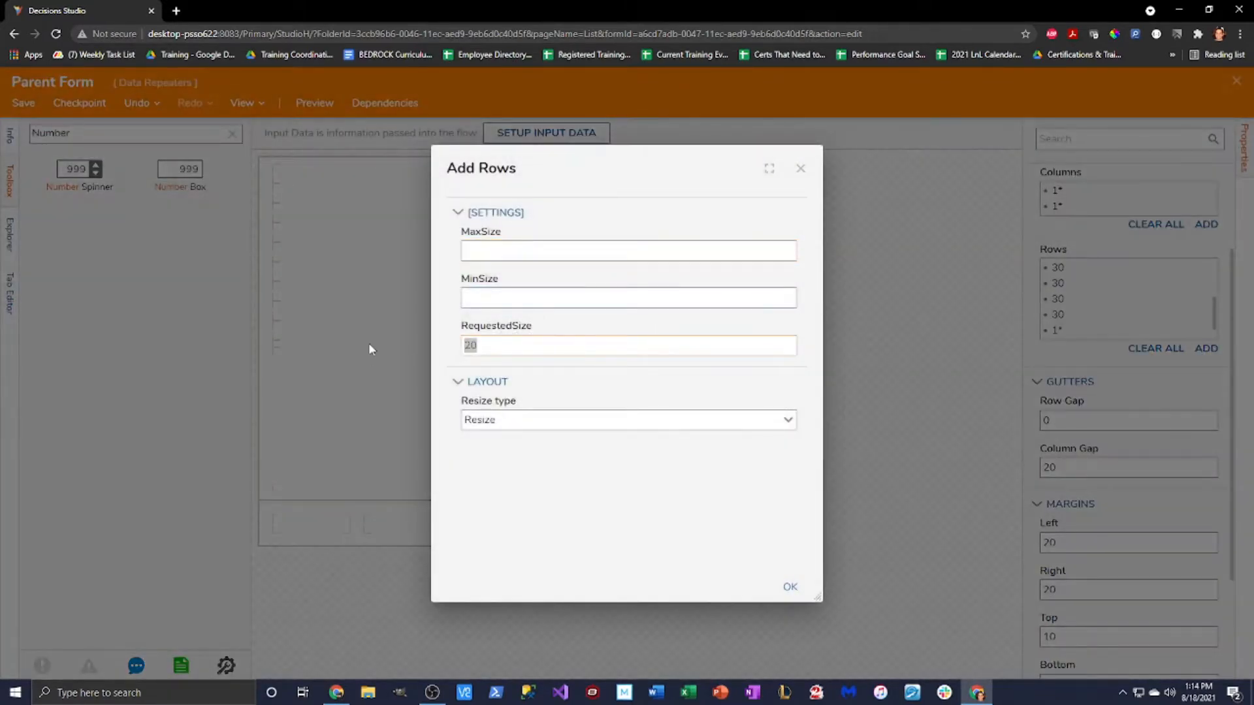
type("30")
left_click(786, 420)
left_click(517, 446)
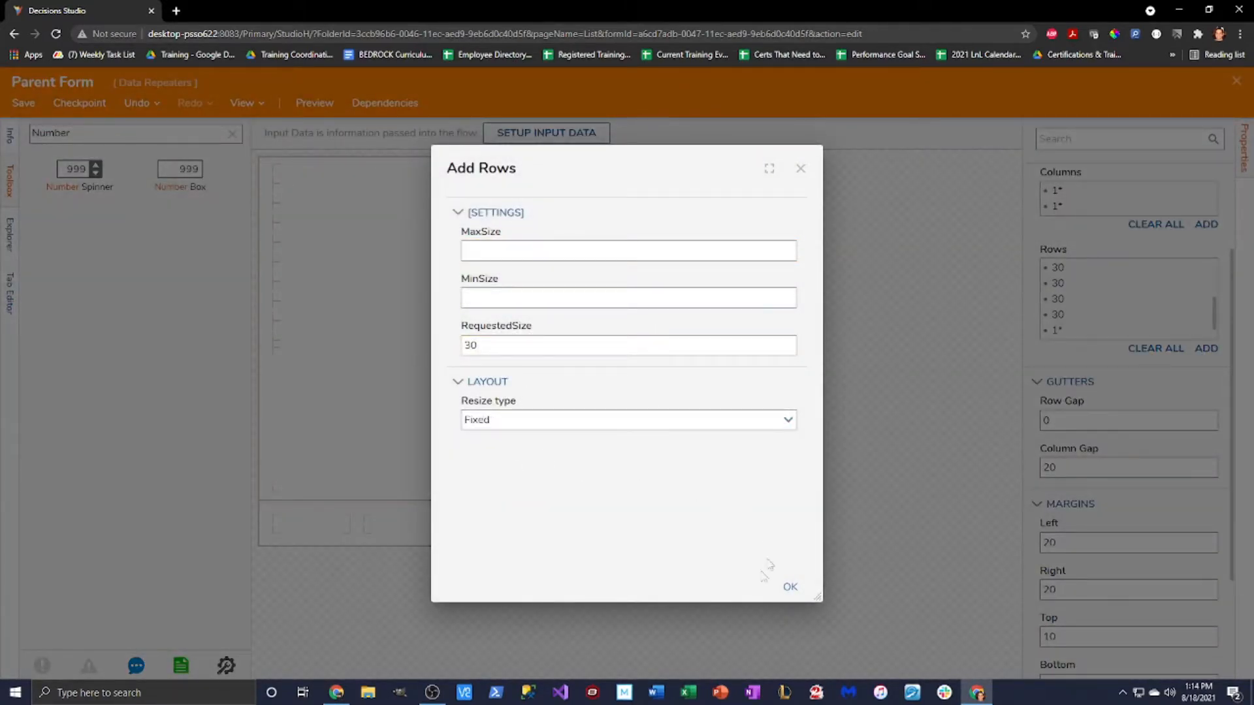
left_click(790, 586)
Step: Move the Total number box into the new bottom row of the second column and save the form
left_click_drag(569, 336, 582, 488)
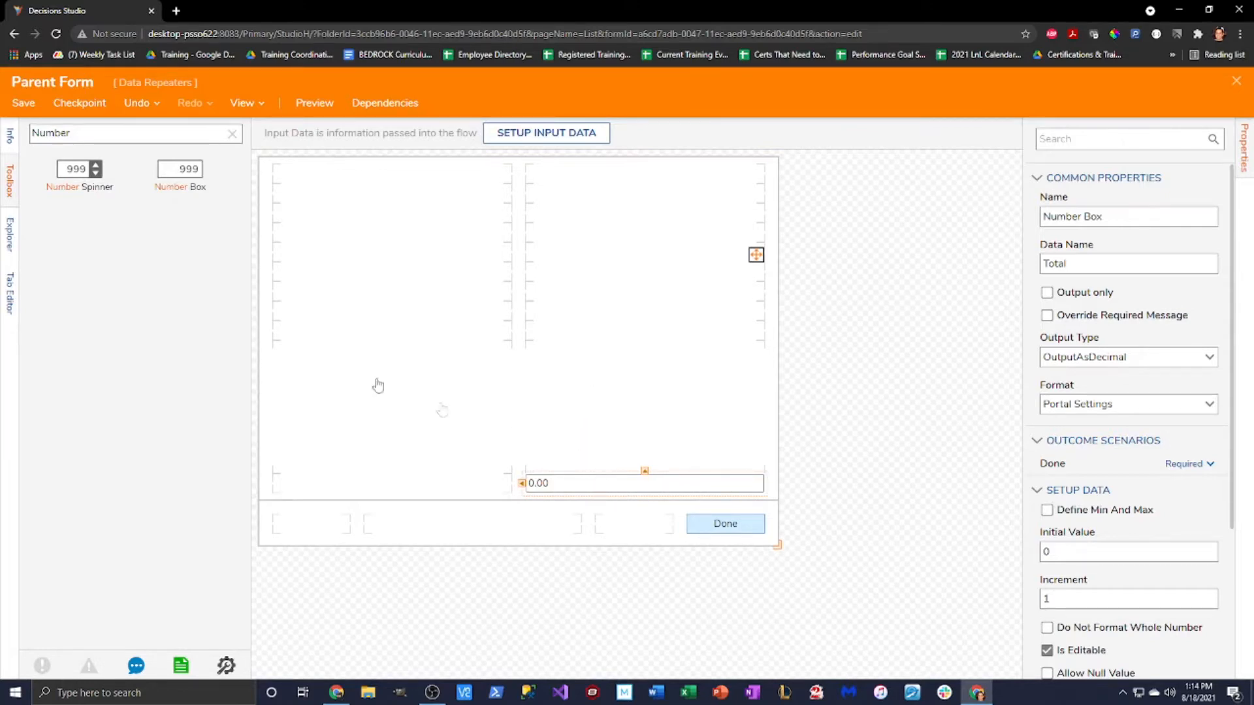
left_click(24, 102)
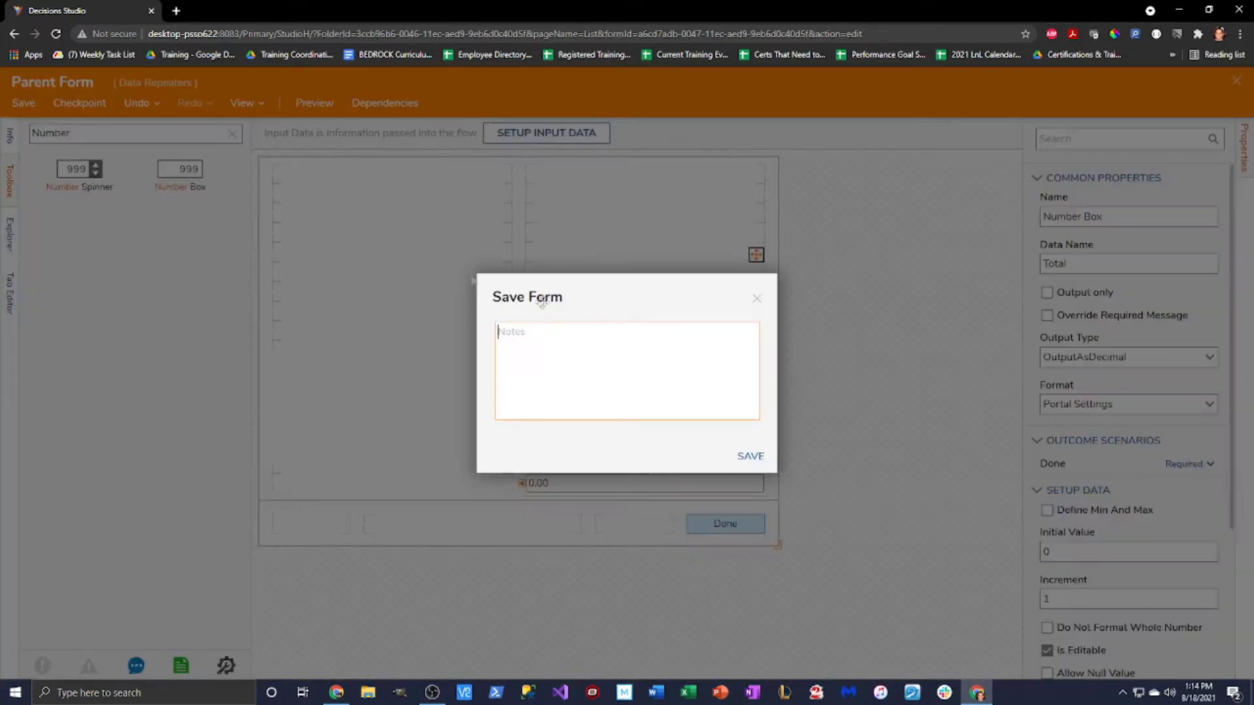
left_click(757, 455)
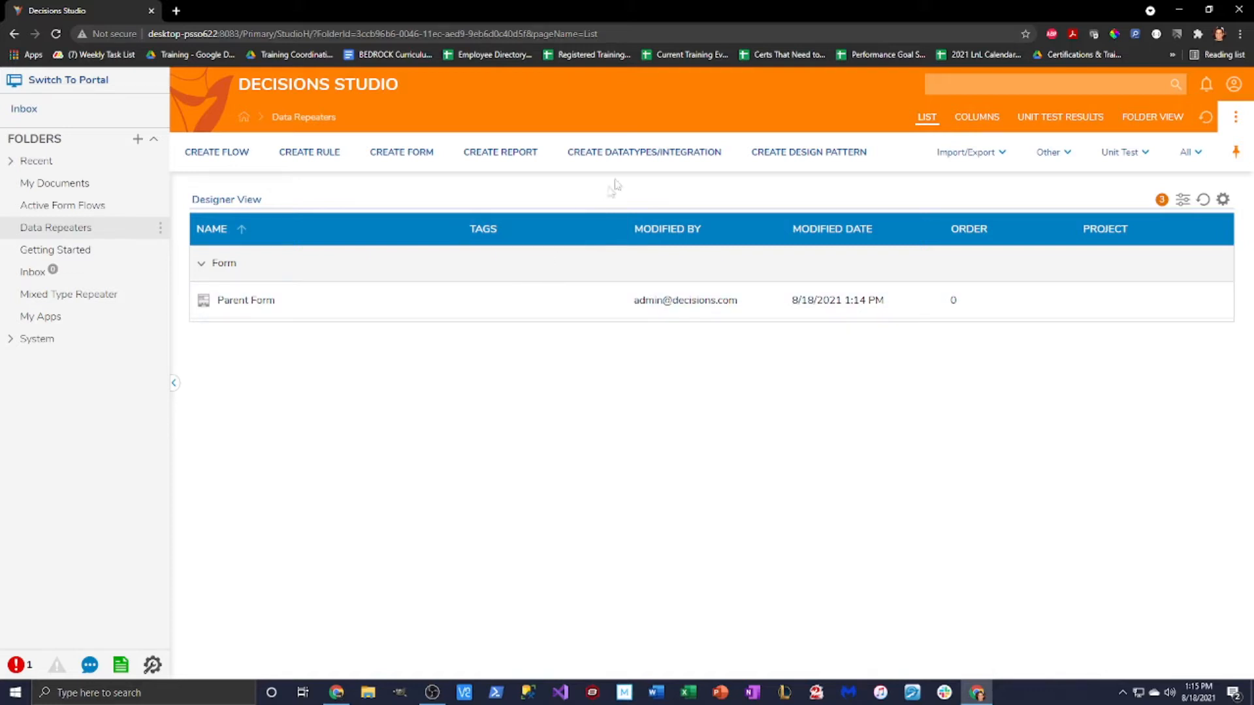
Step: Create a new database structure with the type name ComputerEquipment
left_click(644, 155)
left_click(594, 210)
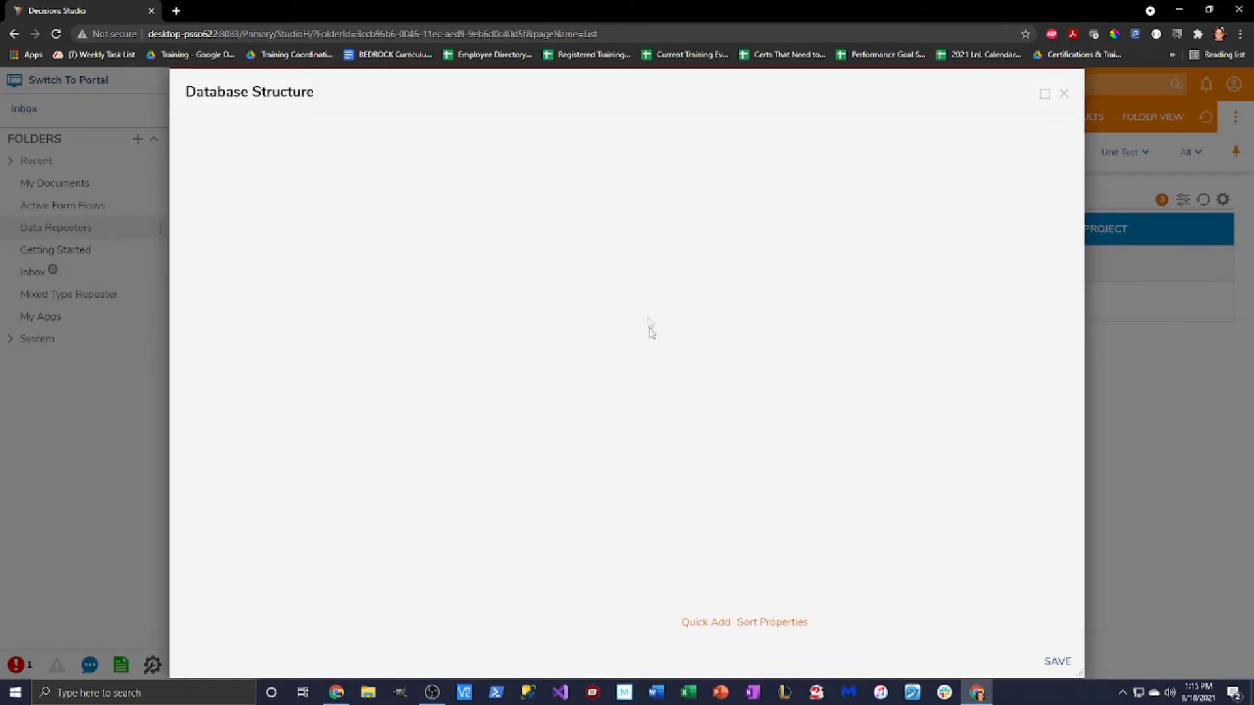
type("ComputerEqwu")
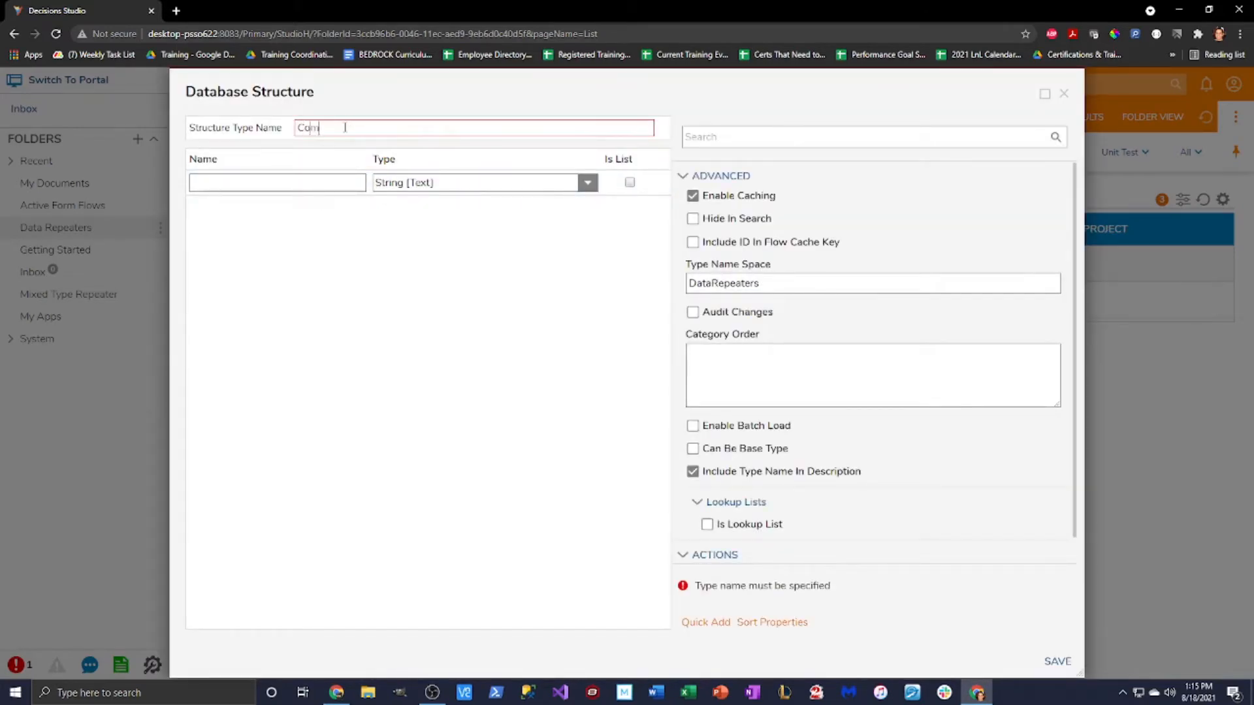
key("BackSpace")
key("BackSpace")
type("uipment")
Step: Add a Name data member of type String to the ComputerEquipment structure
left_click(331, 184)
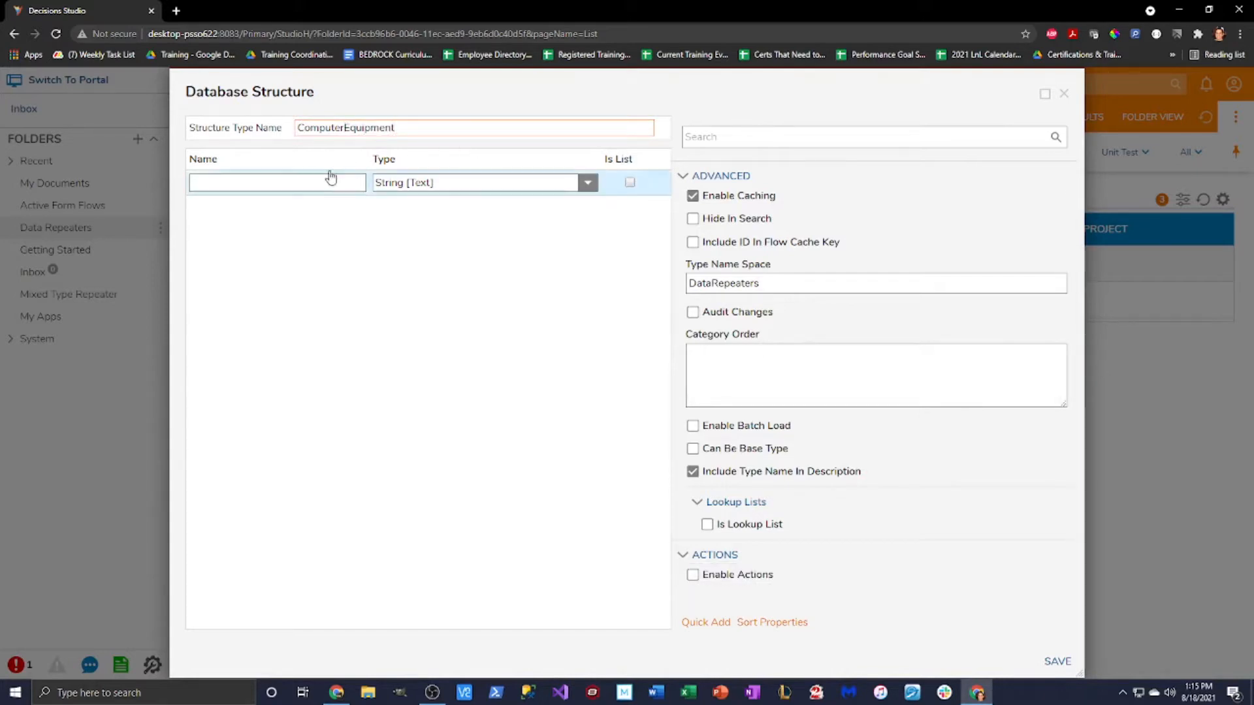
type("Name")
key("Tab")
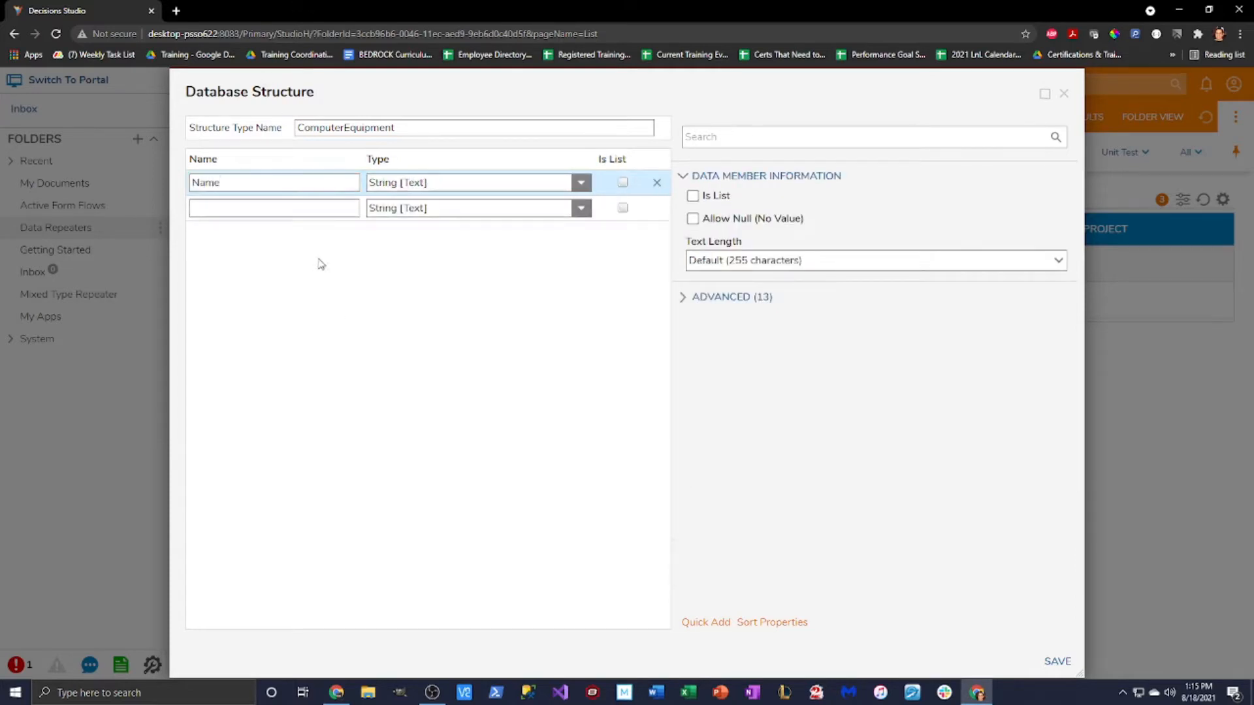
Step: Add a Quantity data member of type Int32 to the structure
left_click(294, 211)
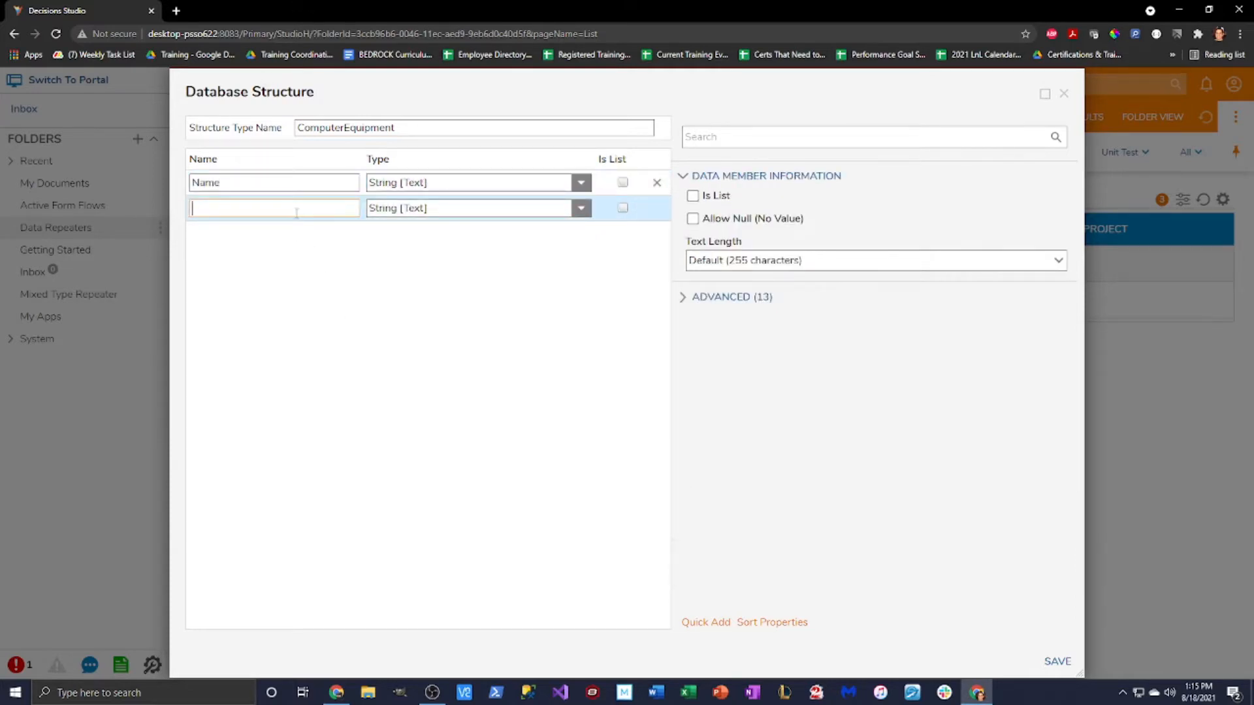
type("Qa")
type("uanity")
key("BackSpace")
key("BackSpace")
key("BackSpace")
type("tity")
left_click(581, 208)
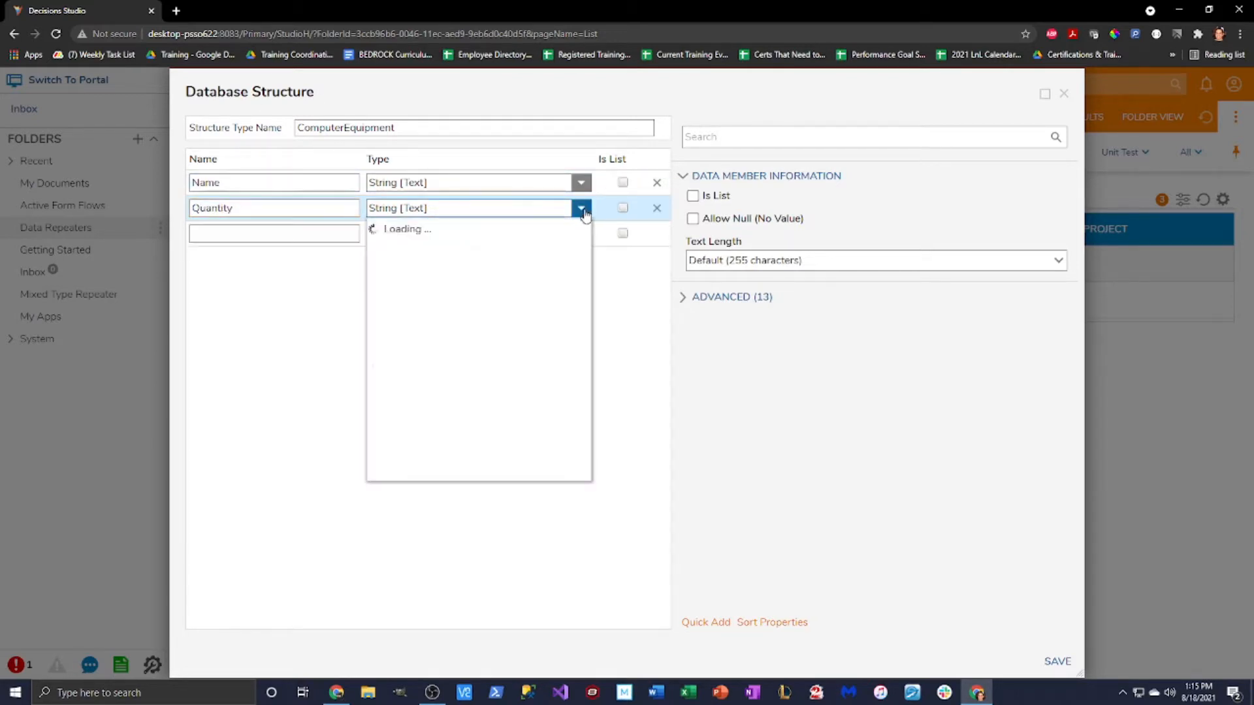
left_click(555, 328)
Step: Add a Cost data member and a TotalCost data member, giving TotalCost the Decimal type
left_click(268, 234)
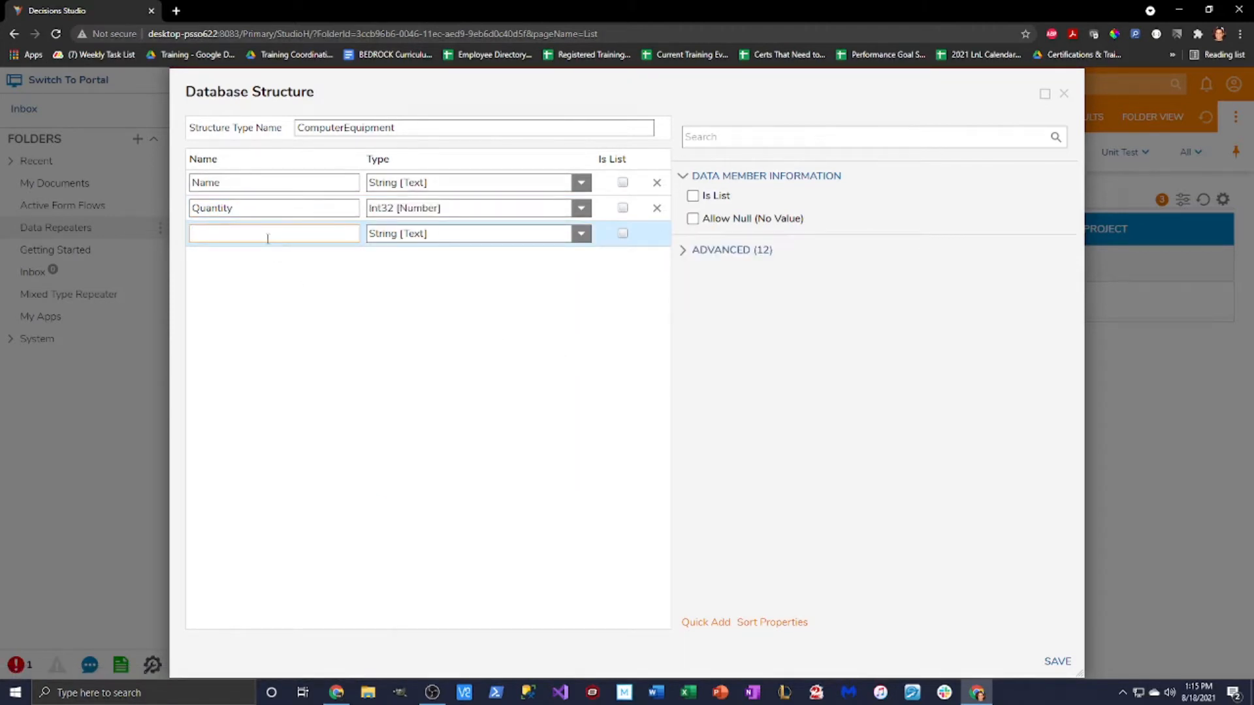
type("Cost")
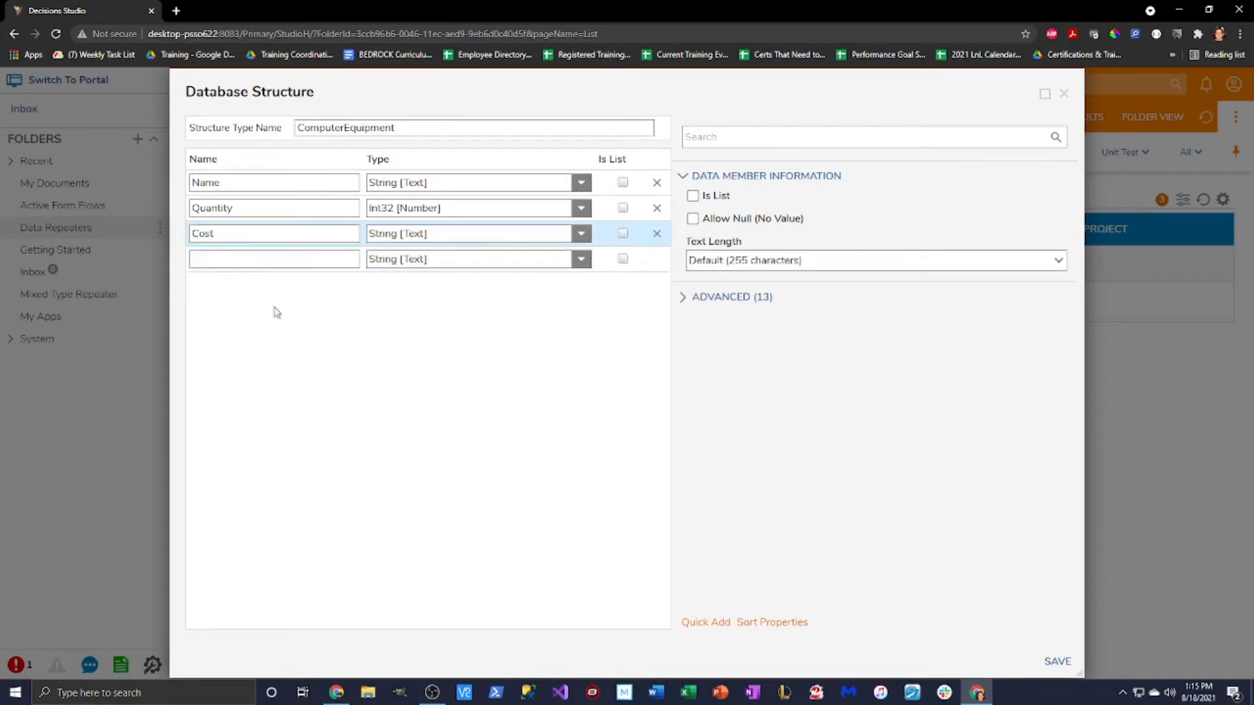
left_click(260, 257)
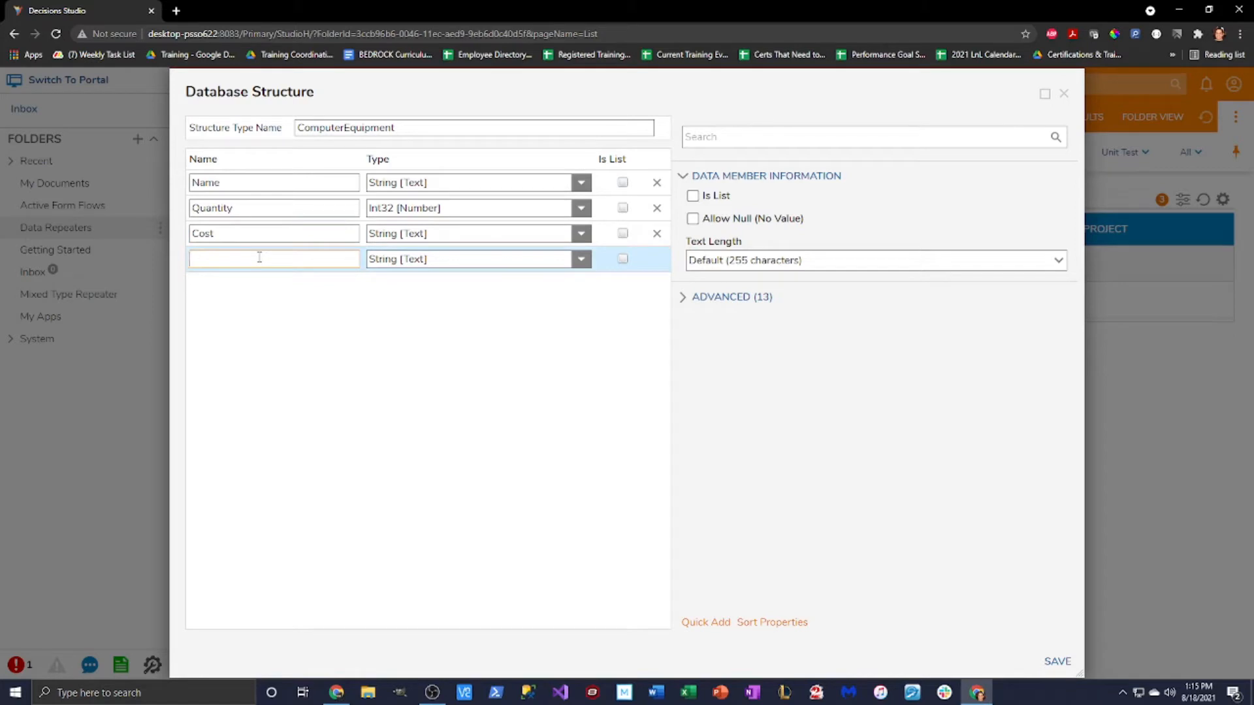
type("Total")
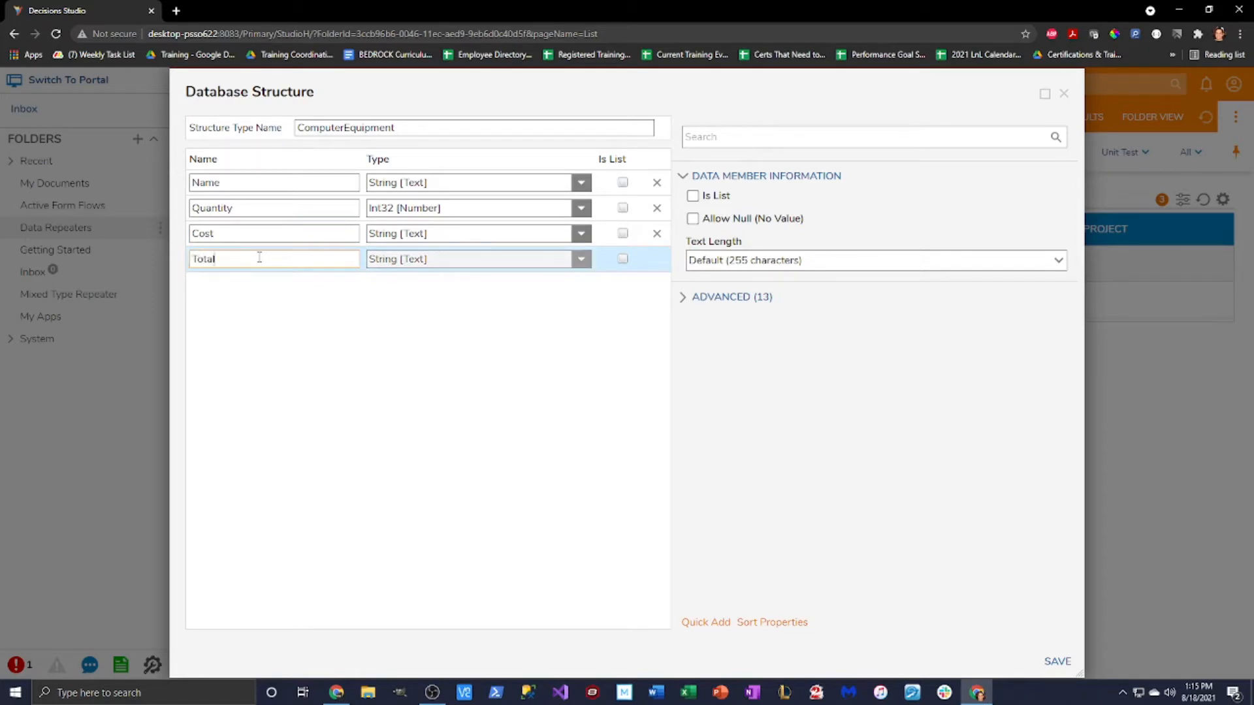
type(" Cost")
key("BackSpace")
key("BackSpace")
key("BackSpace")
key("BackSpace")
key("BackSpace")
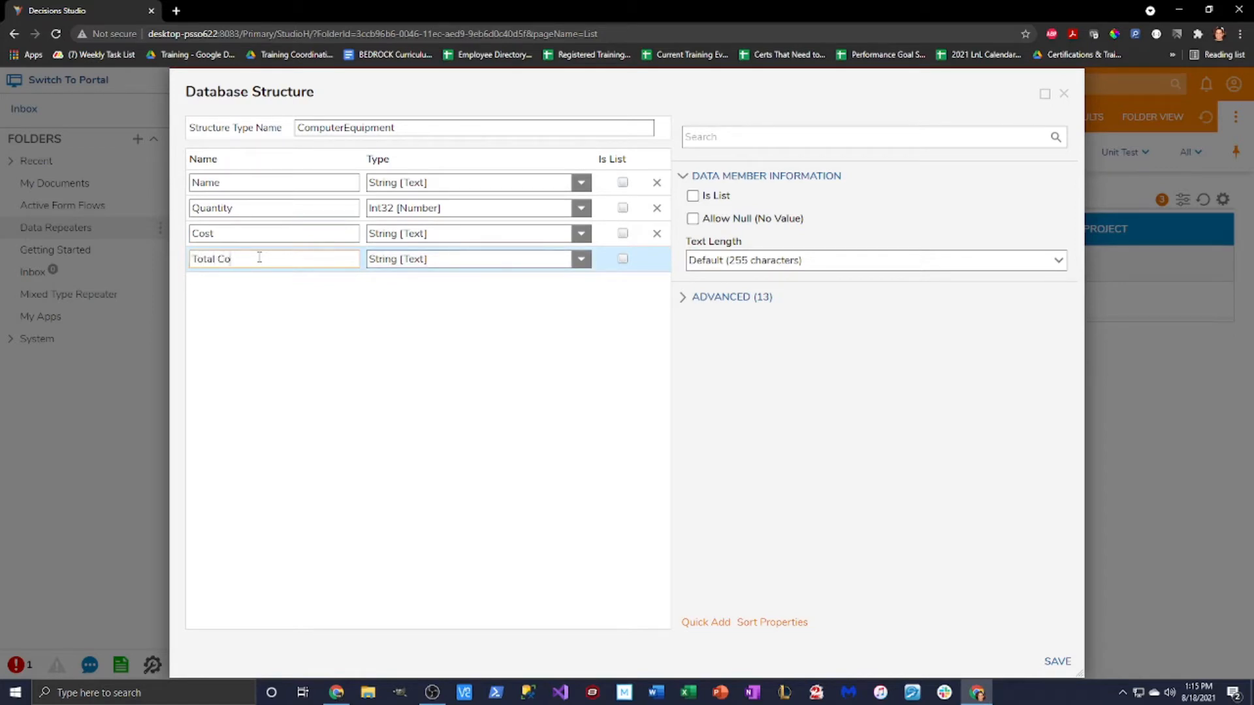
type("Cost")
left_click(580, 259)
left_click(523, 338)
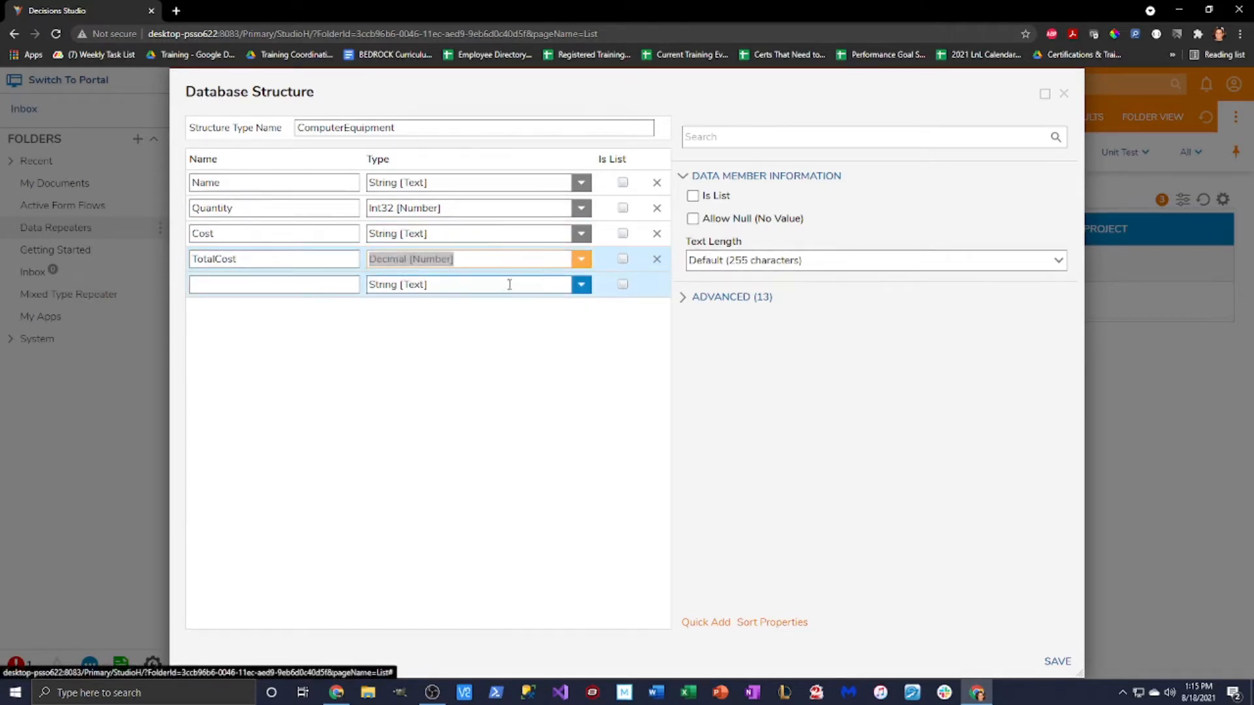
Step: Set the Cost member's type to Decimal and save the ComputerEquipment structure
left_click(581, 235)
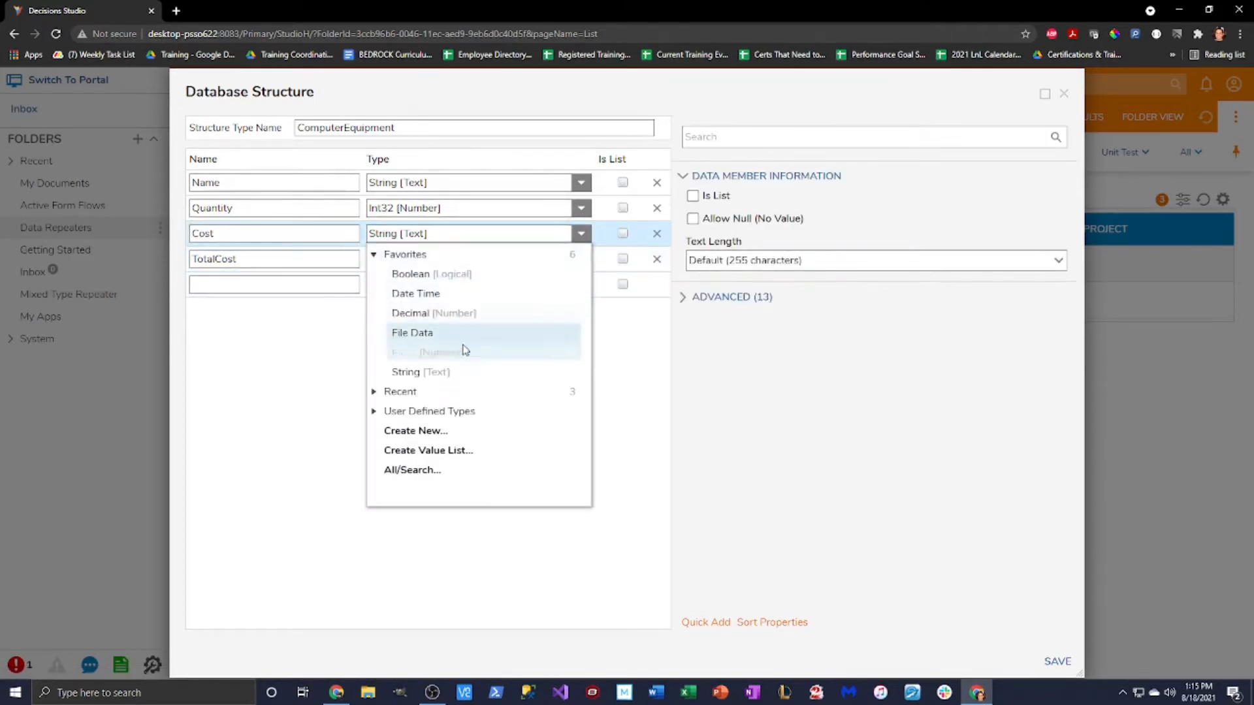
left_click(455, 313)
left_click(213, 262)
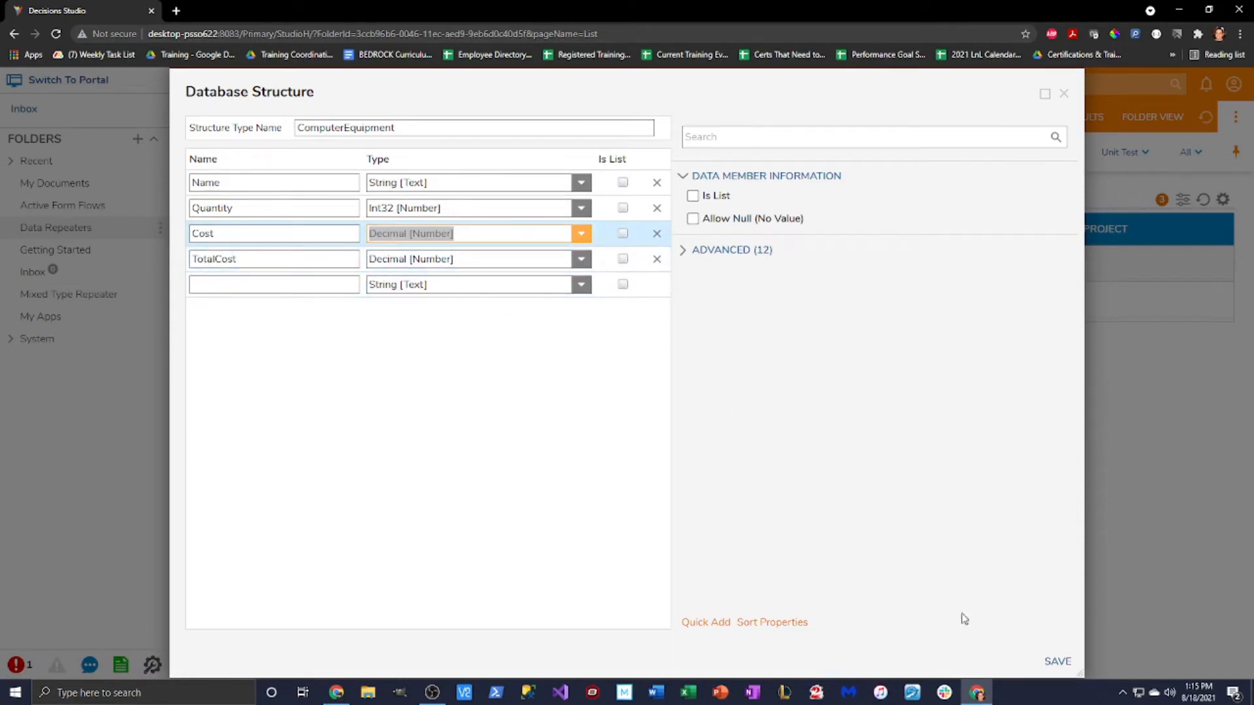
left_click(1055, 662)
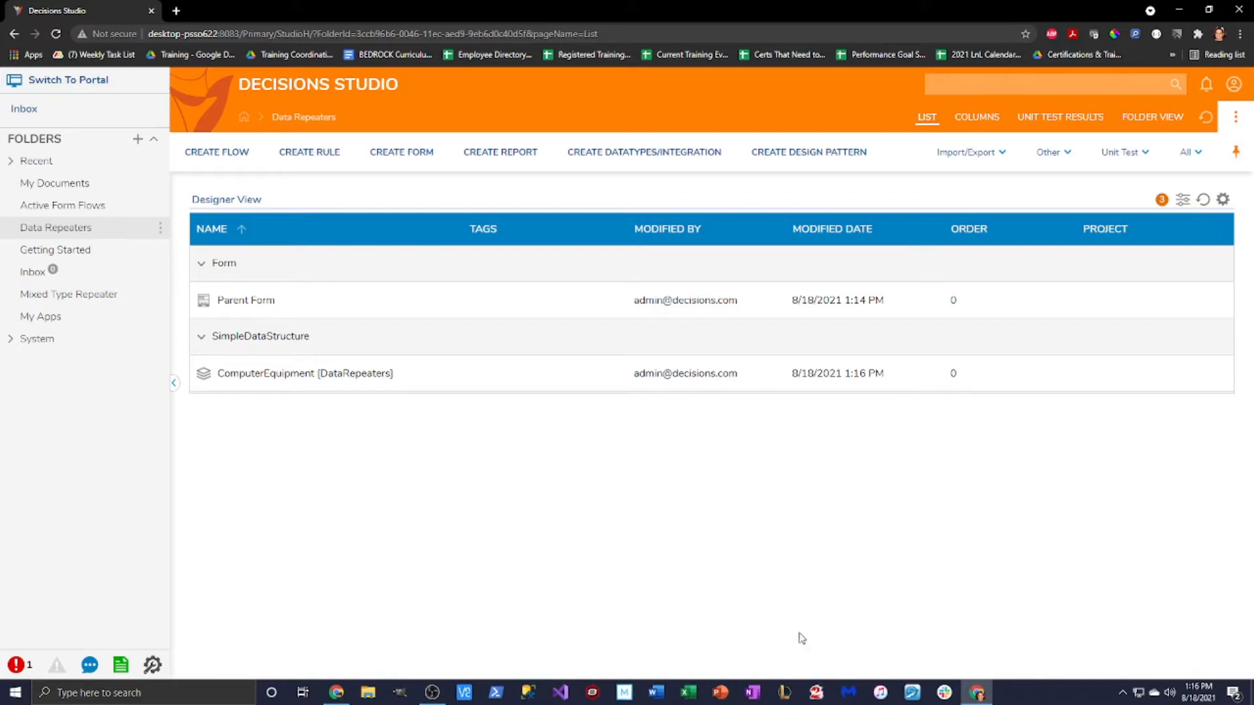
Step: Create a Data Repeater form of type Repeater Control named "ComputerEquipment Data Repeater"
left_click(419, 154)
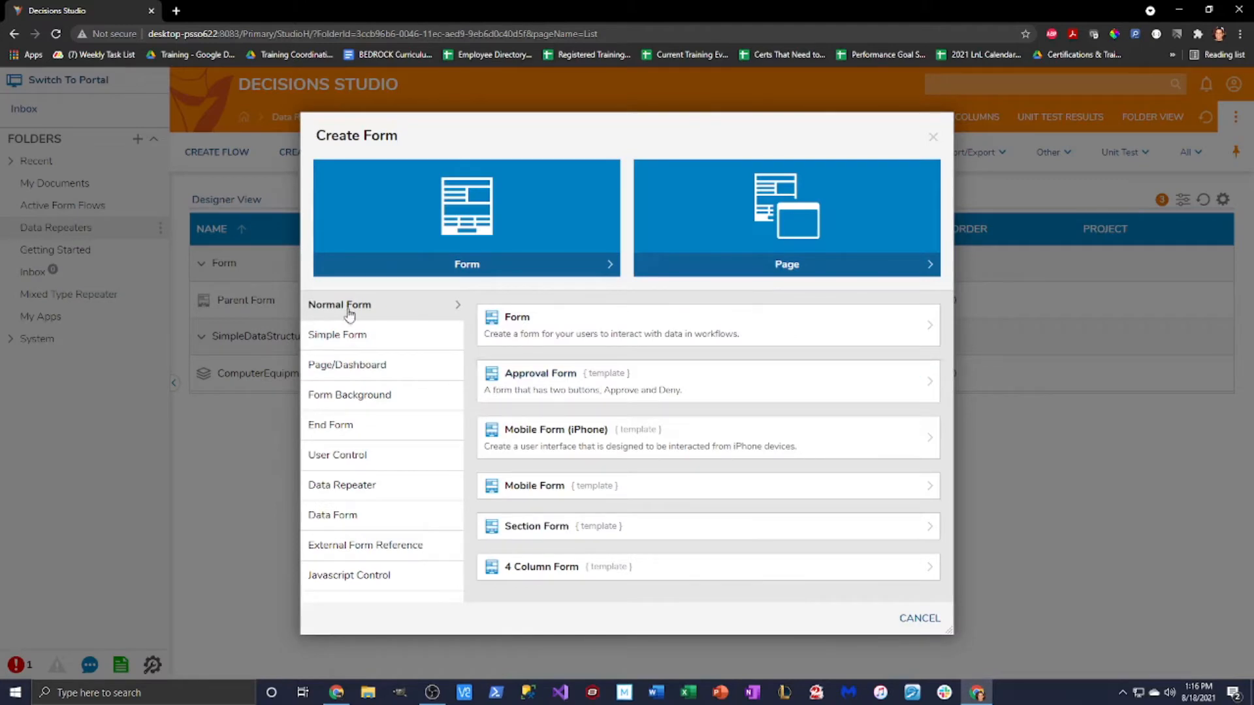
left_click(399, 491)
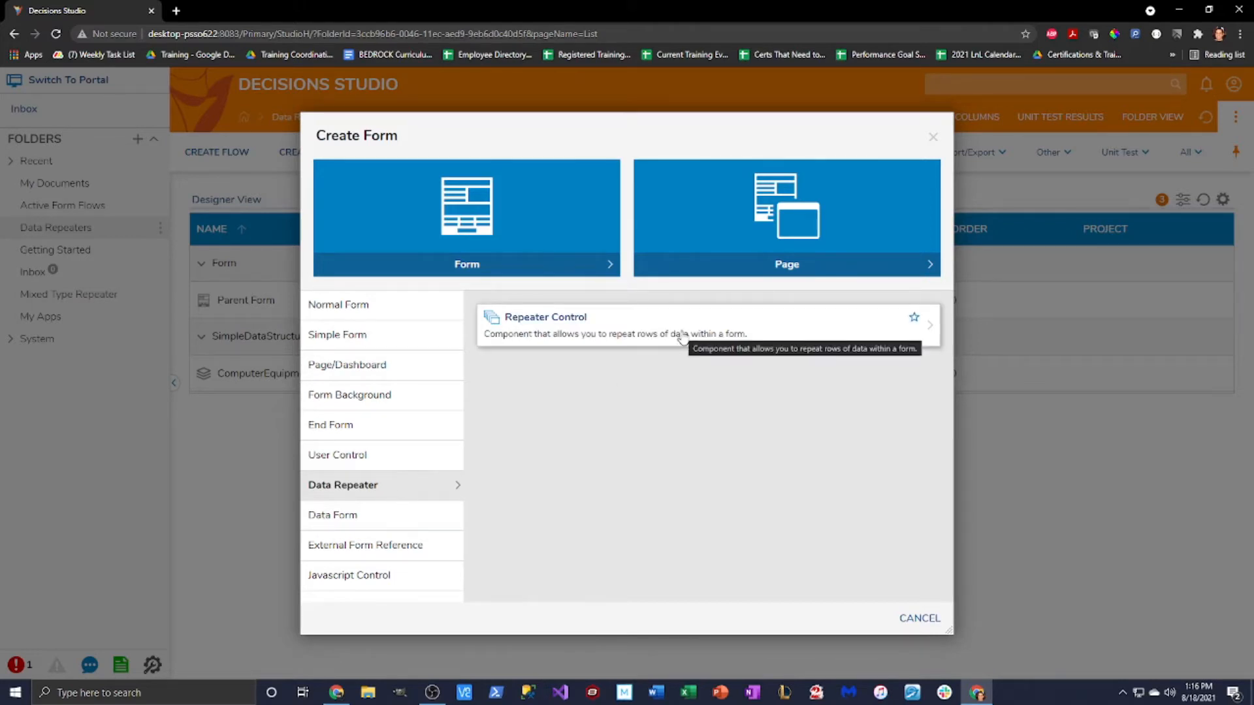
left_click(633, 328)
type("Comp")
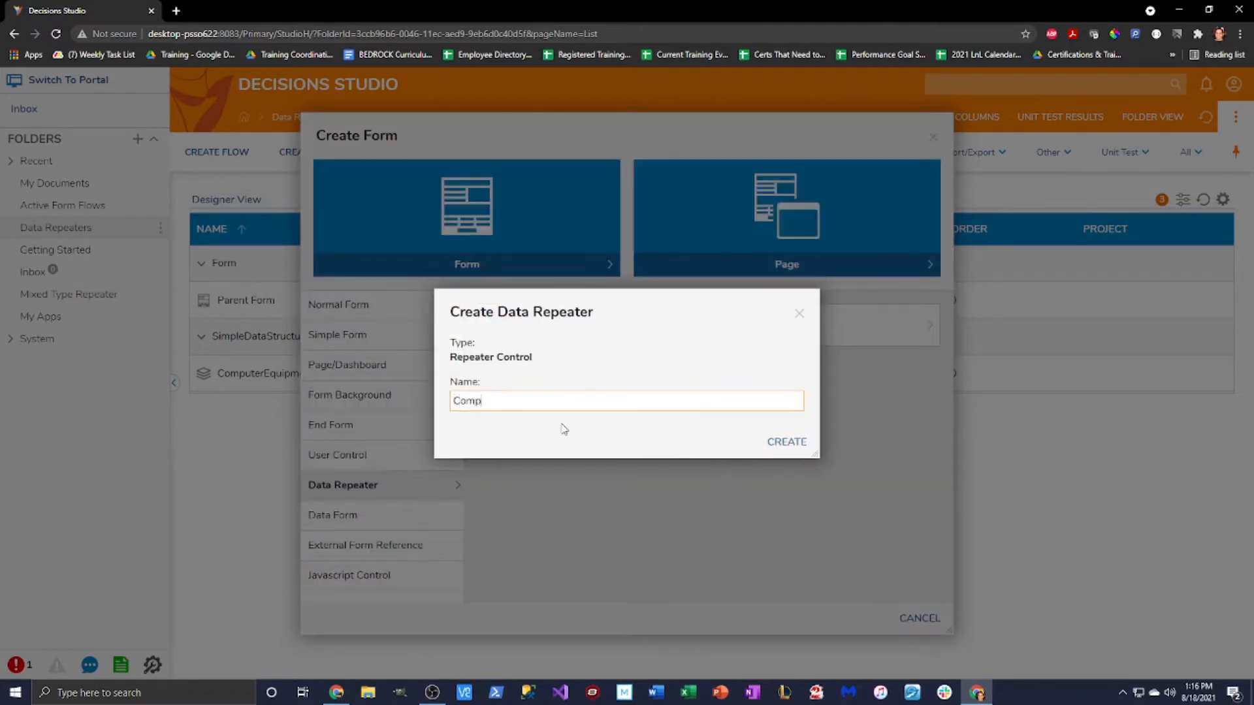
type("uterEquipment D")
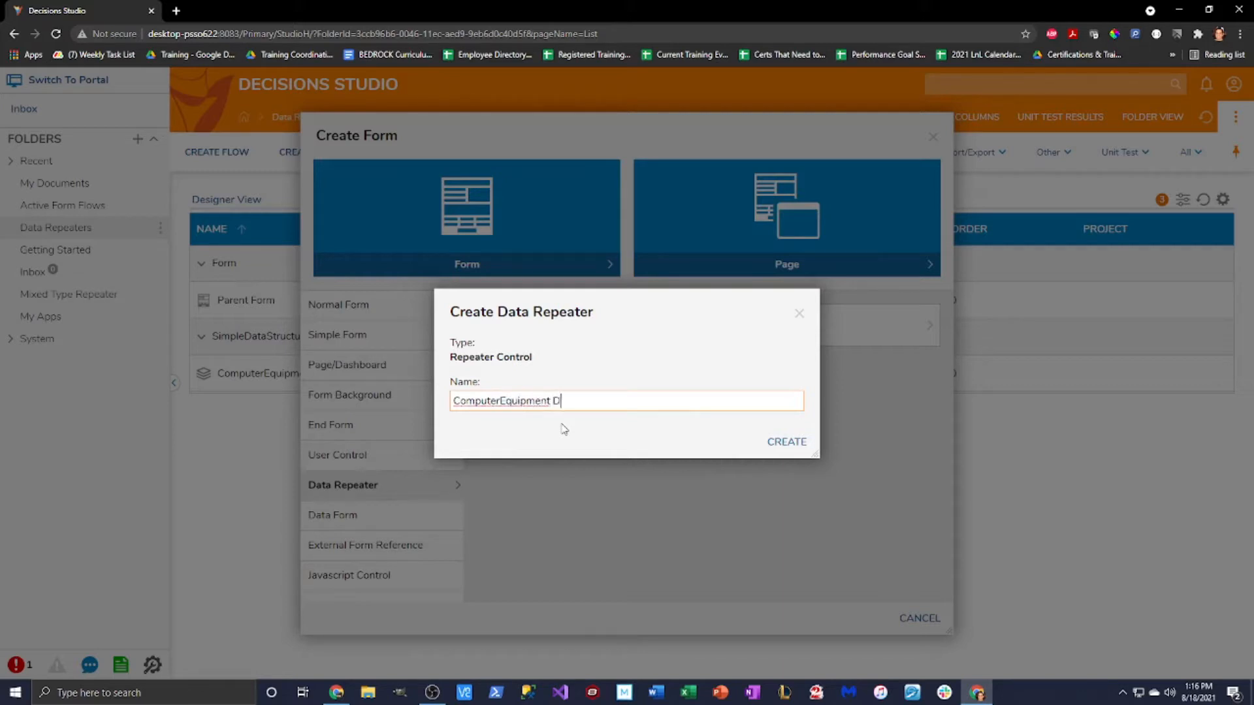
type("ata Repeater")
left_click(779, 445)
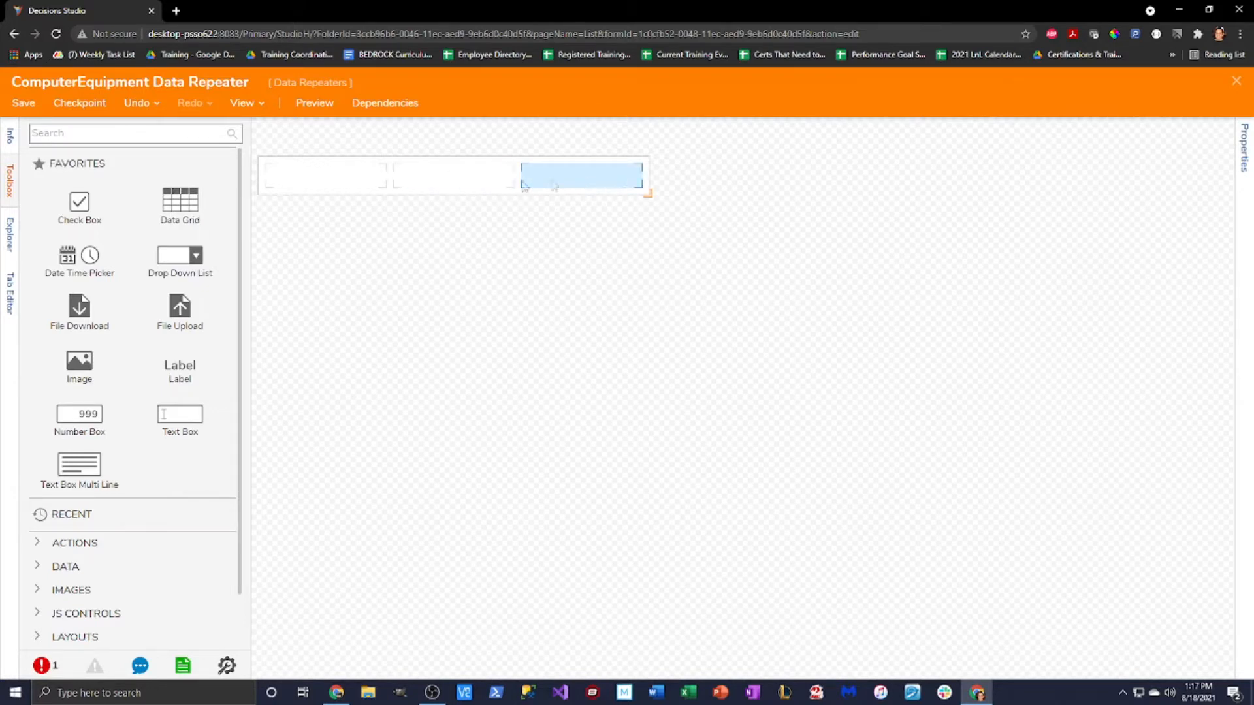
Step: Set the repeater form's input type to the ComputerEquipment data structure
left_click(1245, 155)
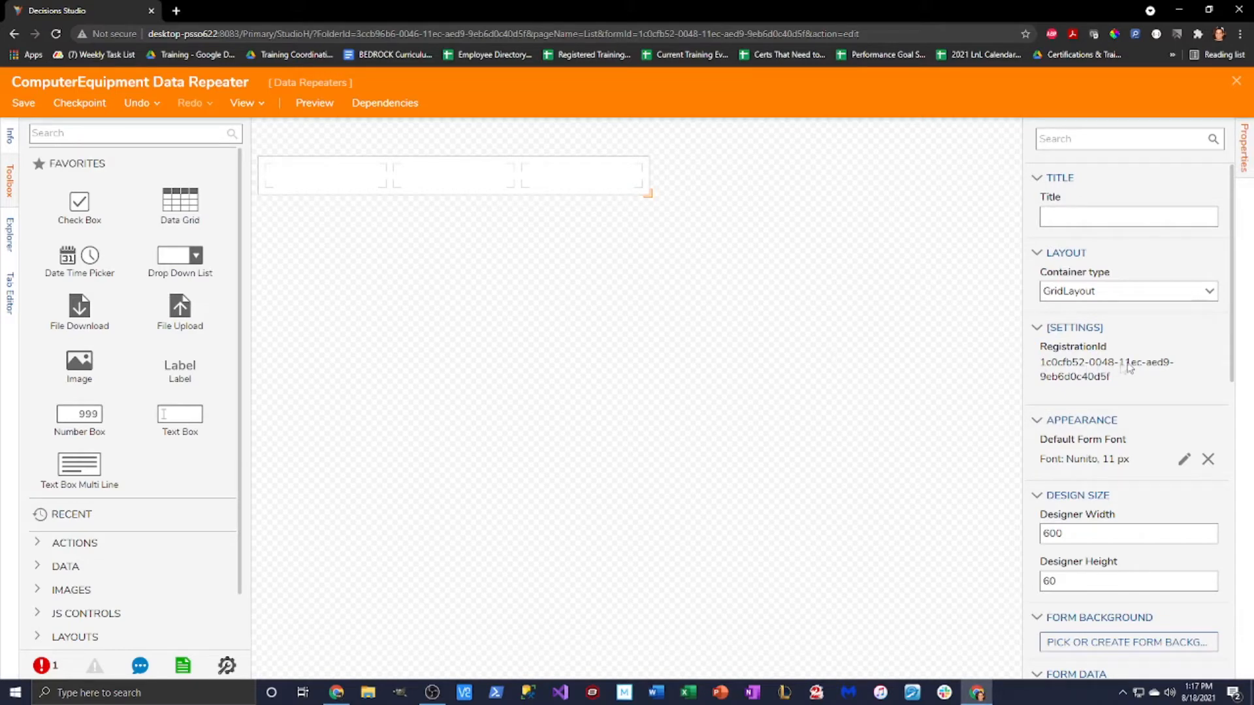
scroll(1124, 367, "down", 4)
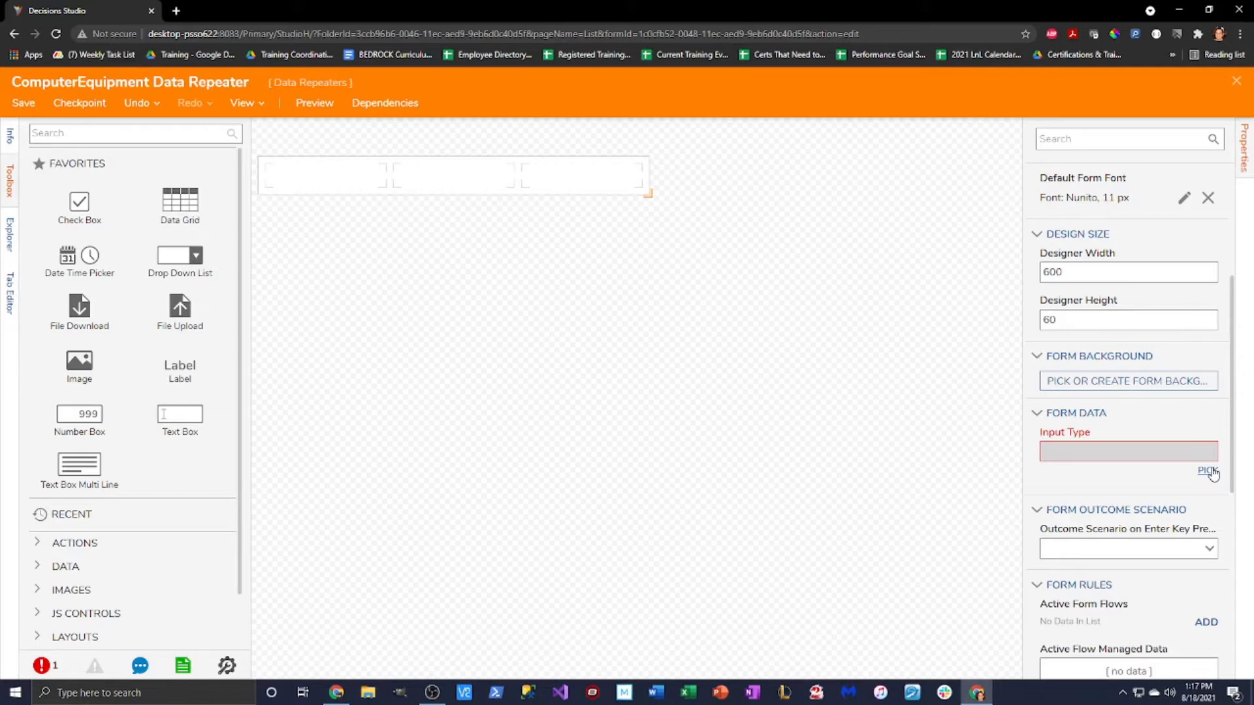
left_click(1209, 471)
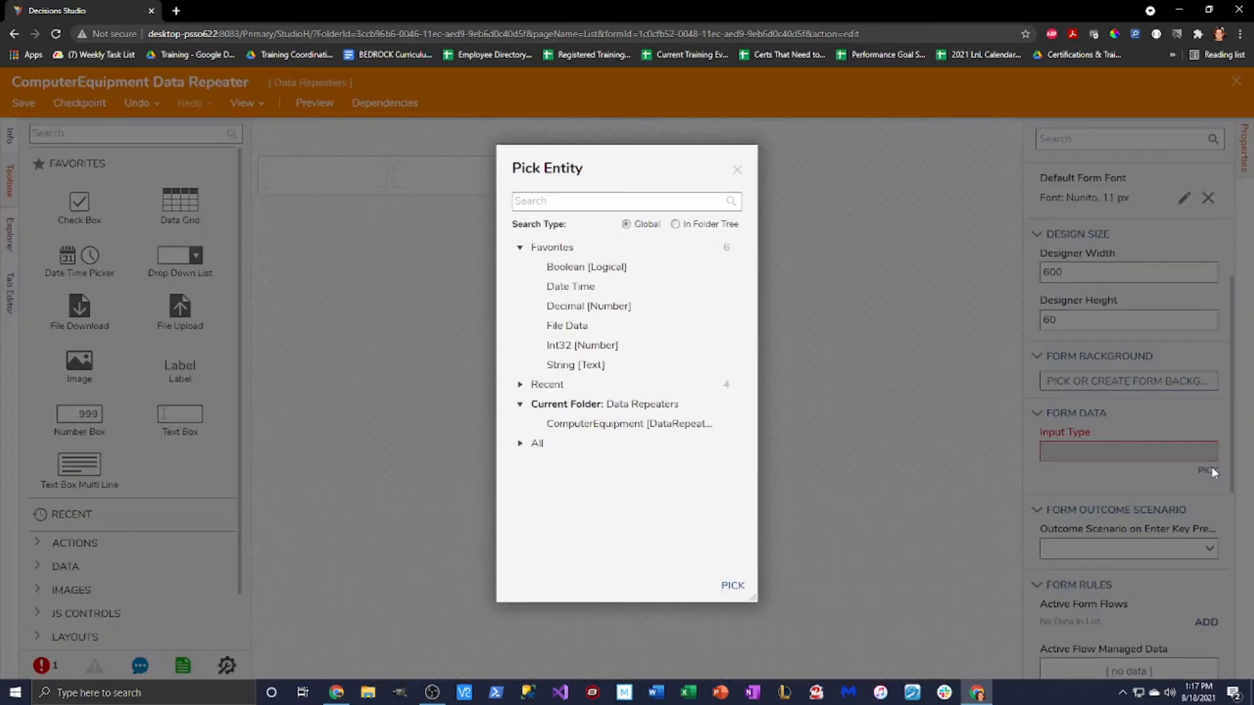
left_click(520, 385)
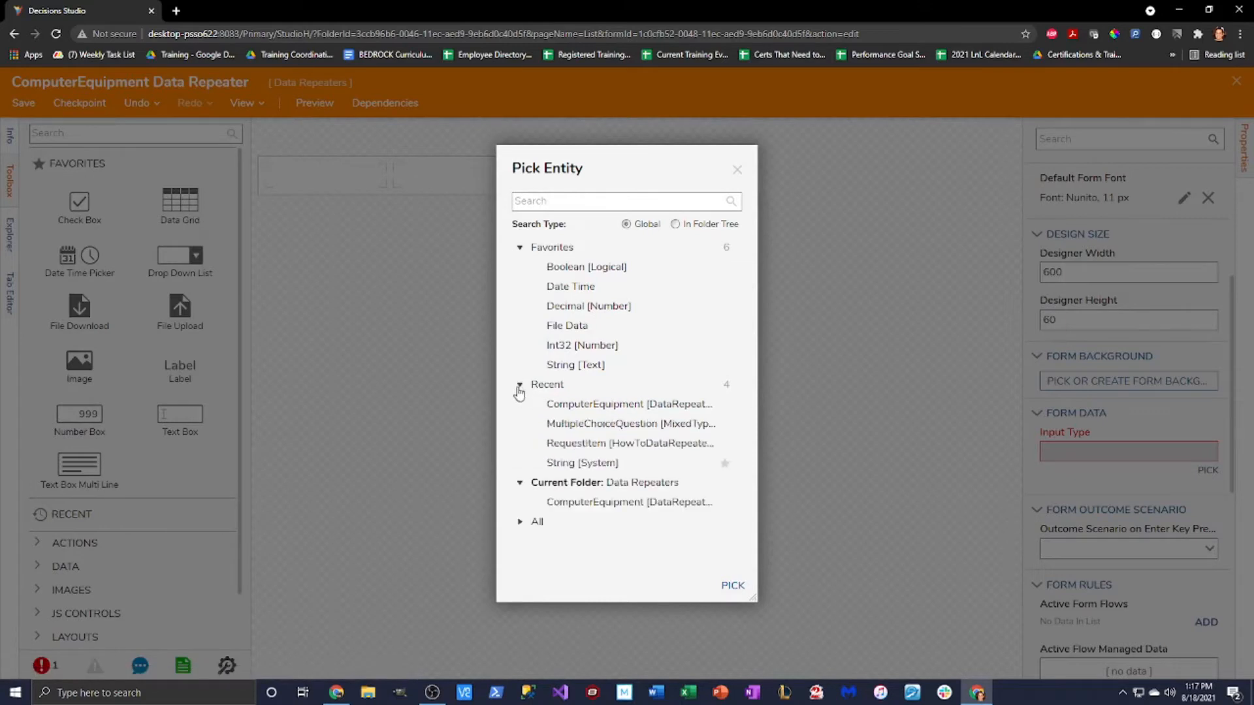
left_click(552, 405)
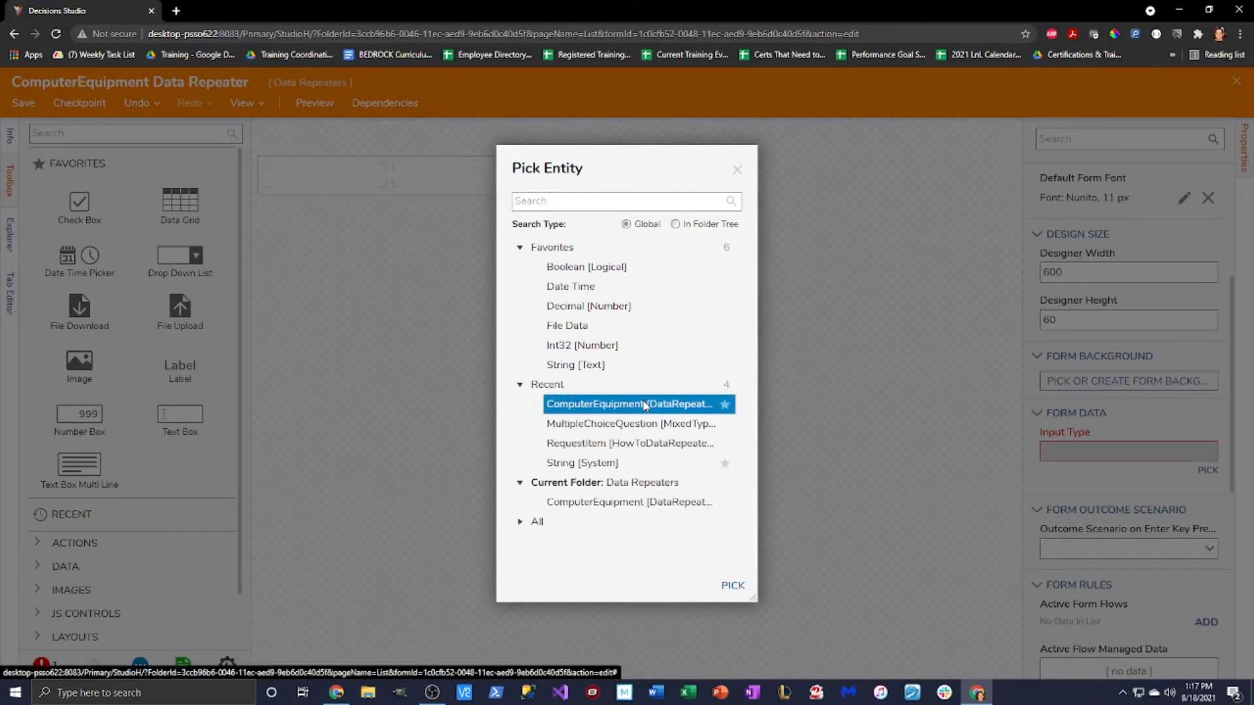
left_click(725, 585)
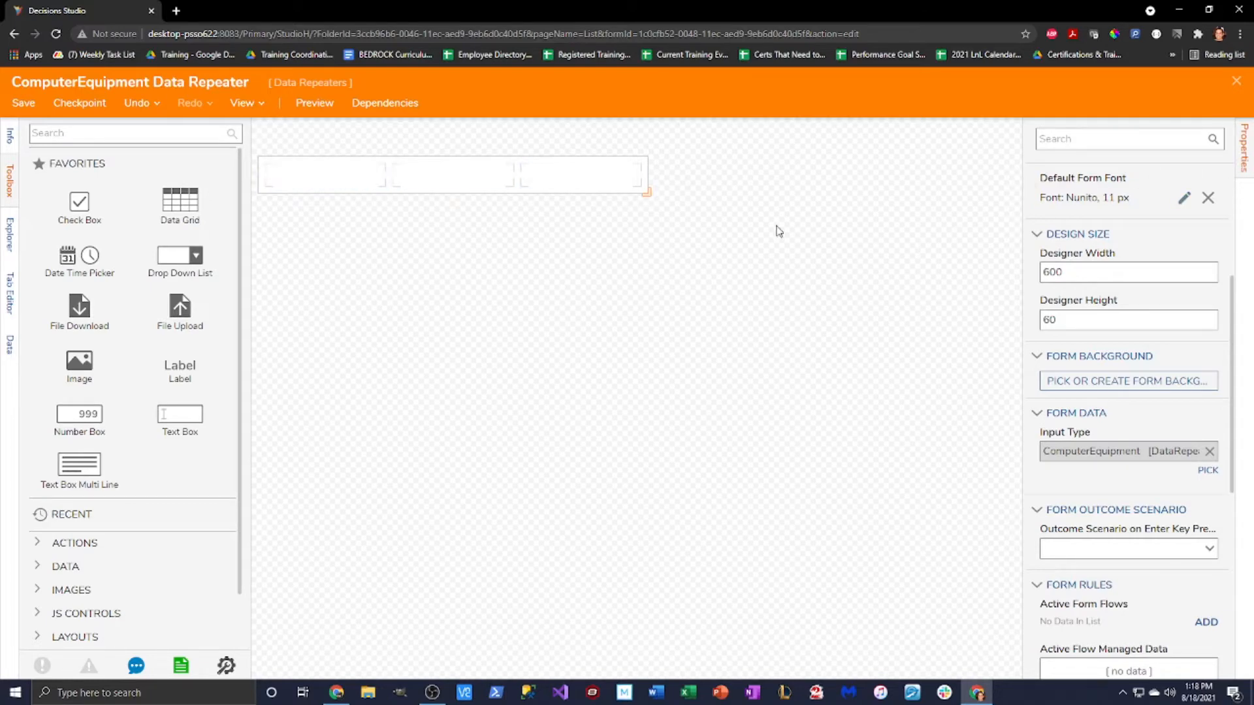
Step: Place a text box in the first grid cell and number boxes in the second and third cells
left_click_drag(196, 414, 320, 173)
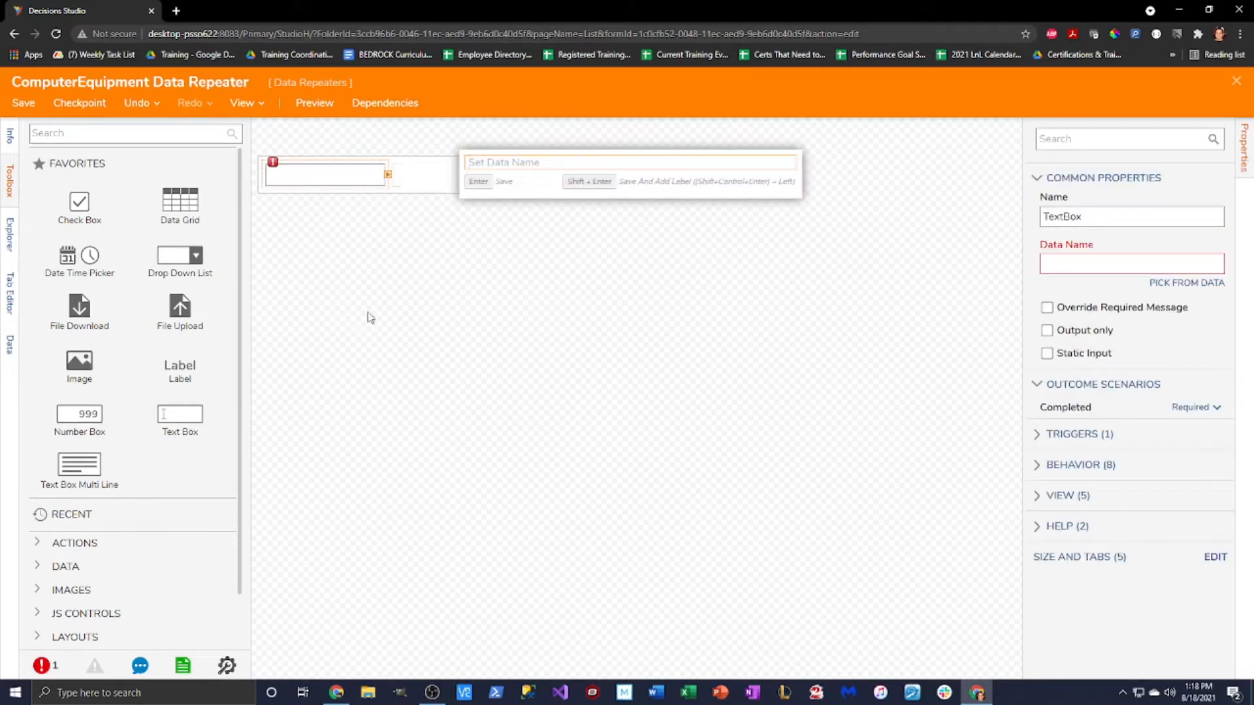
left_click(348, 365)
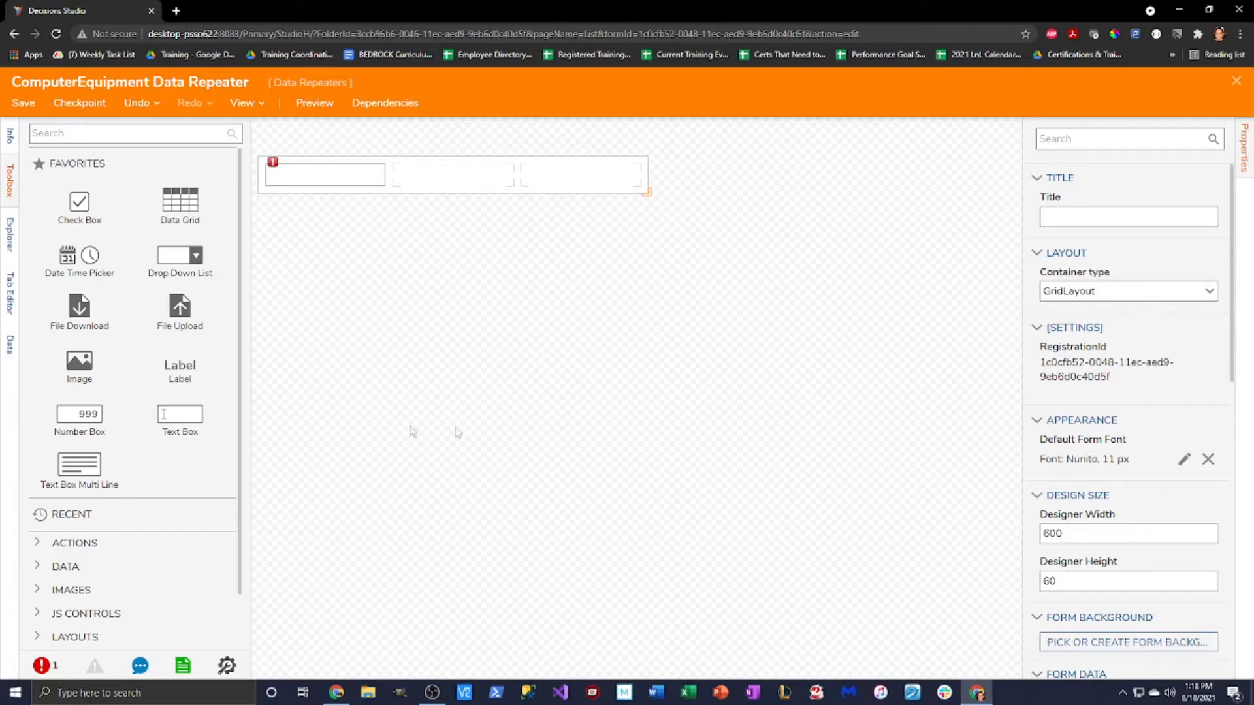
left_click_drag(85, 419, 457, 182)
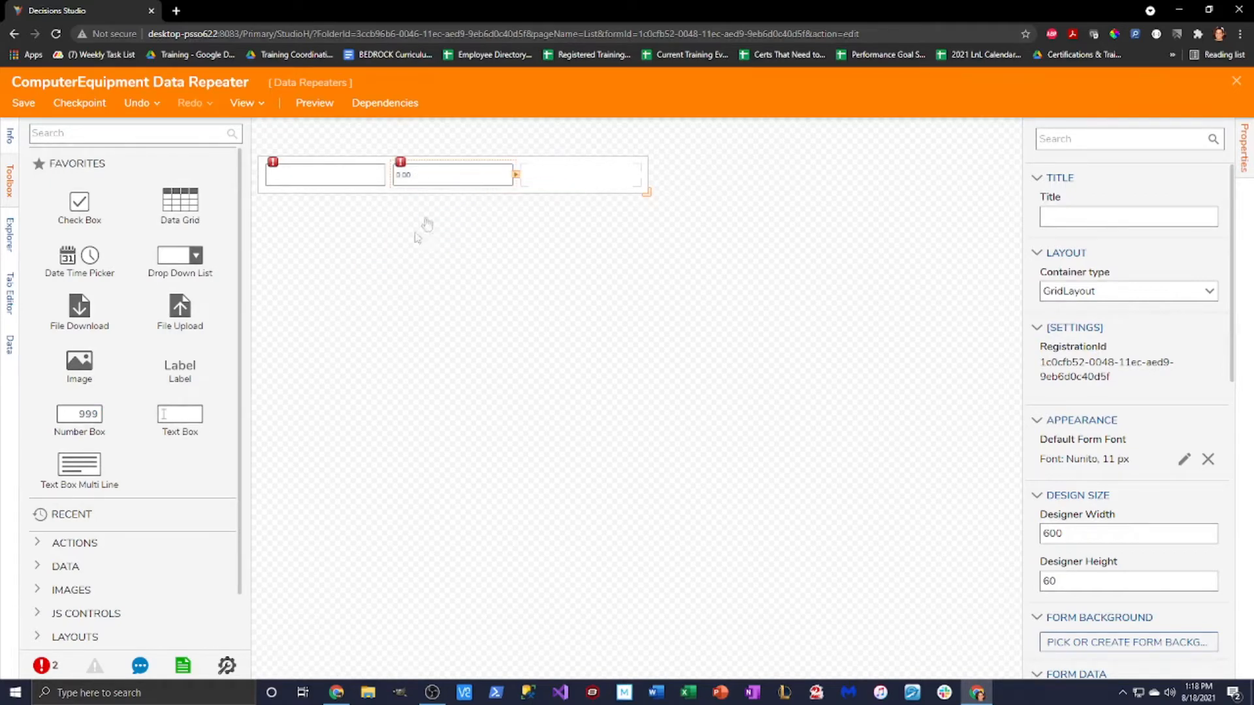
left_click_drag(79, 413, 573, 182)
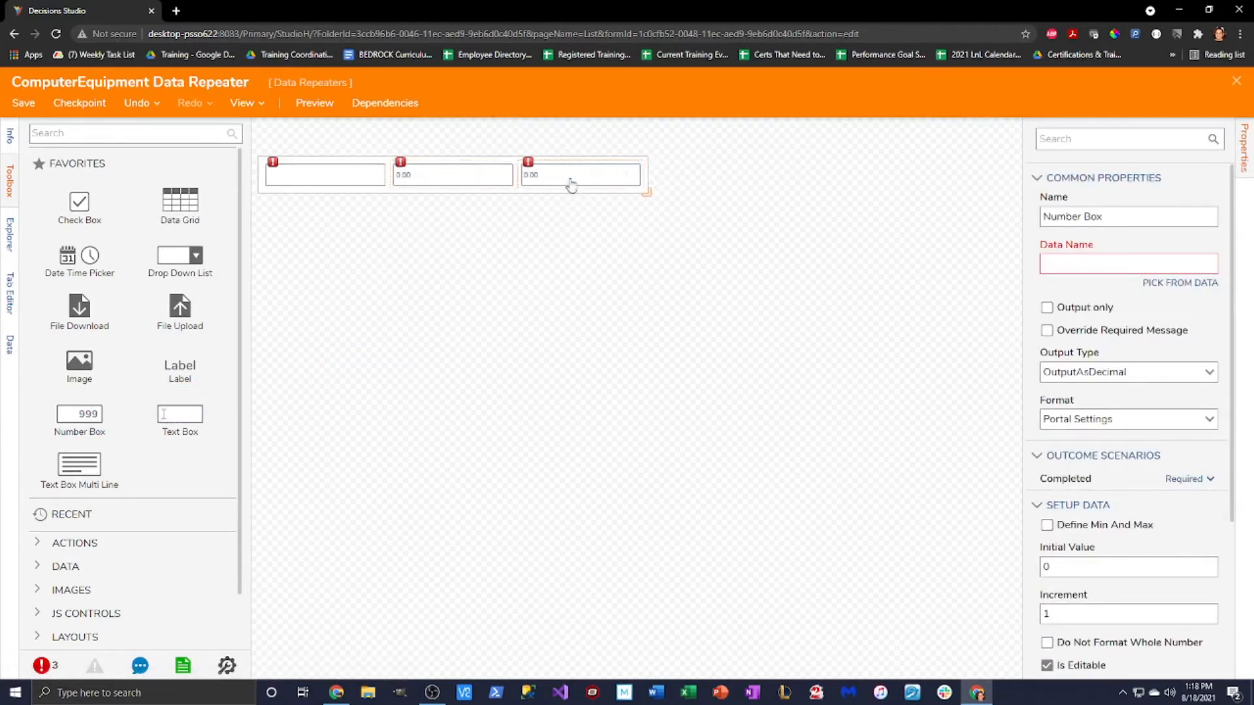
Step: Add a fourth column with a requested size of 1 to the grid layout
left_click(645, 169)
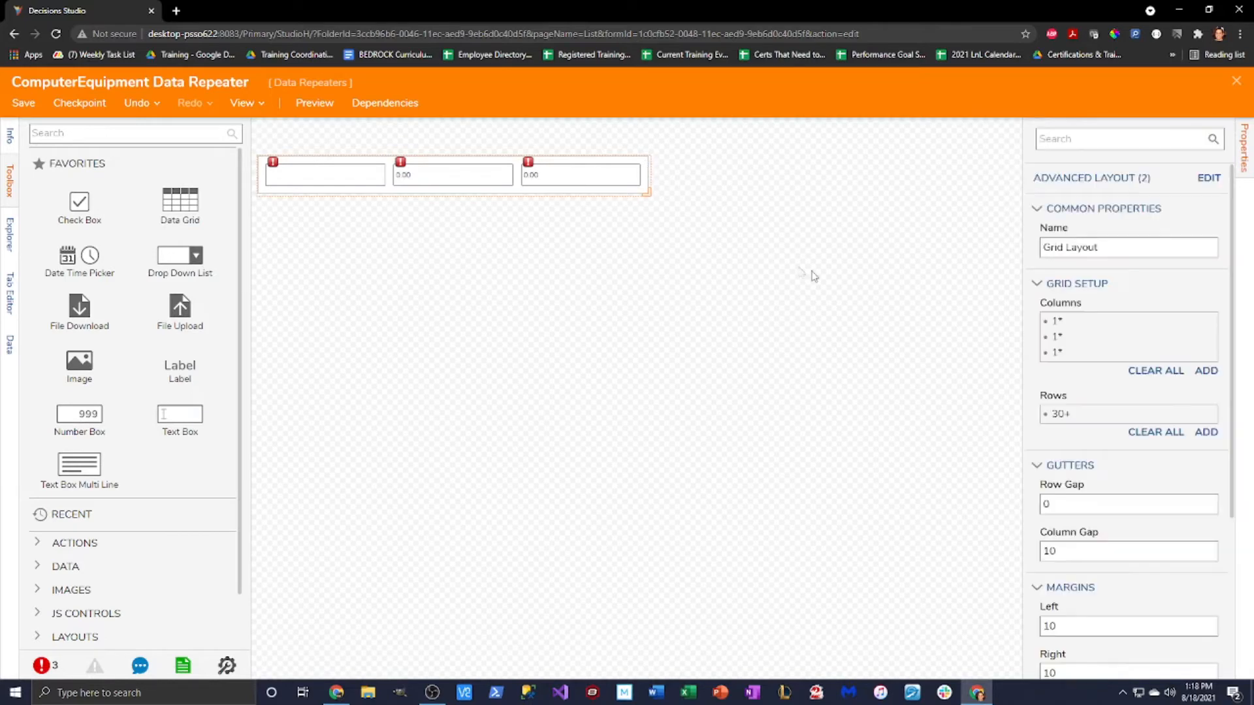
left_click(1206, 371)
key("Tab")
key("Tab")
type("1")
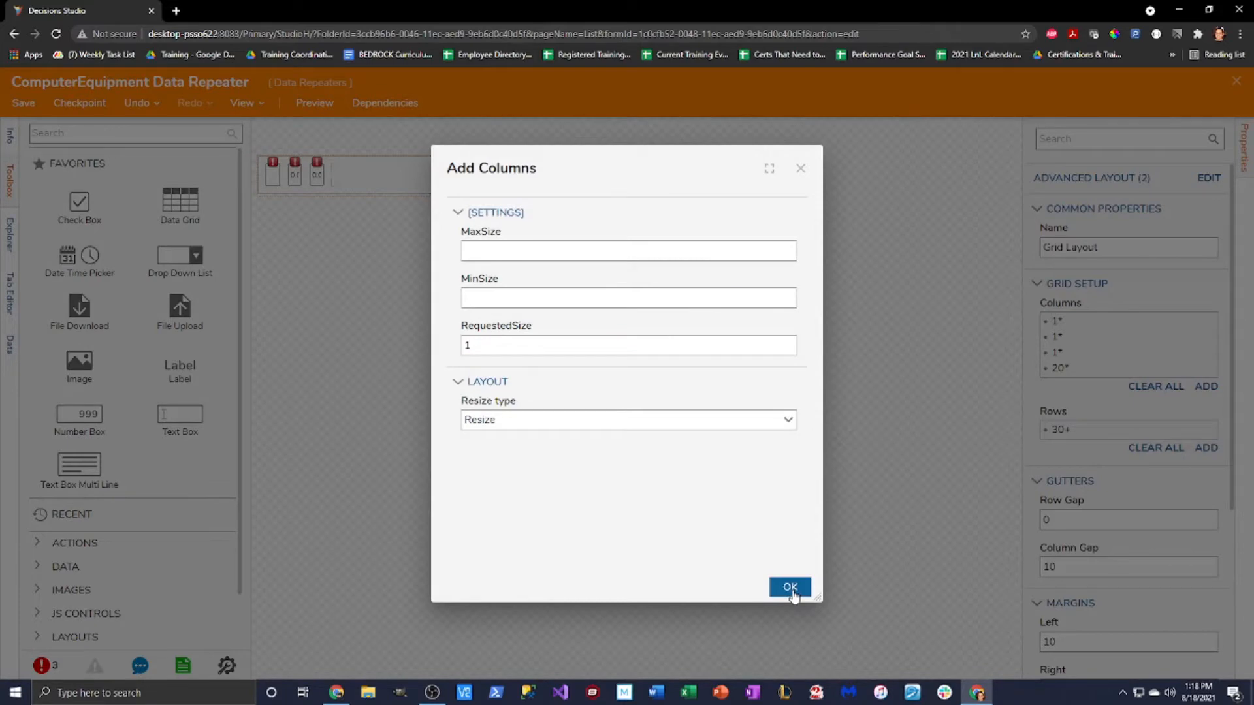
left_click(790, 583)
Step: Shift the two number boxes into the third and fourth columns and place another number box in the second column
left_click_drag(558, 185, 603, 185)
left_click_drag(427, 181, 492, 189)
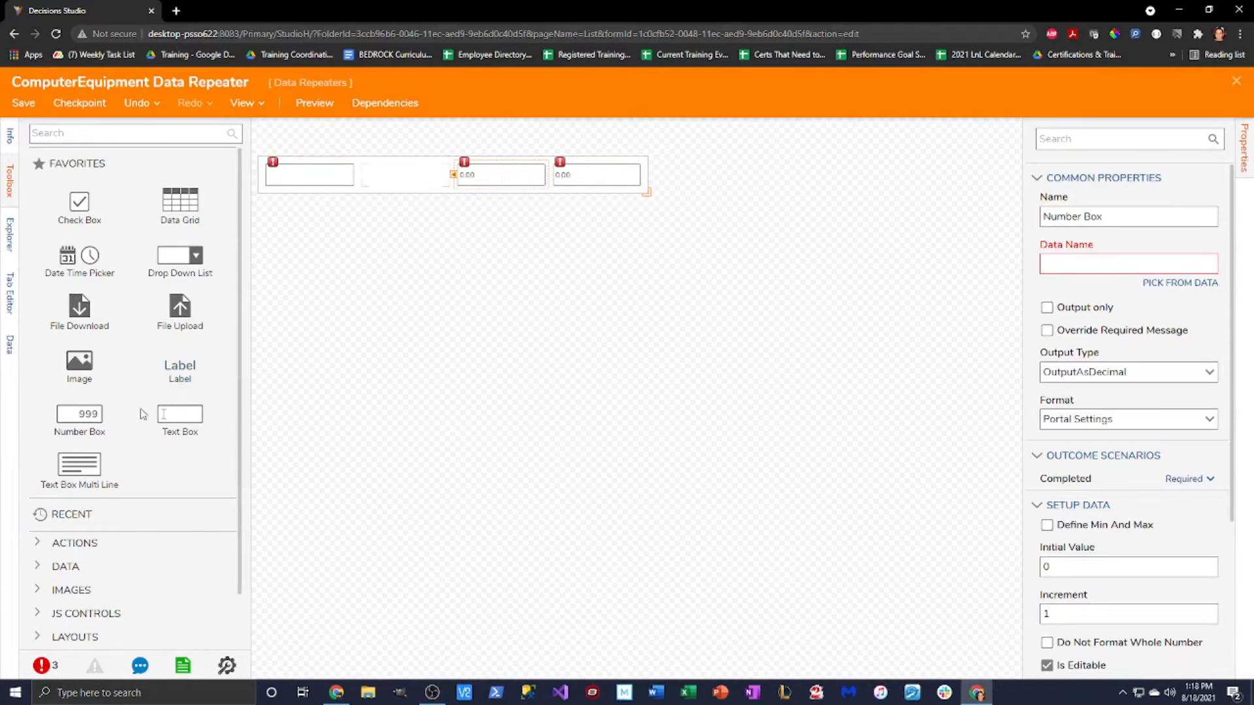
left_click_drag(79, 413, 400, 184)
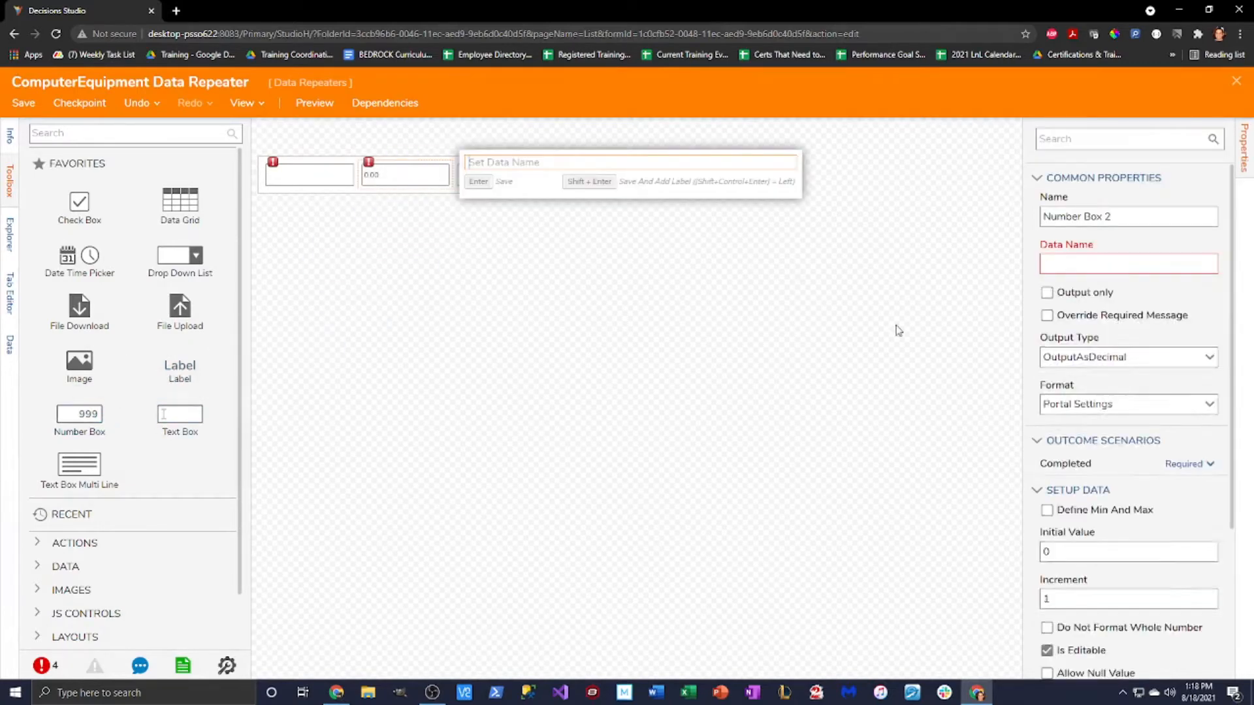
Step: Set the second column's number box to OutputAsInt and name it QuantityBox
scroll(1159, 349, "down", 2)
left_click(1124, 241)
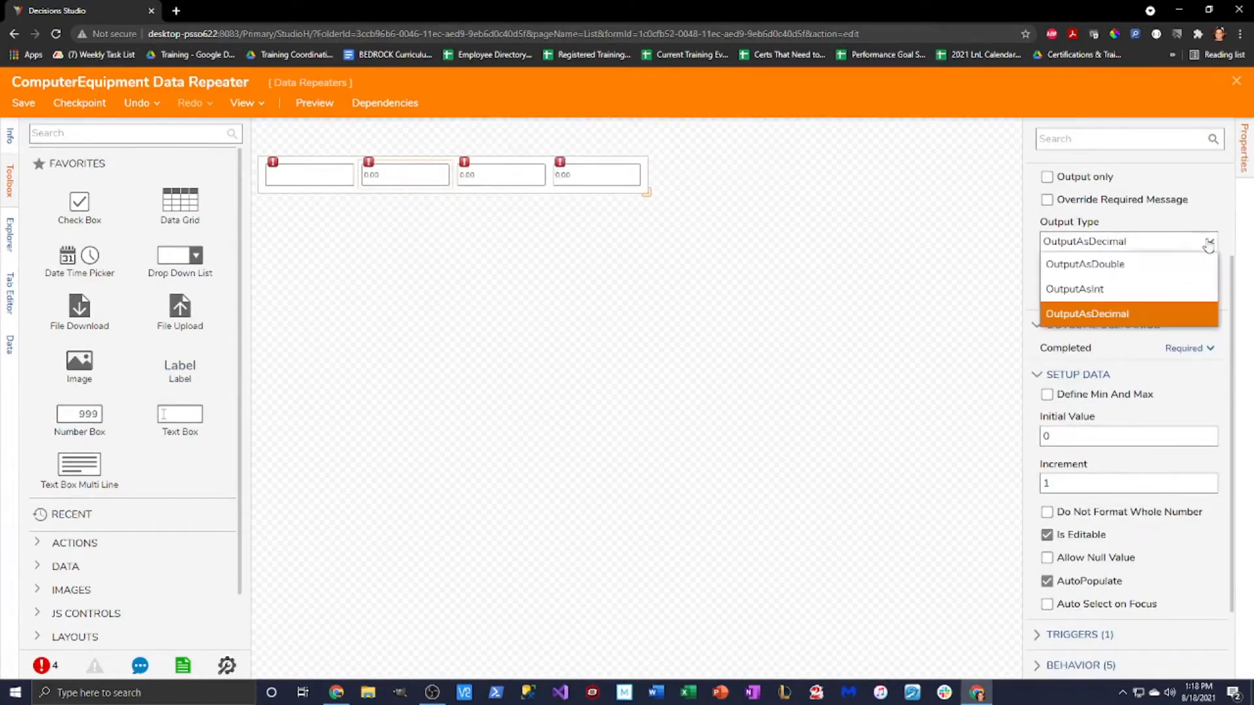
left_click(1058, 288)
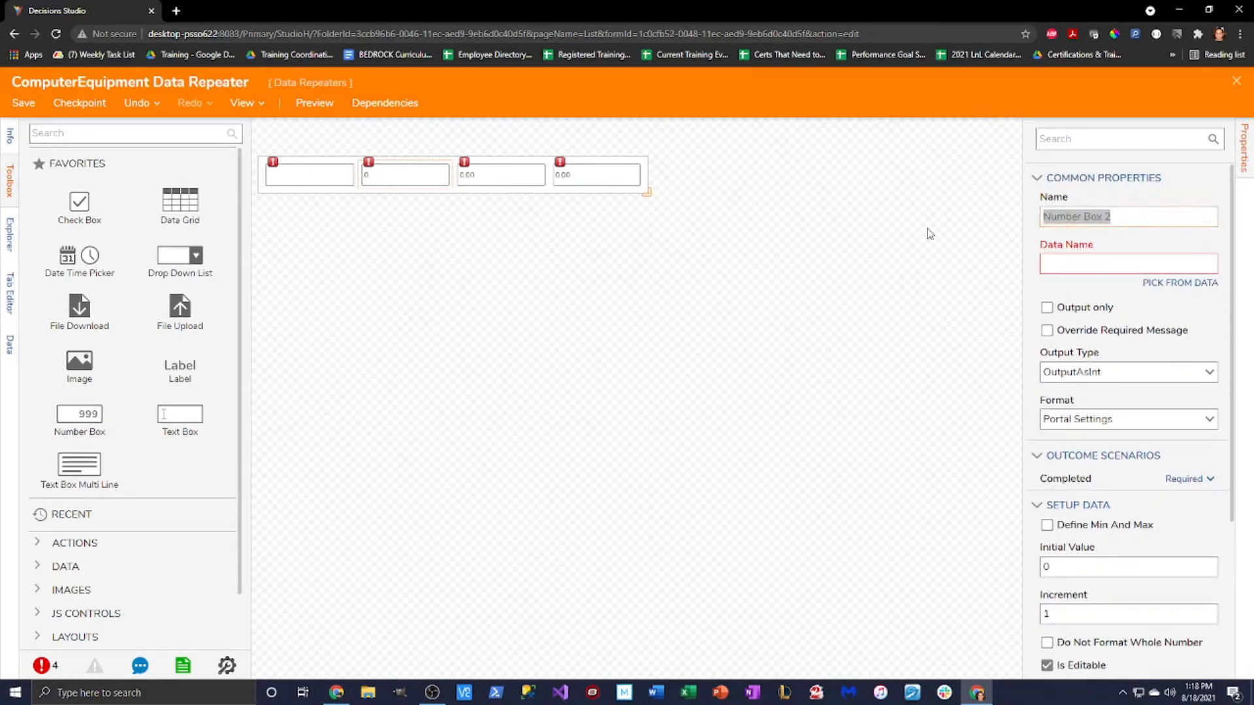
type("QuantityBox")
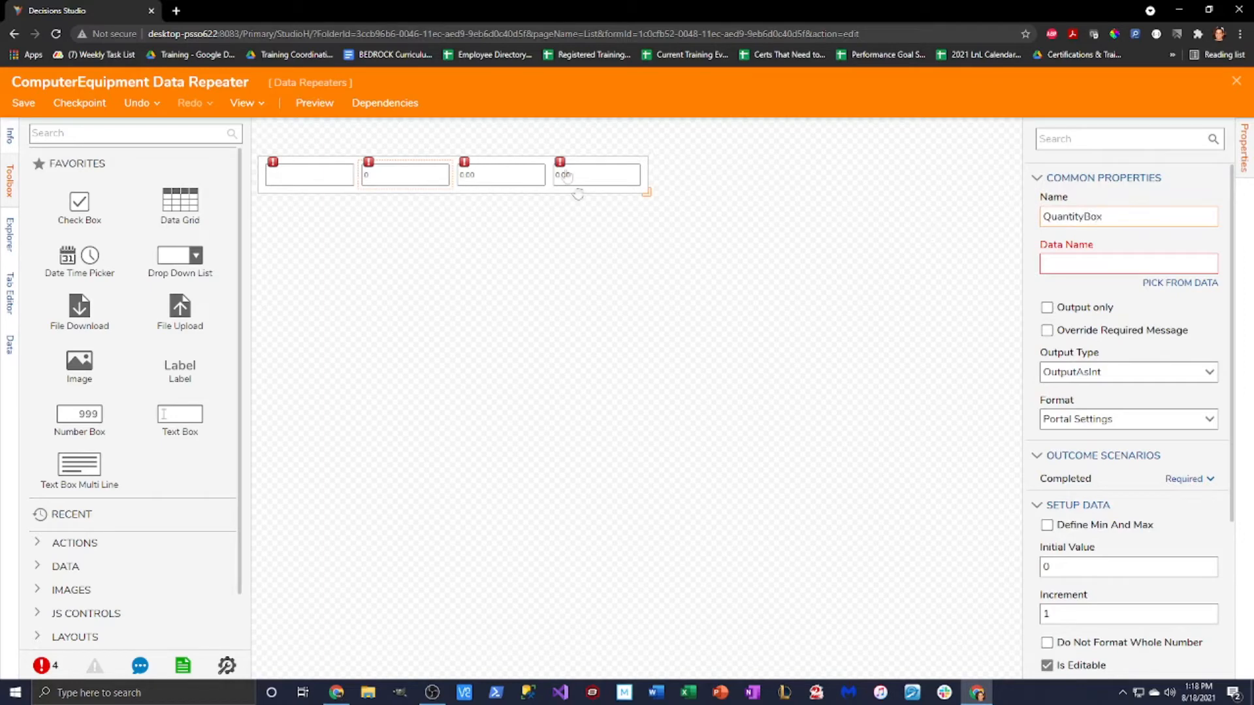
Step: Name the third column's number box CostBox and the fourth column's number box TotalBox
left_click(506, 180)
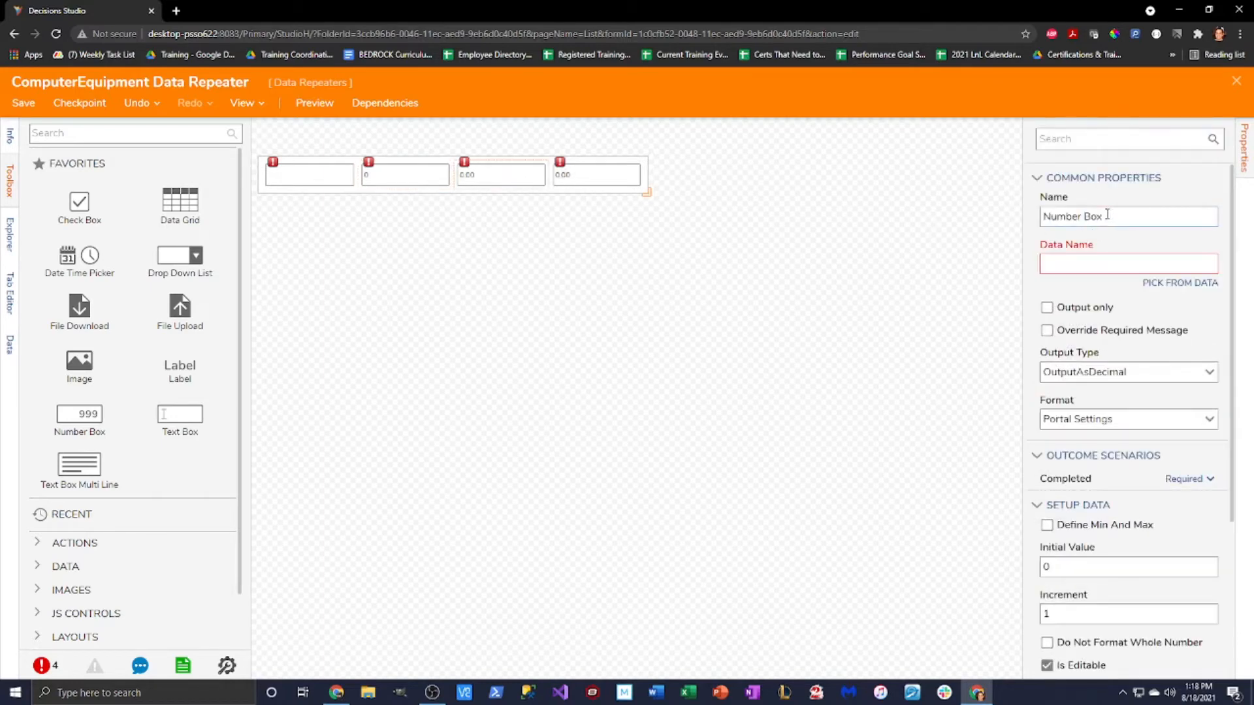
type("CostBox")
left_click(582, 180)
type("Total")
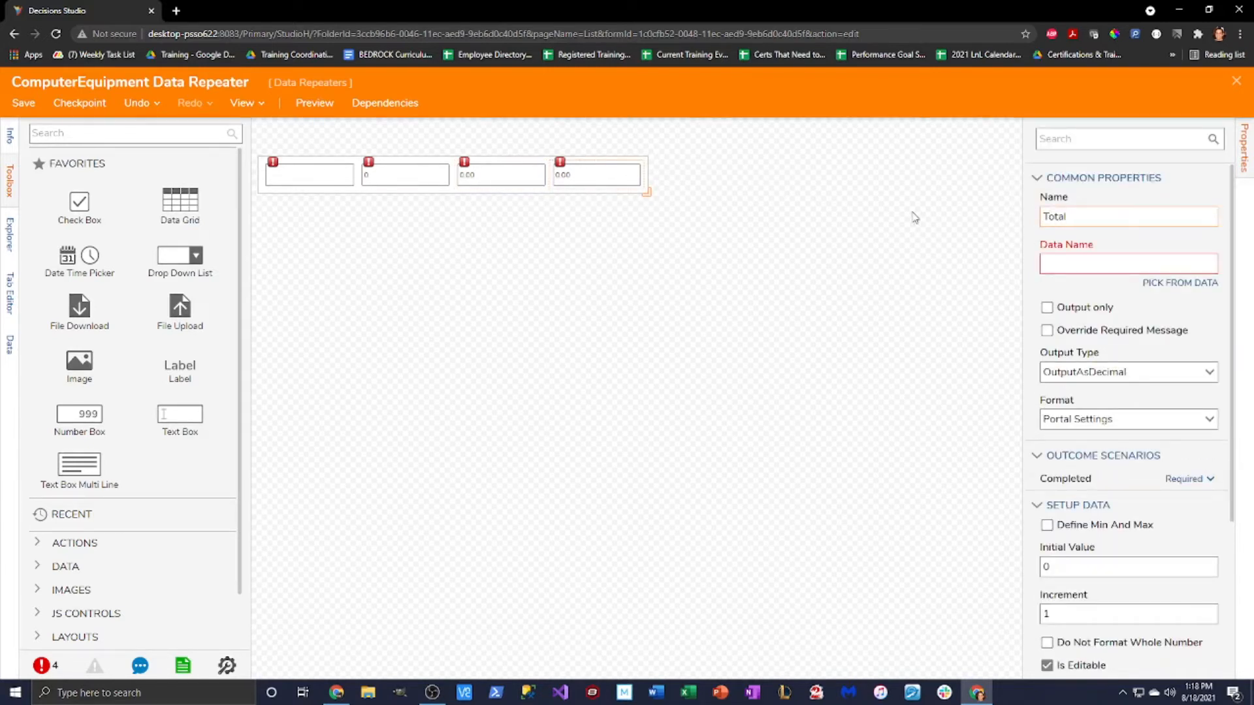
left_click(580, 325)
Step: Rename the text box in the first column as Name
left_click(288, 177)
left_click_drag(1120, 221, 842, 235)
key("BackSpace")
type("Name")
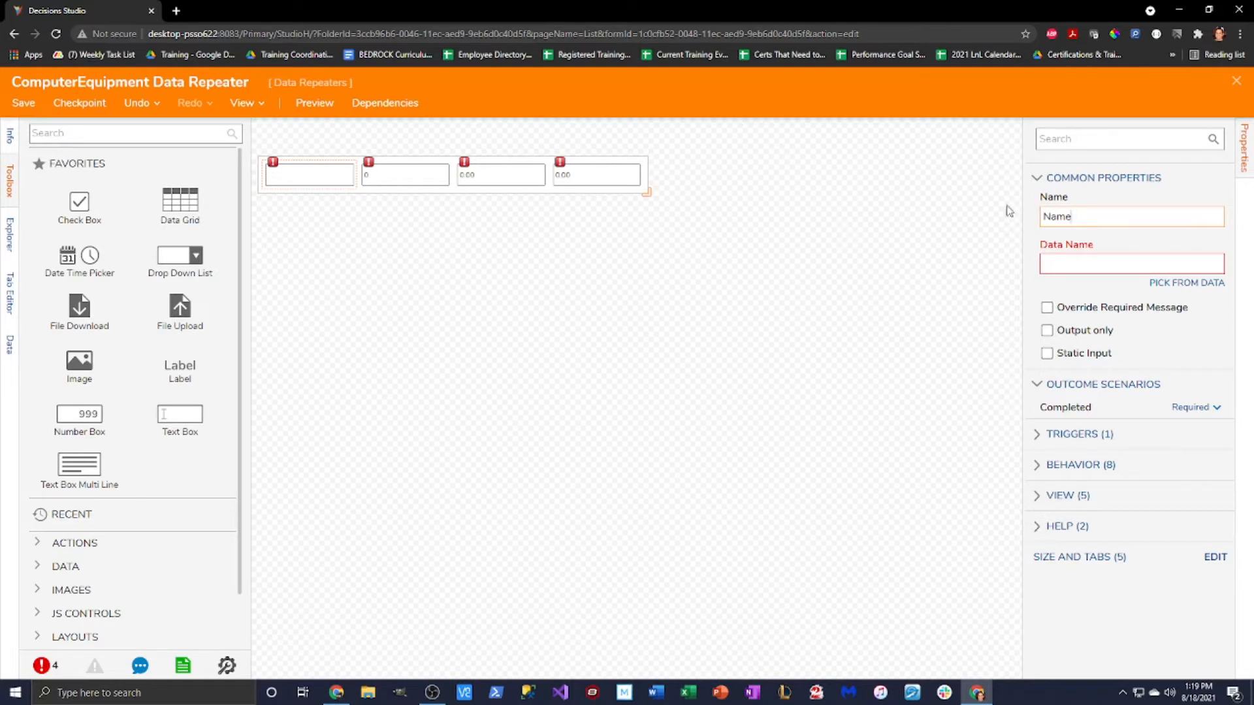
left_click(328, 190)
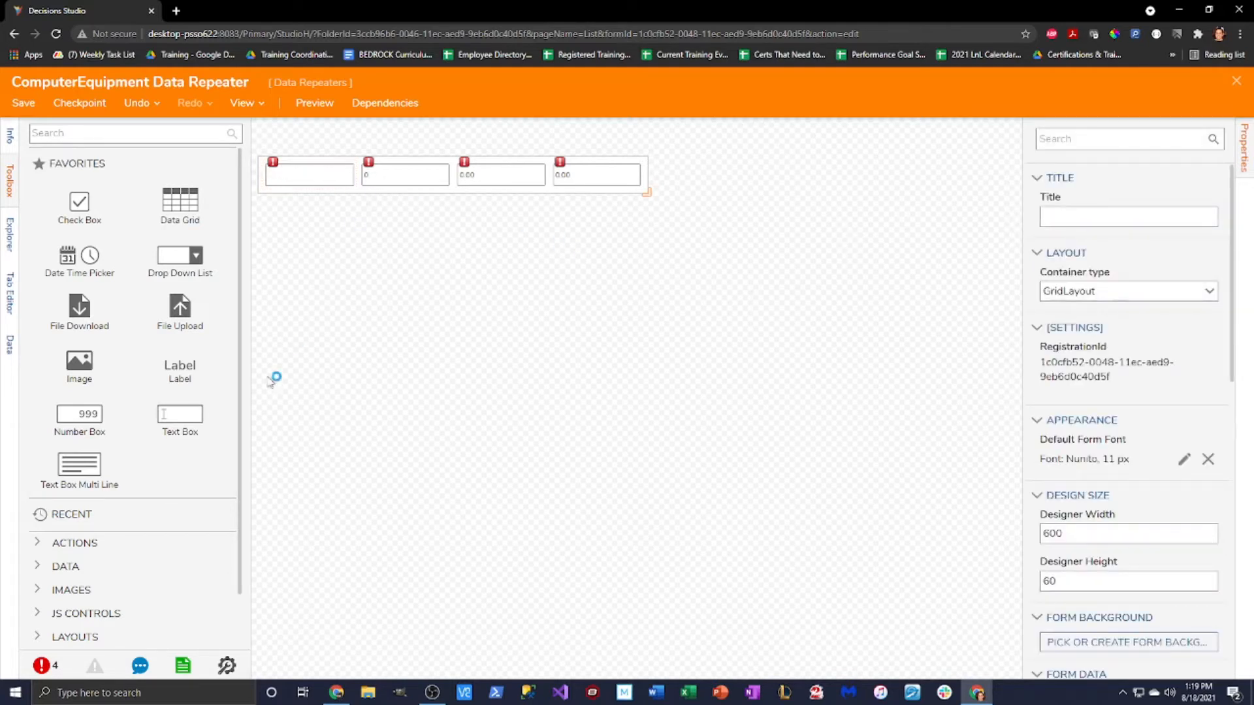
left_click(42, 666)
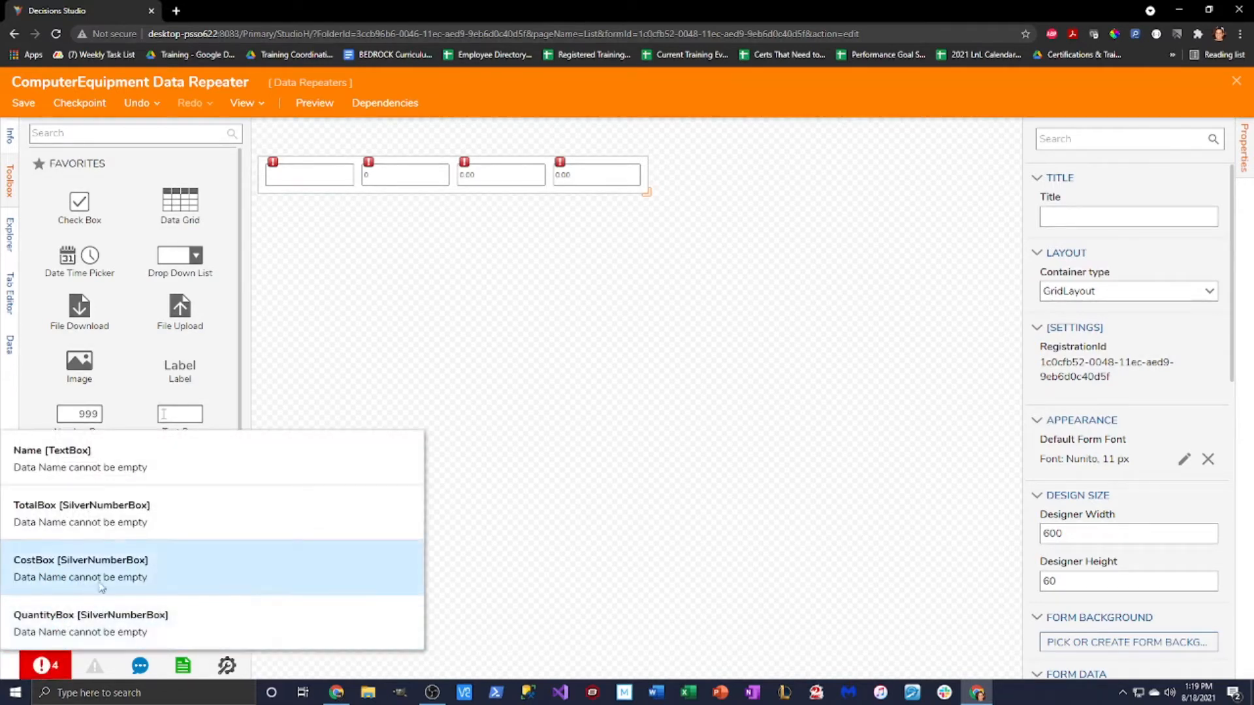
left_click(289, 178)
left_click(1071, 263)
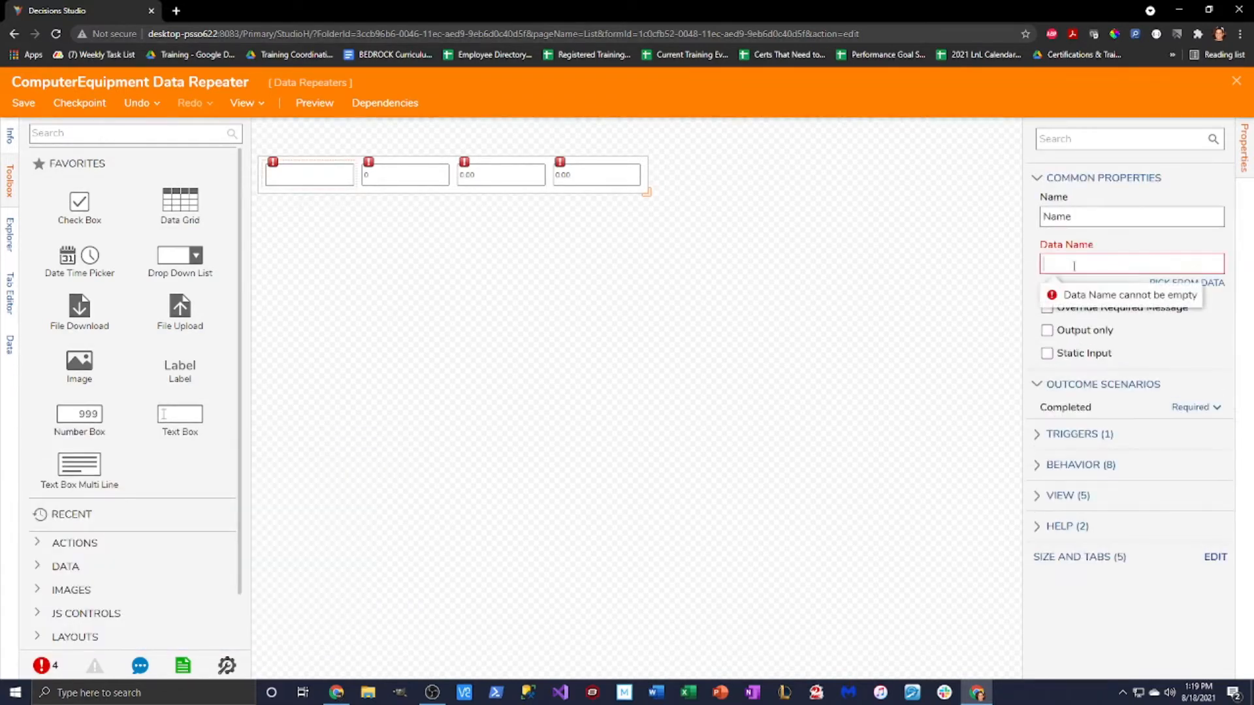
type("ComputerName")
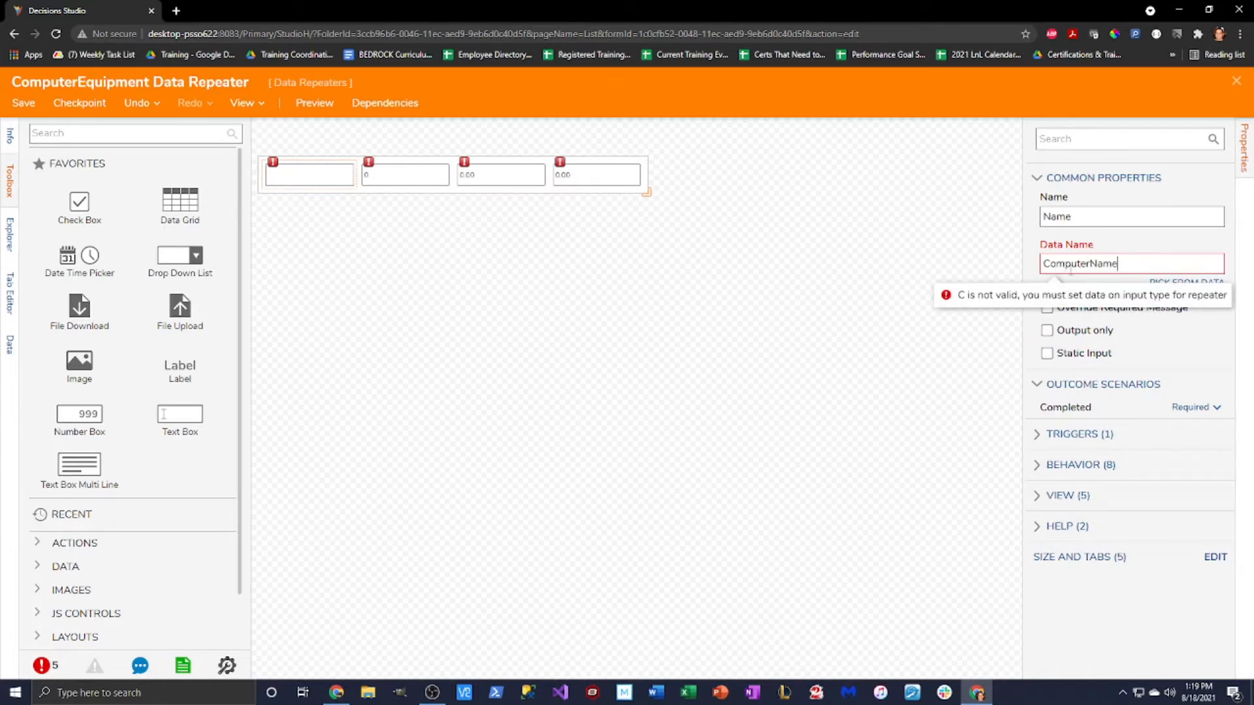
left_click(744, 359)
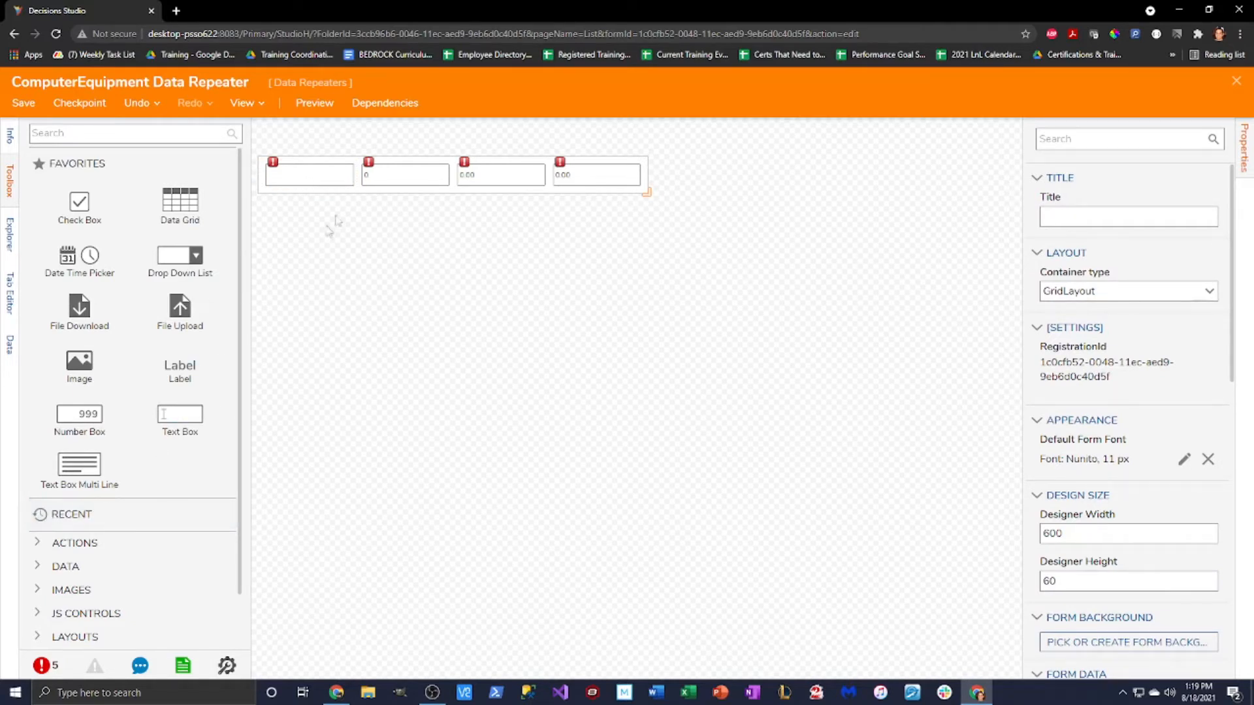
left_click(337, 181)
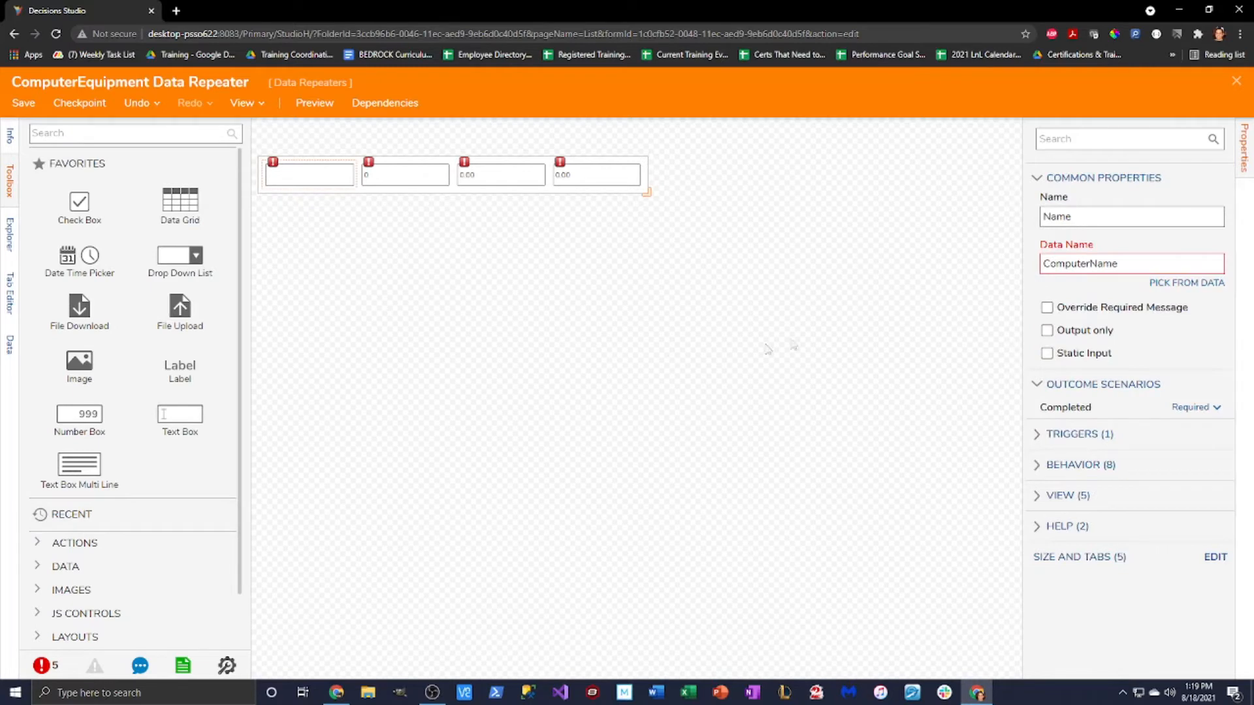
double_click(1145, 263)
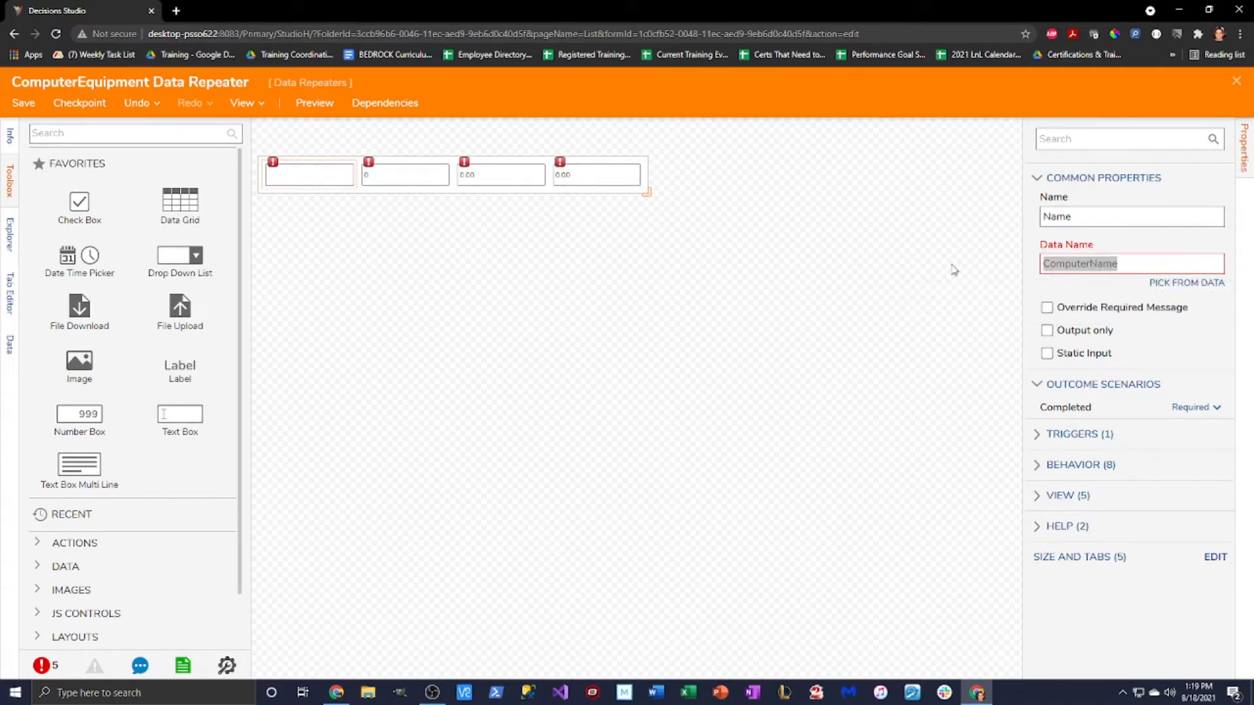
key("BackSpace")
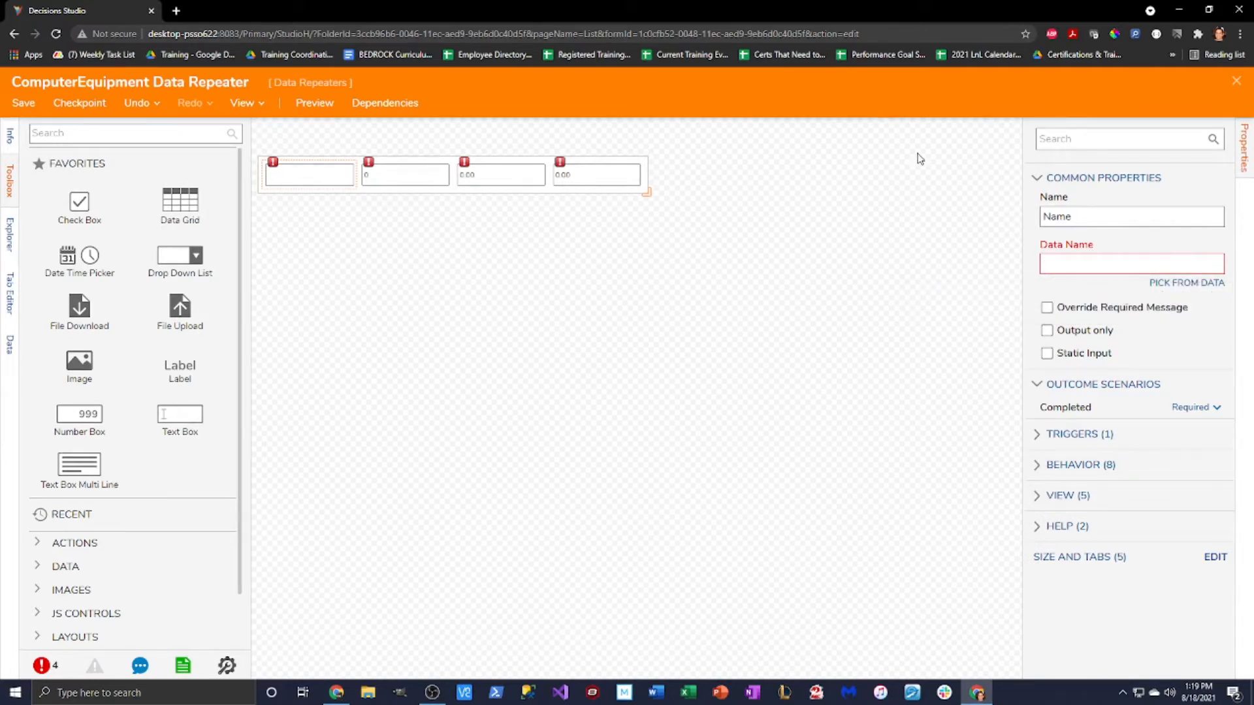
Step: Bind the Name text box's data name to the Name member of Form Data
left_click(1186, 283)
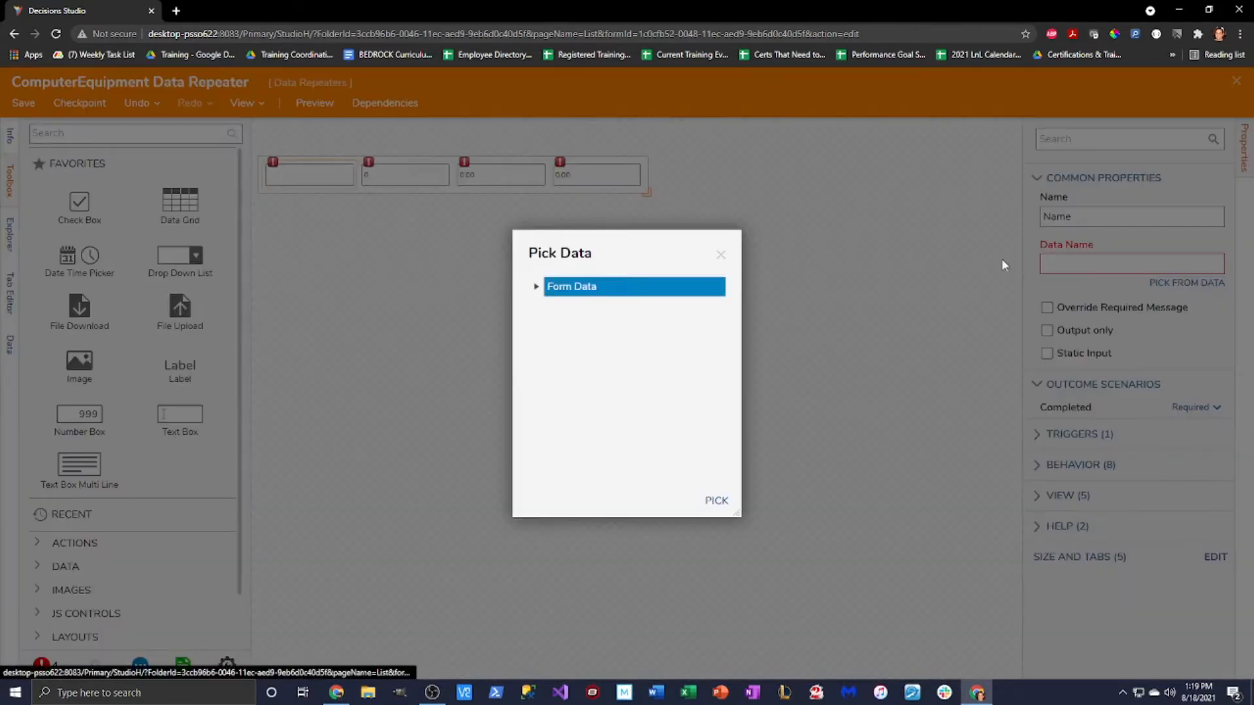
left_click(537, 289)
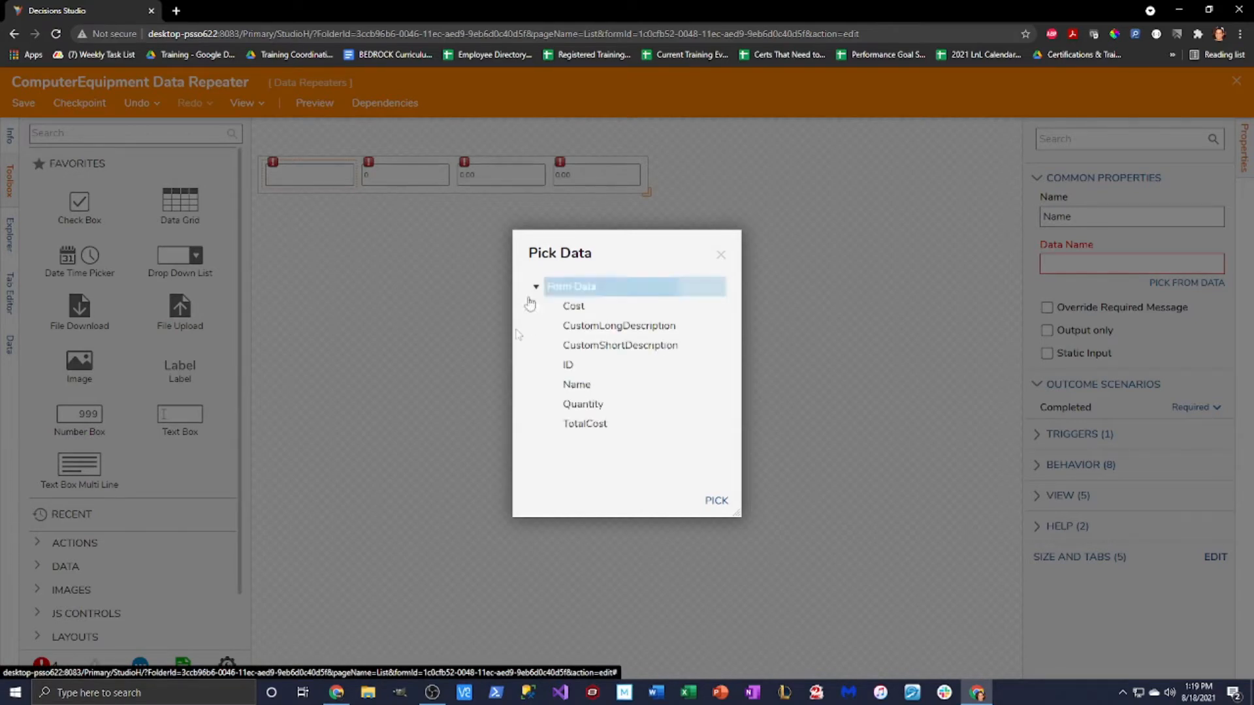
left_click(578, 389)
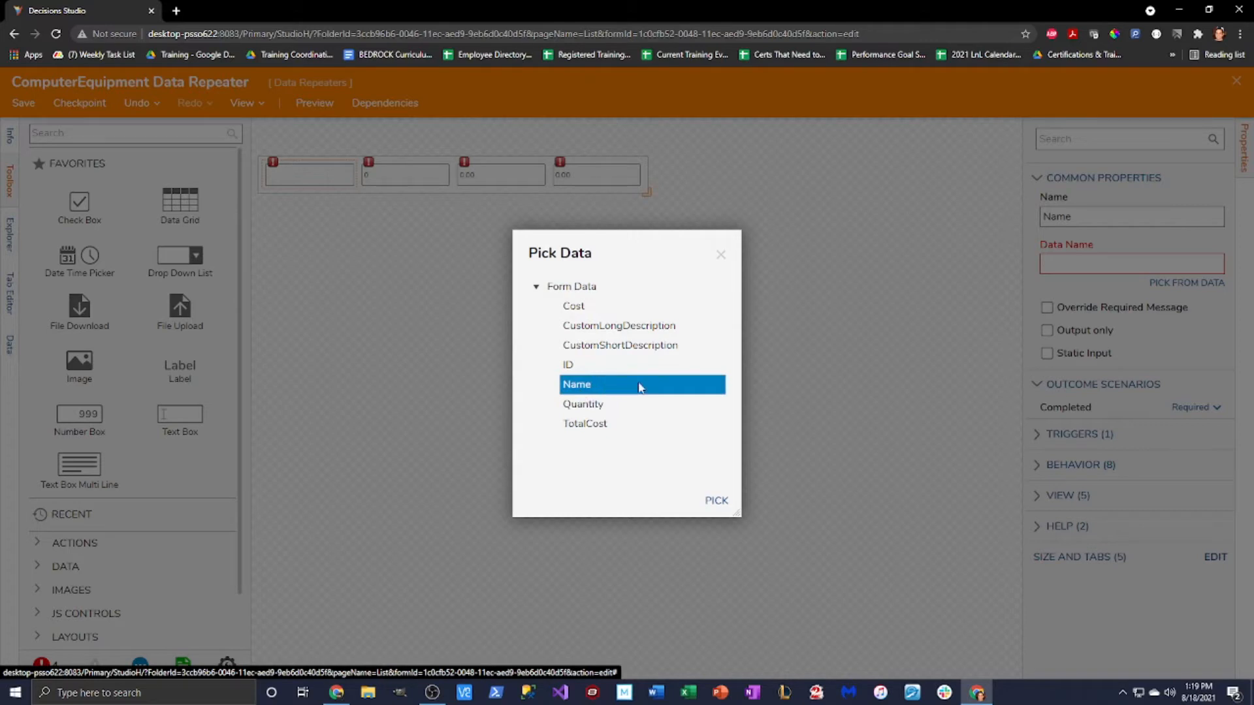
left_click(592, 386)
left_click(717, 501)
left_click(303, 191)
left_click(302, 186)
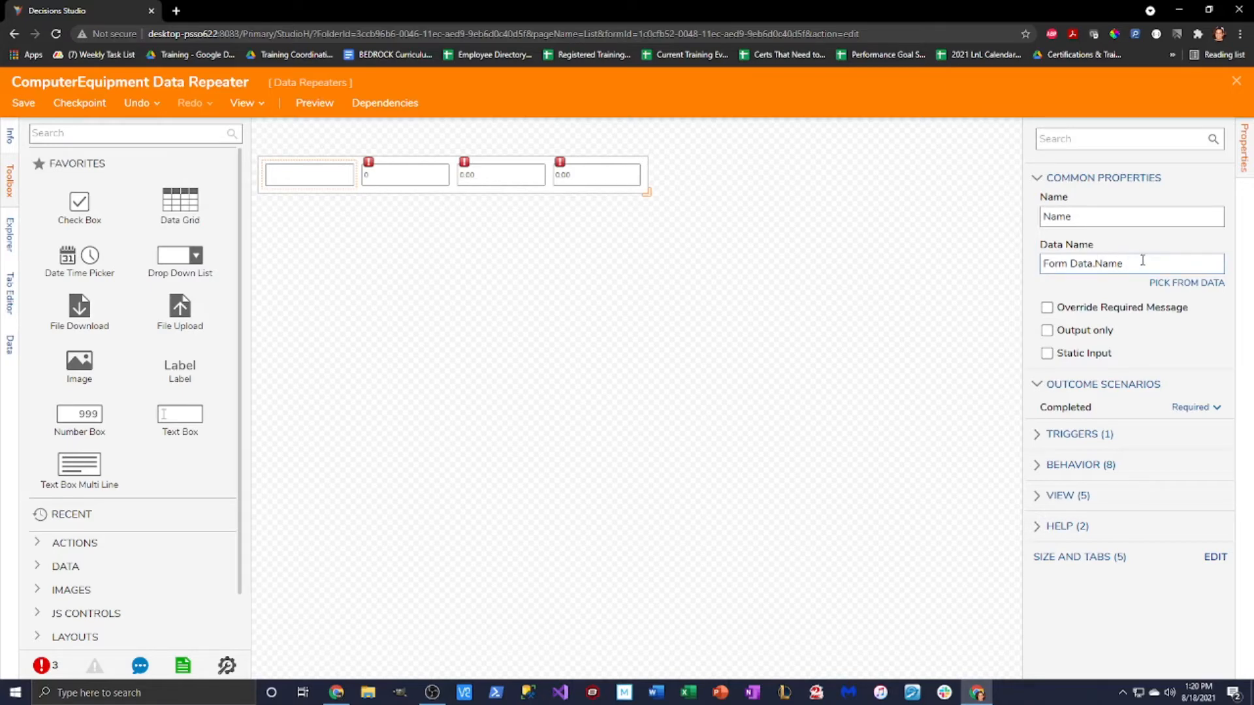
Step: Bind QuantityBox in the second column to the Quantity member of Form Data
left_click(385, 183)
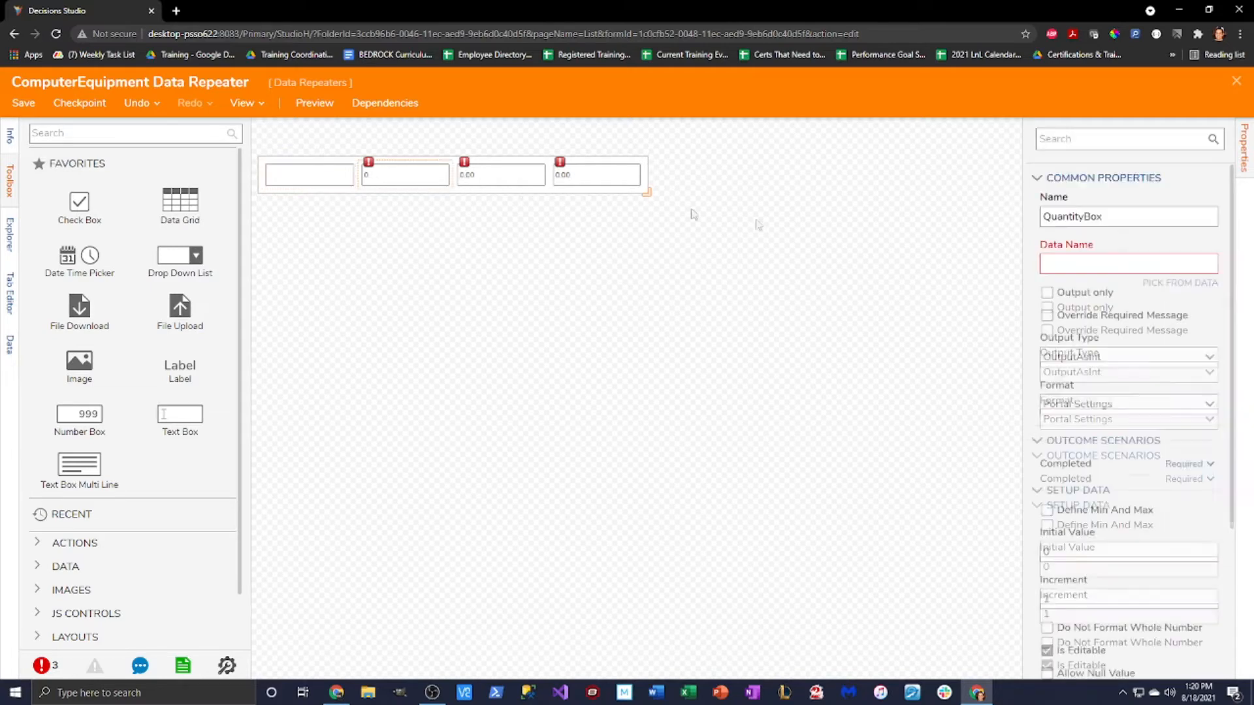
left_click(1186, 288)
left_click(625, 286)
left_click(536, 287)
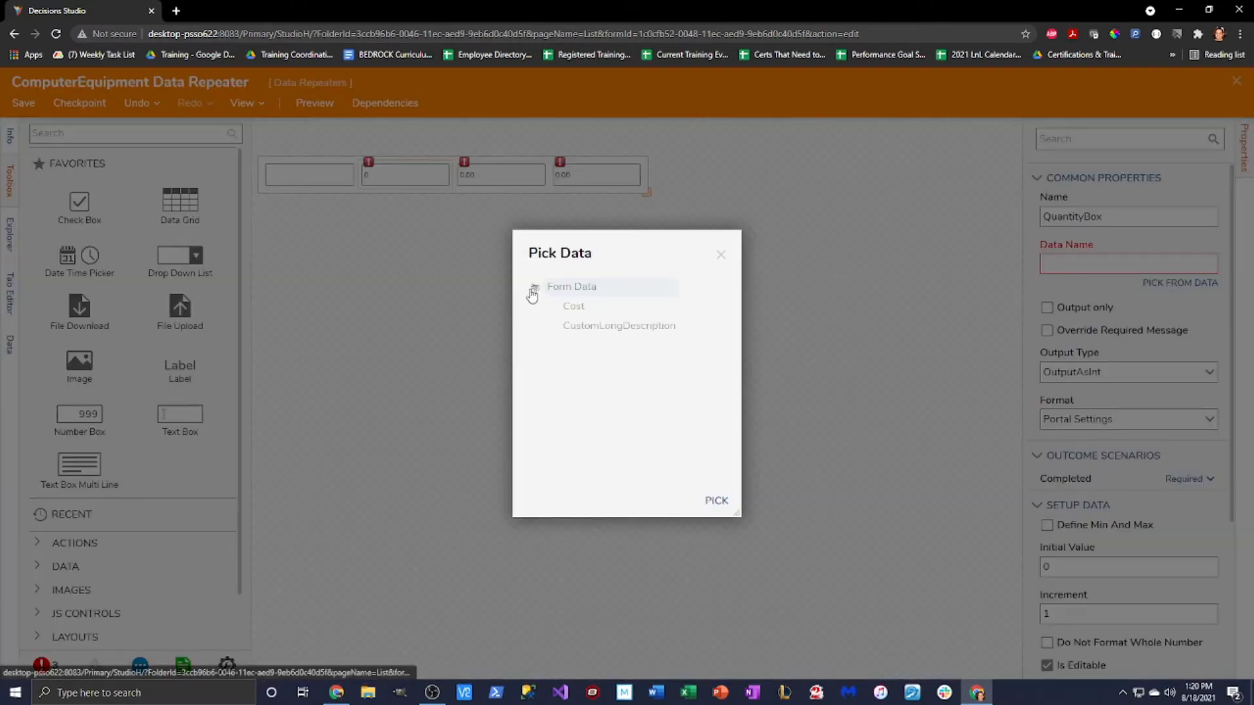
left_click(585, 406)
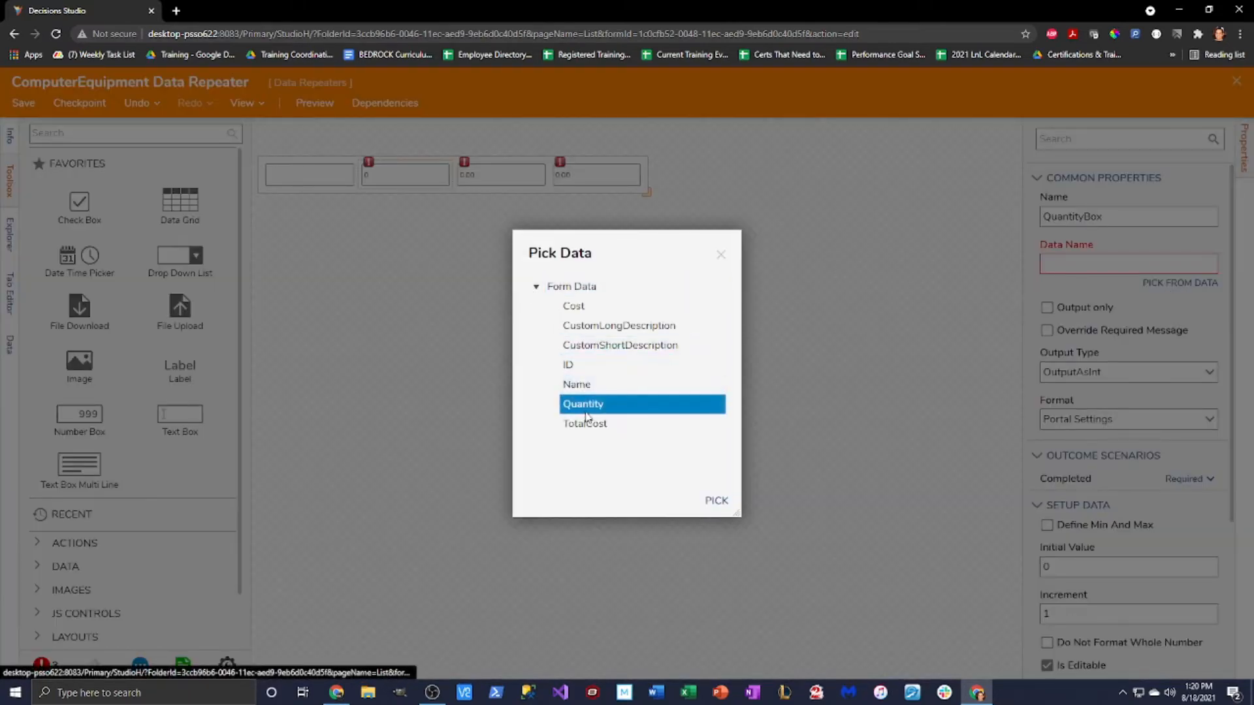
left_click(719, 503)
Step: Bind CostBox in the third column to the Cost member of Form Data
left_click(503, 176)
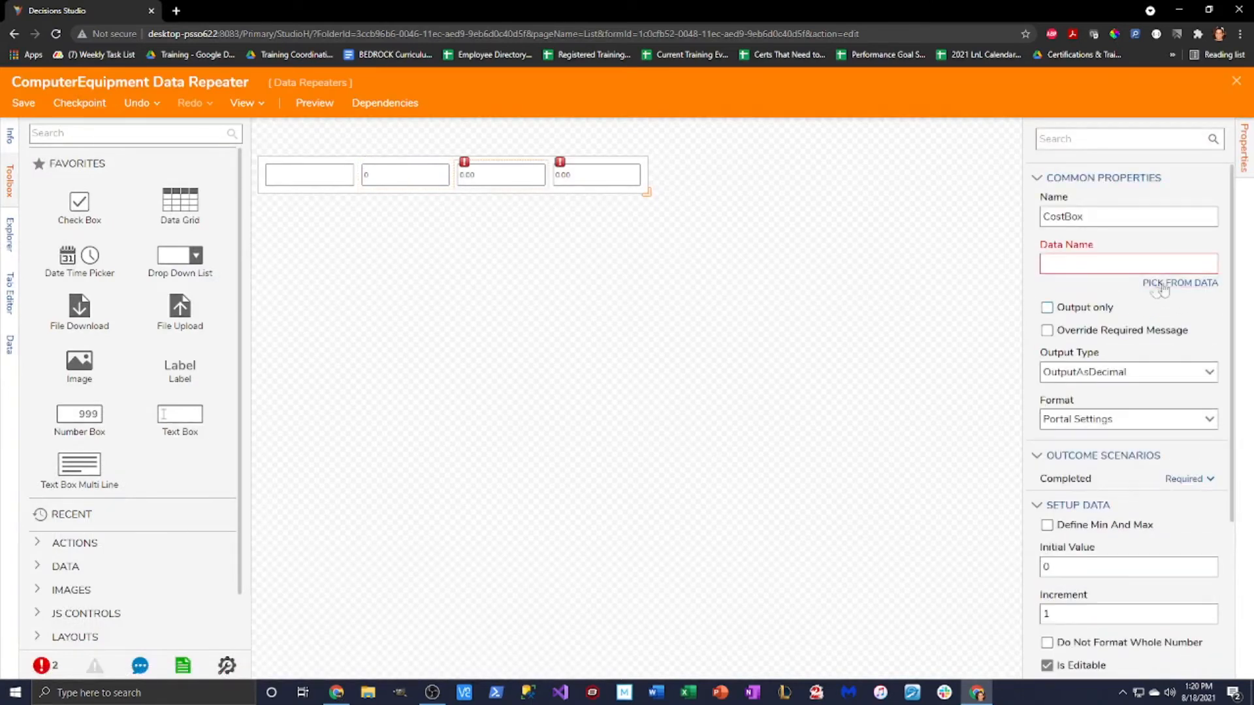
left_click(1179, 283)
left_click(536, 287)
left_click(574, 306)
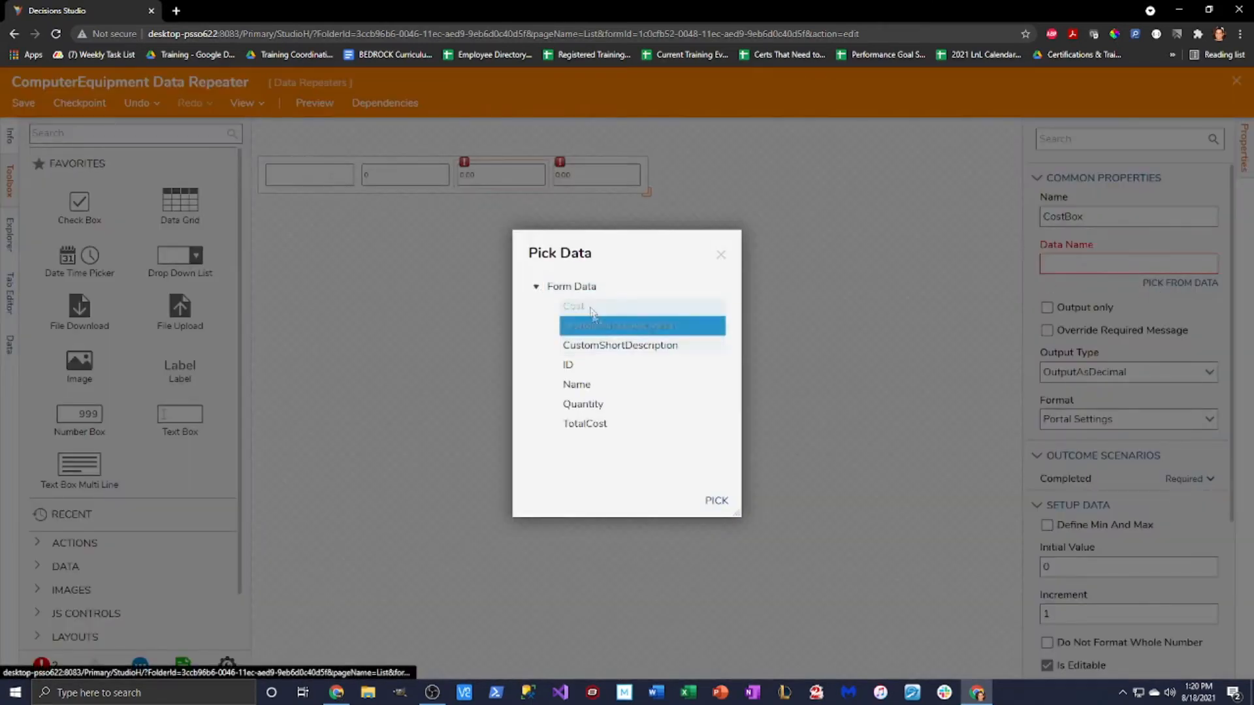
left_click(716, 502)
Step: Bind TotalBox in the fourth column to the TotalCost member of Form Data
left_click(593, 178)
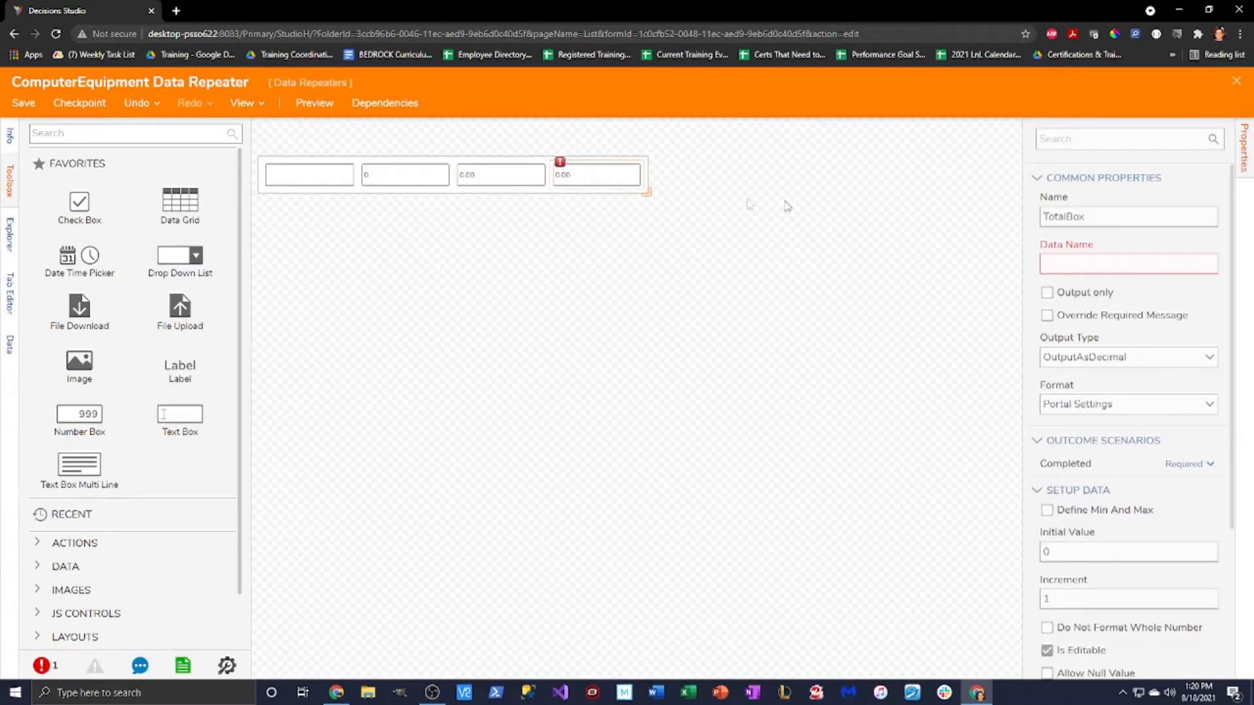
left_click(1169, 284)
left_click(535, 287)
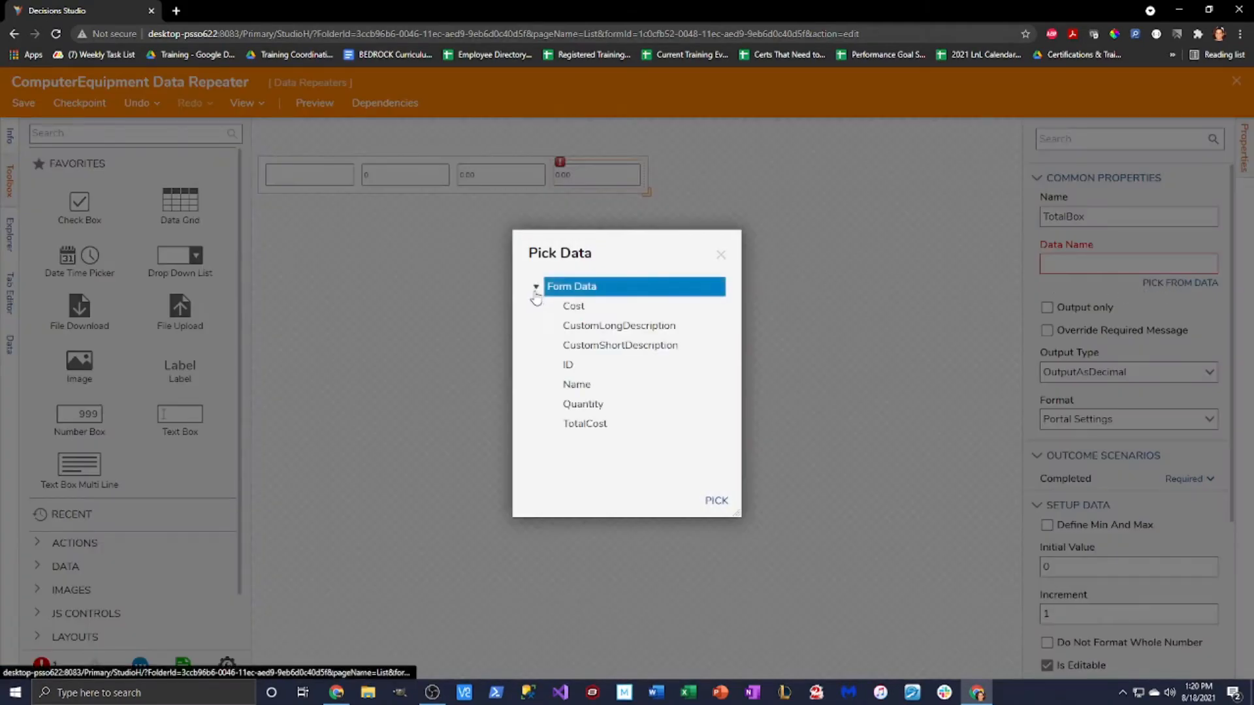
left_click(589, 424)
left_click(717, 501)
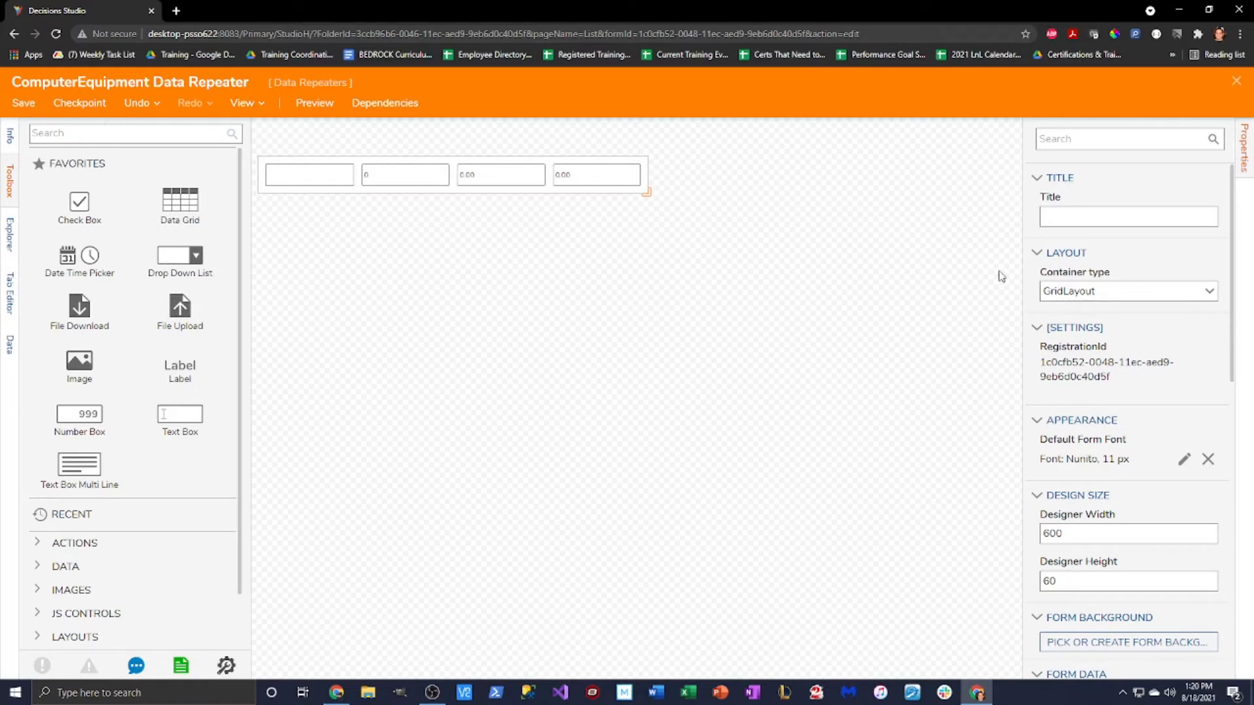
Step: Save the ComputerEquipment Data Repeater form without notes
left_click(311, 178)
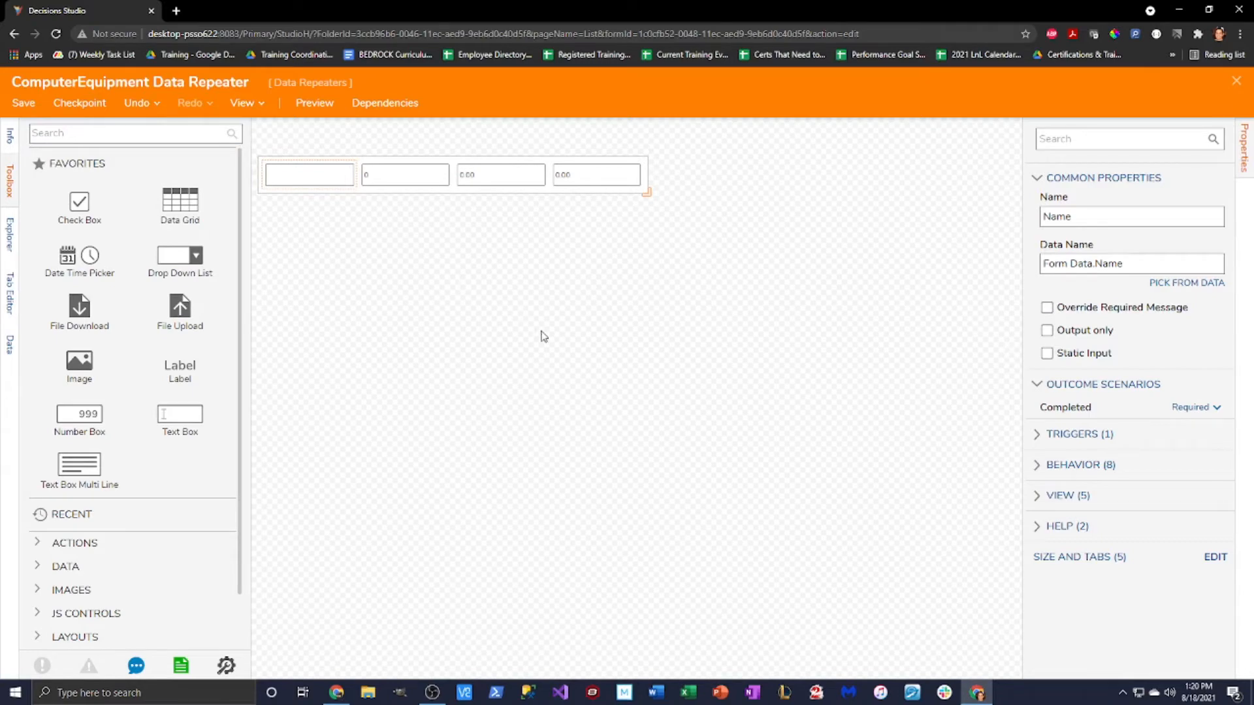
left_click(23, 103)
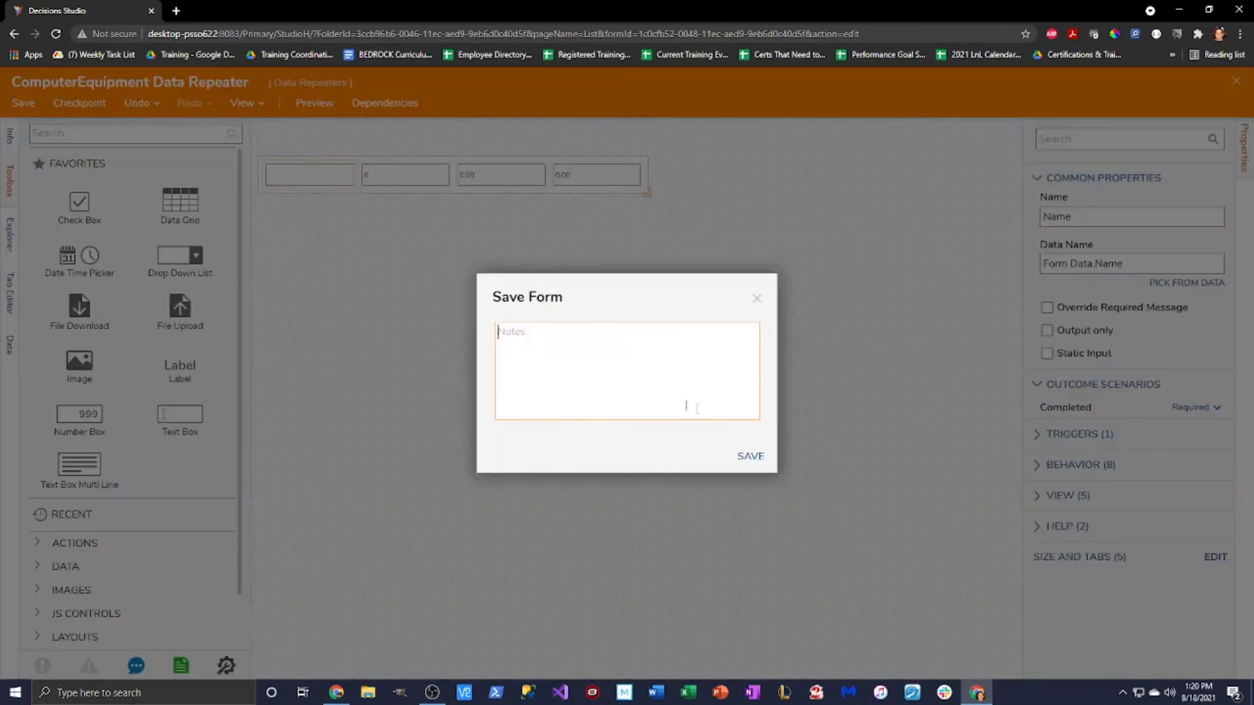
left_click(750, 457)
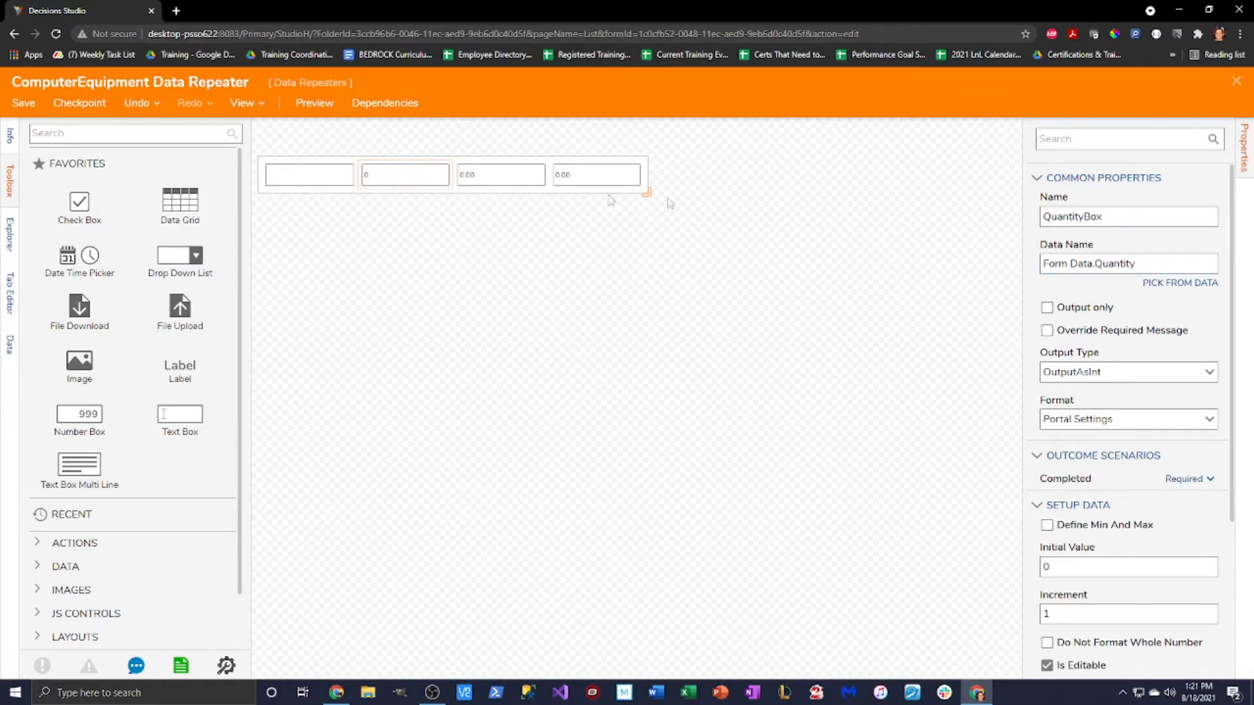
Step: Check the repeater form's Input Type under Form Data, save the form again and close its designer
left_click(741, 303)
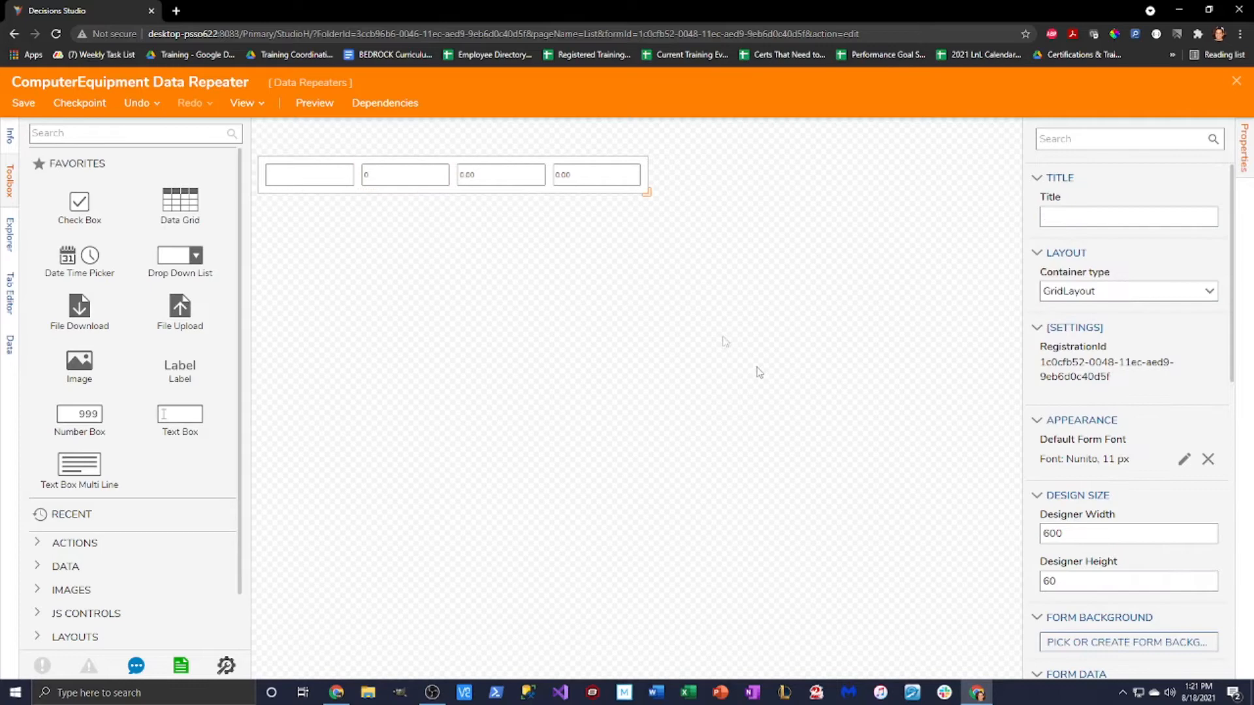
scroll(1111, 399, "down", 6)
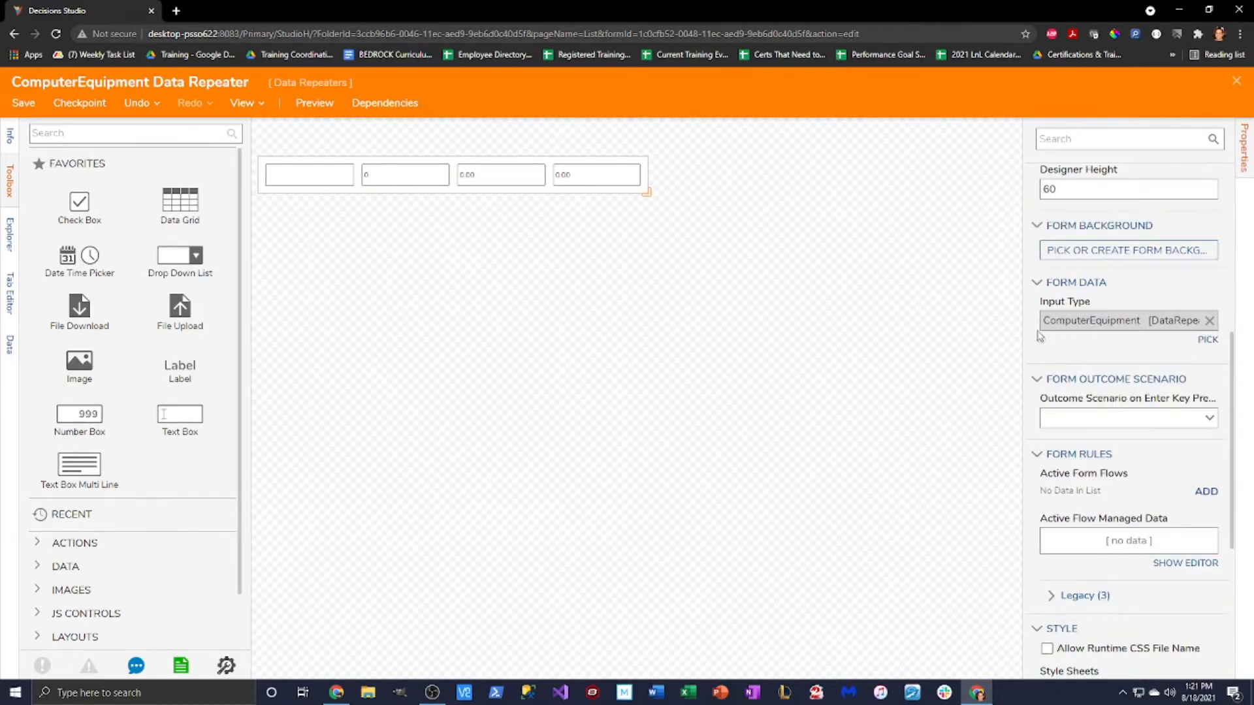
left_click_drag(1024, 321, 885, 321)
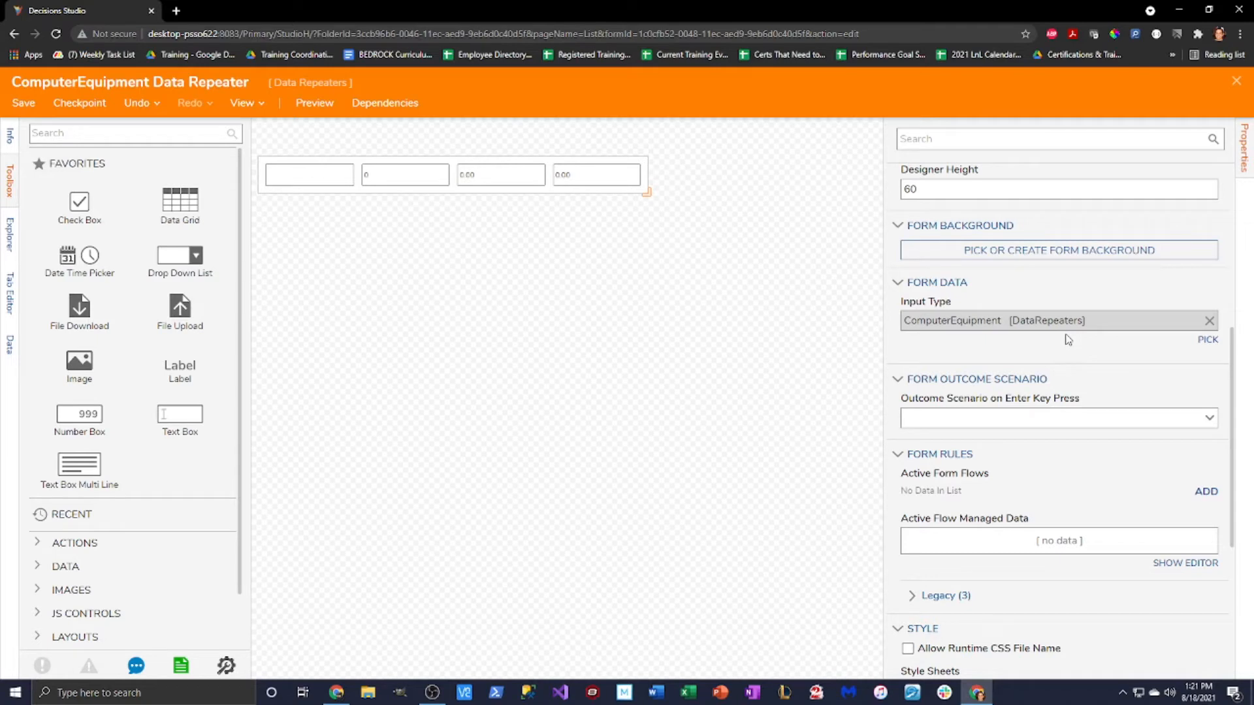
left_click(639, 307)
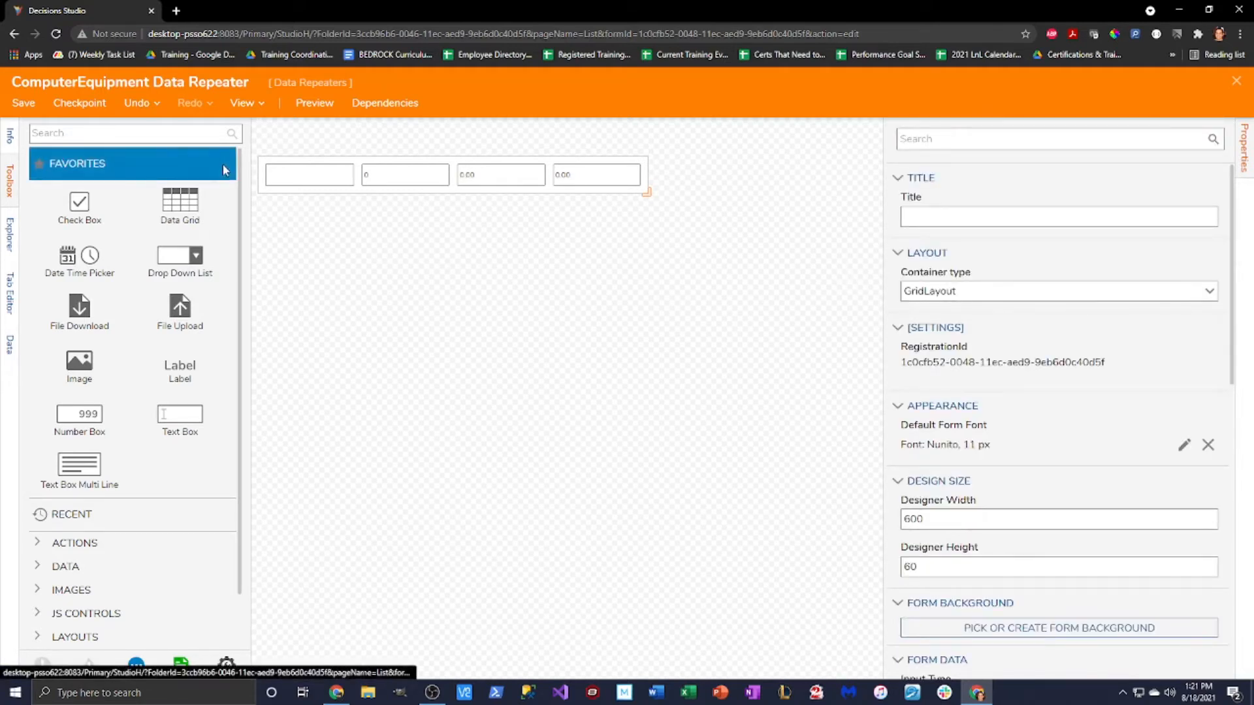
left_click(29, 105)
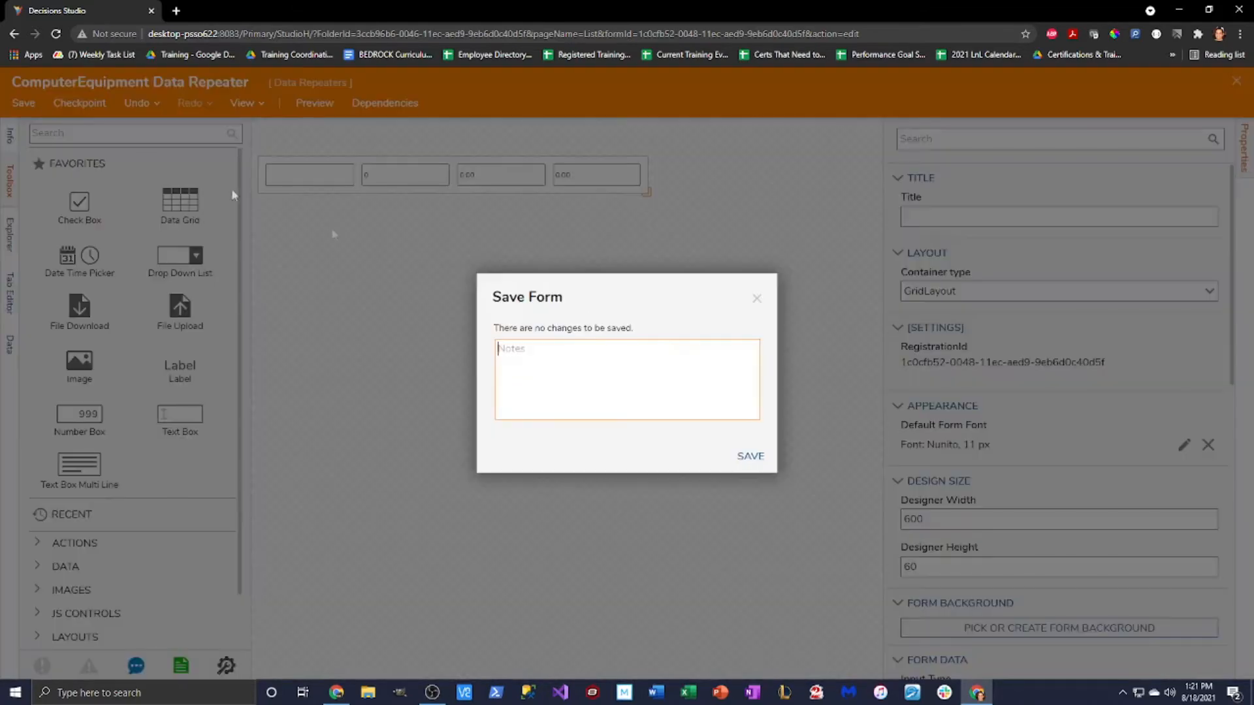
left_click(751, 455)
left_click(1243, 91)
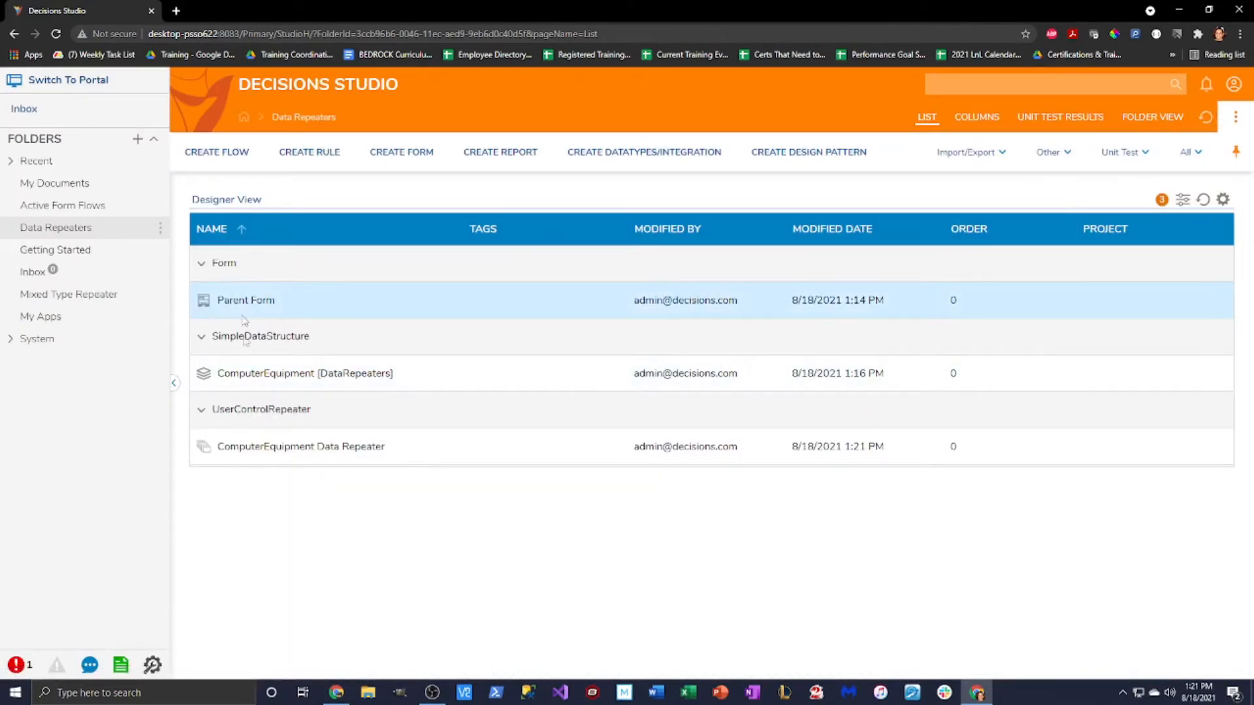
Step: Open Parent Form from the Data Repeaters folder and place a Data Repeater component in the third row
double_click(262, 312)
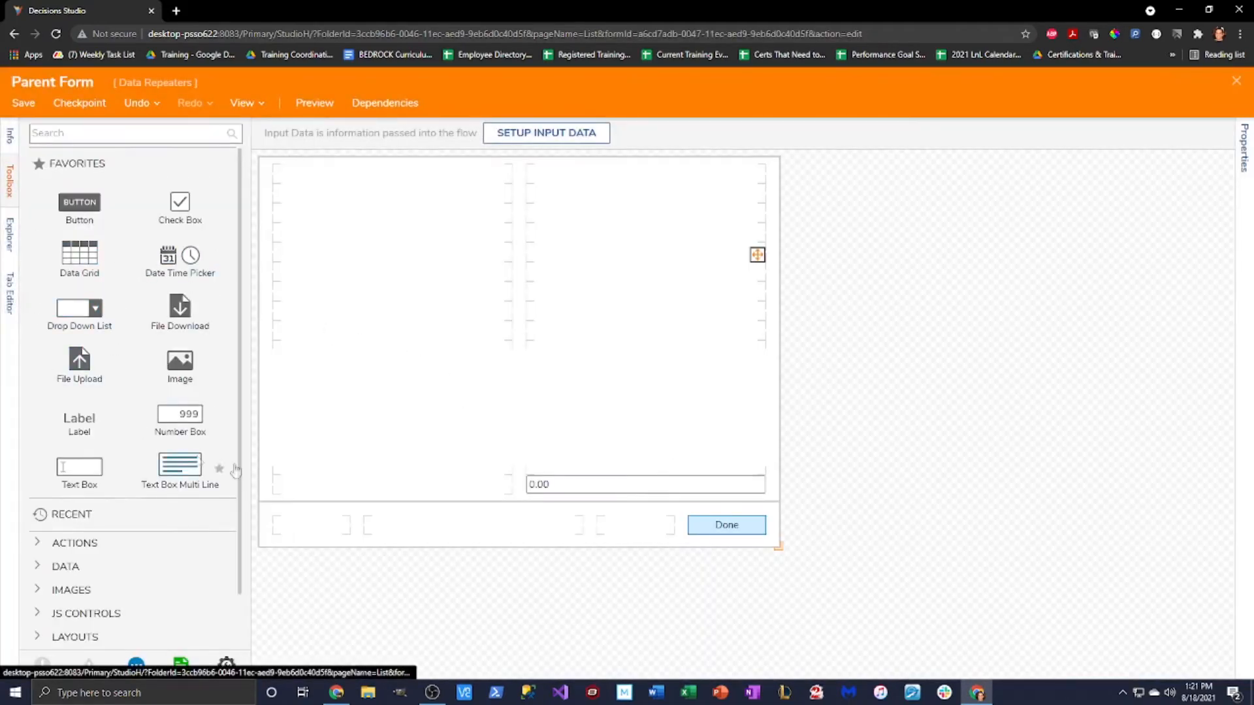
left_click(124, 139)
type("Data Repeater")
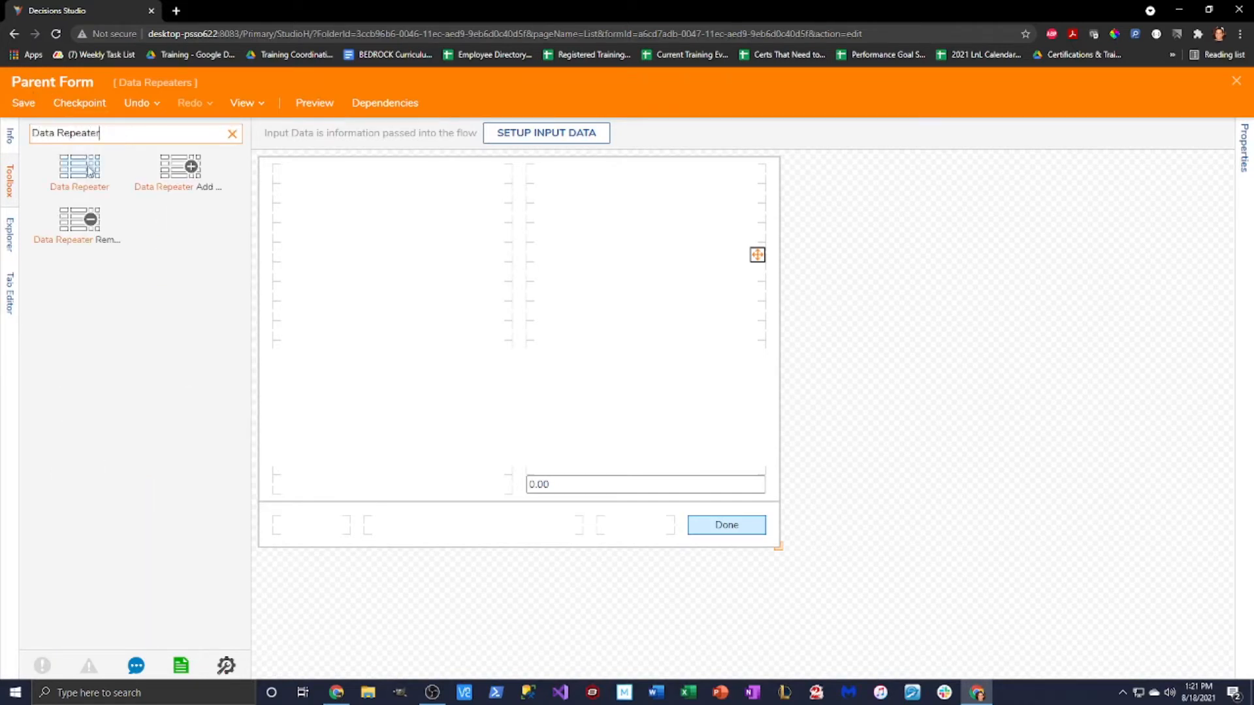
left_click_drag(79, 168, 421, 222)
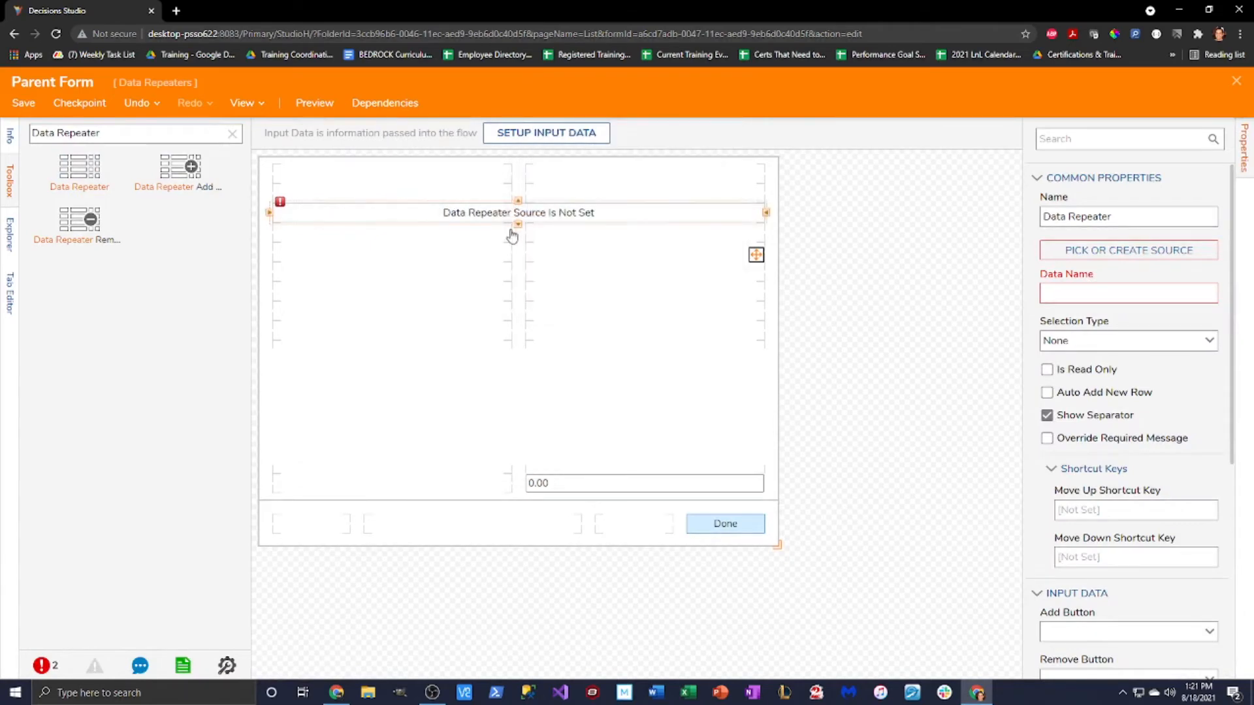
Step: Extend the Data Repeater's height from the third row down through the ninth row of the form
left_click_drag(518, 225, 518, 335)
left_click(515, 328)
left_click(513, 346)
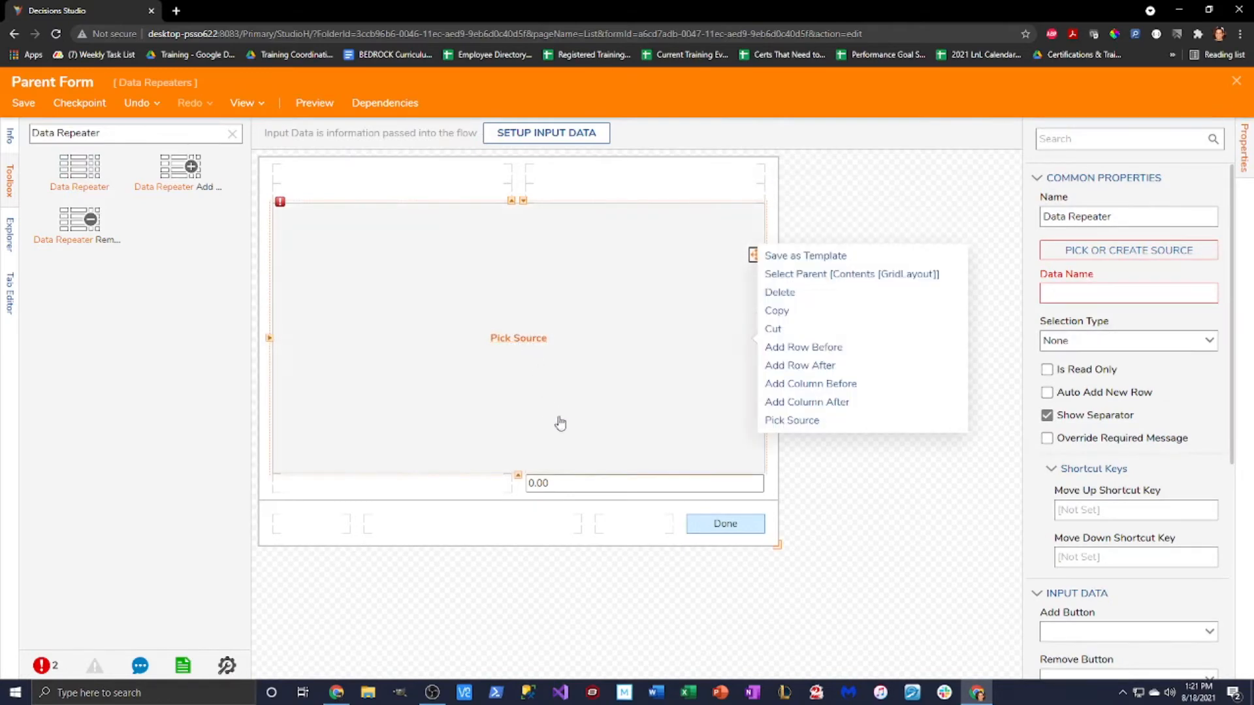
left_click(518, 479)
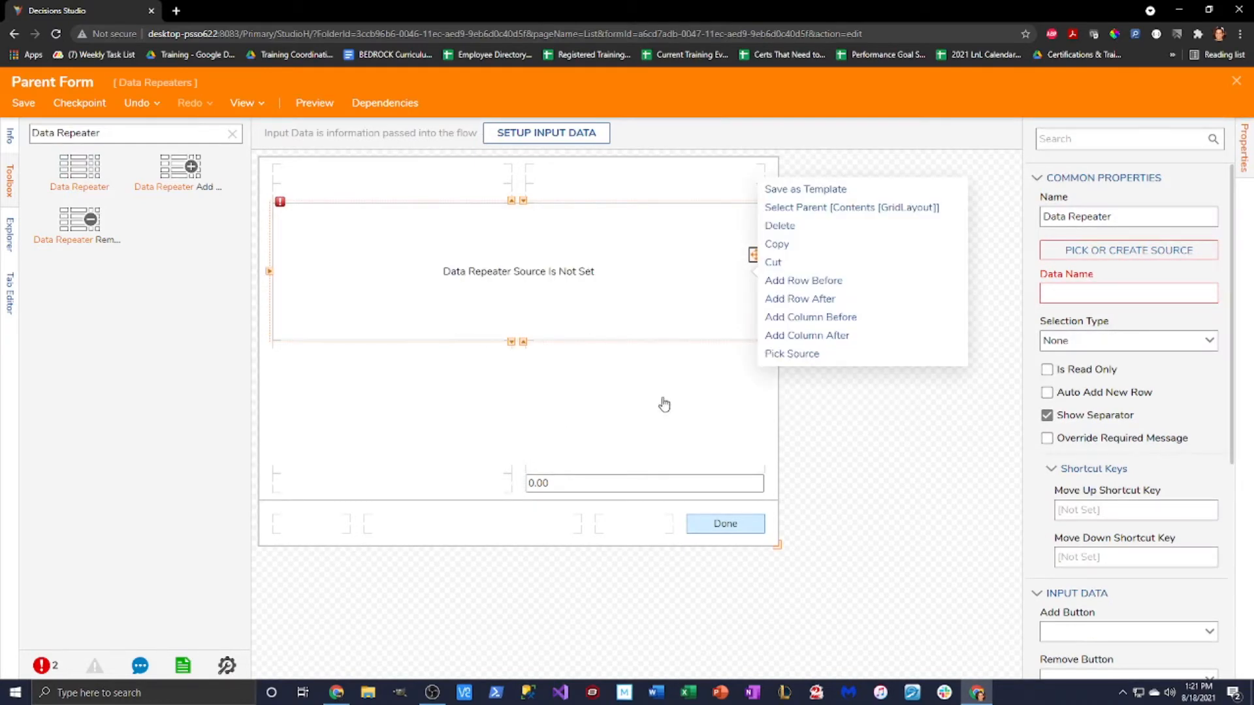
left_click(640, 397)
Step: Set ComputerEquipment Data Repeater as the component's source and resize Parent Form to about 652 by 588
left_click(552, 271)
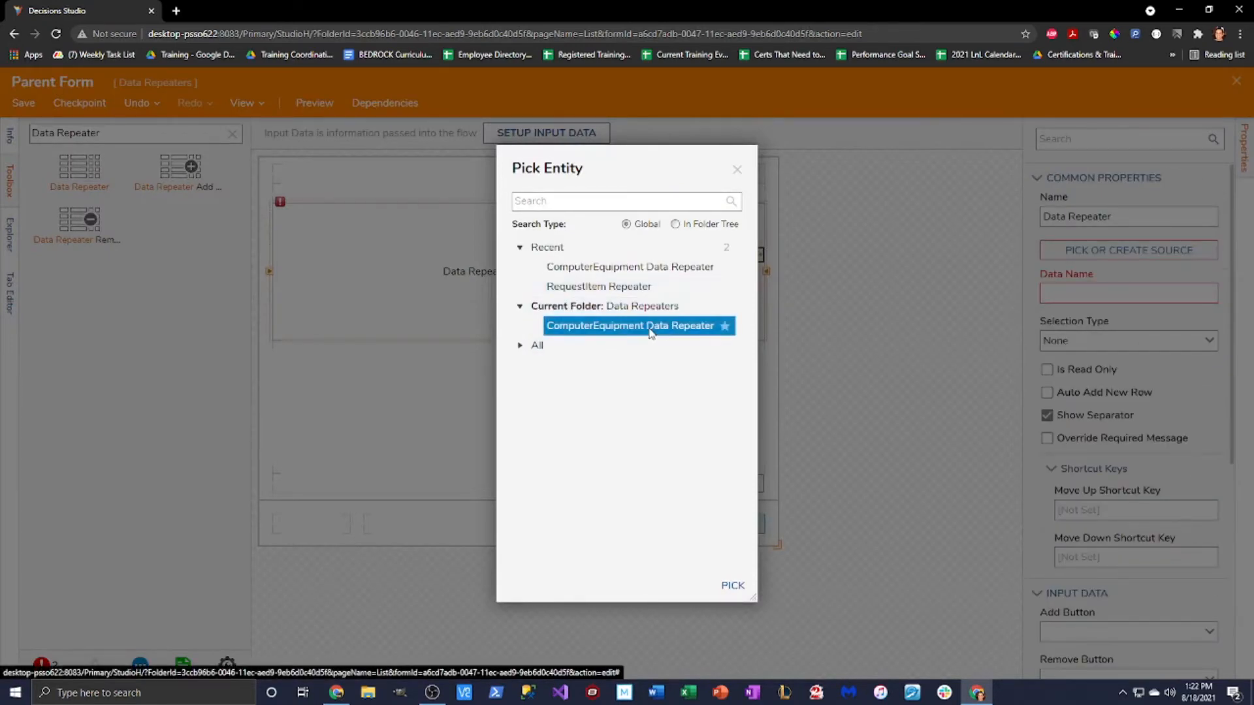
left_click(733, 586)
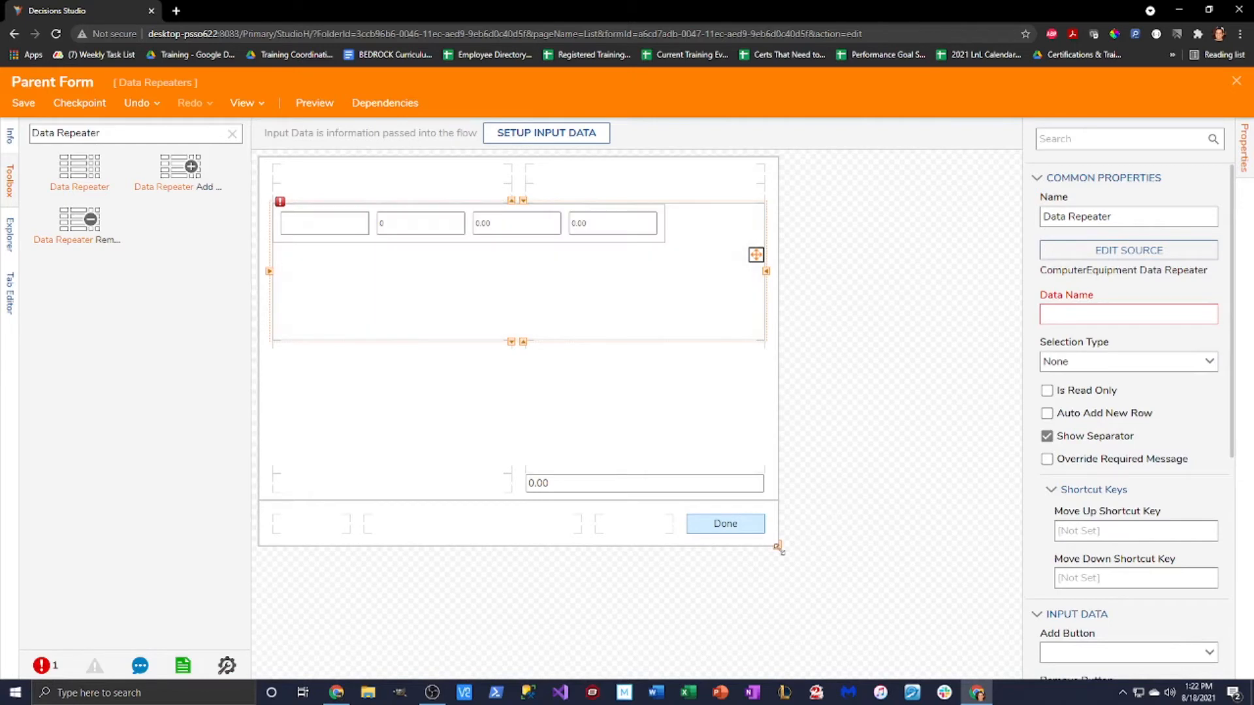
left_click_drag(779, 546, 682, 539)
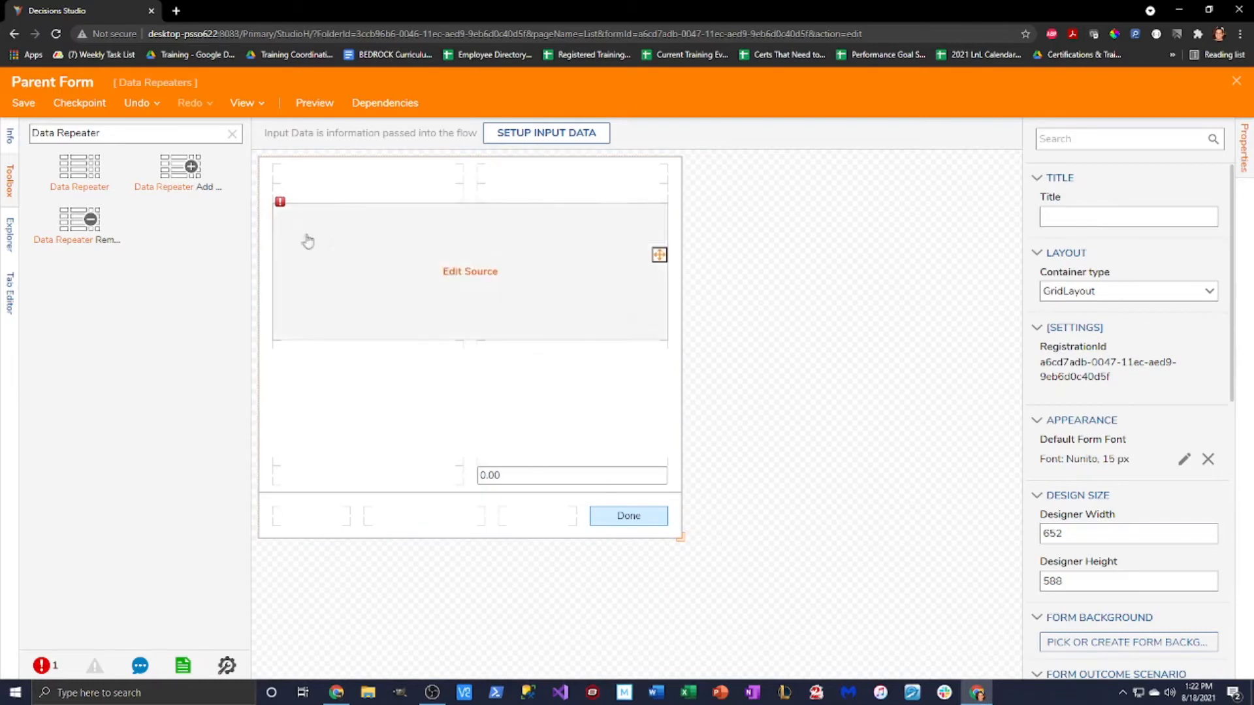
Step: Add a third column with a requested size of 1 to the form's Contents grid
left_click(431, 375)
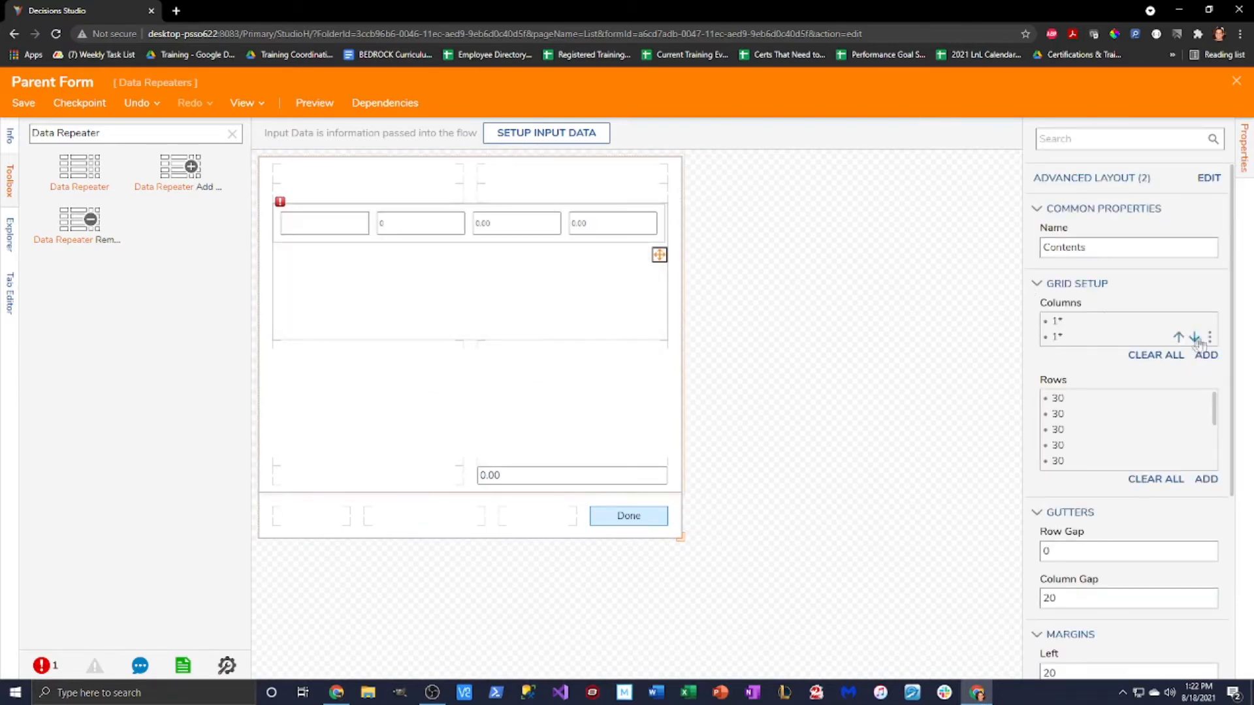
left_click(1207, 355)
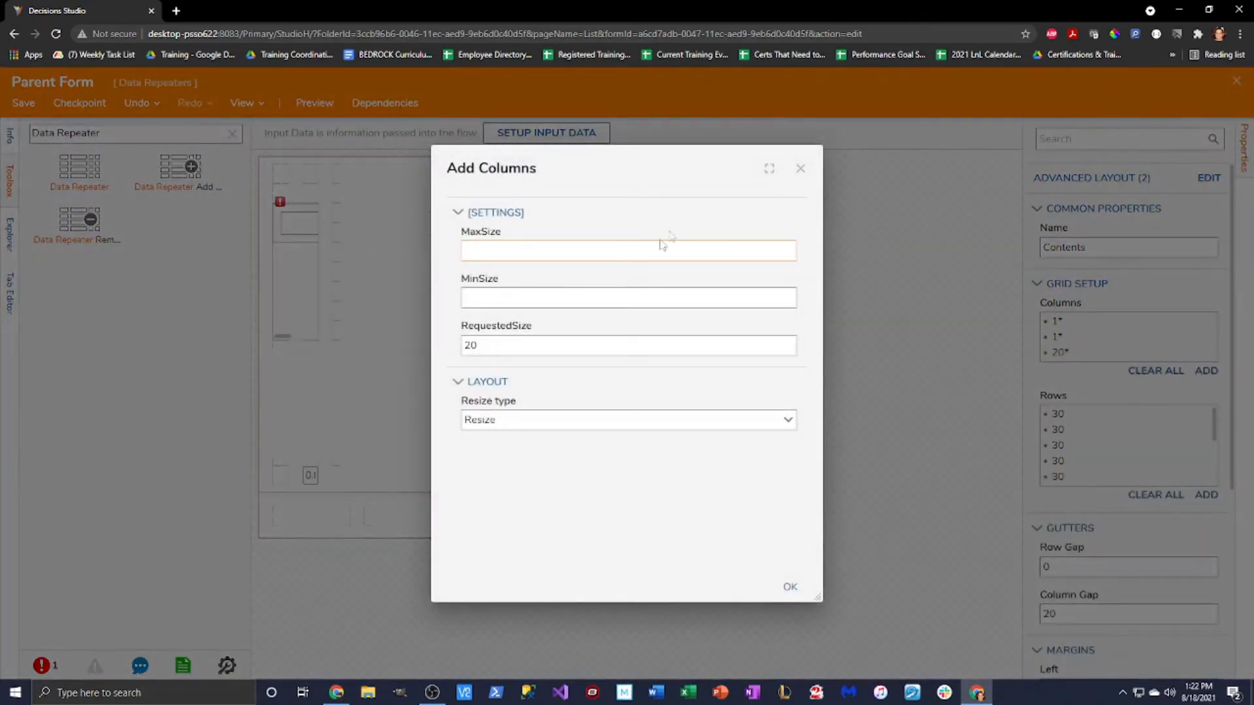
key("Tab")
key("Tab")
type("1")
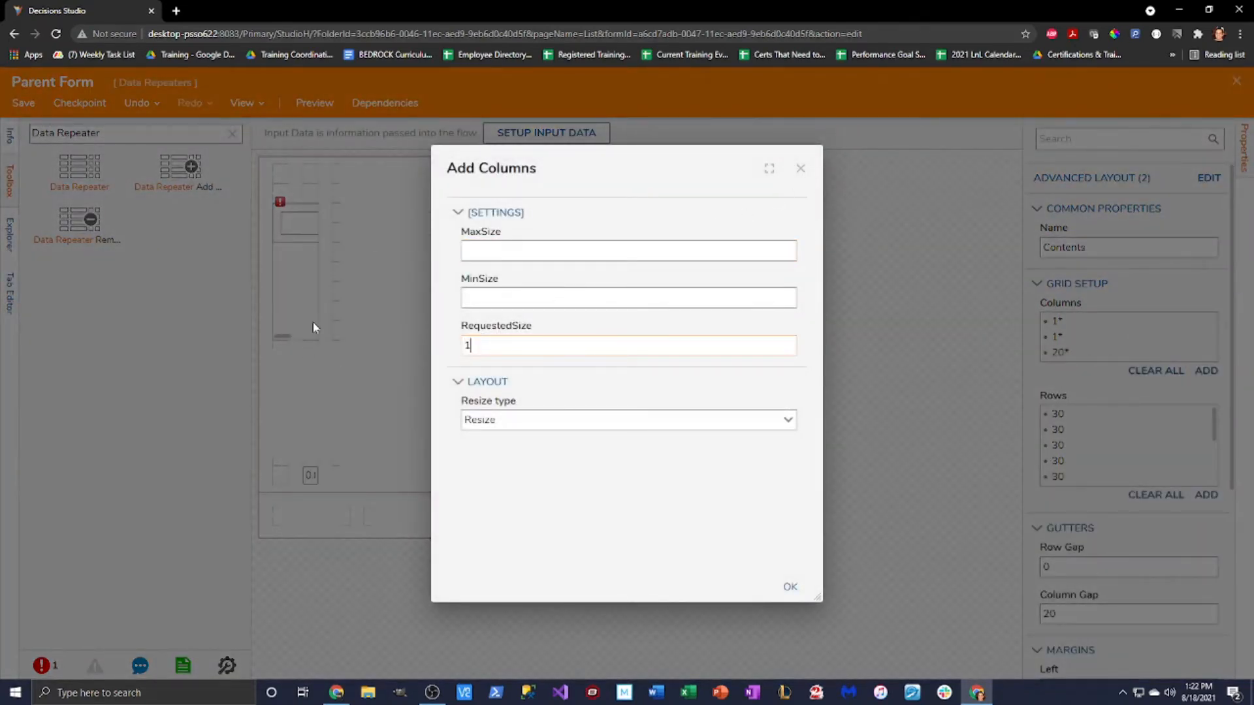
left_click(790, 587)
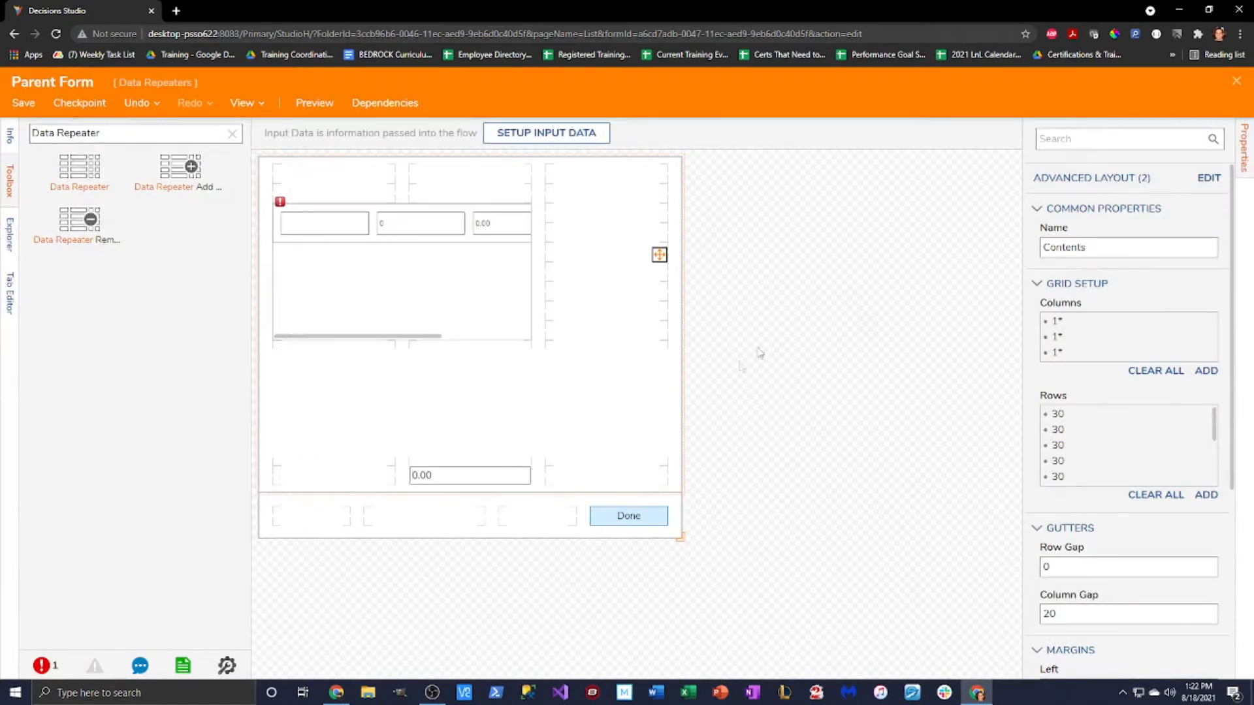
Step: Add a fourth column with a requested size of 1 to the form's Contents grid
left_click(1208, 375)
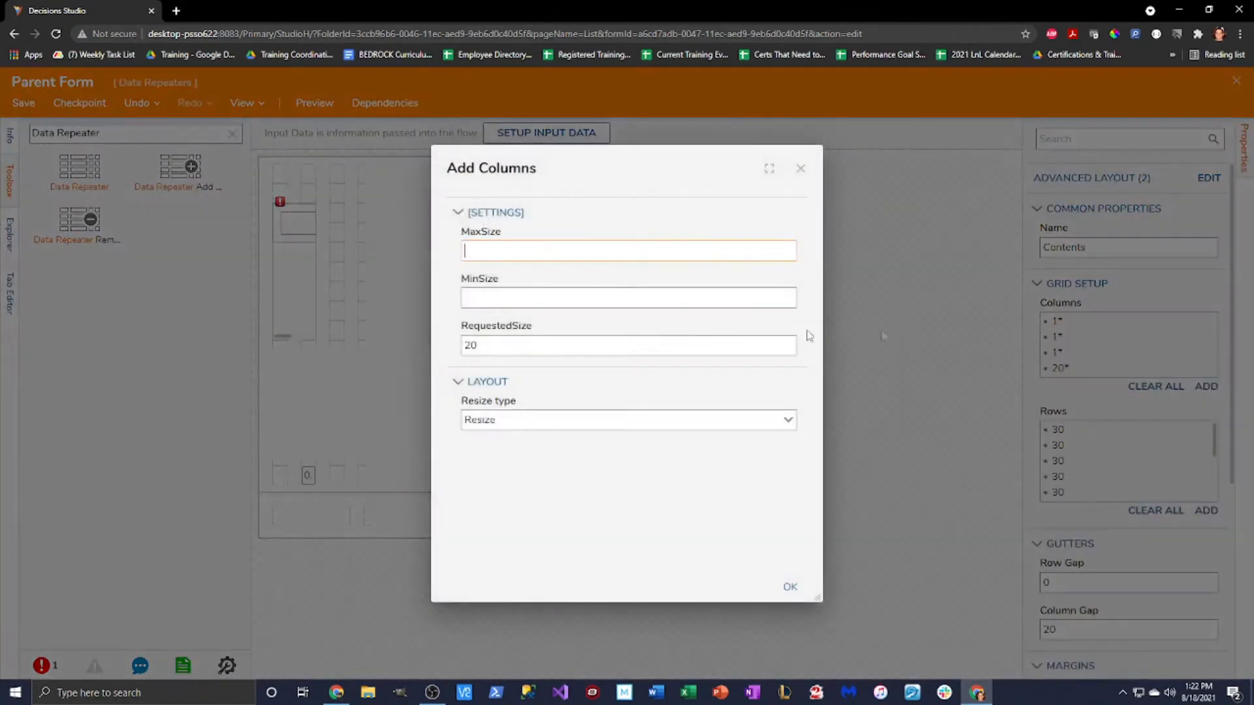
key("Tab")
key("Tab")
type("1")
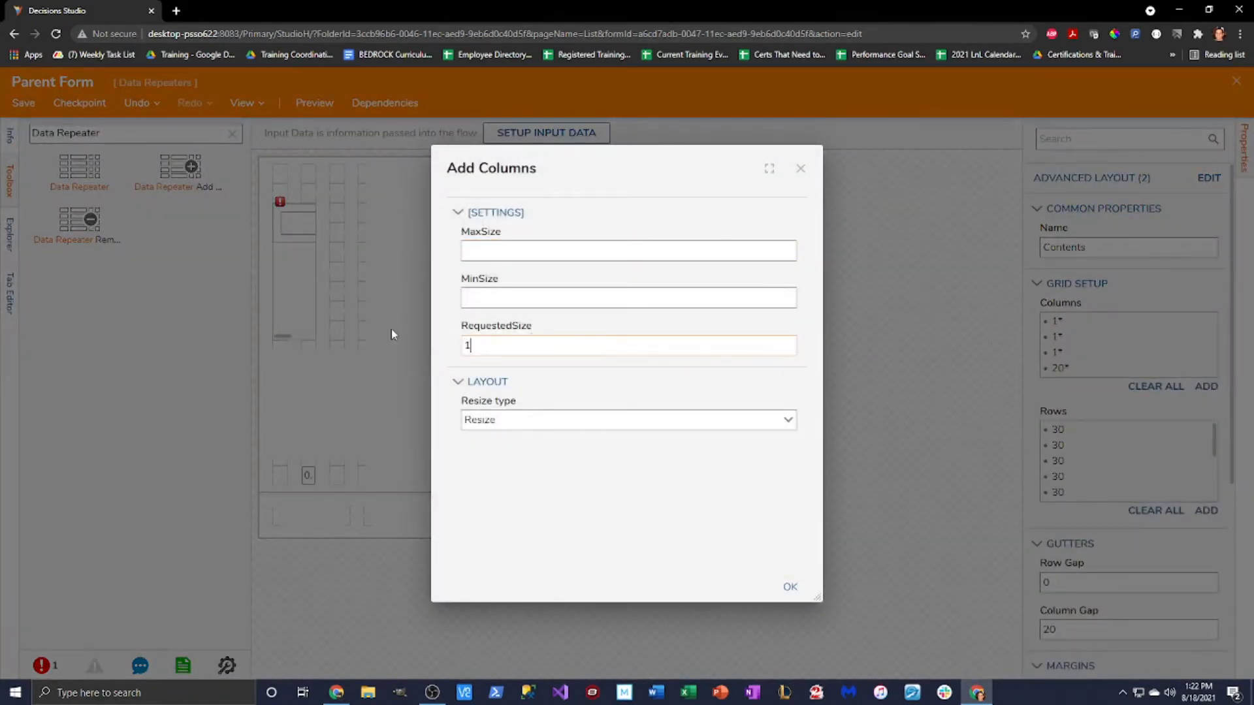
left_click(791, 587)
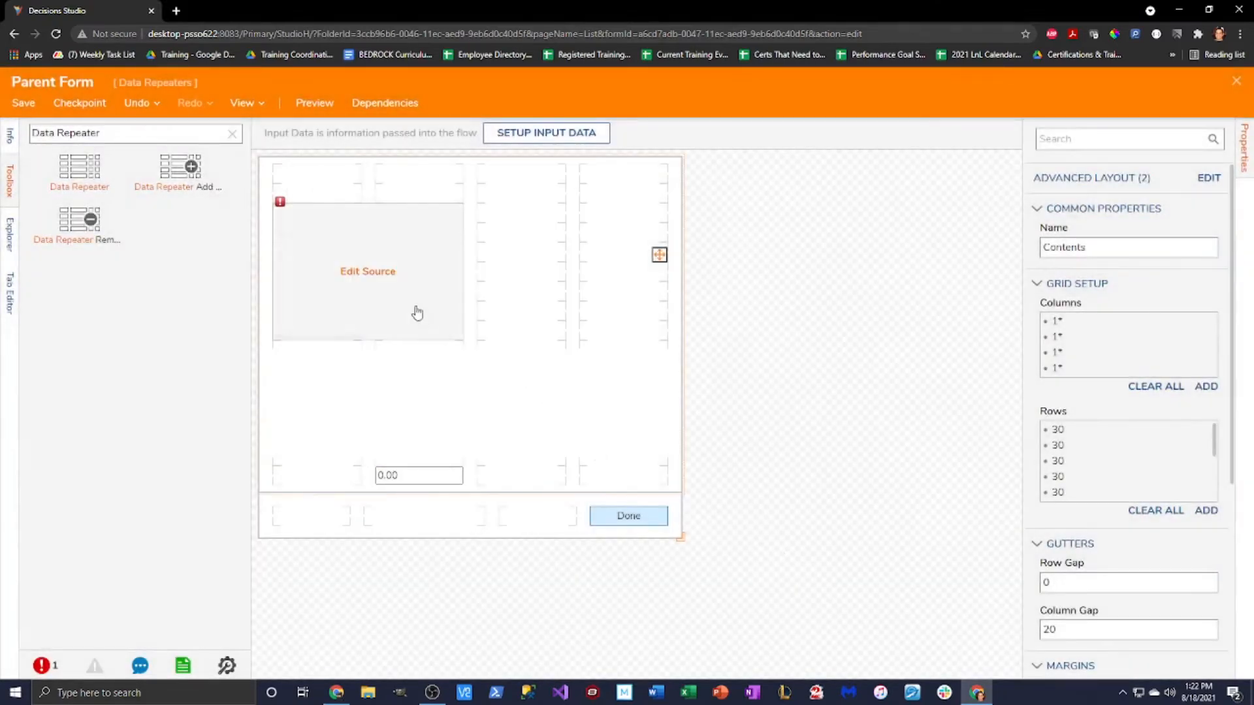
Step: Extend the Data Repeater's width across all four columns of the form grid
left_click(420, 315)
left_click(465, 265)
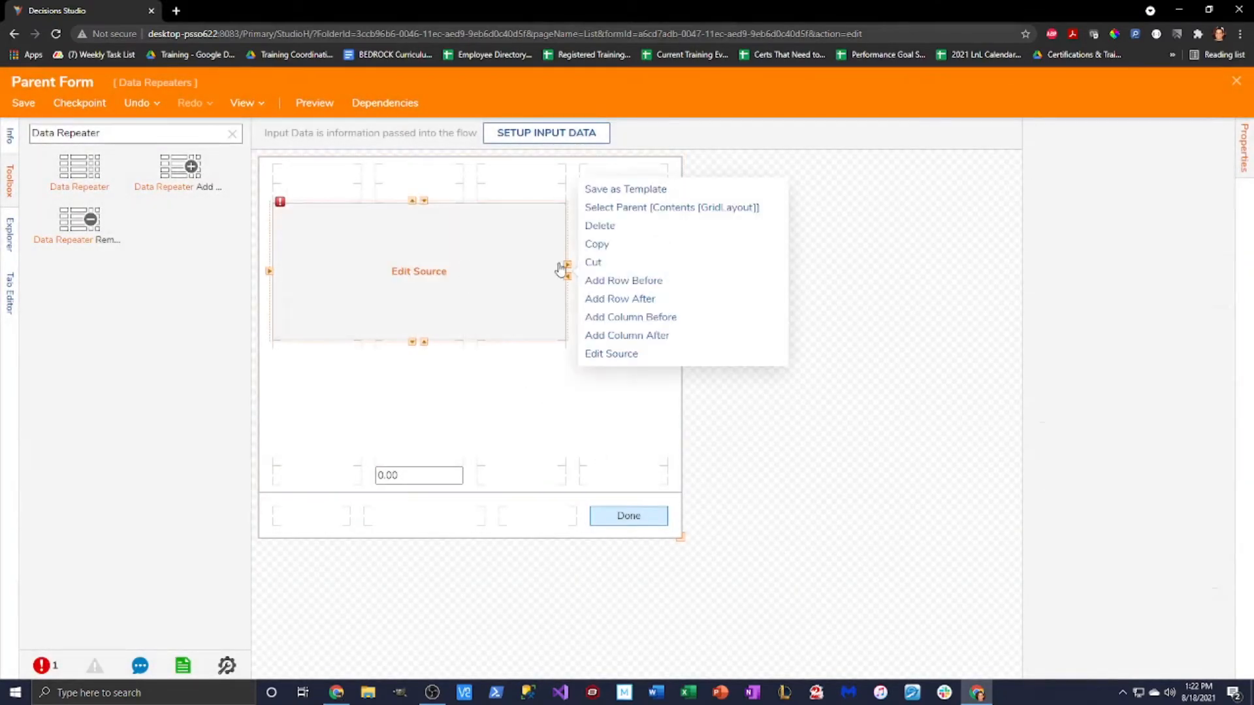
left_click(567, 266)
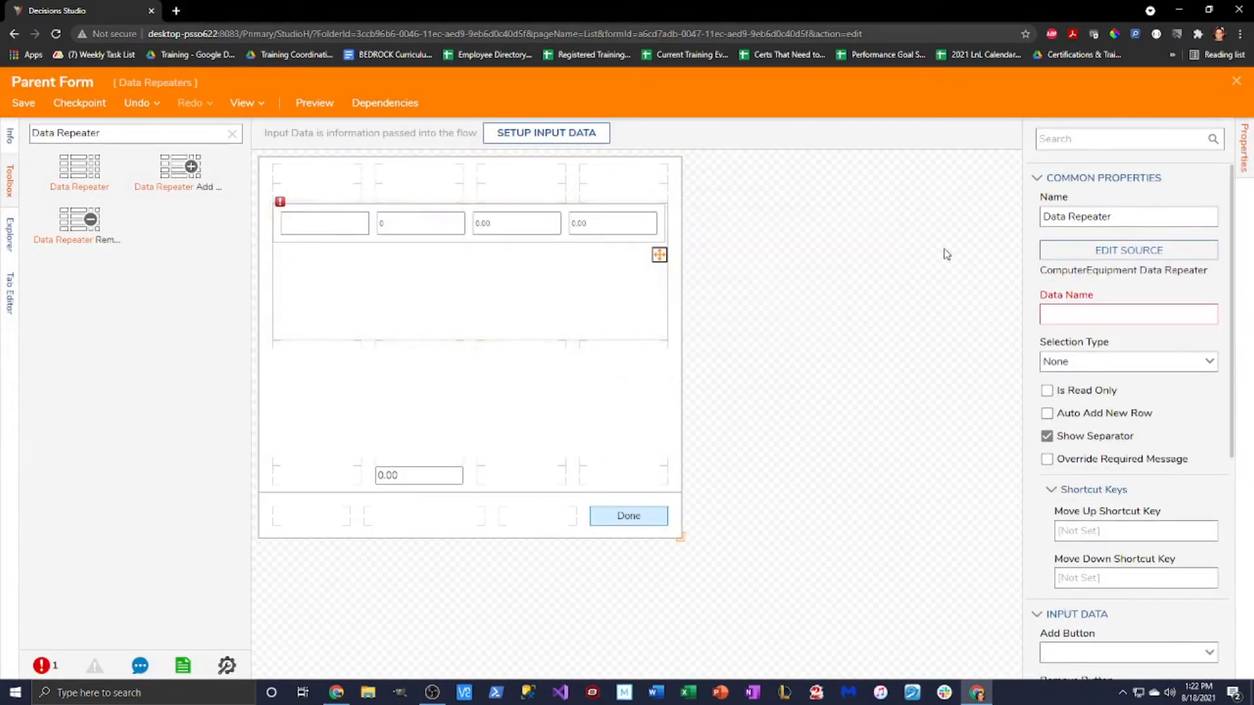
left_click(353, 190)
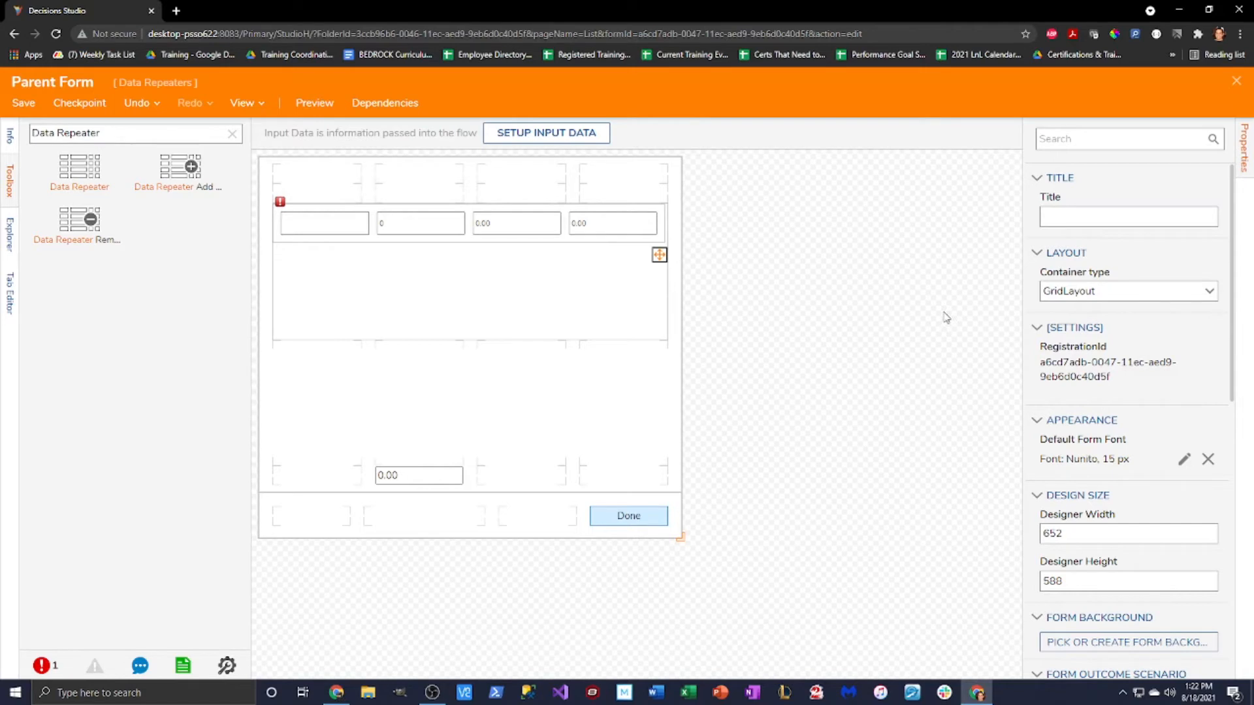
Step: Place labels reading Name and Quantity above the first and second columns of the Data Repeater
left_click_drag(104, 134, 30, 134)
type("Label")
left_click_drag(101, 191, 333, 200)
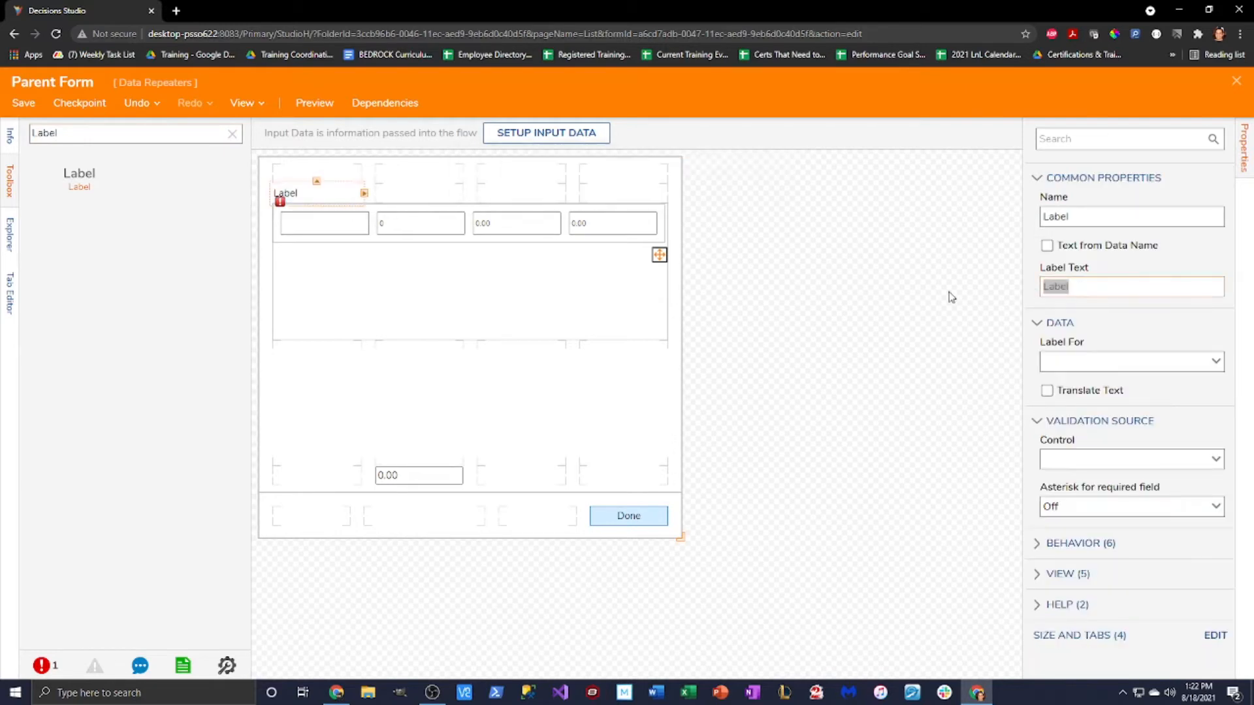
type("Name")
left_click_drag(98, 179, 434, 199)
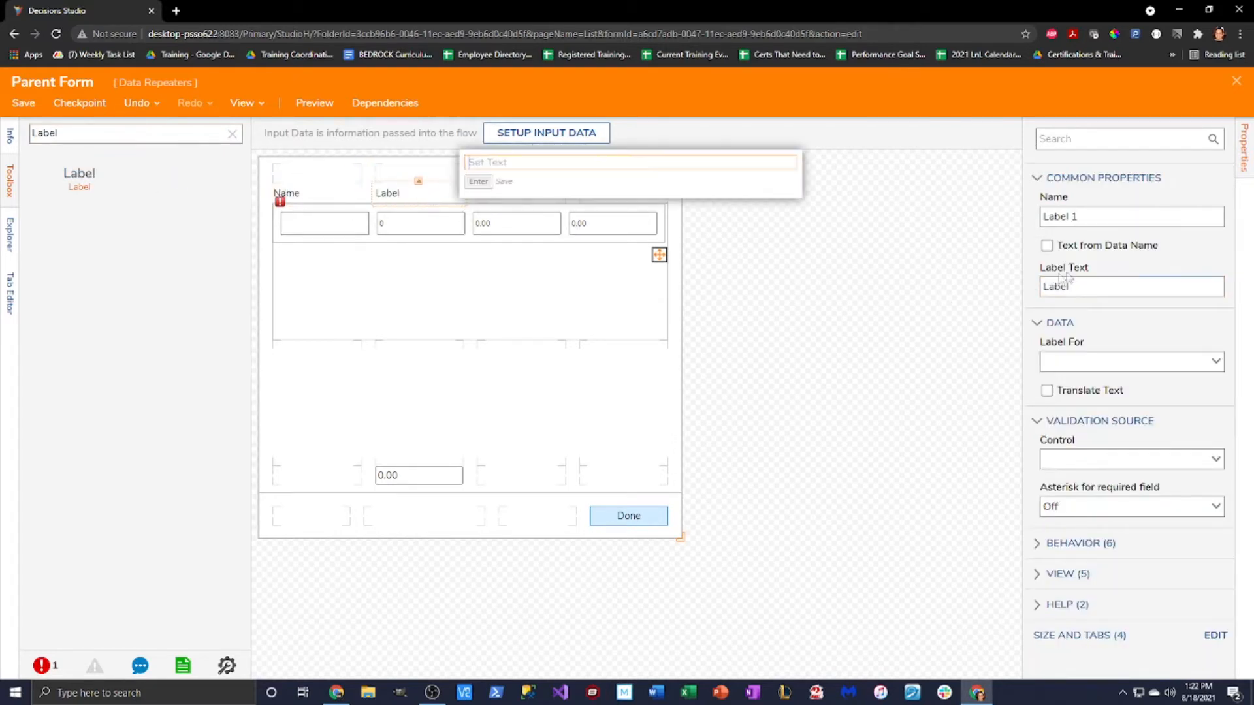
left_click(1084, 286)
type("Quan")
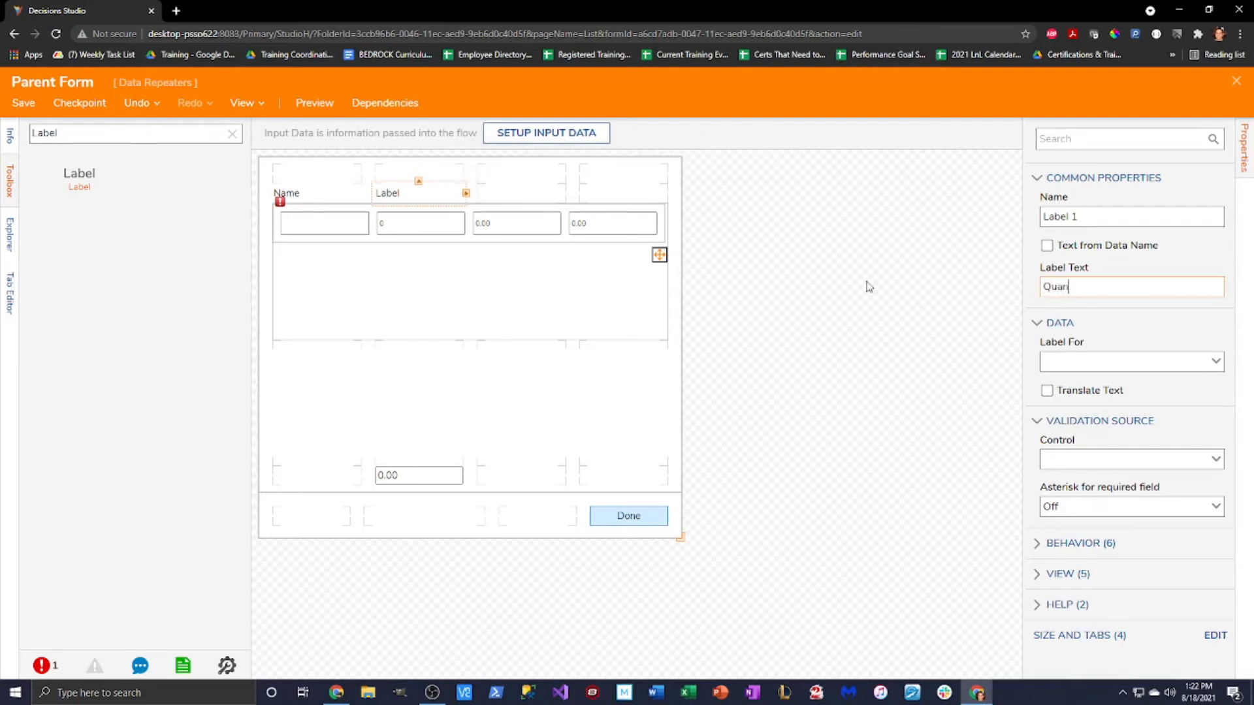
type("tity")
Step: Place labels reading Cost and Total Cost above the third and fourth columns of the Data Repeater
left_click_drag(118, 172, 505, 199)
left_click(952, 289)
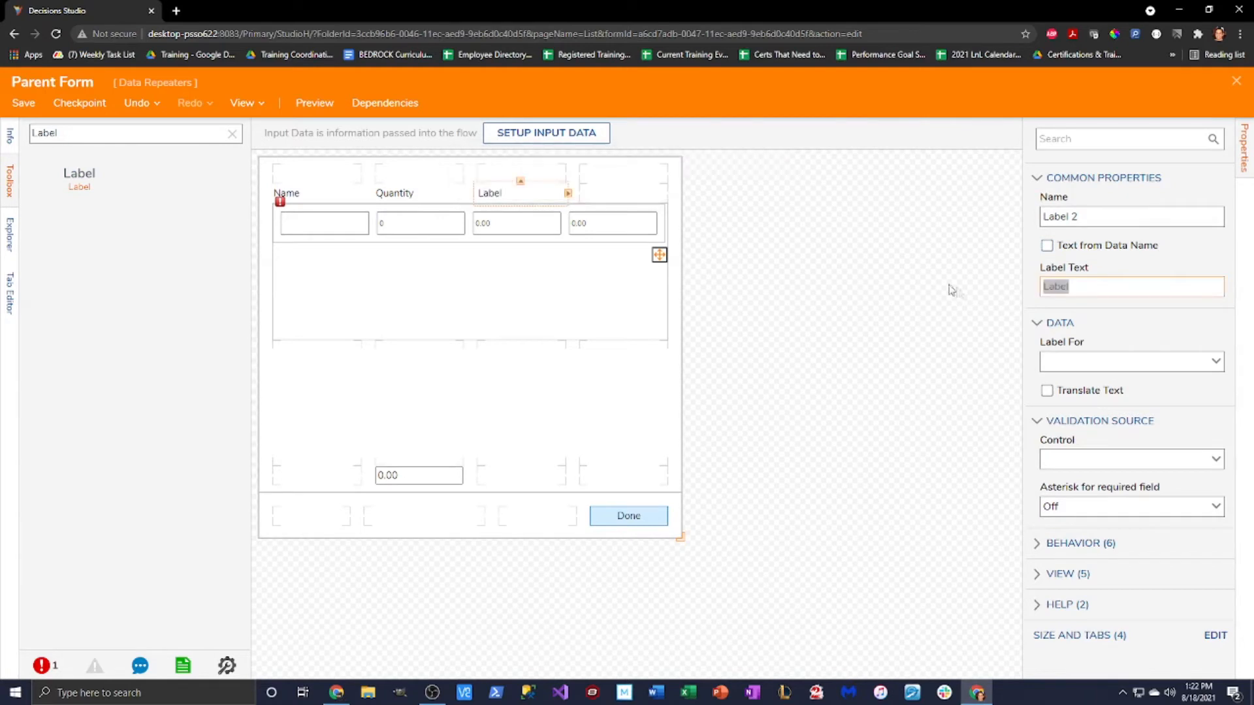
type("Cost")
left_click(930, 284)
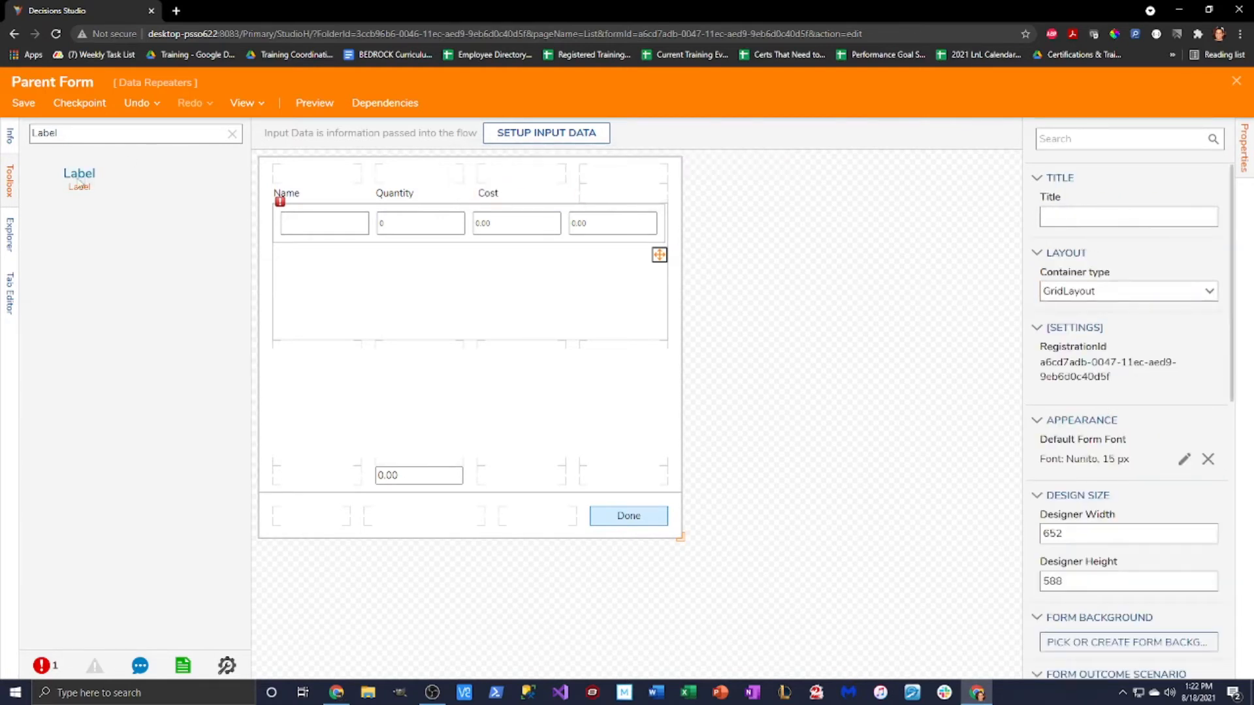
left_click_drag(56, 162, 620, 190)
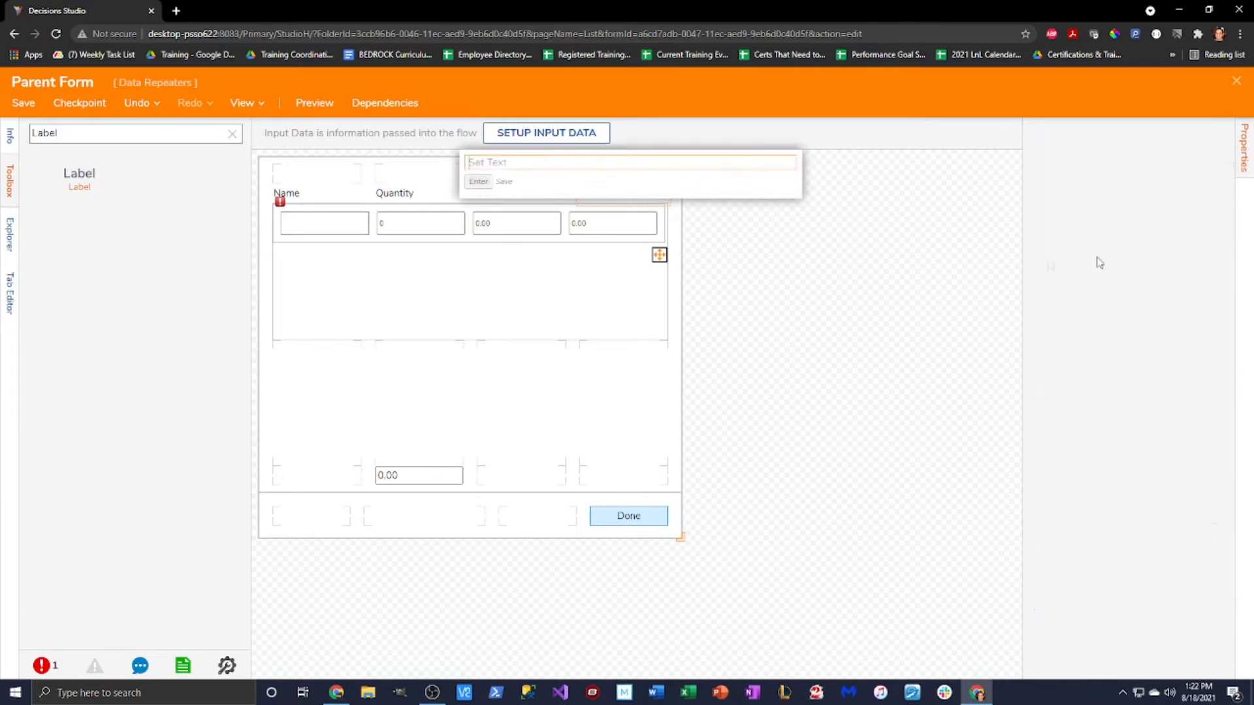
double_click(1071, 294)
type("Total Cost")
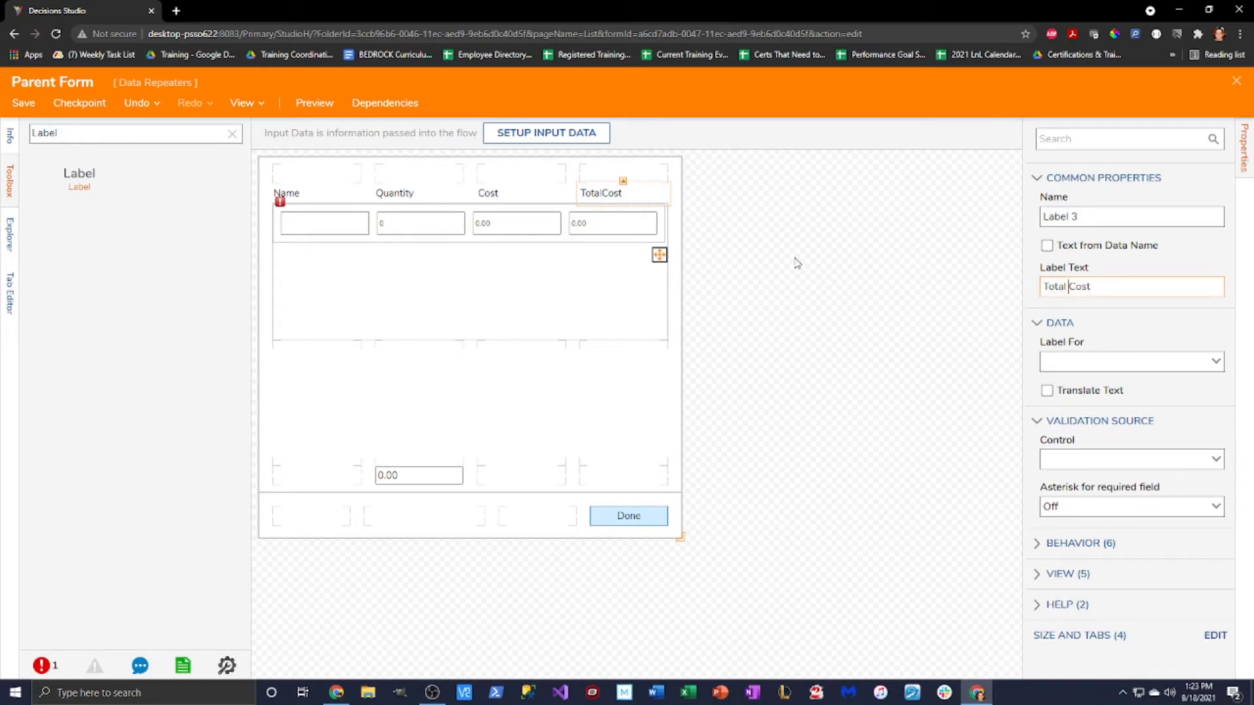
left_click(798, 264)
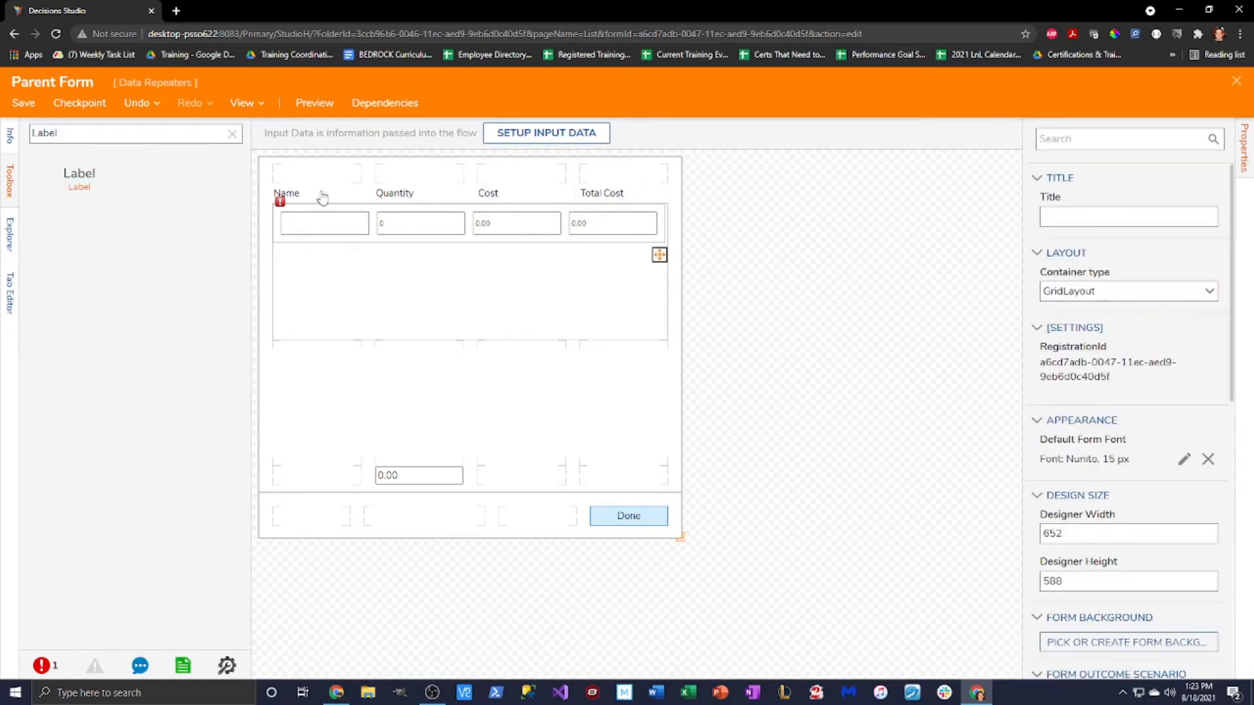
Step: Rename the Name label component as NameLabel and the Quantity label component as Quantity Label
left_click(305, 195)
double_click(1079, 285)
left_click(1043, 218)
type("NameLabel")
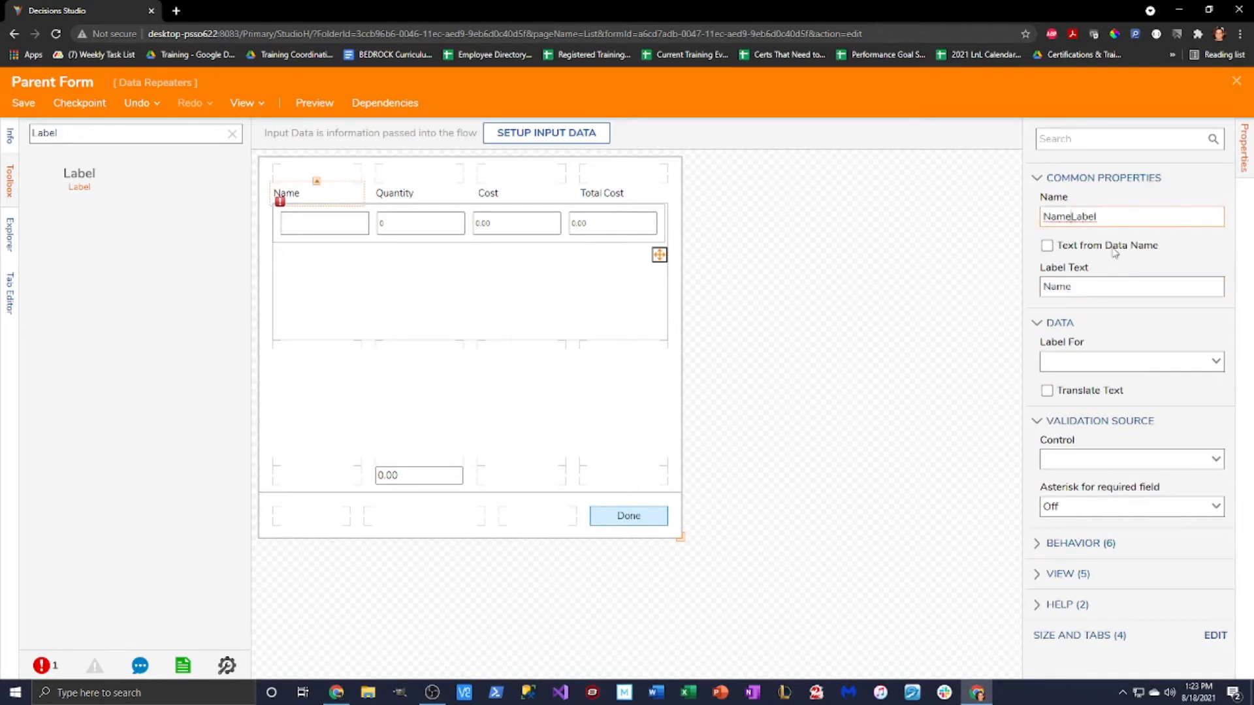
left_click(417, 200)
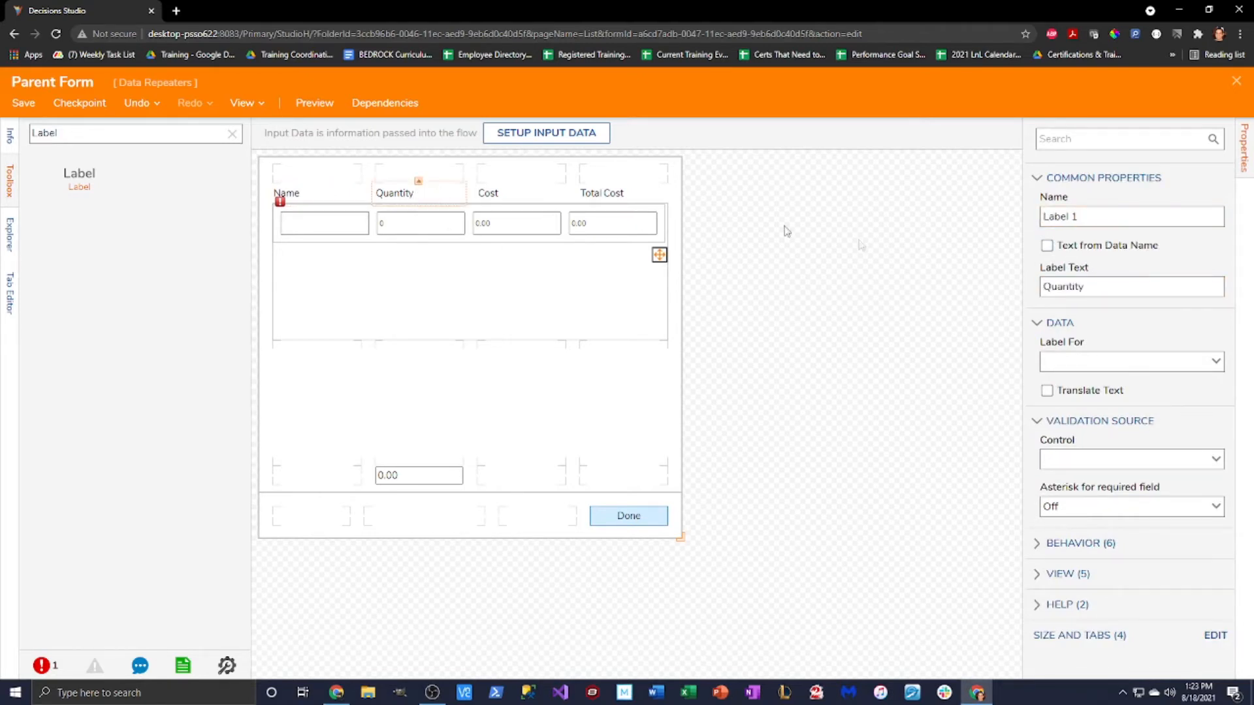
left_click_drag(1089, 286, 980, 295)
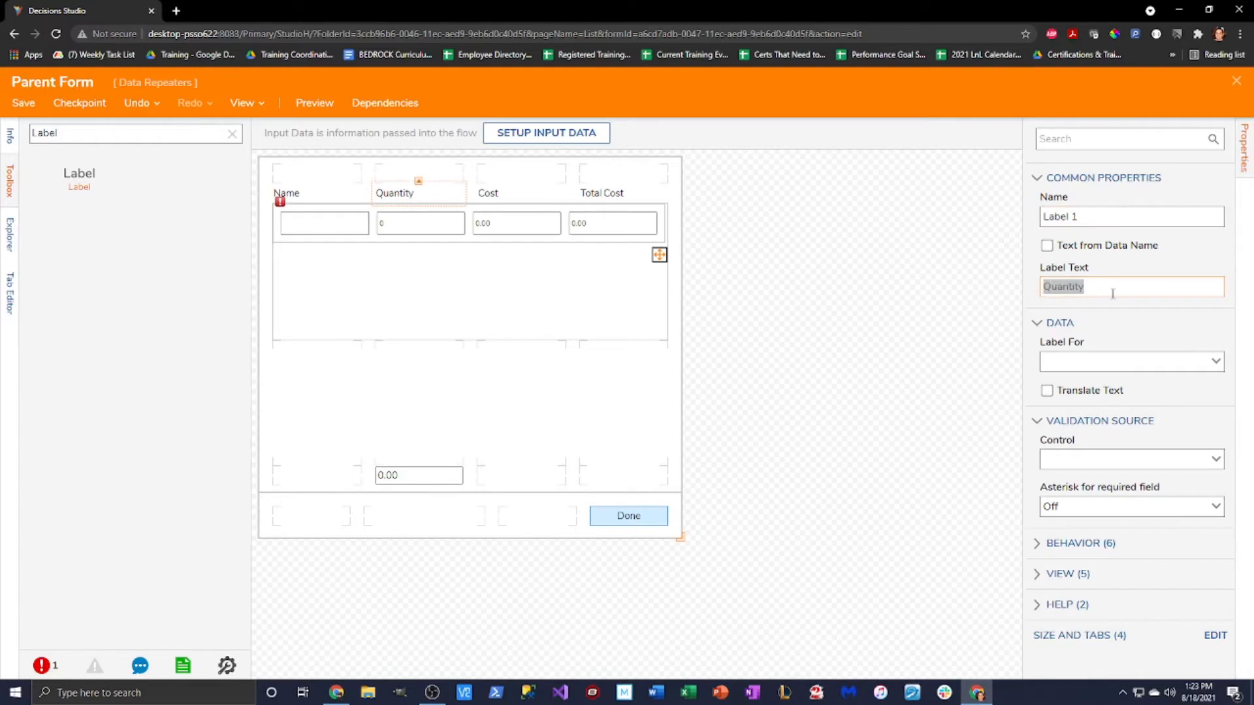
left_click(1043, 218)
type("Quantity")
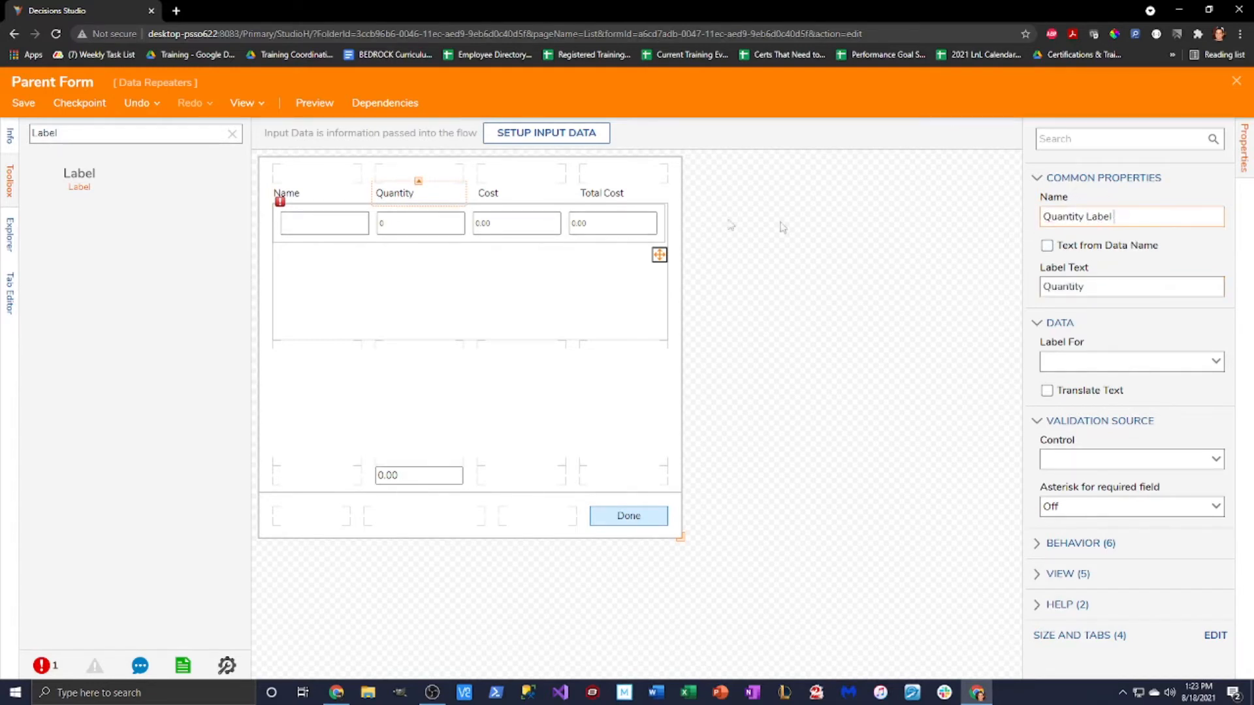
Step: Rename the Cost label component as Cost Label and the Total Cost label component as Total Cost Label
left_click(503, 199)
left_click_drag(1091, 290, 1023, 294)
key("ctrl+c")
left_click(1044, 217)
key("ctrl+v")
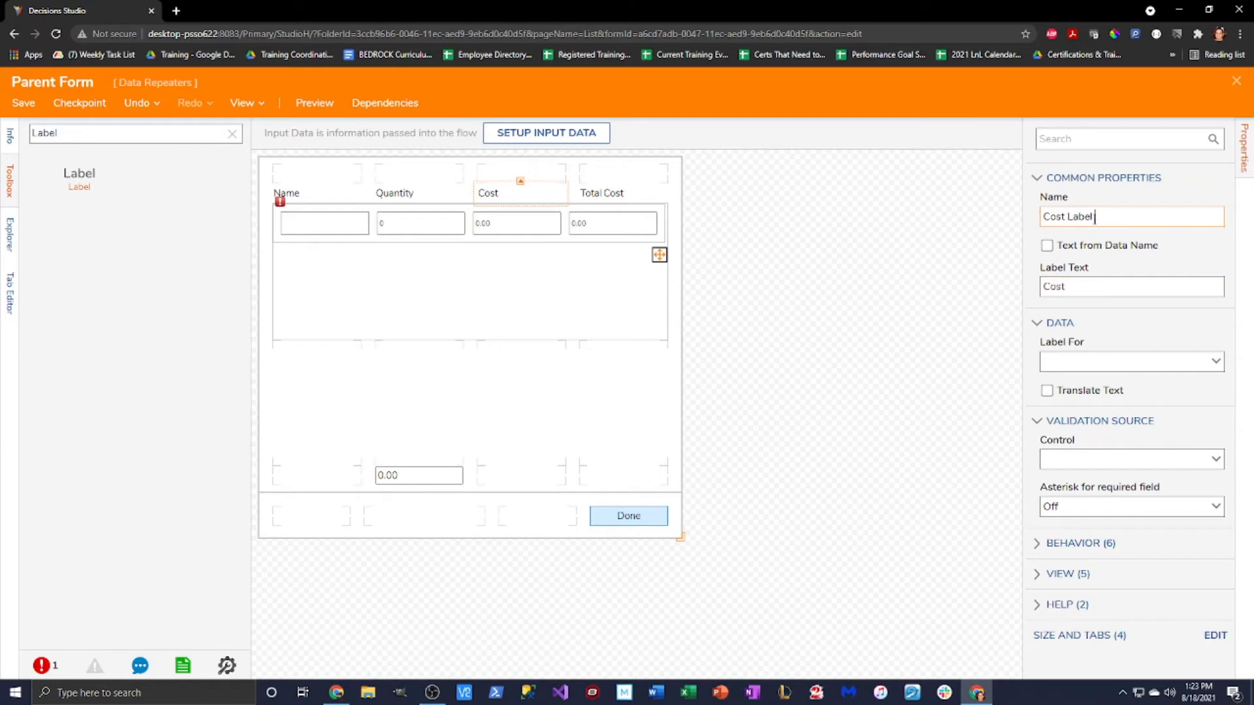
left_click(615, 200)
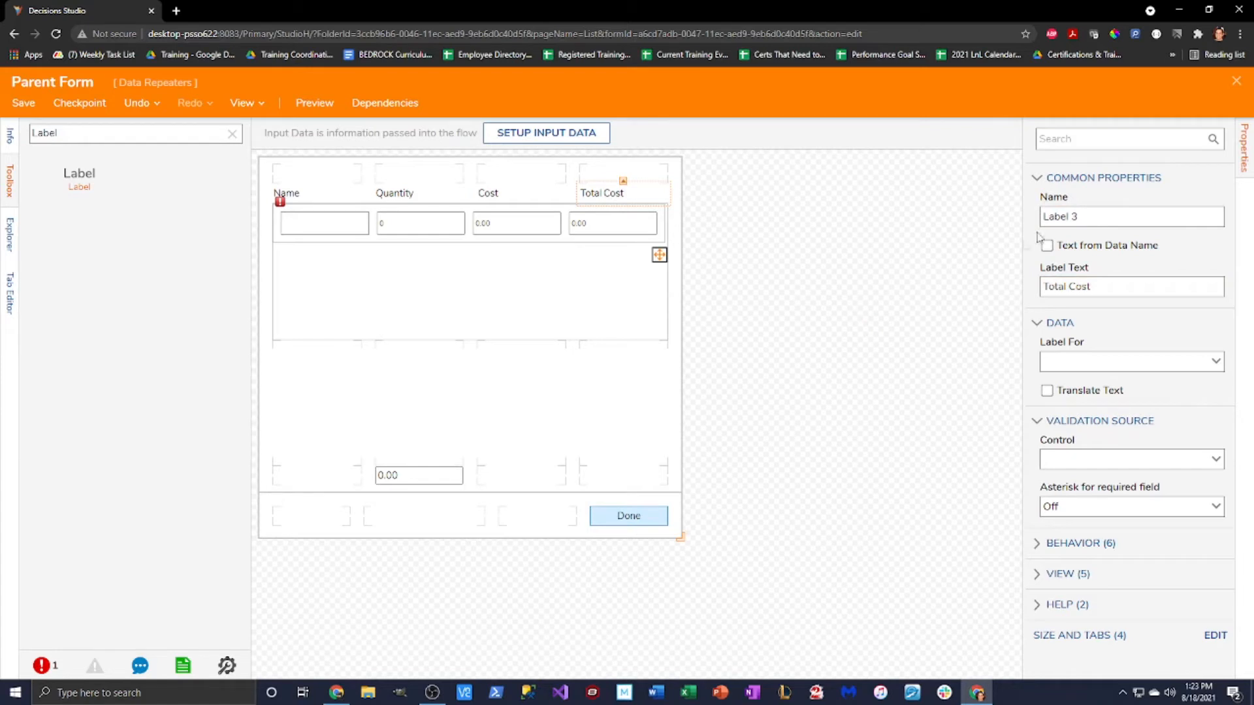
left_click(1101, 286)
key("ctrl+c")
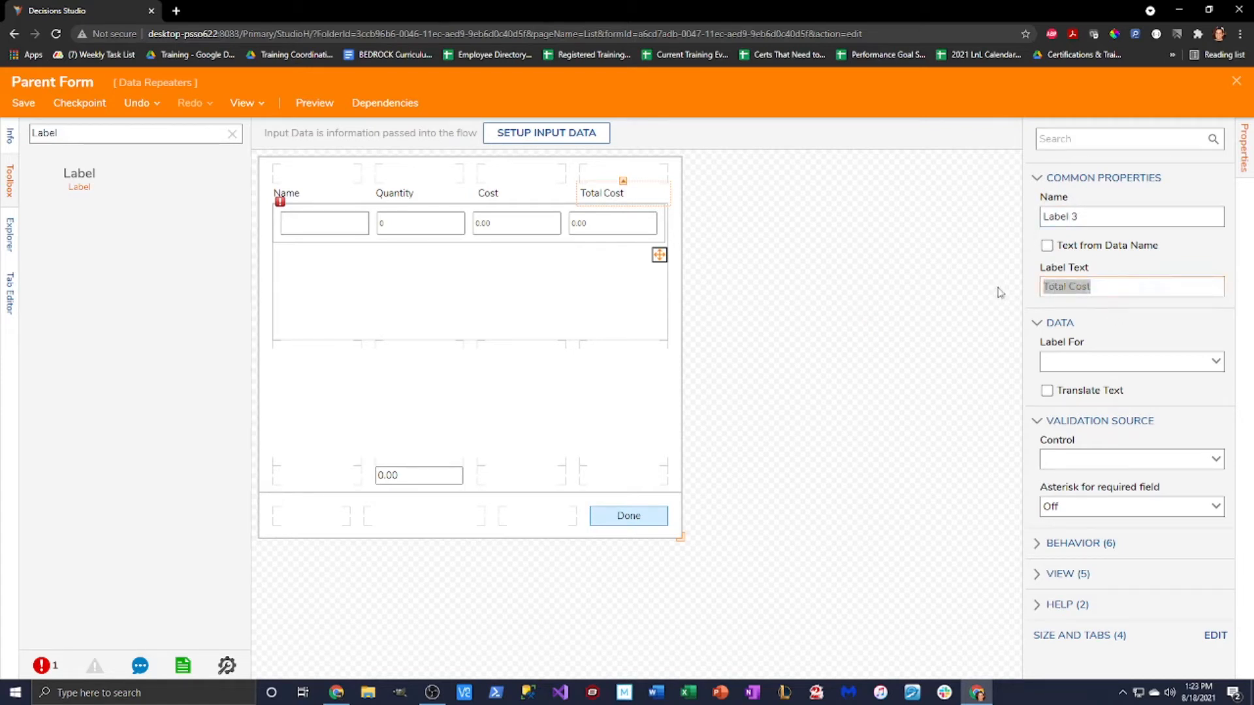
left_click(1043, 216)
key("ctrl+v")
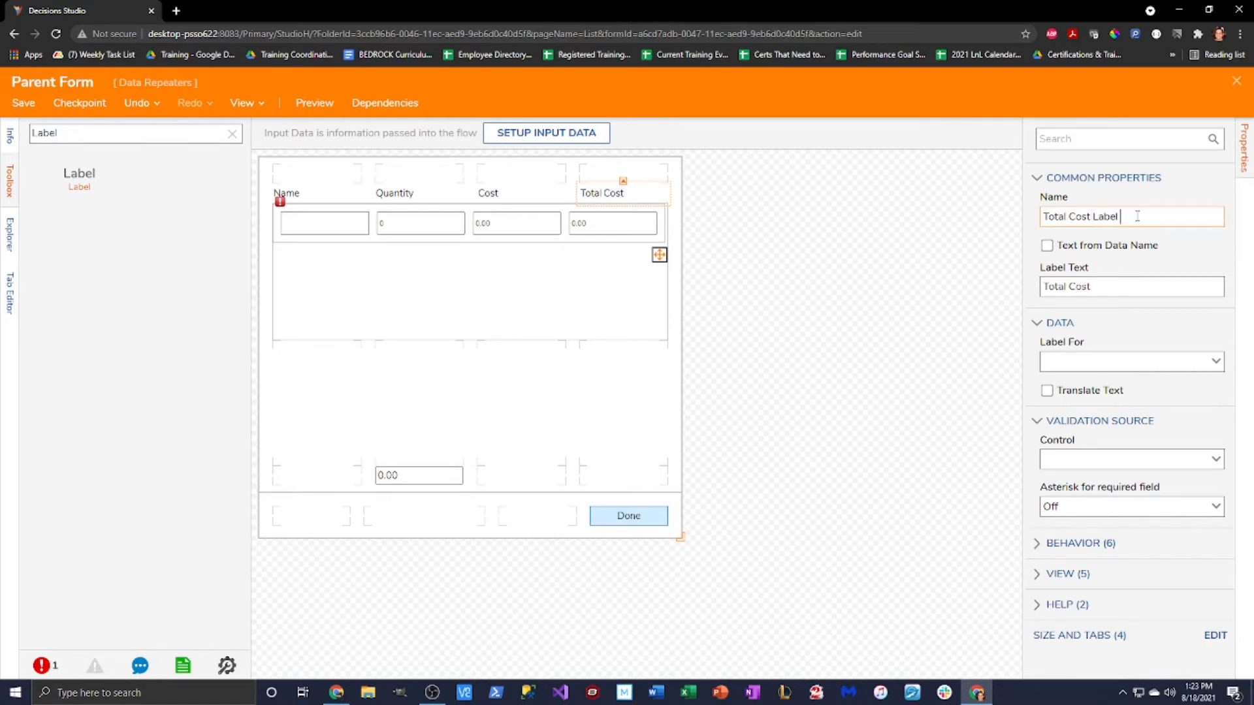
left_click(897, 323)
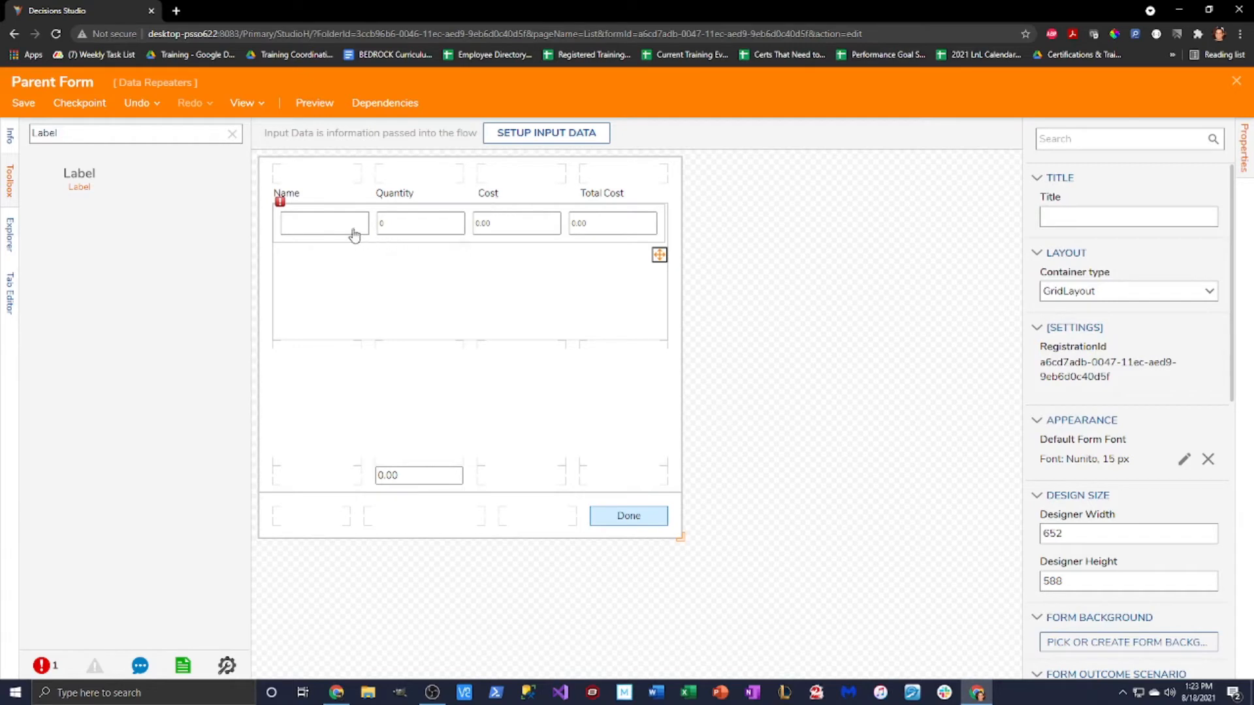
Step: Move the Total number box to the fourth column of the last row and widen it over the third column
left_click(368, 305)
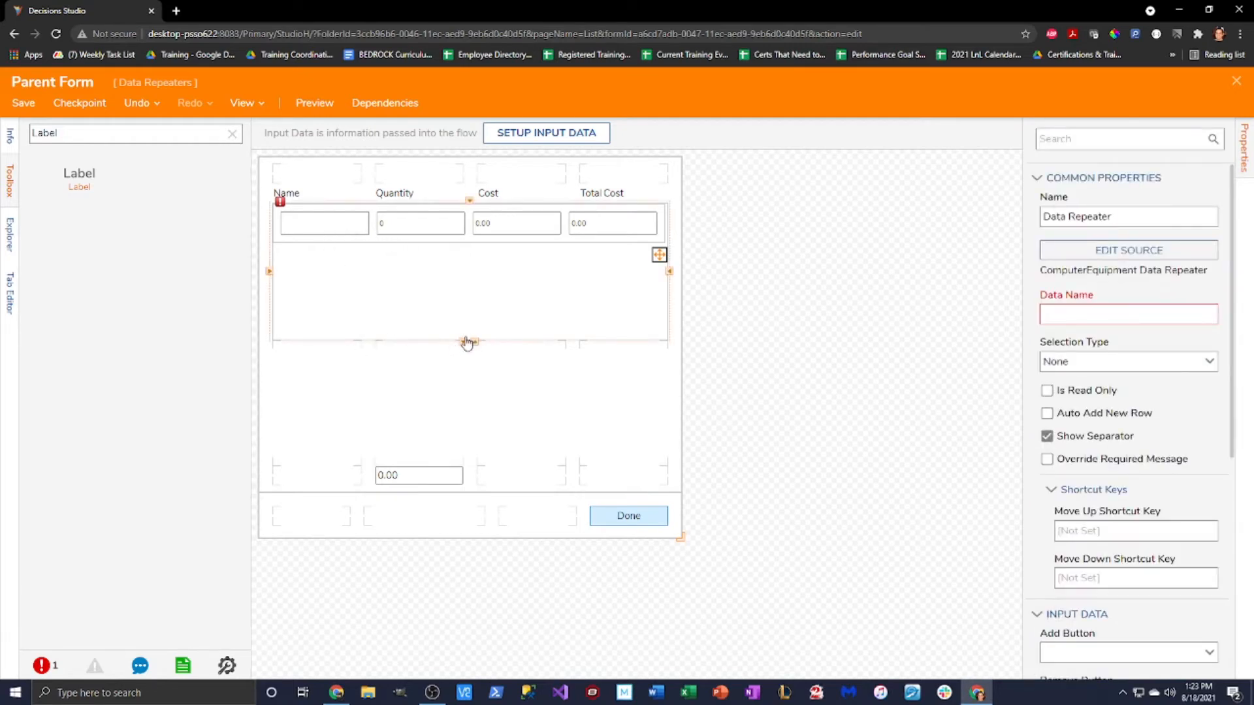
left_click_drag(440, 472, 611, 486)
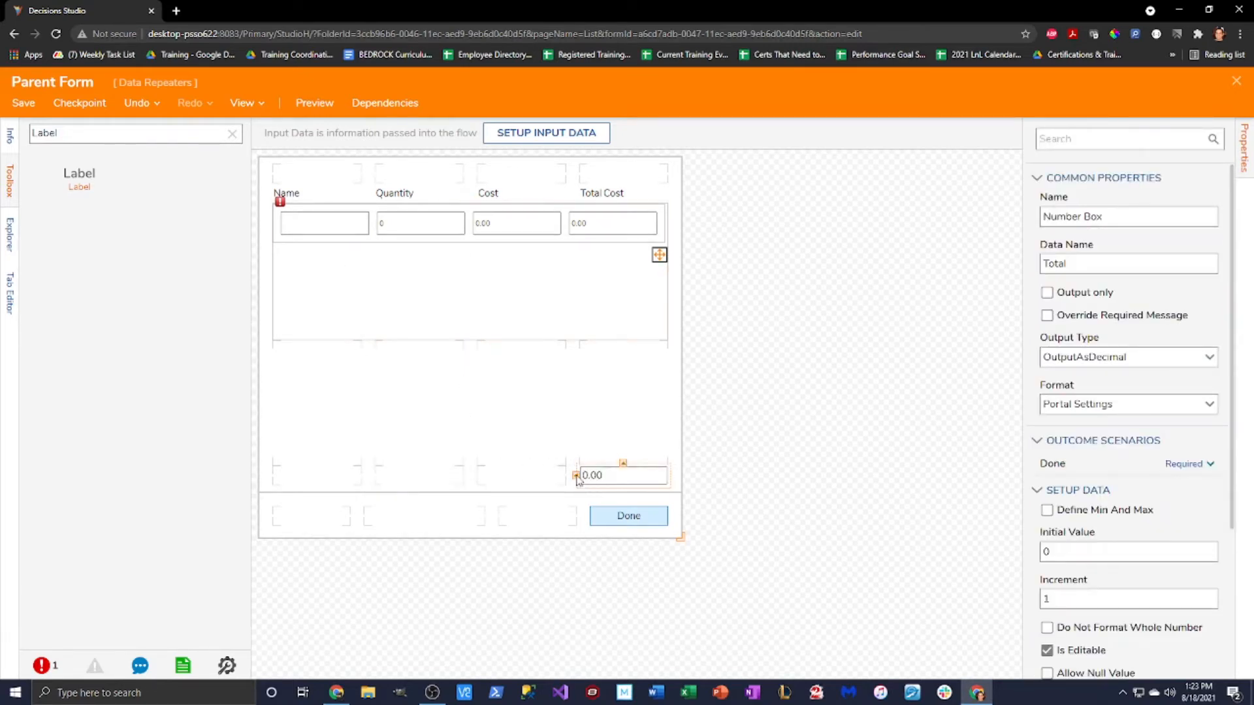
right_click(575, 476)
Step: Extend the Data Repeater's height down to the row directly above the Total number box
left_click(470, 333)
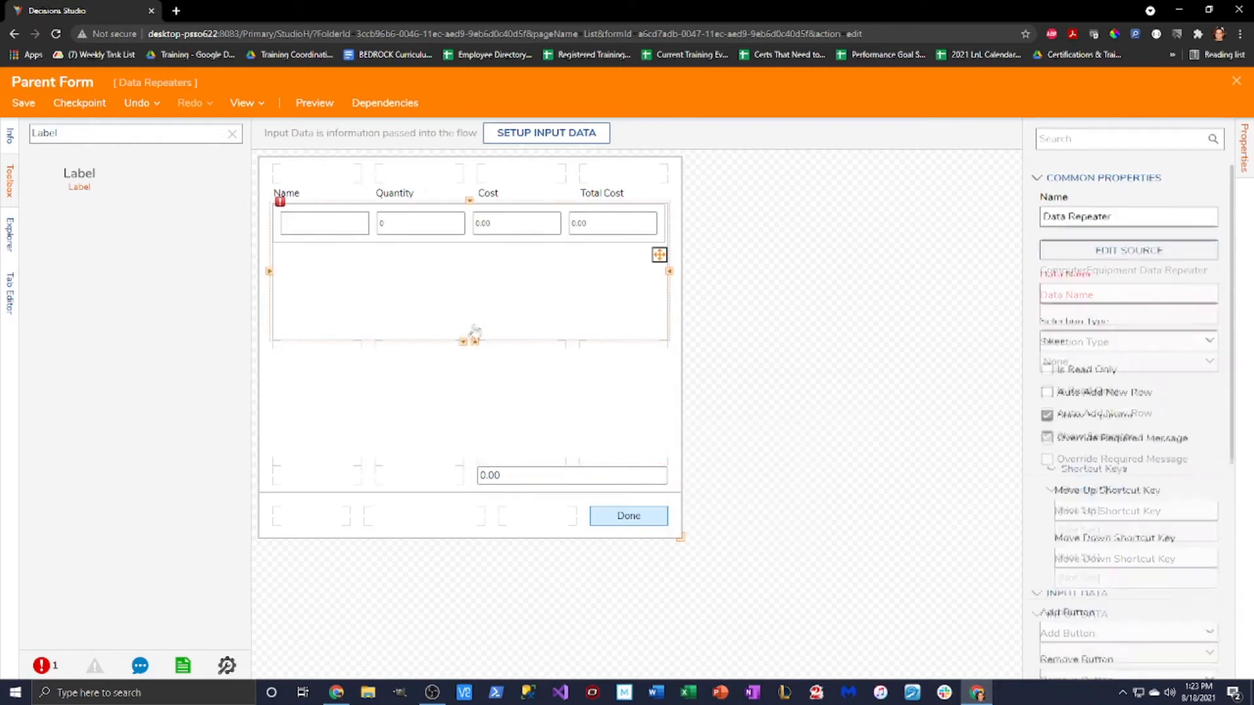
right_click(468, 337)
left_click(830, 204)
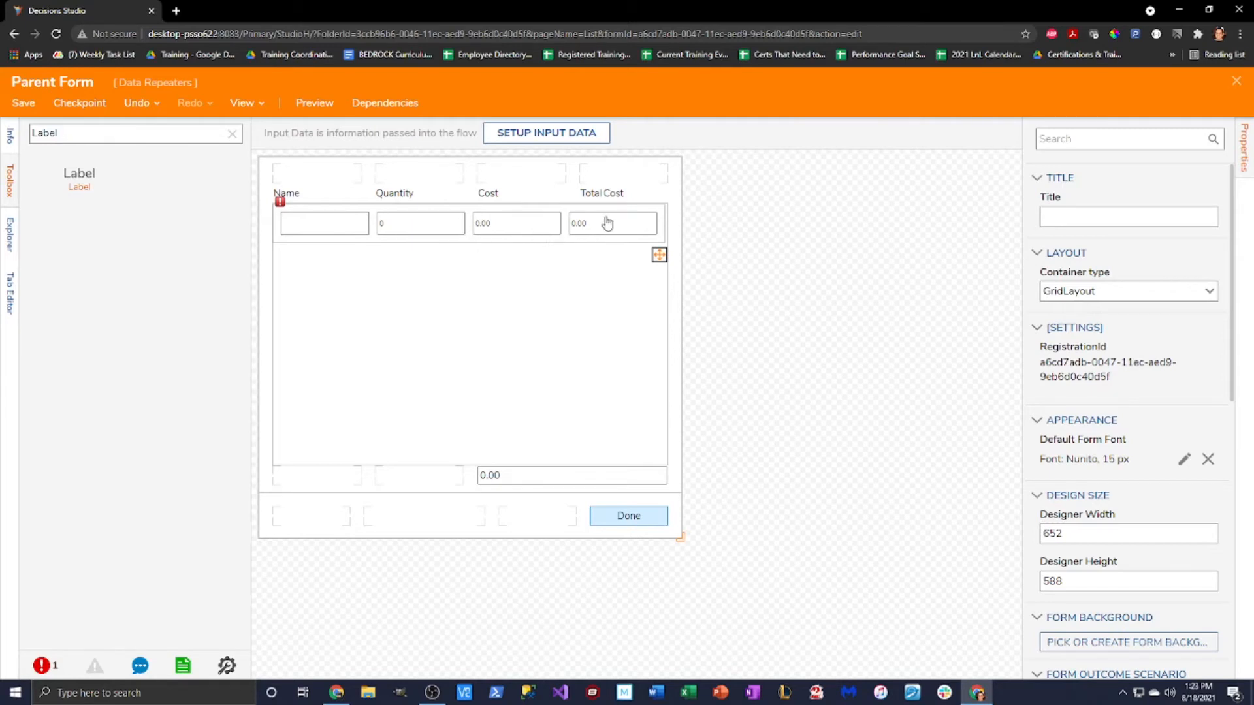
Step: Check the form's validation error and set the Data Repeater's data name to ComputerEquipment
left_click(608, 289)
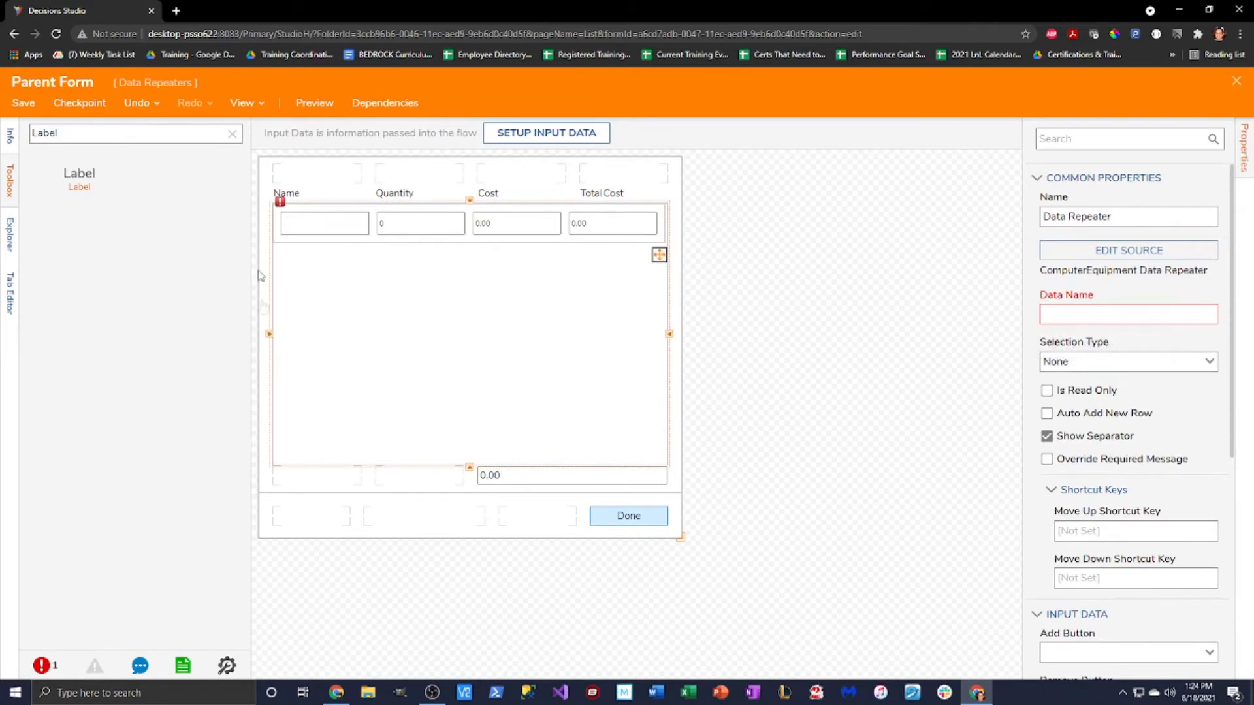
left_click(41, 666)
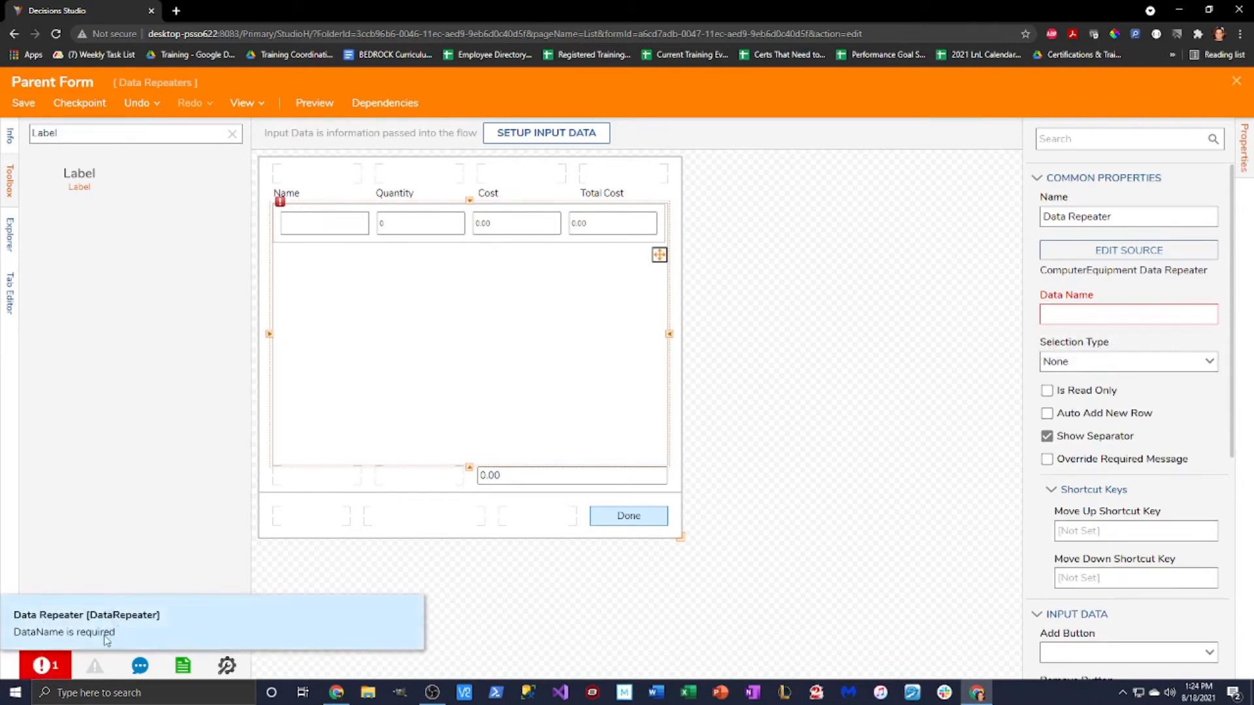
left_click(1077, 311)
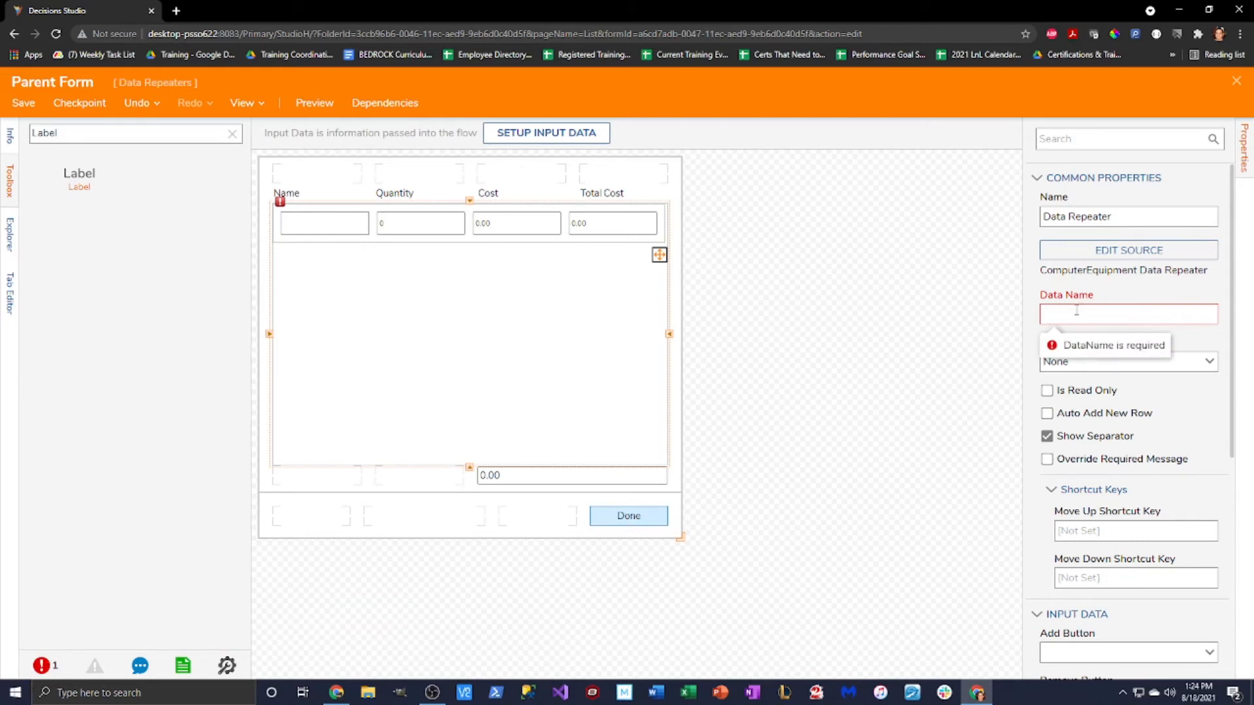
type("ComputerEquipment")
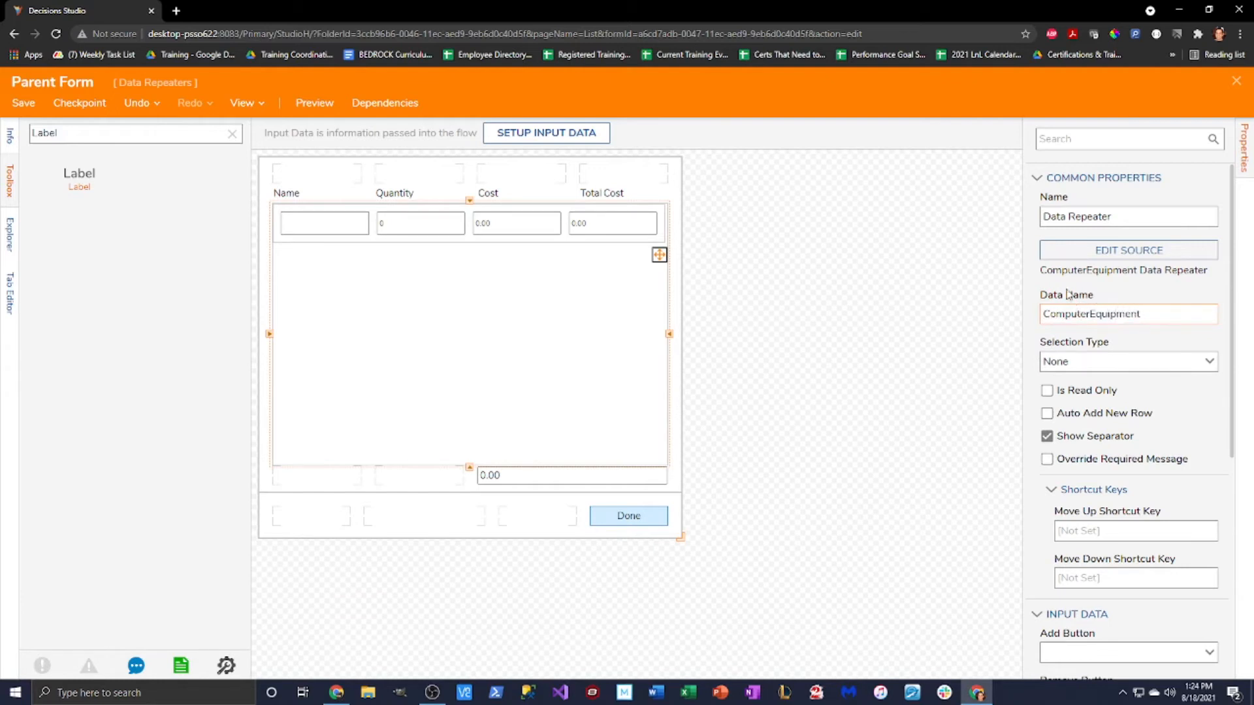
left_click(887, 320)
Step: Search the components for Data Repeater and place a Data Repeater Add button in the first row above the Total Cost label
left_click(659, 311)
left_click(232, 133)
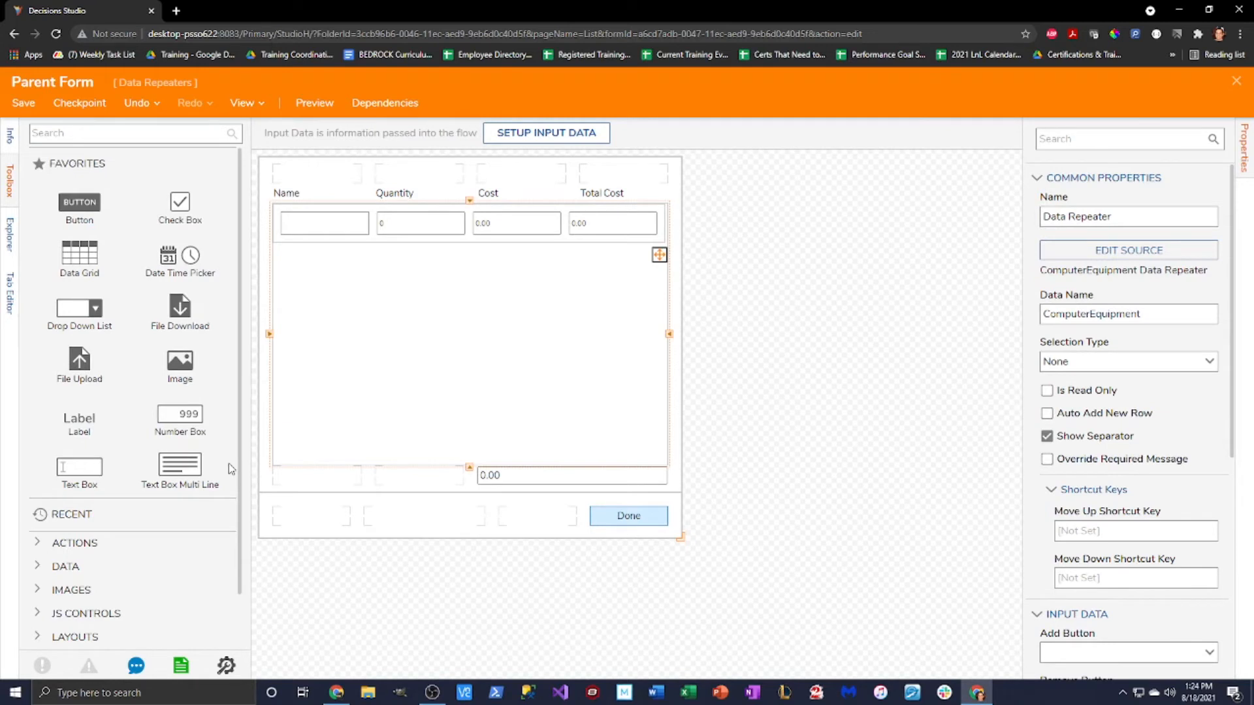
left_click(137, 136)
left_click(137, 136)
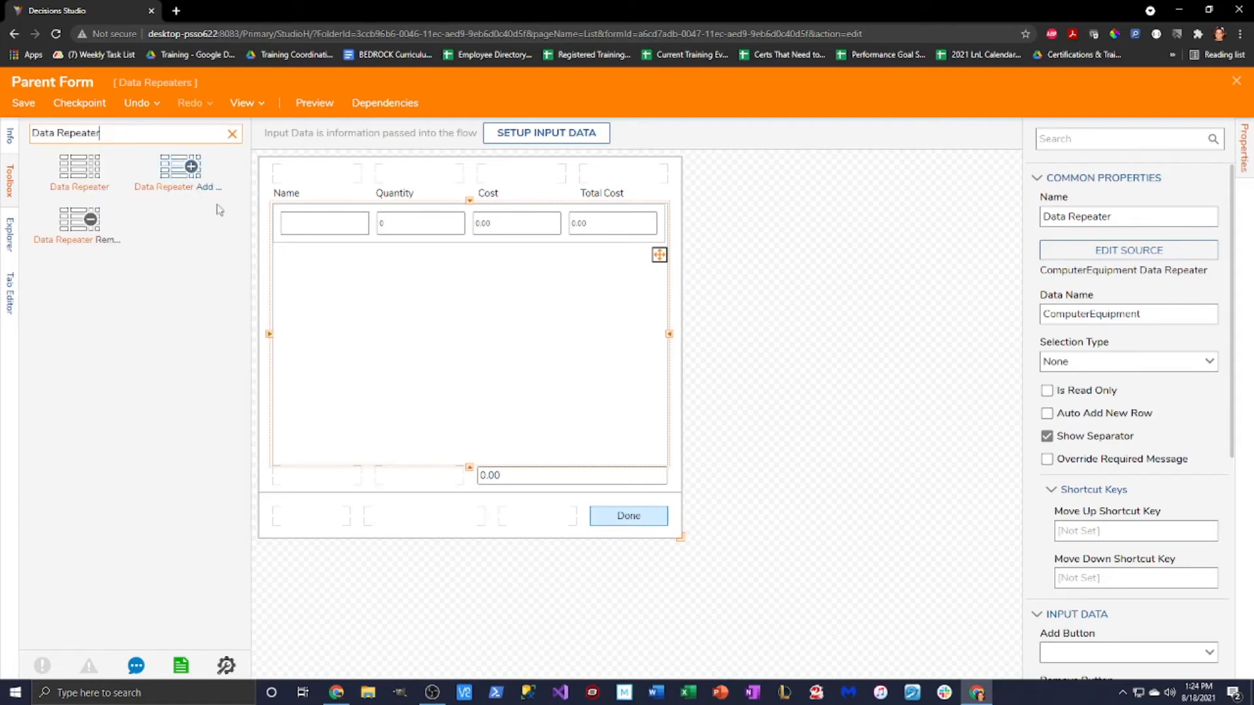
left_click_drag(249, 237, 377, 258)
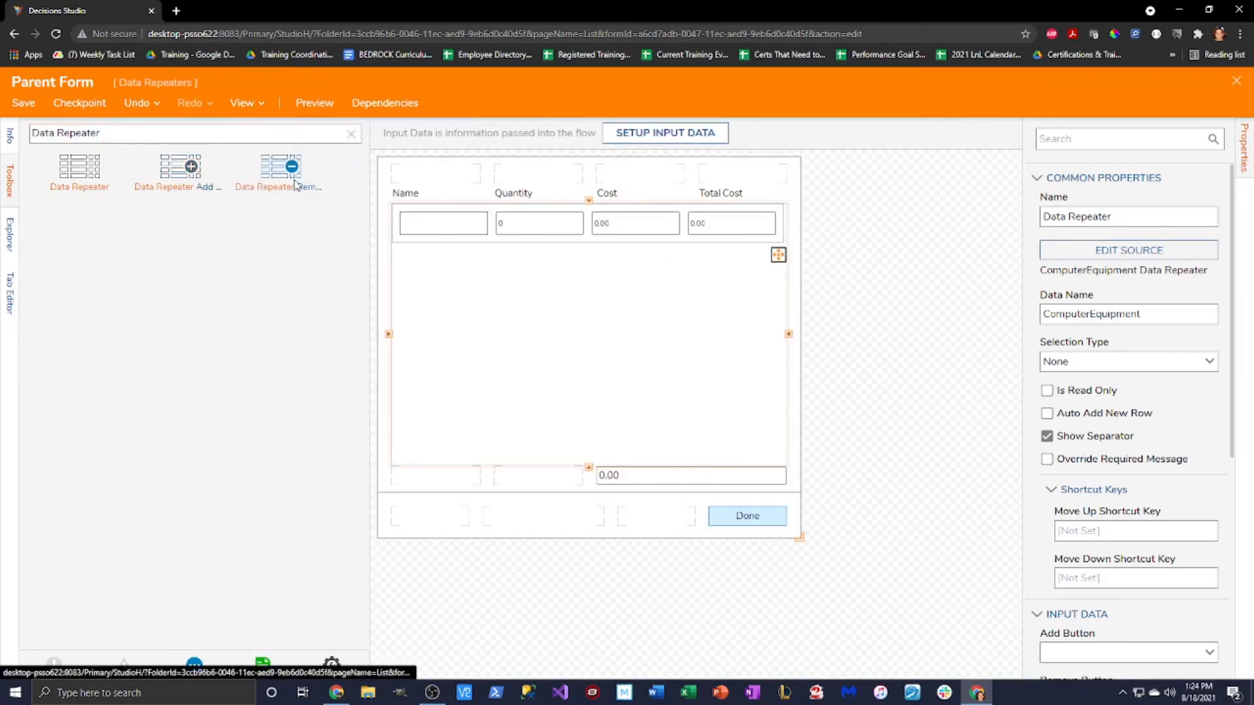
left_click_drag(174, 181, 744, 166)
left_click(942, 216)
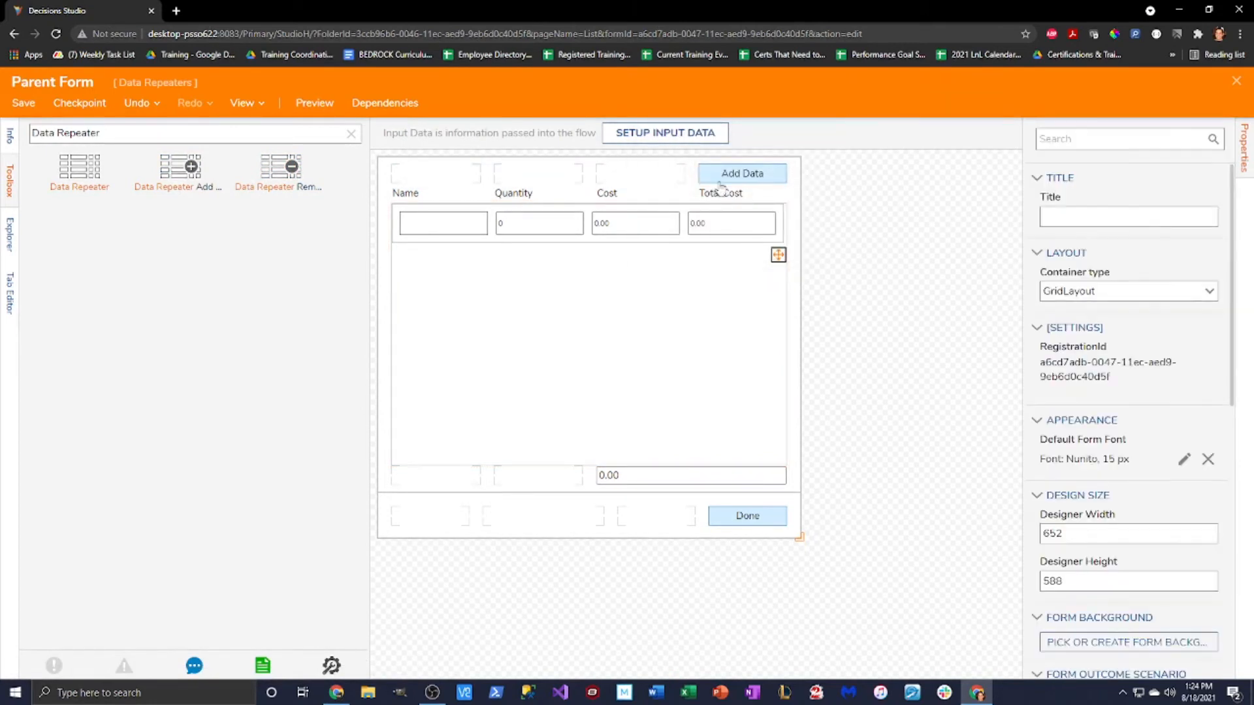
Step: Place a Data Repeater Remove button in the first row above the Cost label and inspect both buttons' properties
left_click_drag(278, 178, 643, 171)
left_click(816, 378)
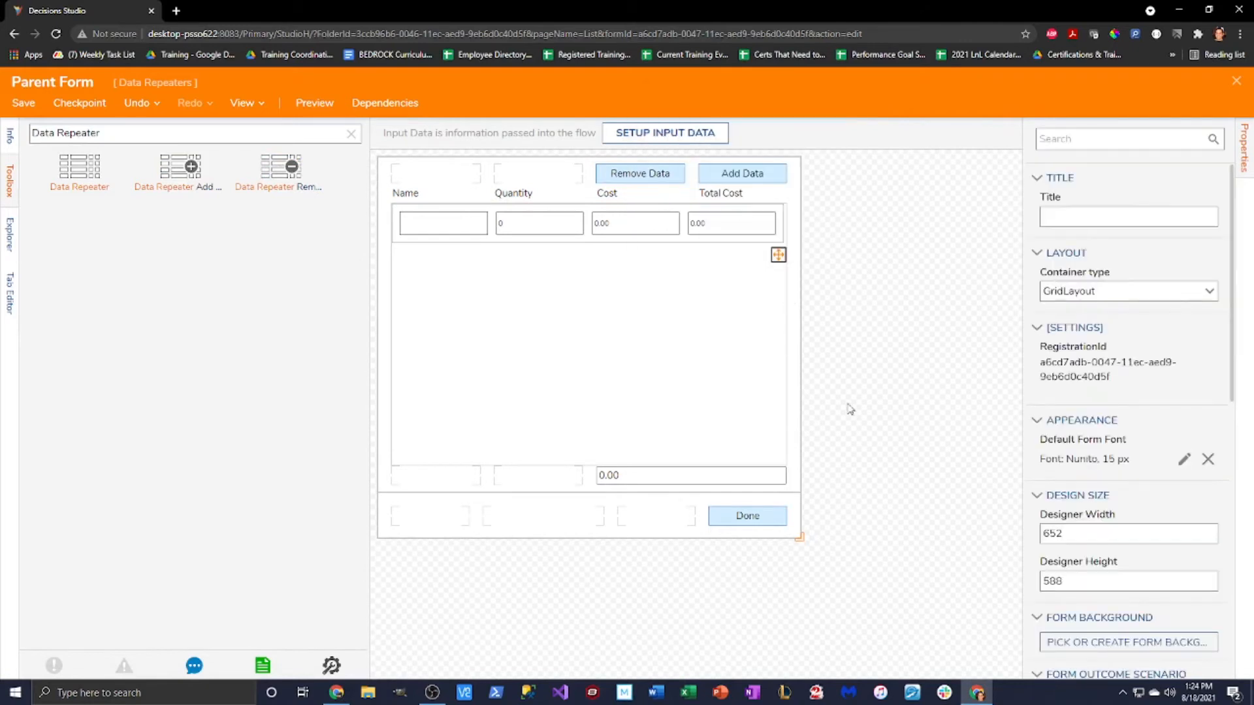
left_click(759, 186)
left_click(663, 178)
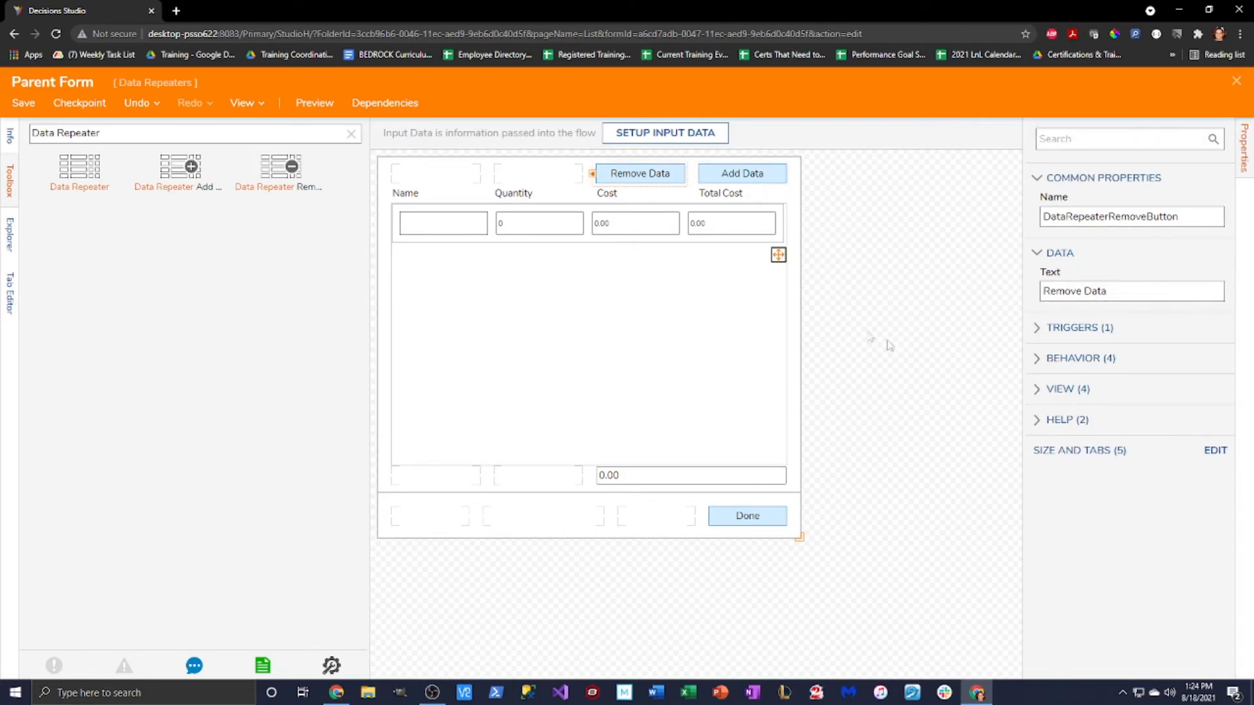
Step: Check the Data Repeater's Add Button choices and rename the Add Data button component as DR Add Data
left_click(743, 308)
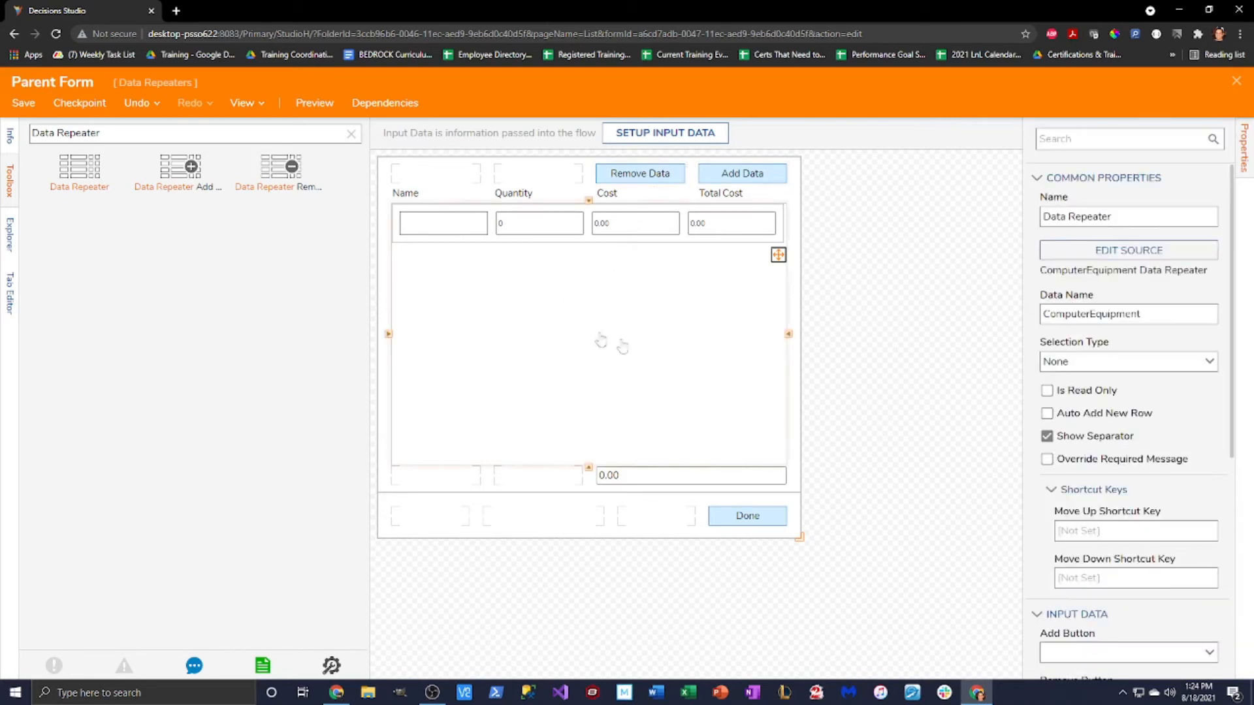
scroll(1100, 411, "down", 5)
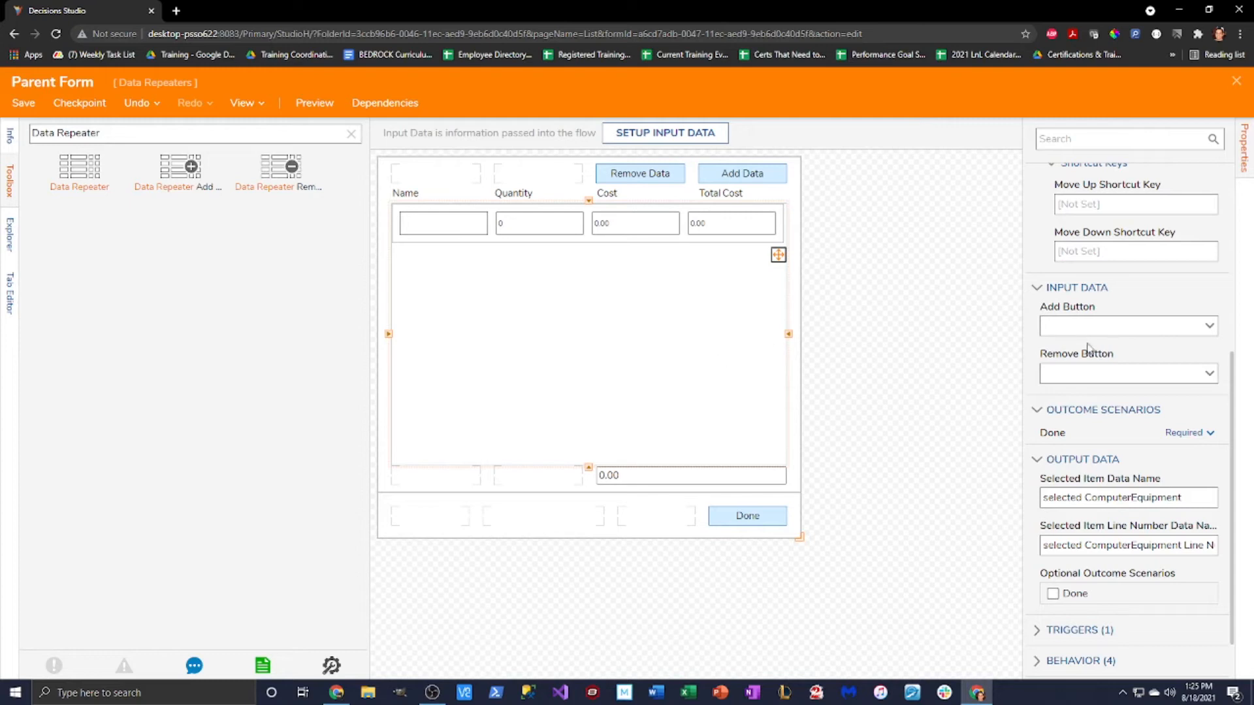
left_click(1209, 330)
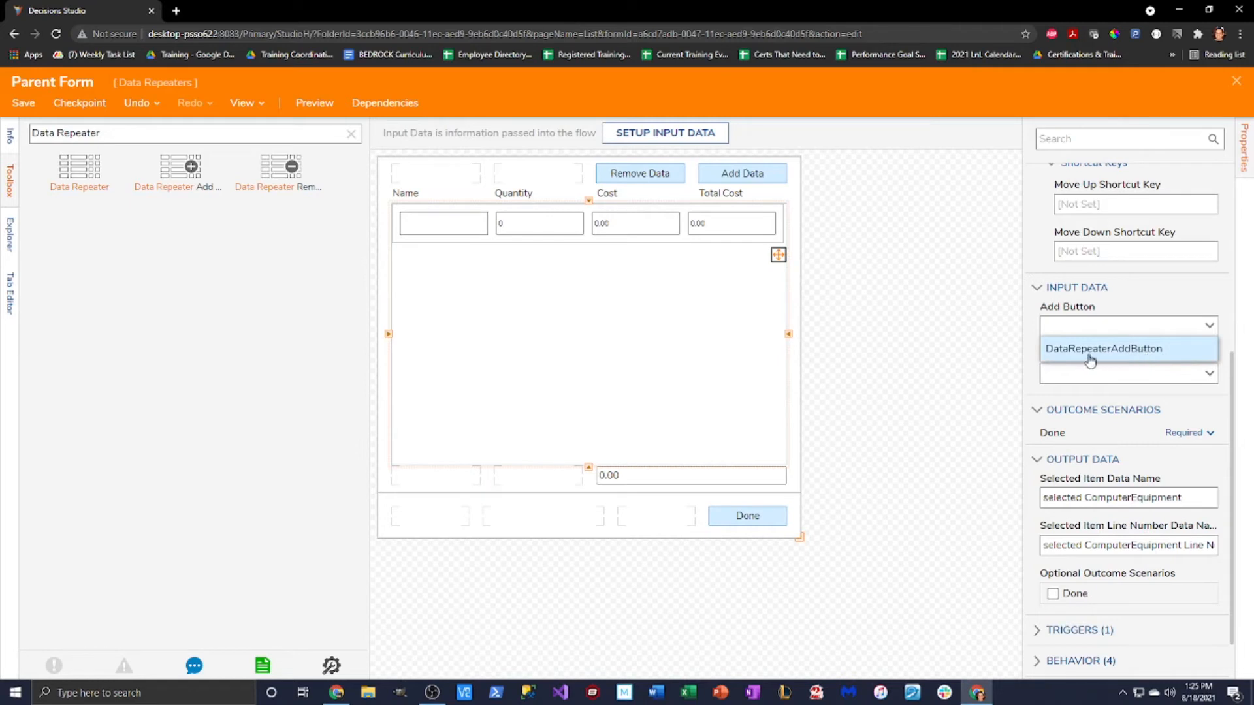
left_click(753, 183)
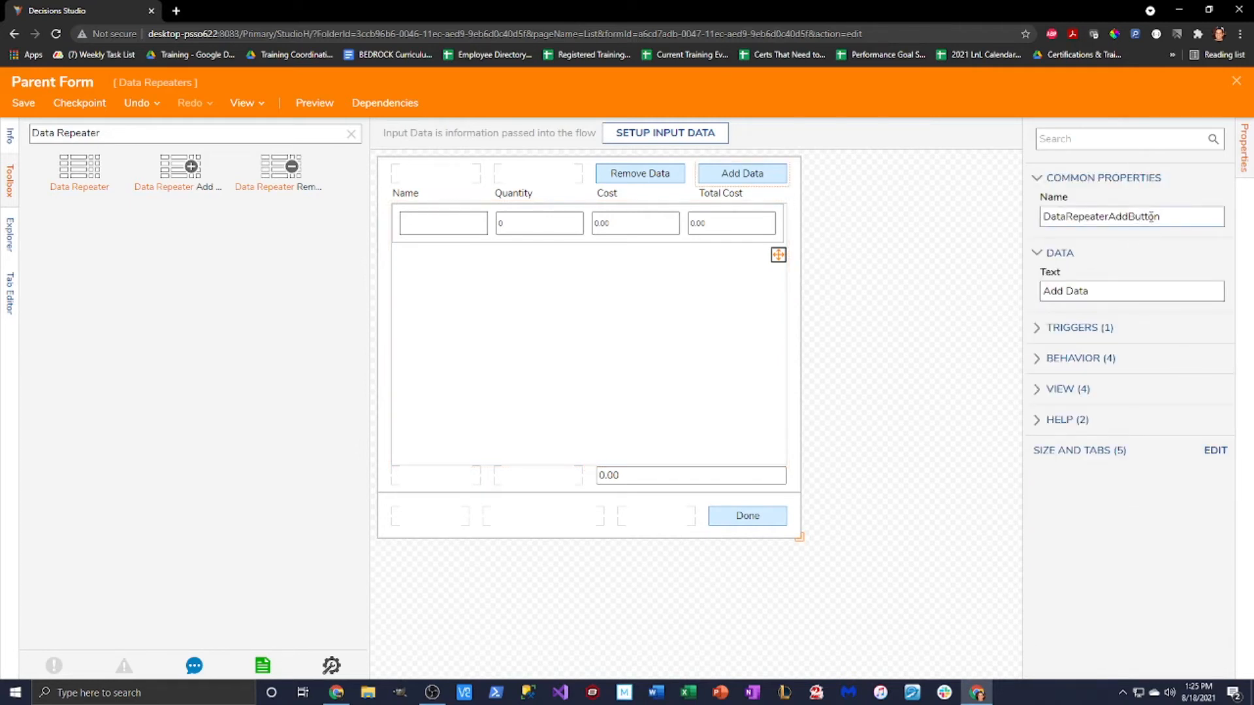
left_click_drag(1169, 220, 1072, 218)
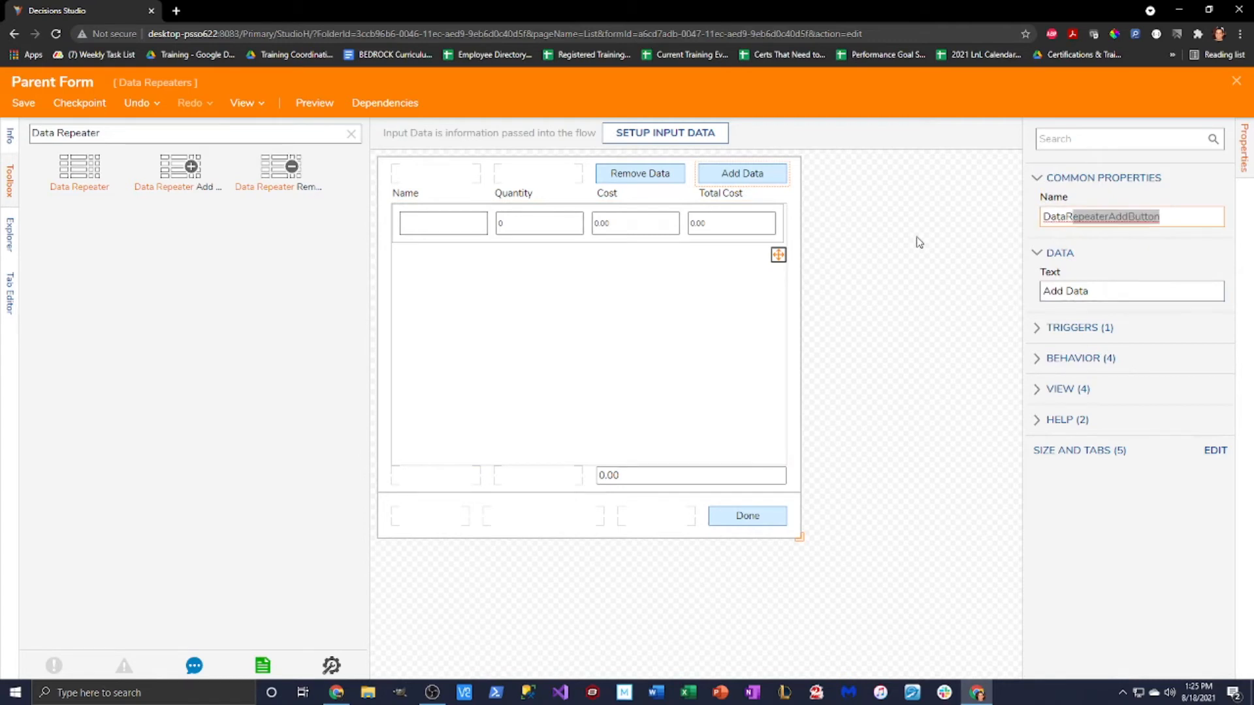
key("BackSpace")
key("BackSpace")
key("BackSpace")
key("BackSpace")
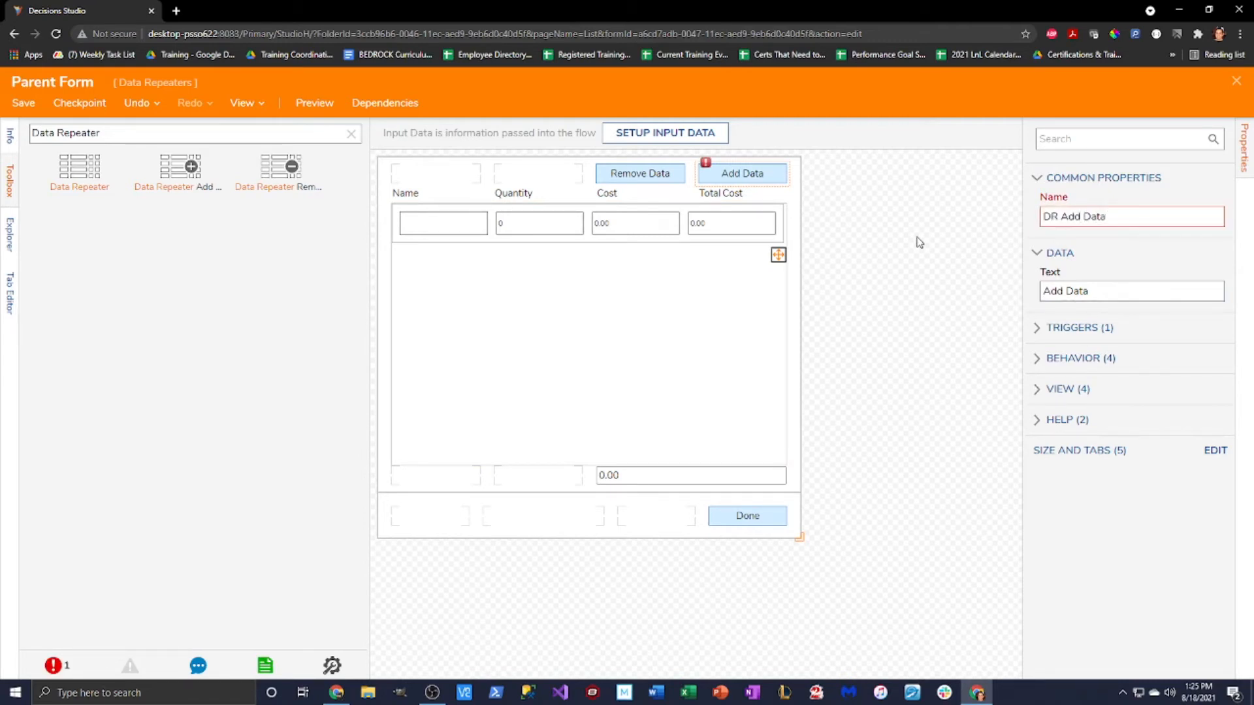
Step: Check the Data Repeater's Add Button choices again and rename the Remove Data button component as Remove Data DR
left_click(738, 333)
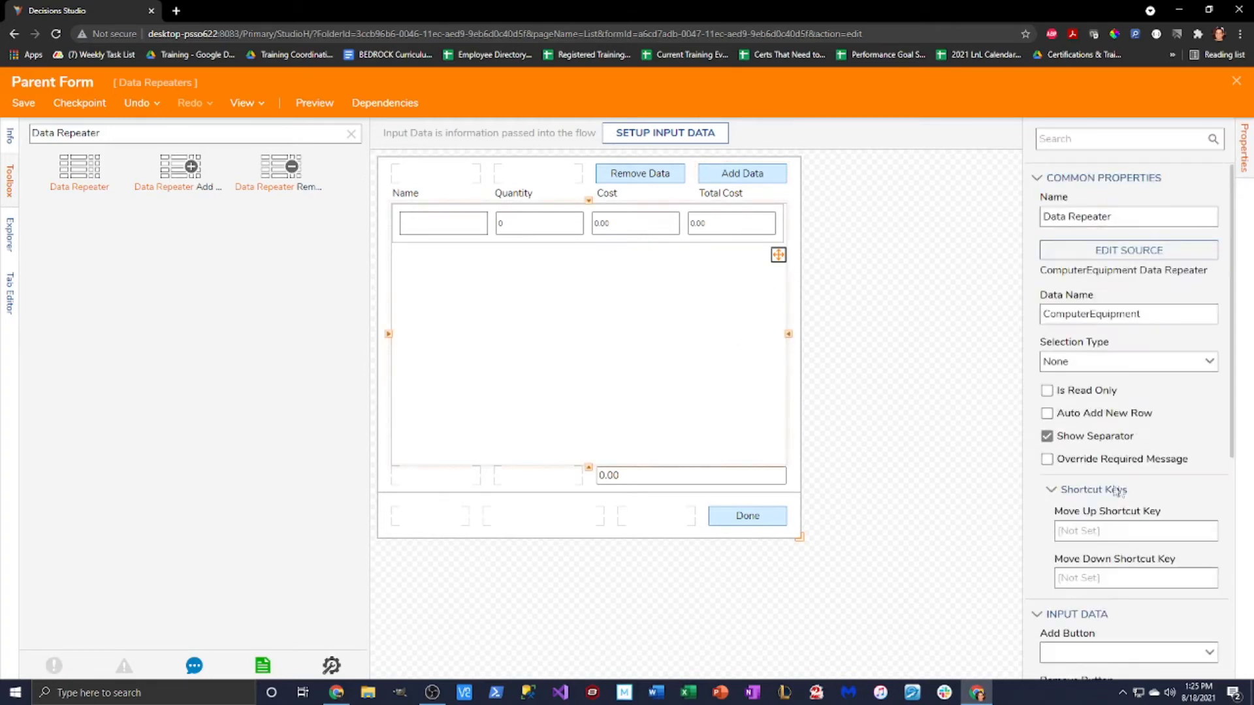
scroll(1118, 491, "down", 2)
left_click(1210, 522)
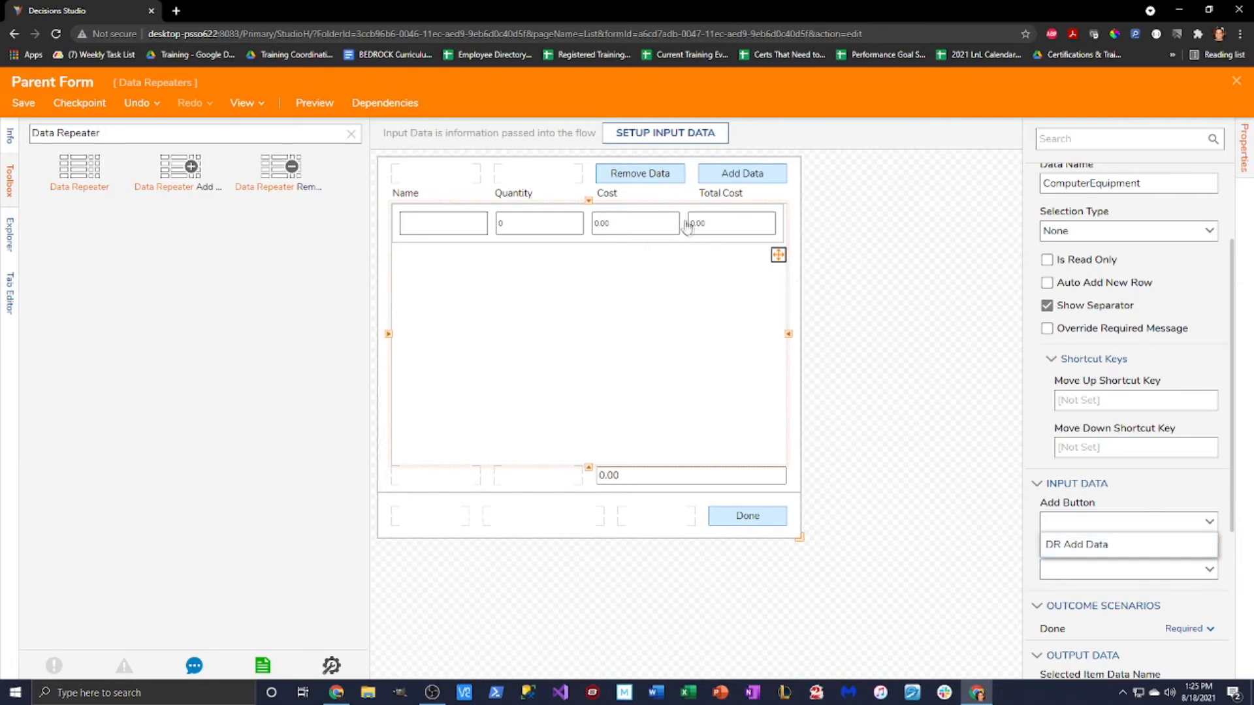
left_click(657, 178)
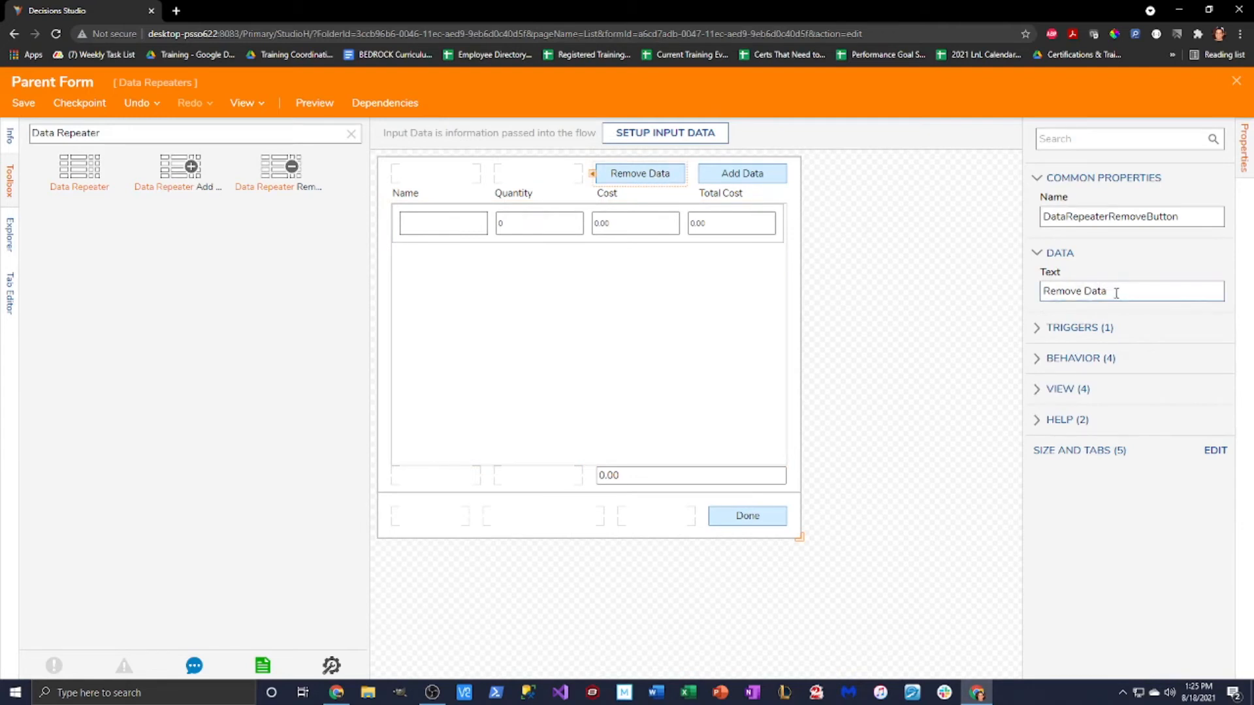
left_click_drag(1186, 216, 924, 229)
type("Da")
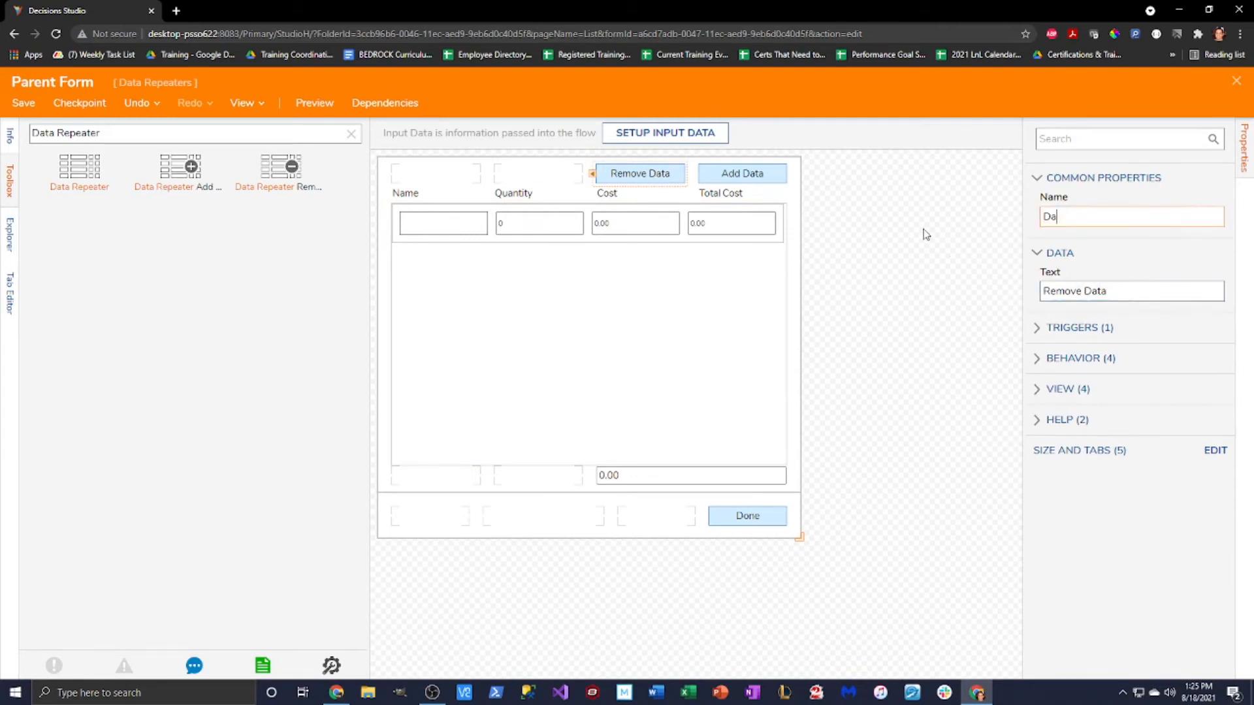
type("tRemove Data DR")
Step: Set the Data Repeater's Add Button to DR Add Data and its Remove Button to Remove Data DR
left_click(763, 303)
scroll(1147, 435, "down", 5)
left_click(1208, 456)
left_click(1204, 480)
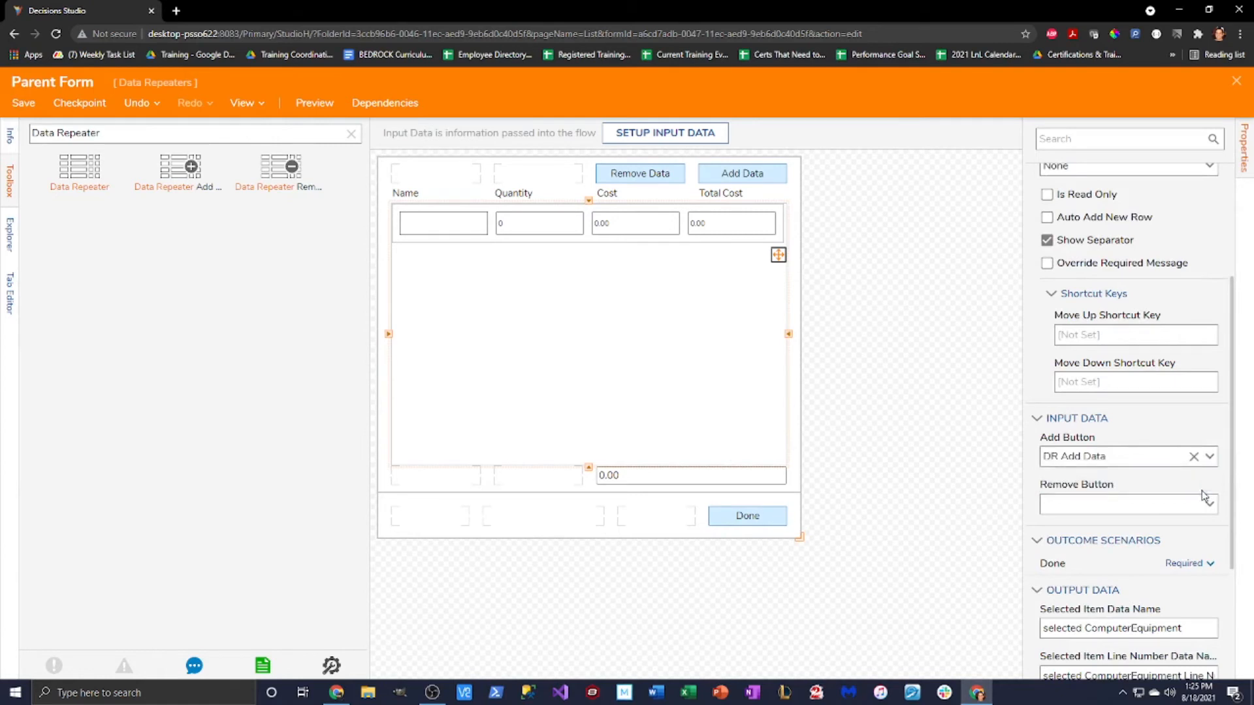
left_click(1210, 504)
left_click(1143, 529)
Step: Save Parent Form without notes and close the form designer
left_click(23, 102)
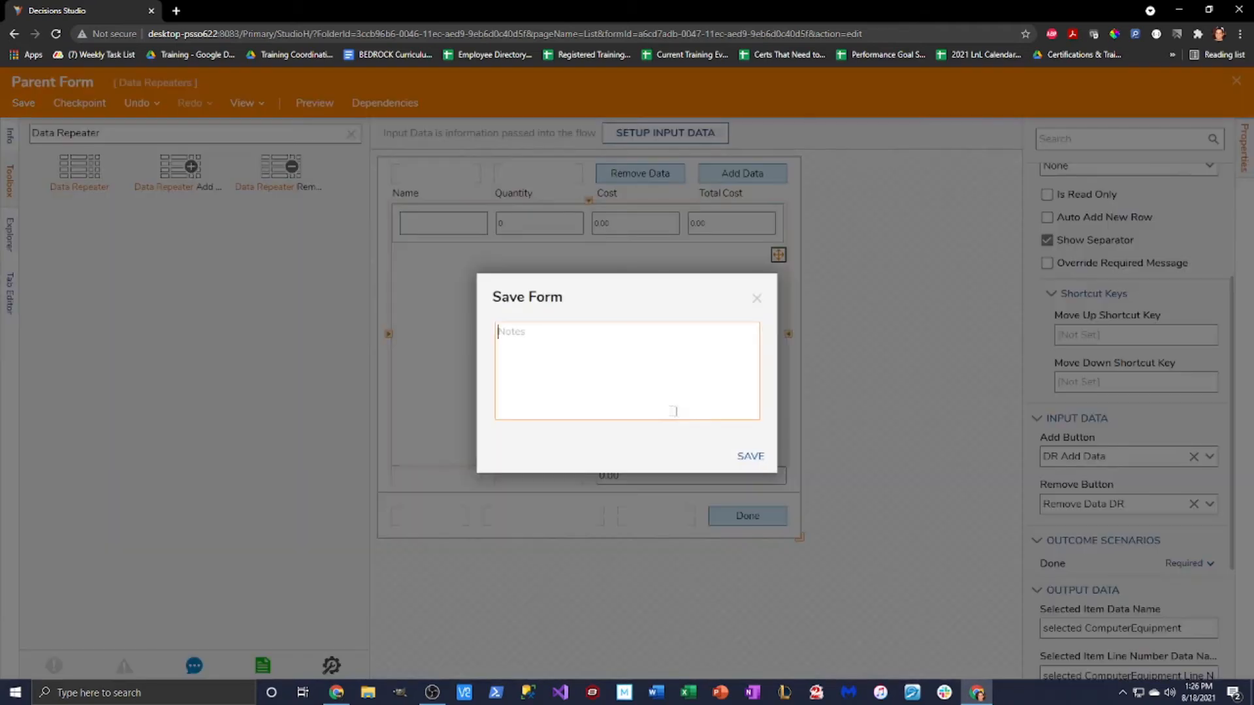
left_click(751, 456)
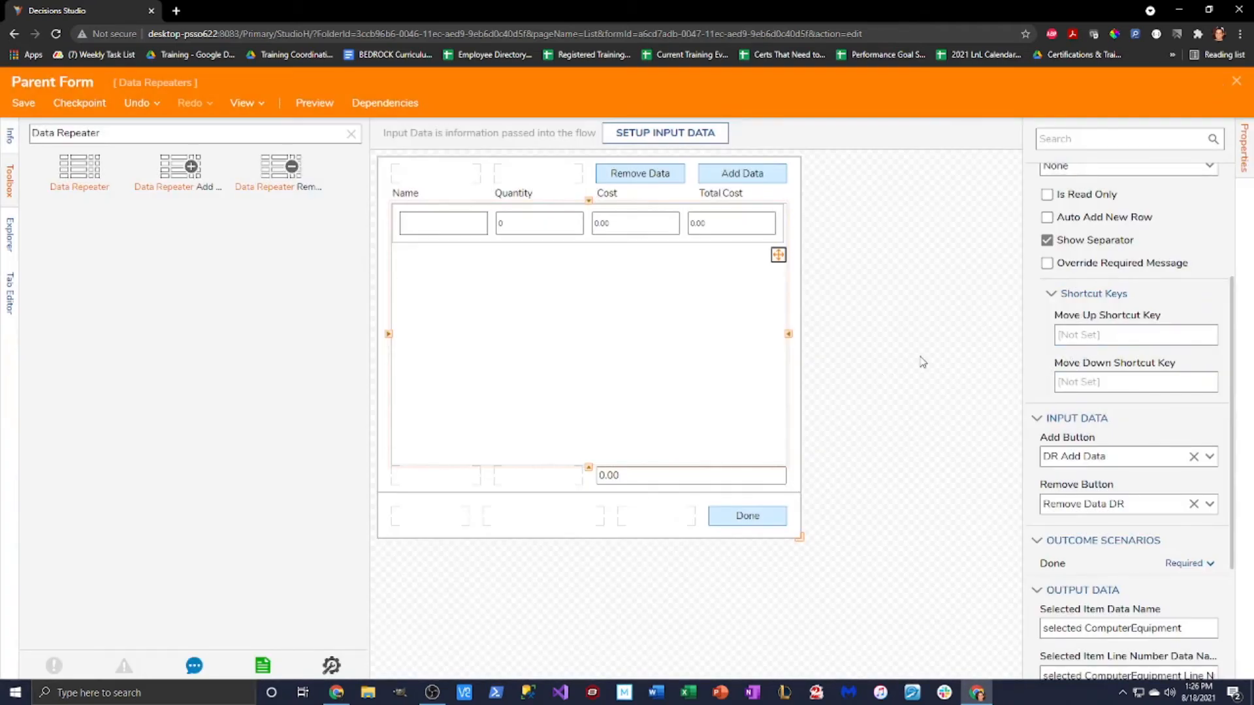
left_click(1237, 83)
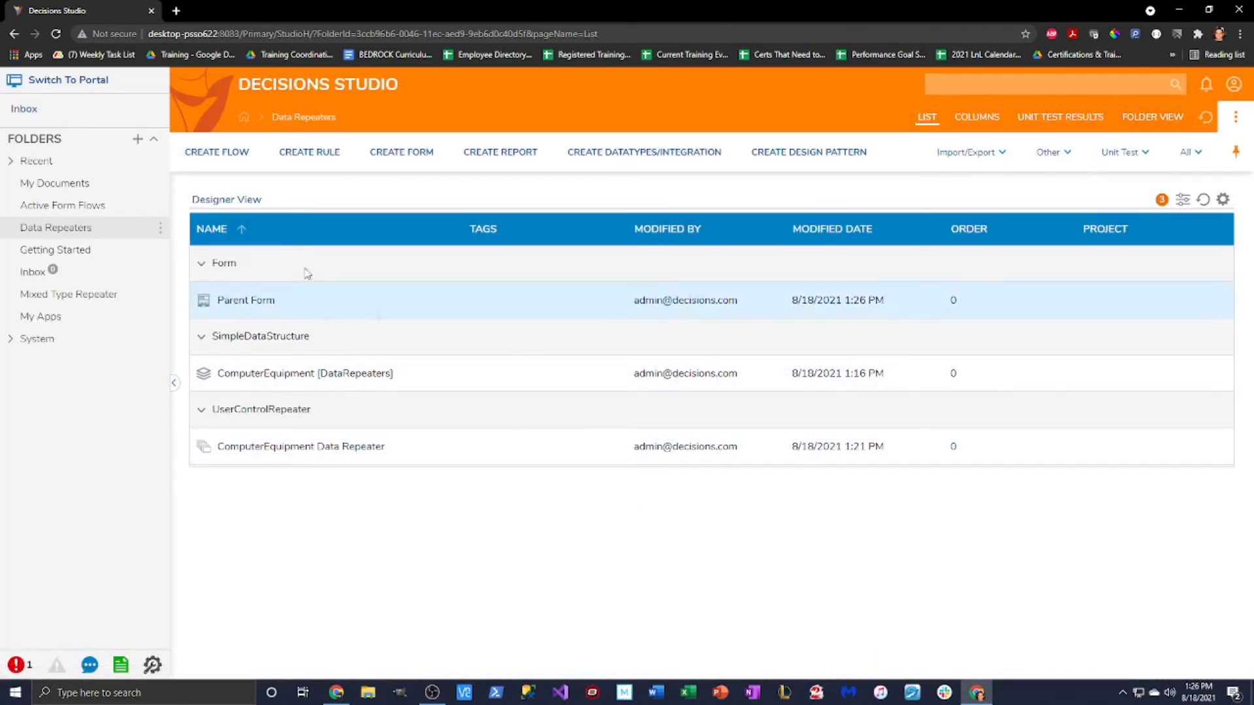
Step: Create a default flow named Test Data Repeaters in the Data Repeaters folder
left_click(217, 151)
left_click(503, 219)
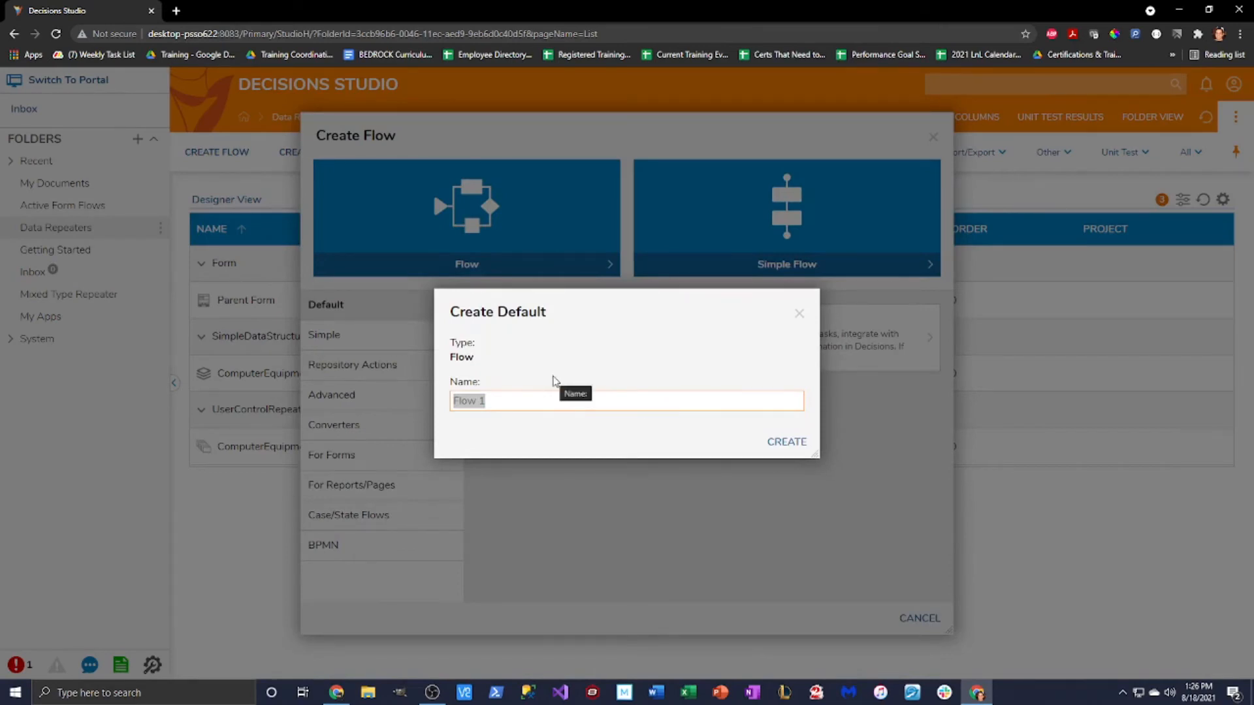
type("Test Data Repeta")
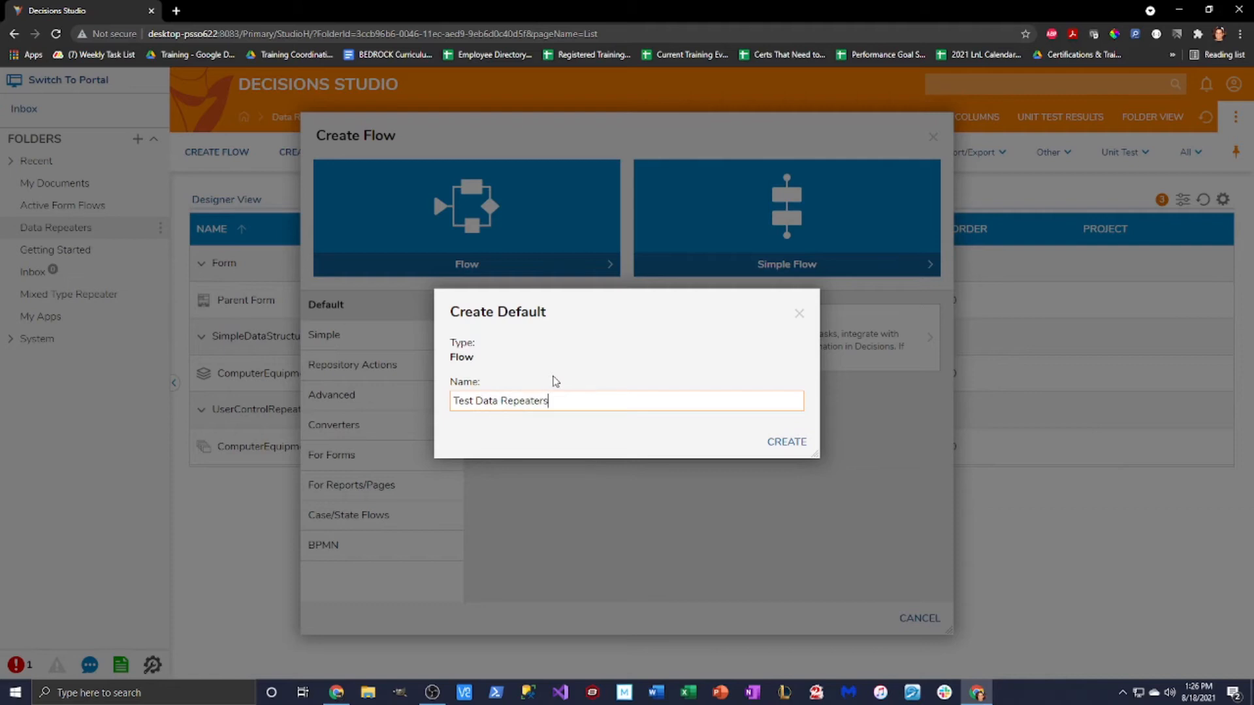
left_click(777, 443)
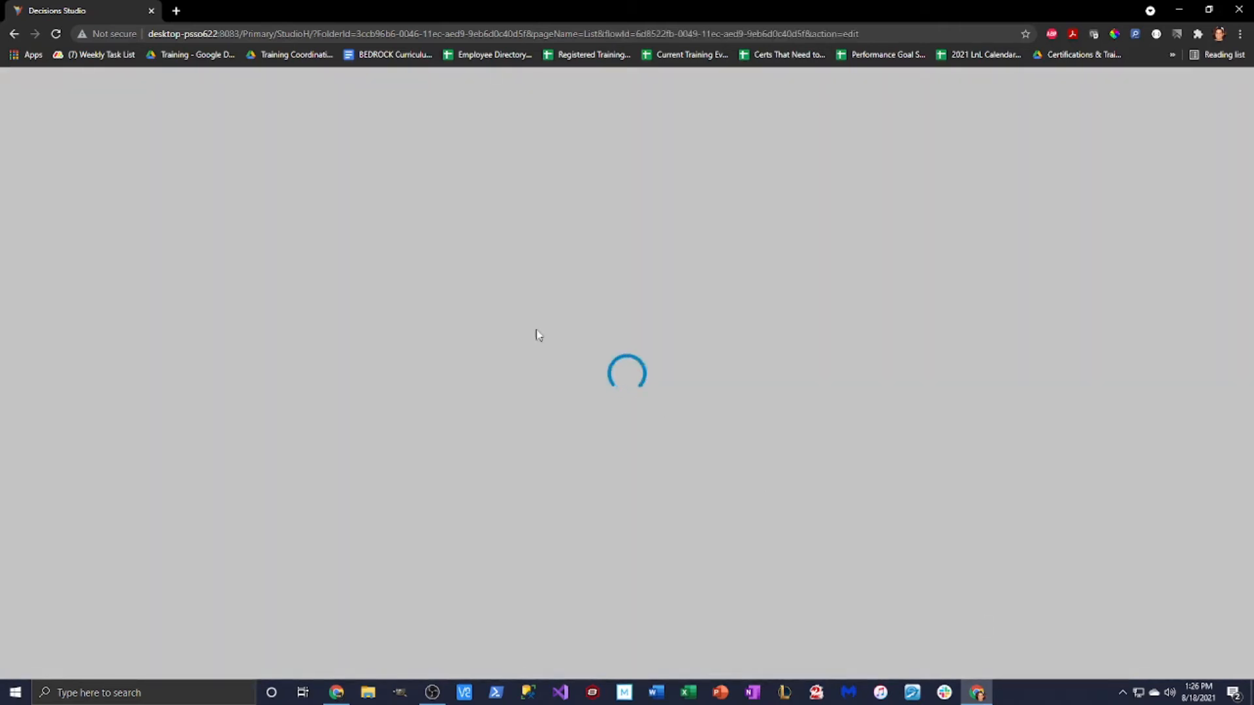
Step: Search the steps for show form, add a Show Form step to the flow and connect the start step to it
left_click(127, 136)
type("show ")
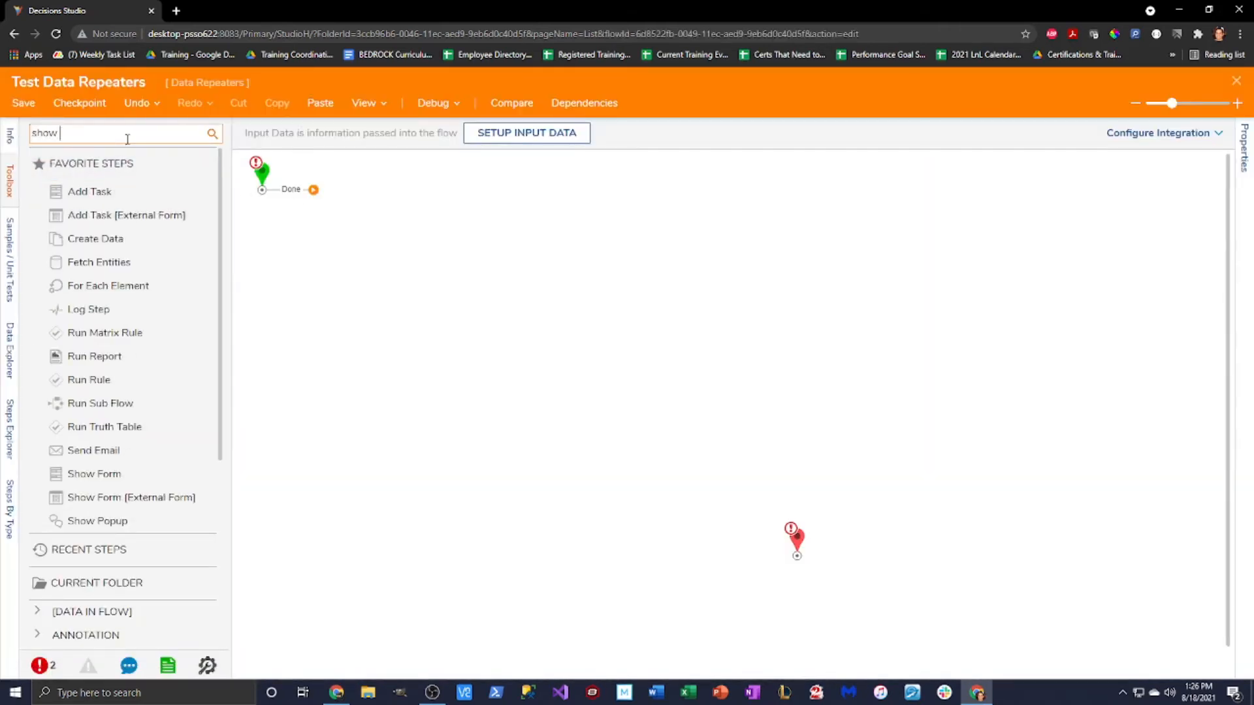
type("form")
left_click_drag(90, 159, 439, 294)
left_click_drag(313, 191, 516, 298)
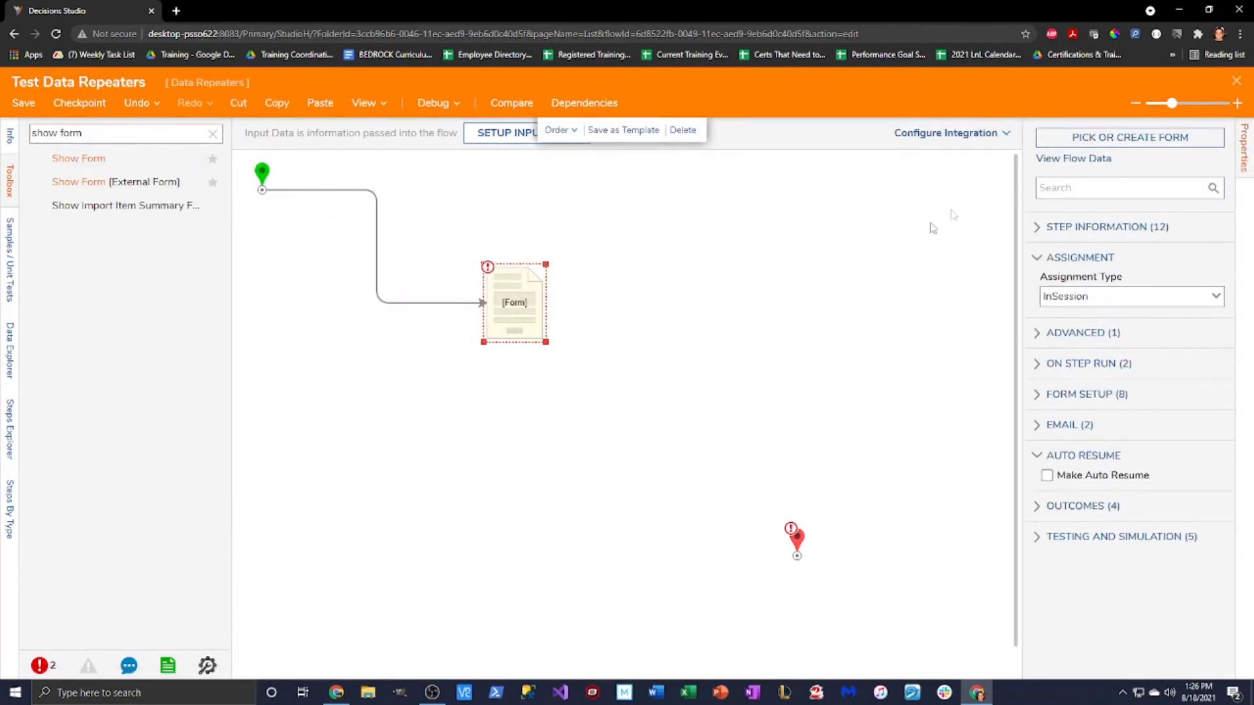
Step: Assign the existing Parent Form to the Show Form step and connect its outcome to the end step
left_click(1089, 139)
left_click(760, 465)
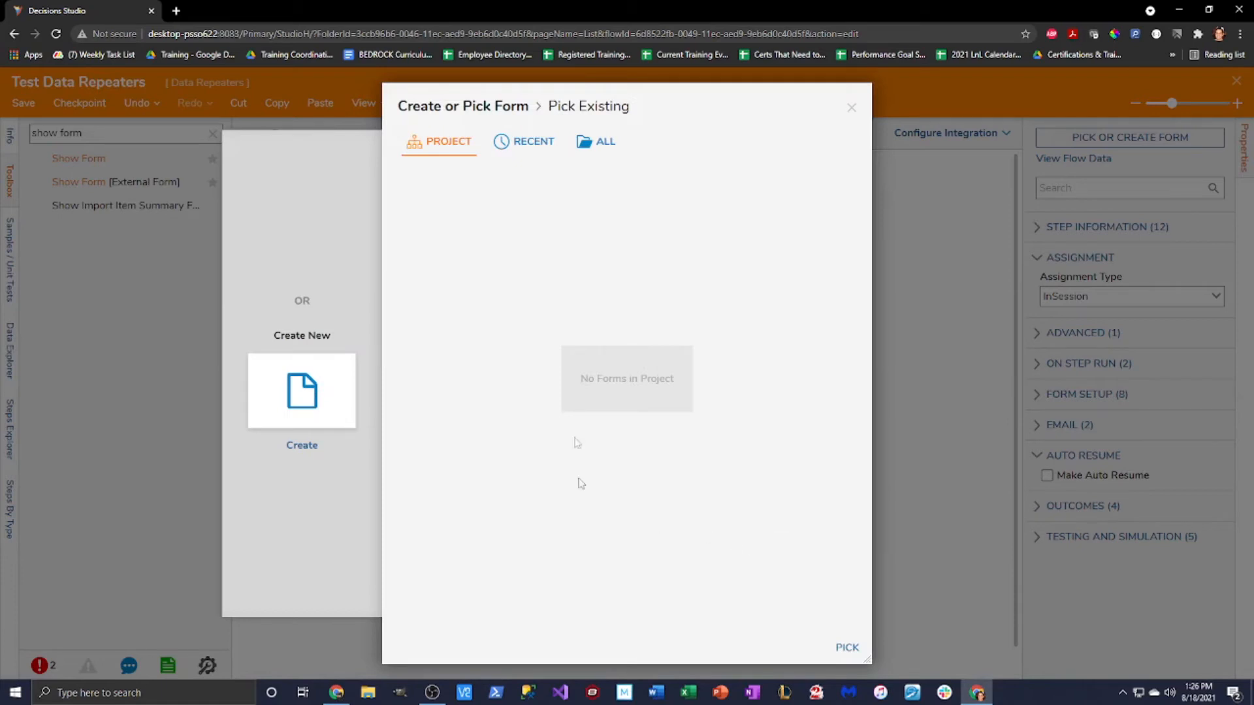
left_click(528, 149)
left_click(439, 225)
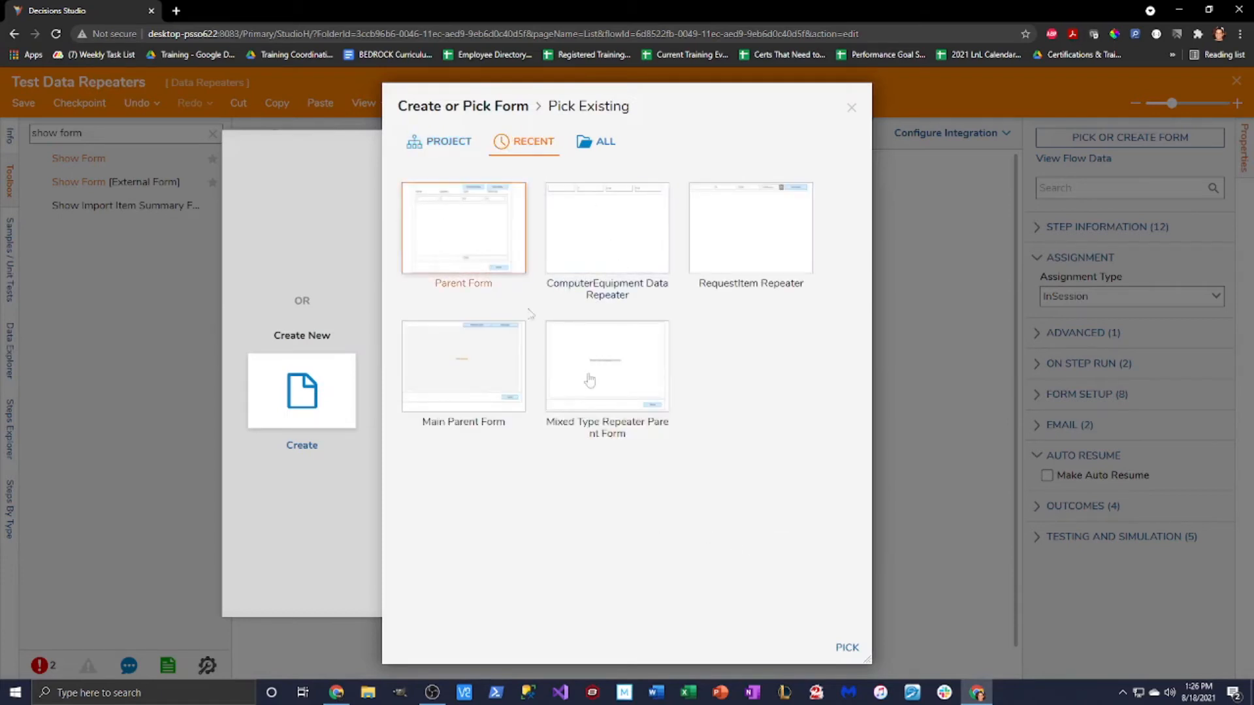
left_click(847, 648)
left_click_drag(777, 518, 796, 540)
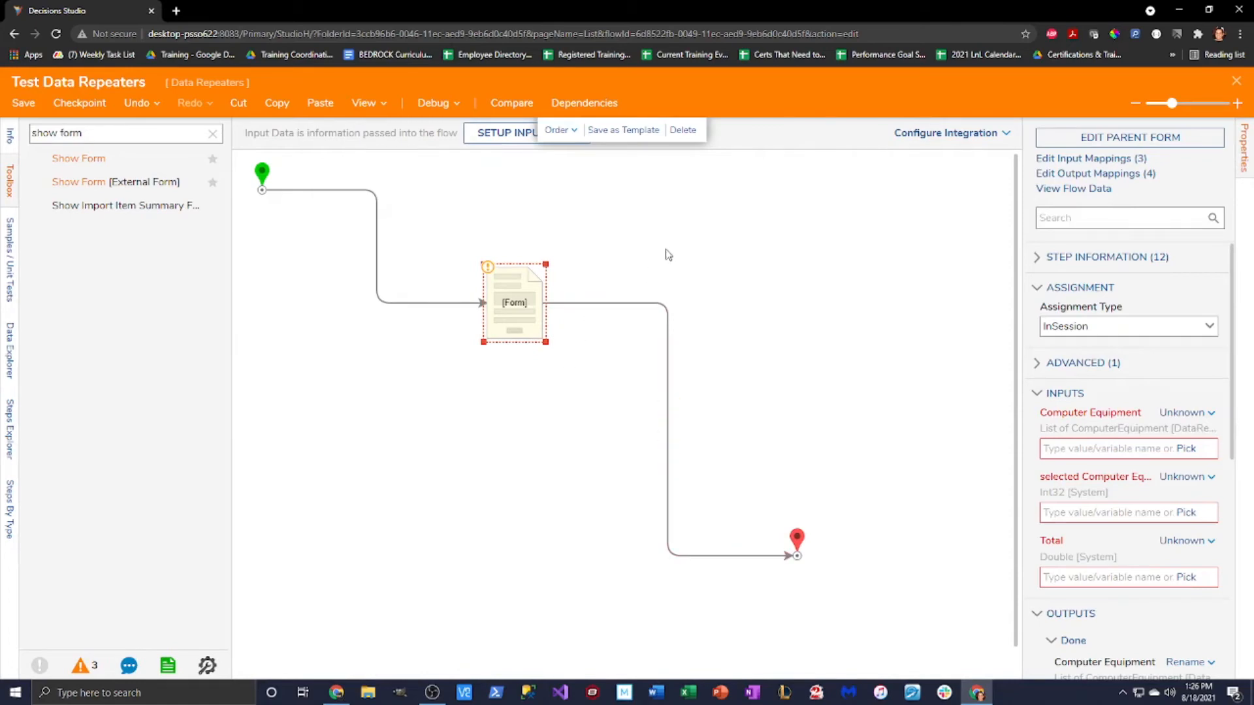
left_click(836, 420)
Step: Debug the flow, add a data row in the running form and enter akdjf; as its name
left_click(431, 103)
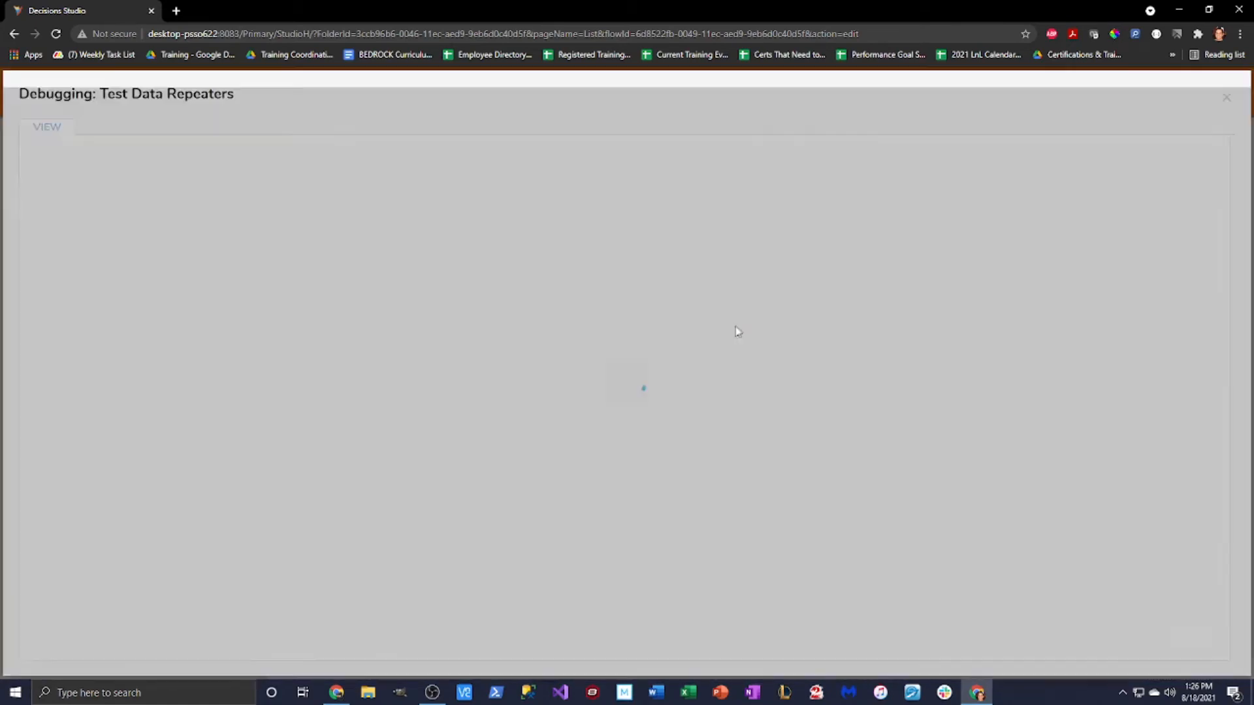
left_click(664, 303)
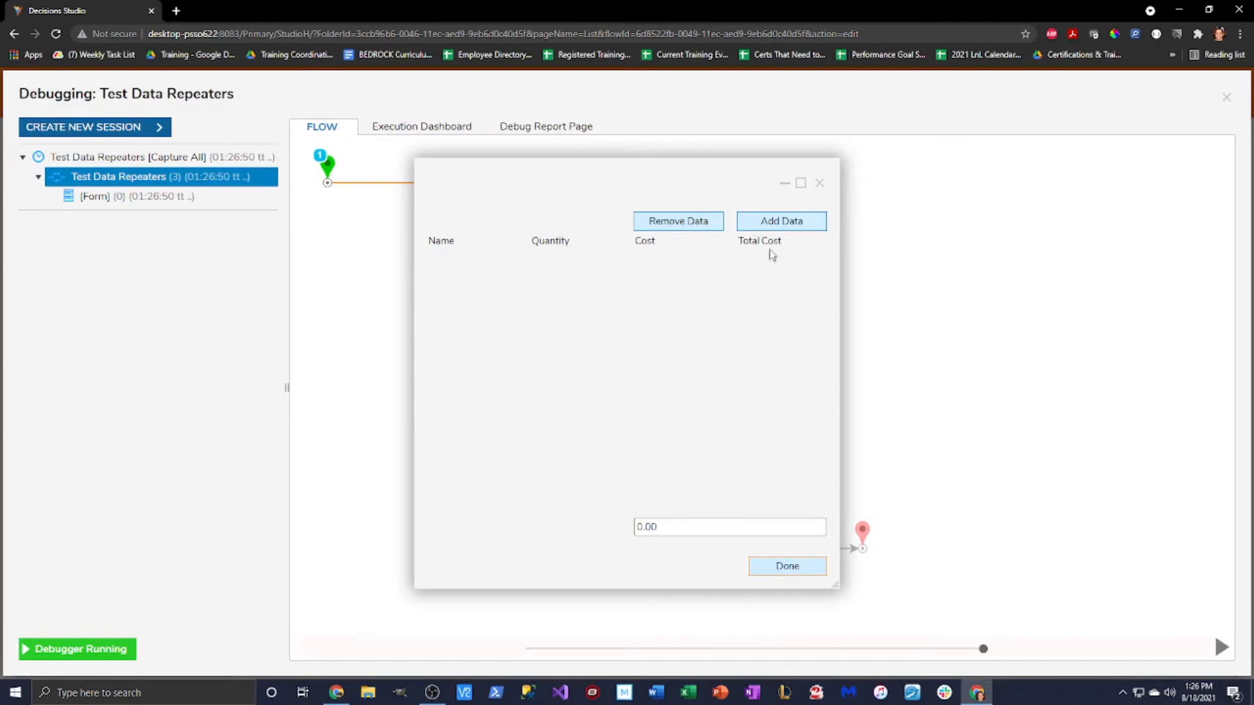
left_click(778, 222)
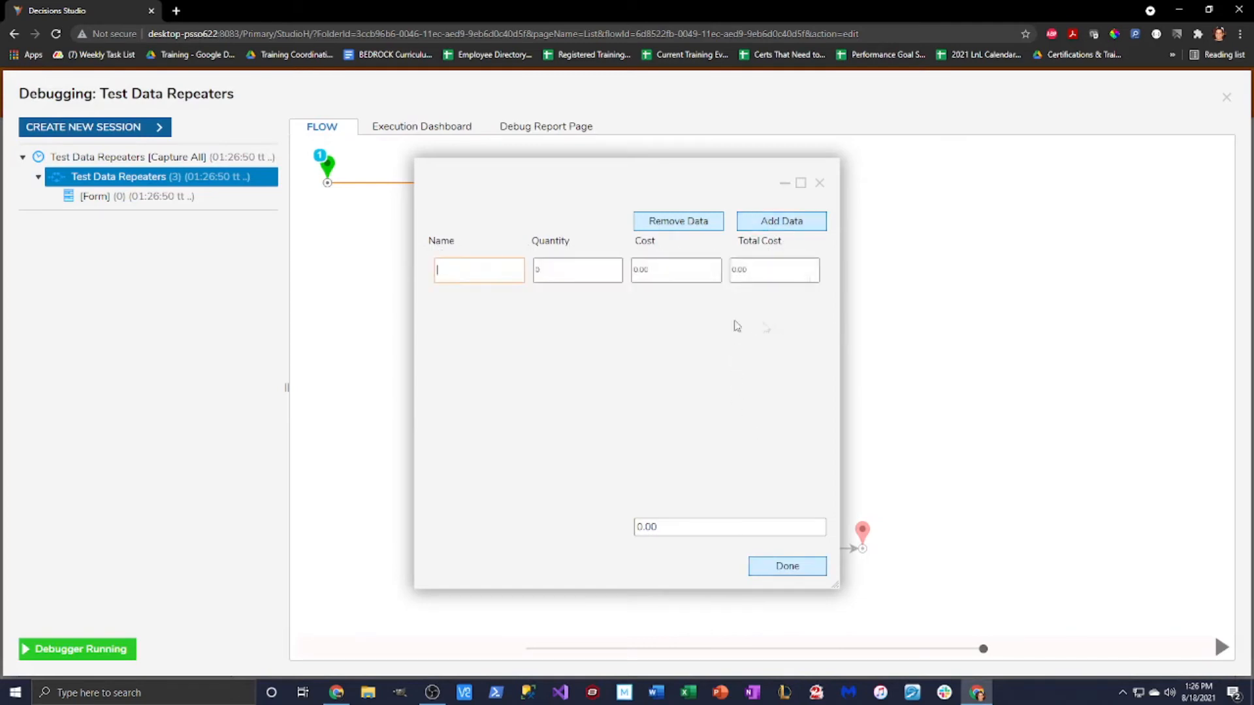
type("akdjf;")
key("Tab")
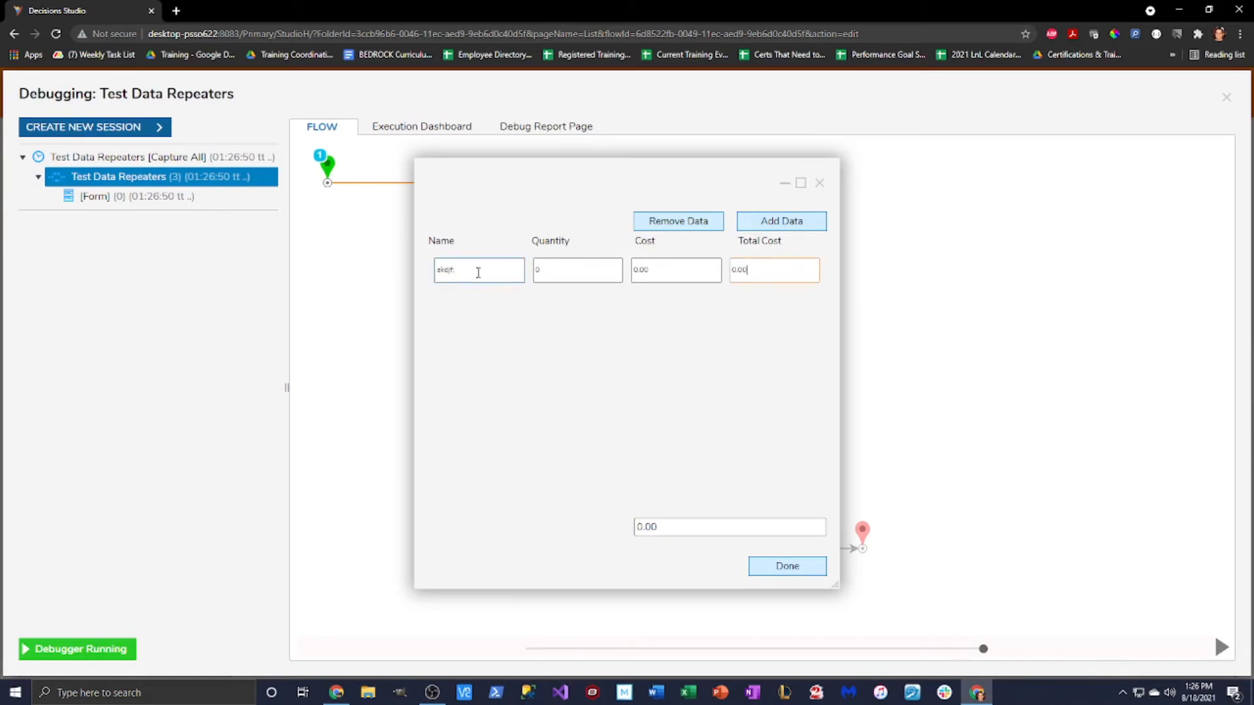
Step: Try out the new row's quantity and cost fields to test the total calculation
left_click(552, 272)
left_click(700, 279)
left_click(621, 280)
left_click(686, 274)
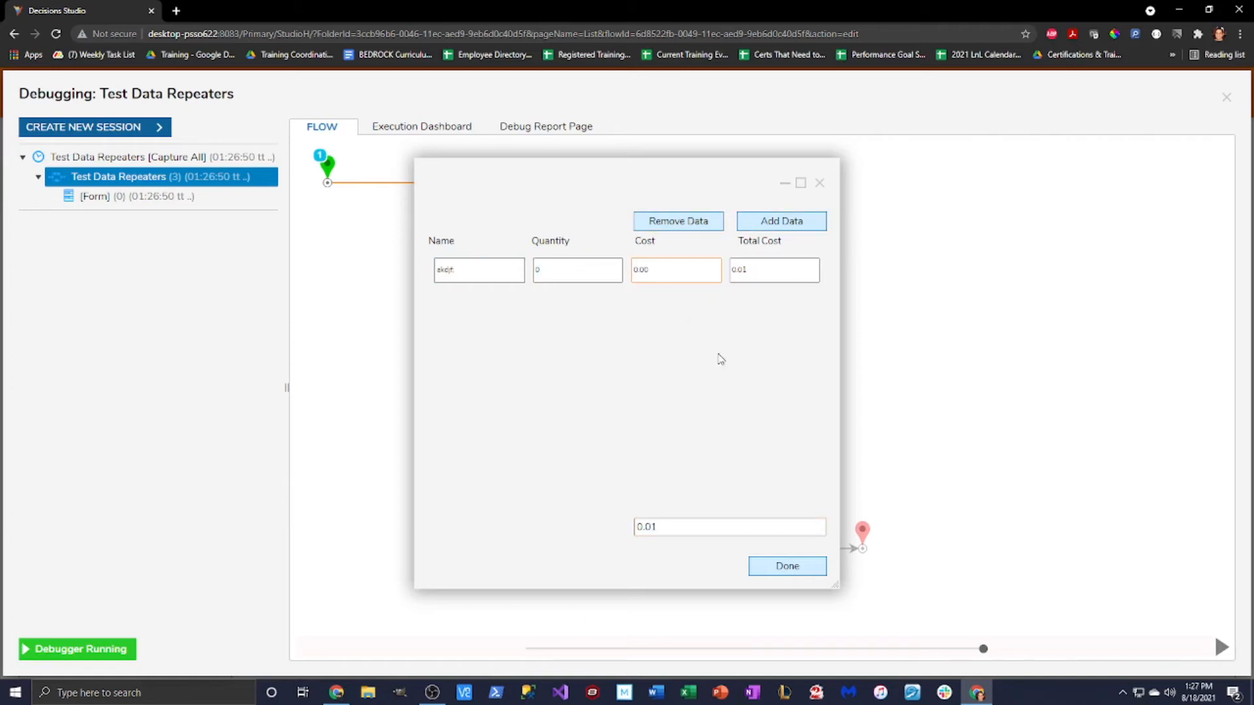
key("Tab")
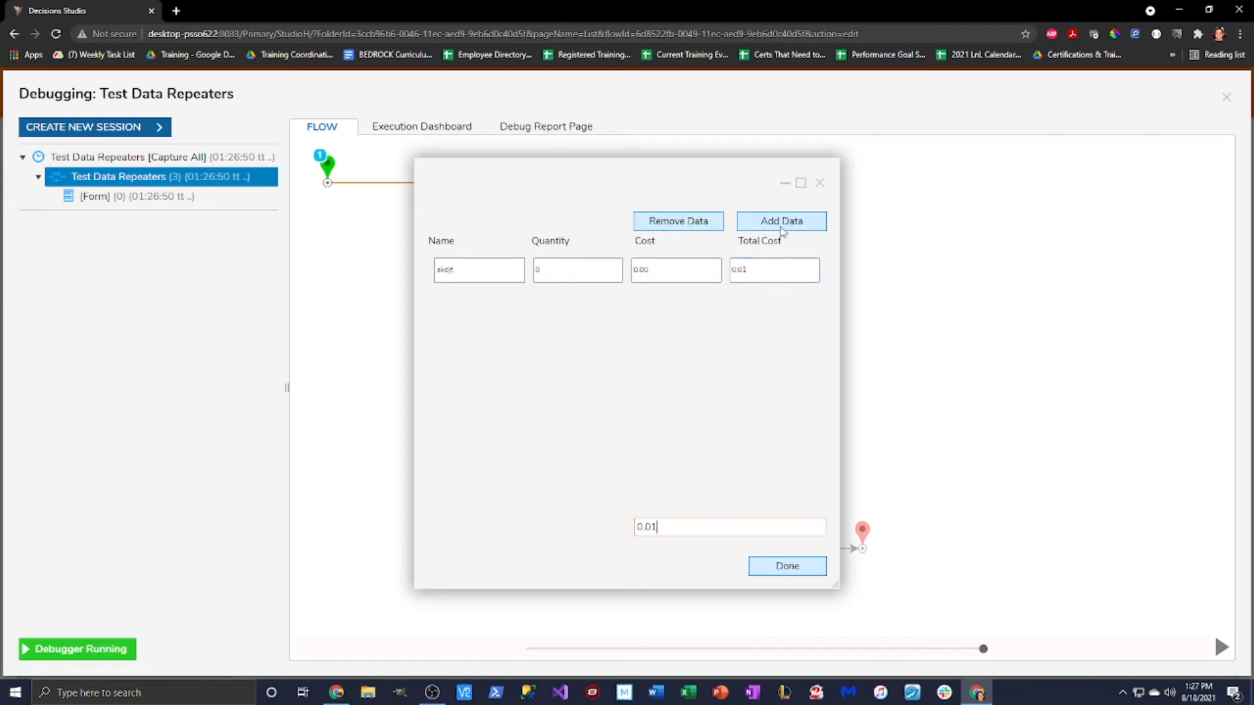
Step: Add four more data rows to the running form and remove all five rows to test both buttons
left_click(770, 223)
left_click(770, 222)
left_click(769, 223)
left_click(770, 223)
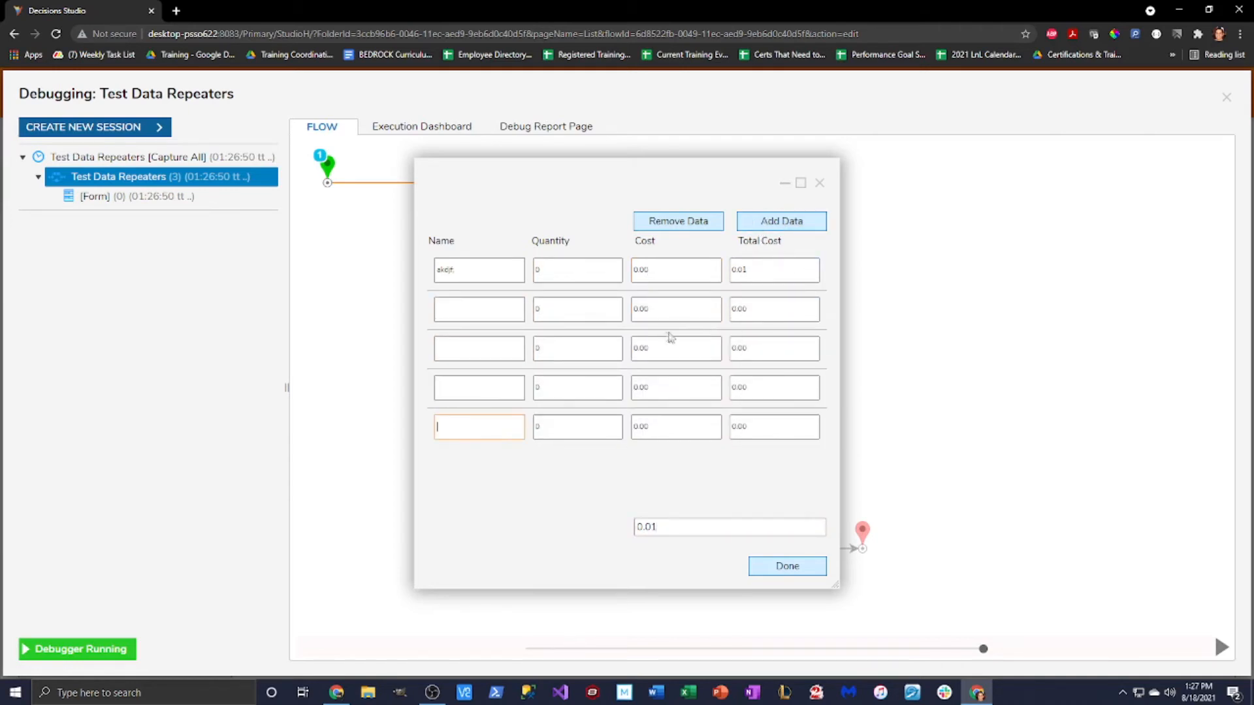
left_click(677, 225)
left_click(678, 226)
left_click(677, 226)
left_click(677, 225)
left_click(678, 226)
Step: Add seven blank data rows and examine how the repeater scrolls when the rows exceed its height
left_click(769, 222)
left_click(769, 223)
left_click(769, 223)
left_click(770, 222)
left_click(769, 222)
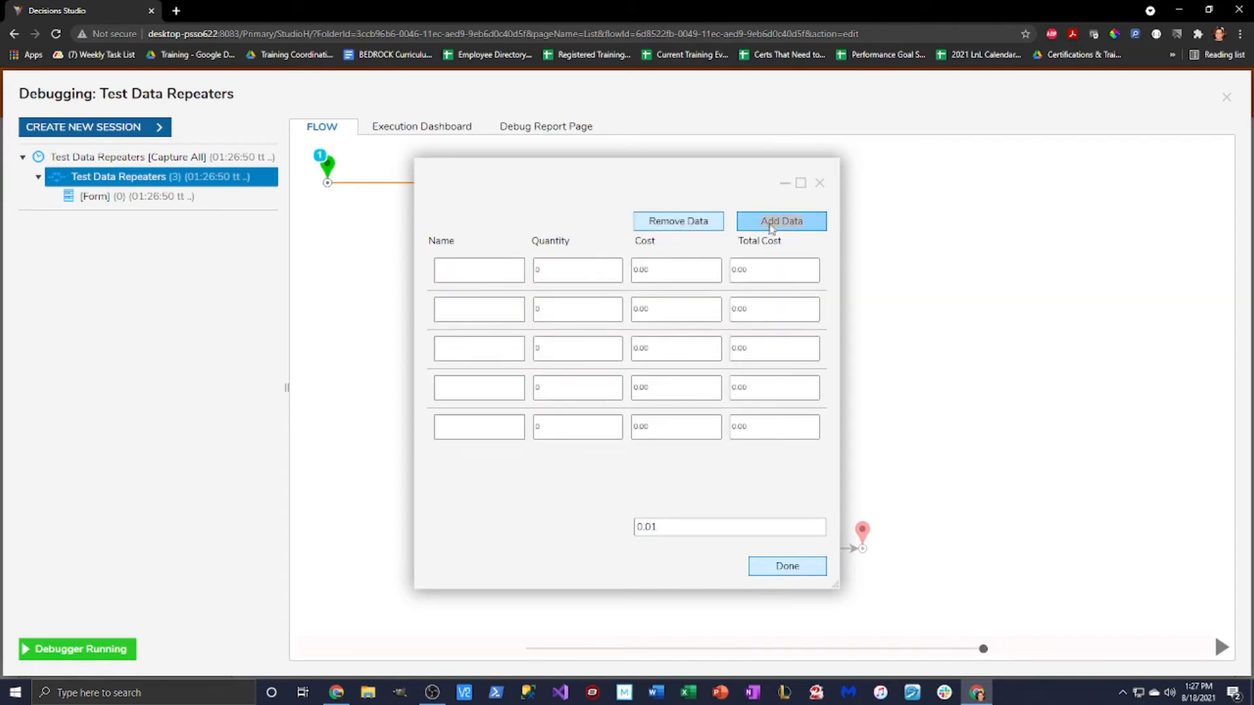
left_click(770, 222)
left_click(785, 222)
scroll(722, 414, "down", 3)
scroll(738, 447, "up", 5)
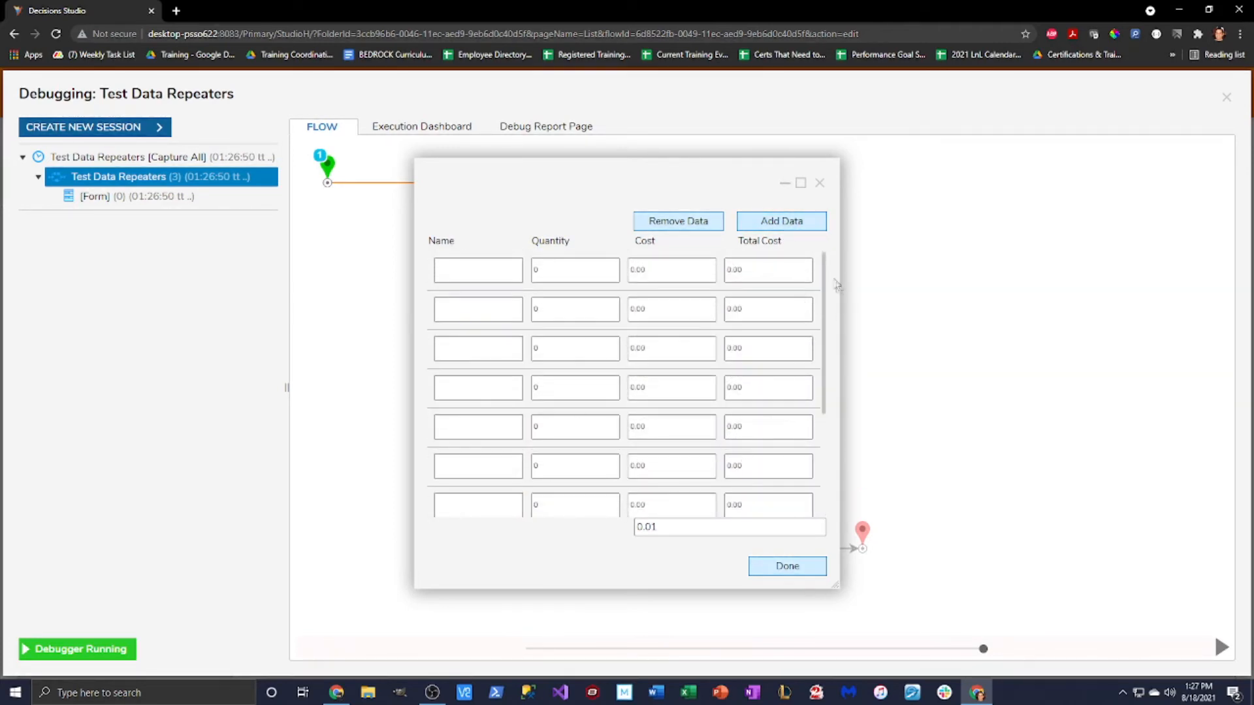
Step: Close the running form and the debugger, and select the Show Form step in the flow
left_click(819, 183)
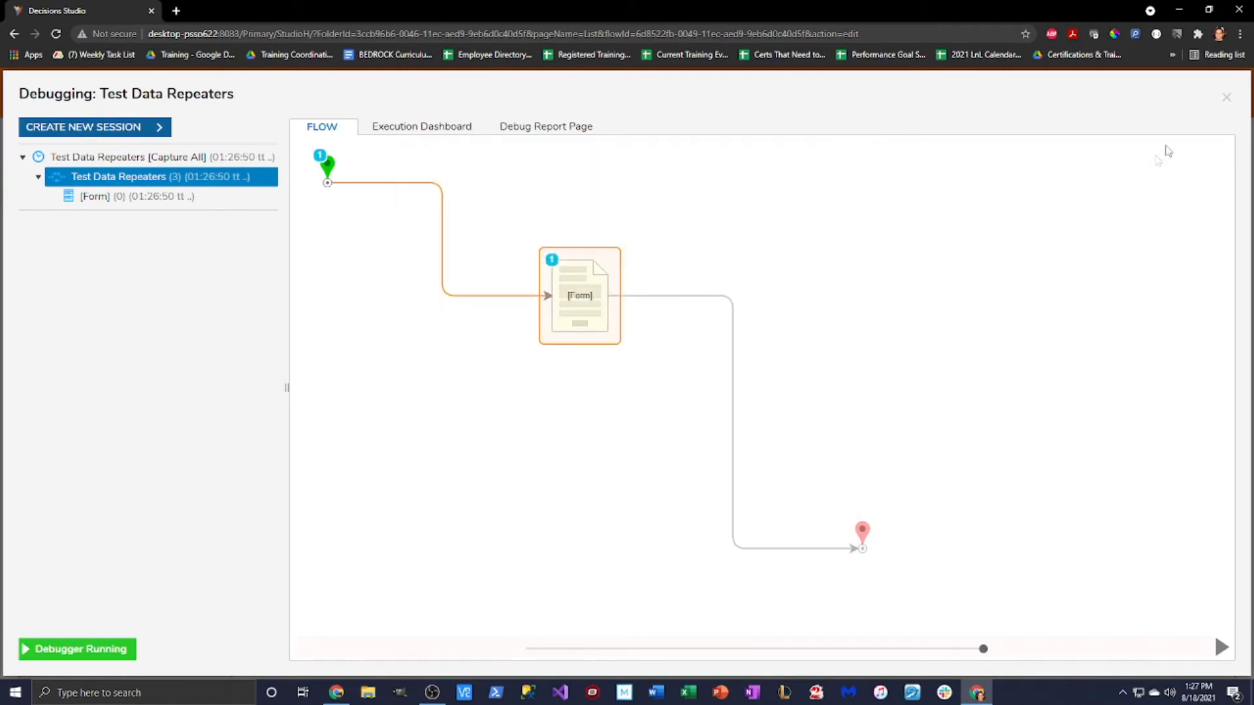
left_click(1226, 96)
left_click(533, 287)
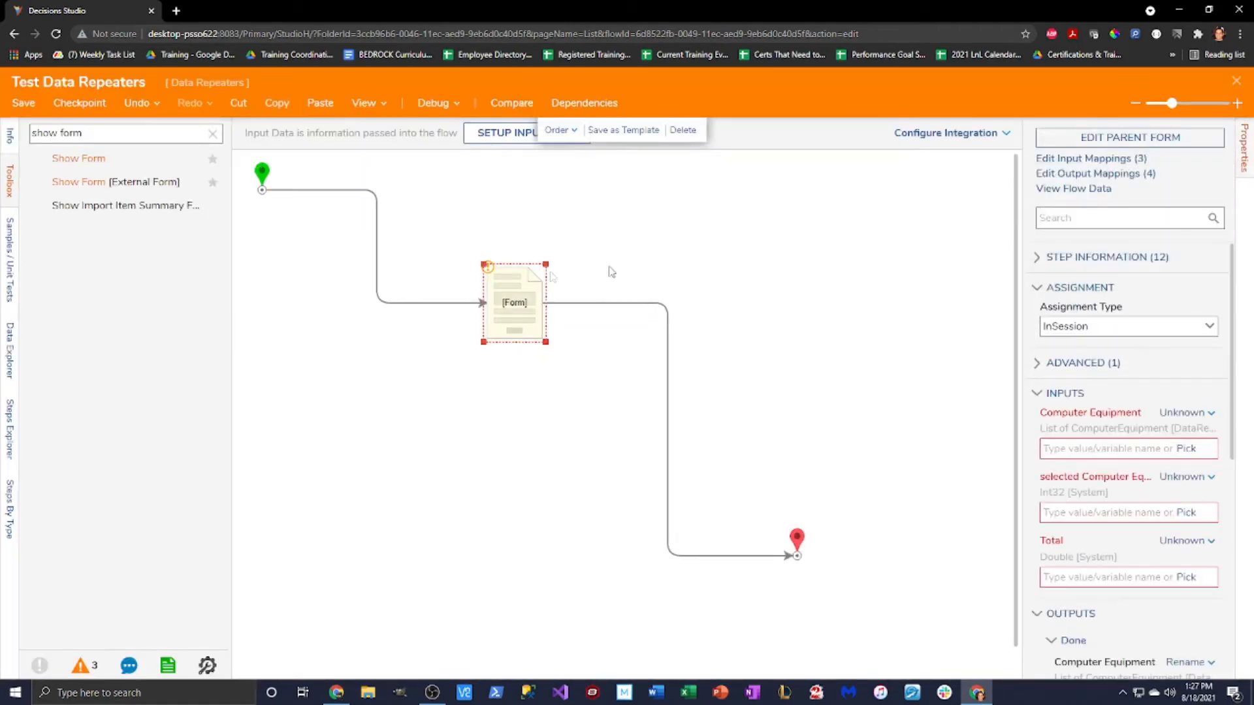
Step: Open the source form of Parent Form's data repeater and check the name box's tab index
left_click(1130, 138)
left_click(320, 285)
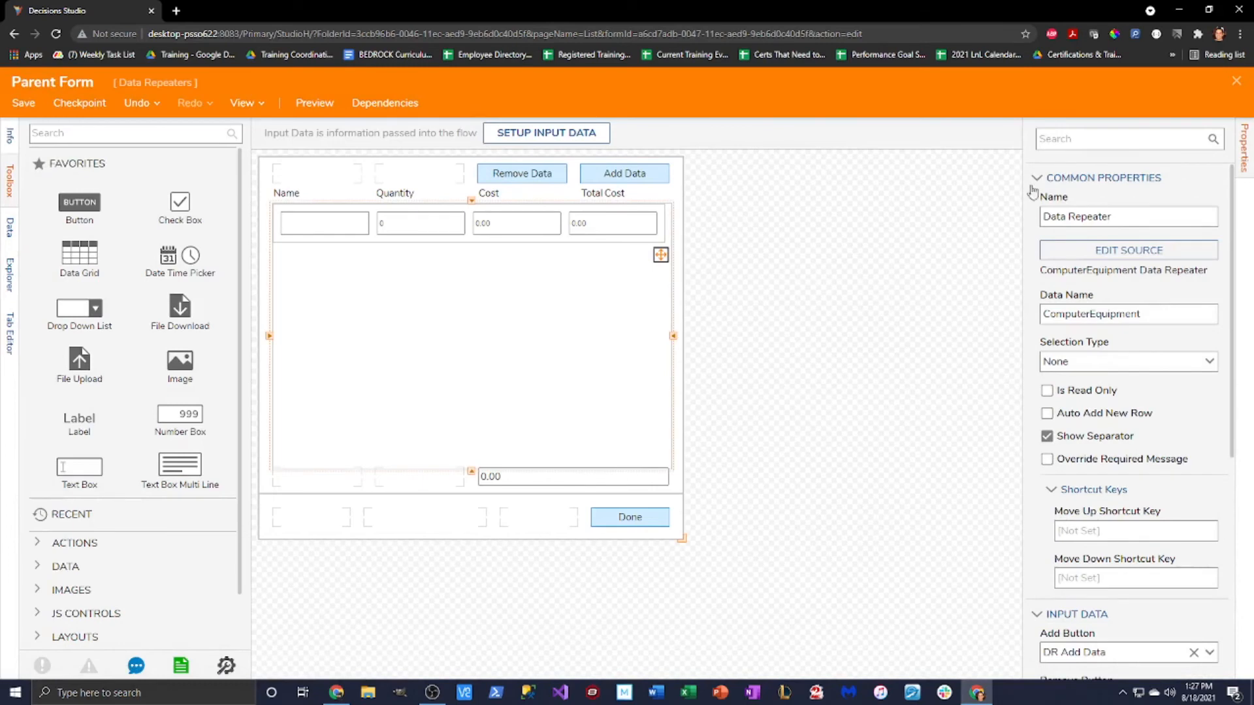
left_click(1128, 249)
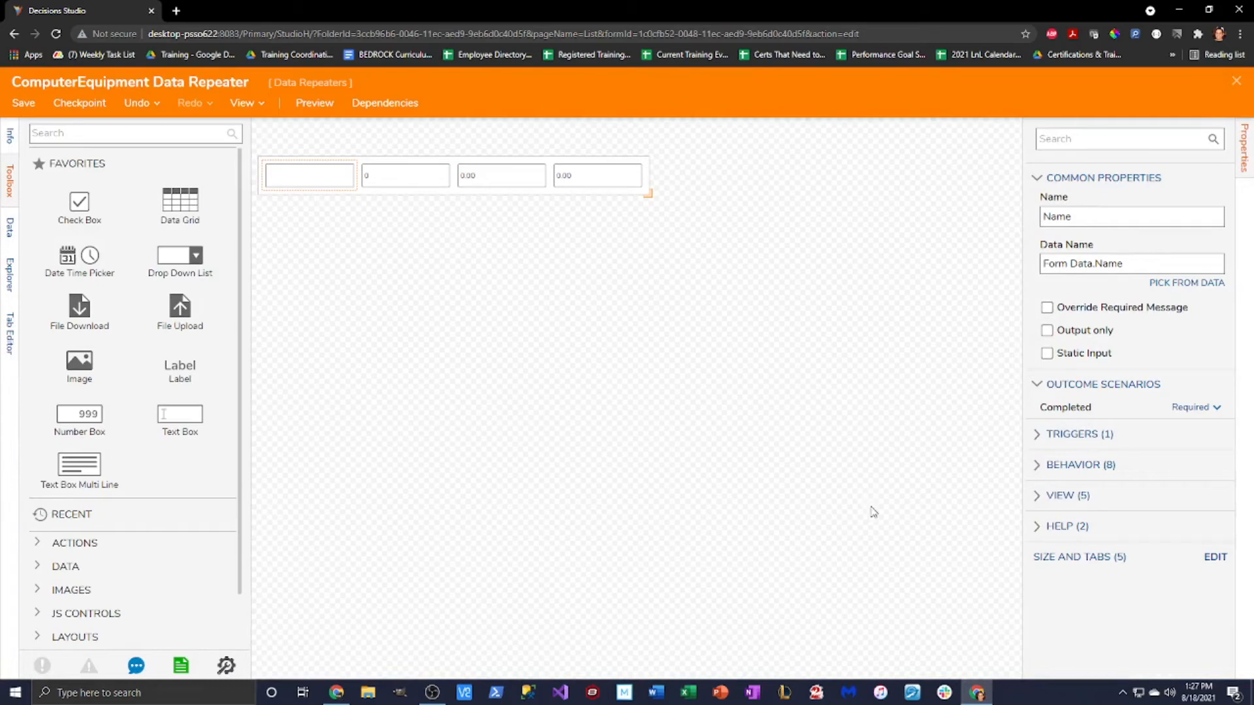
left_click(1216, 559)
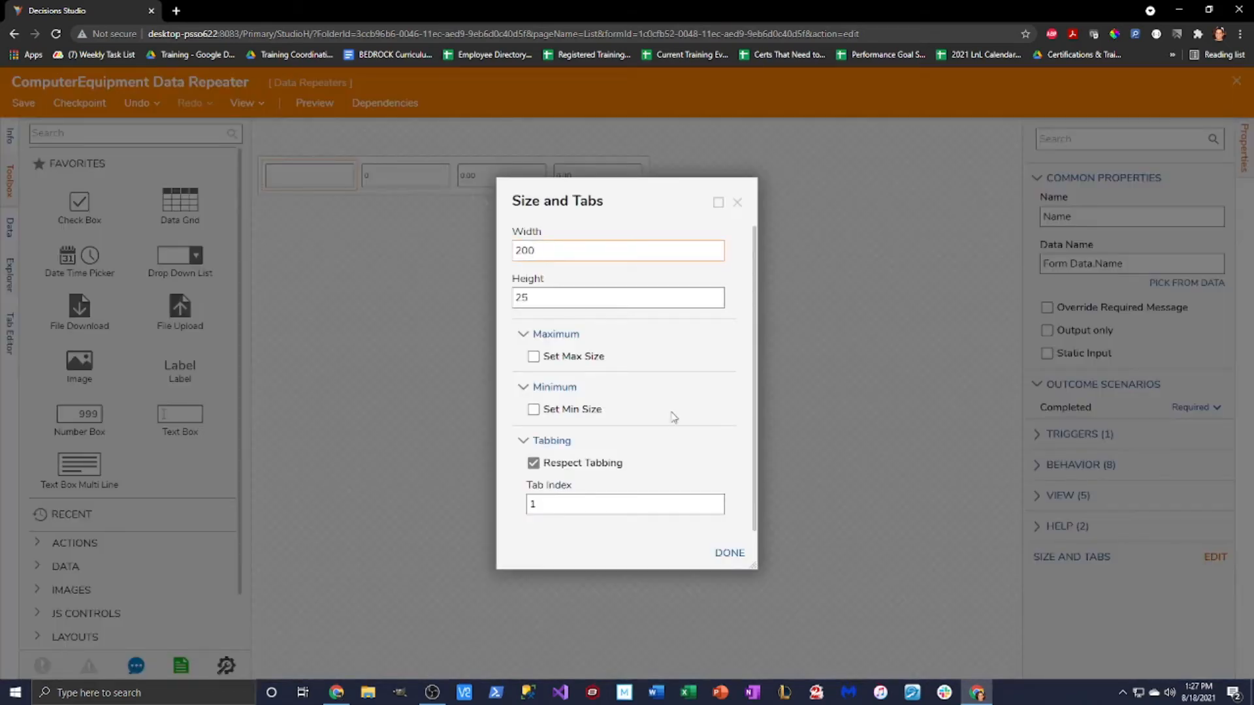
left_click(737, 203)
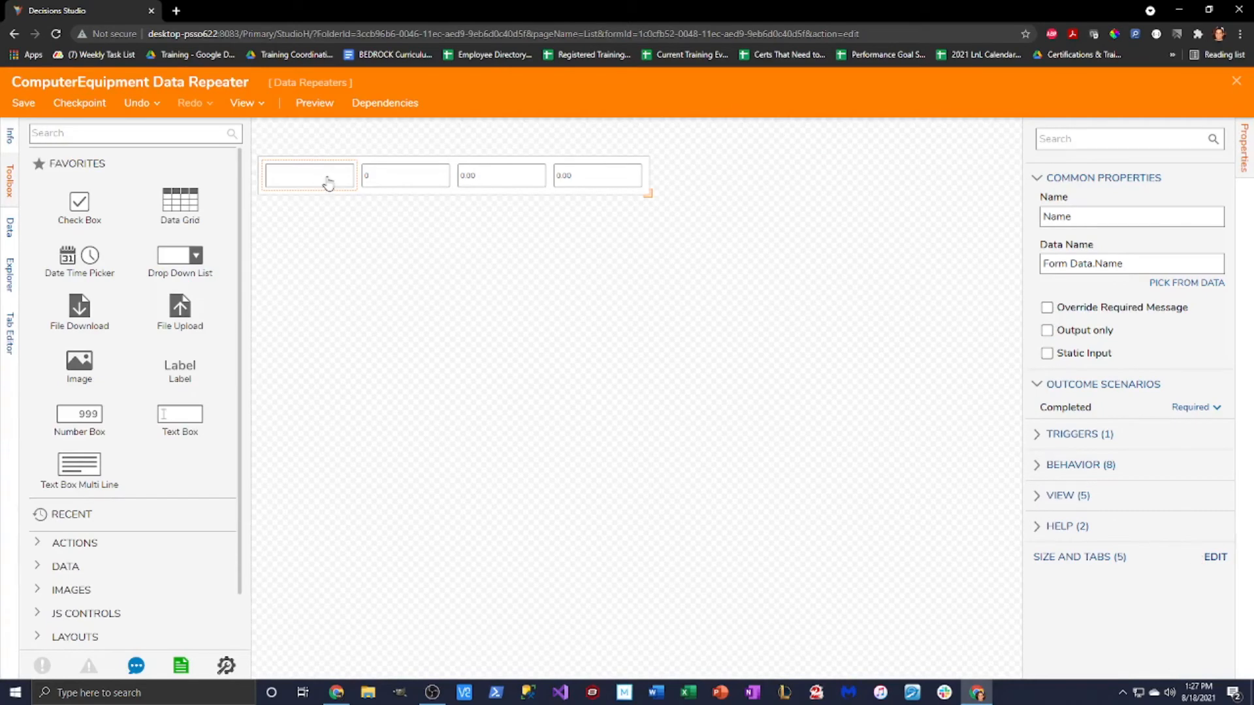
left_click(1215, 557)
scroll(561, 452, "down", 1)
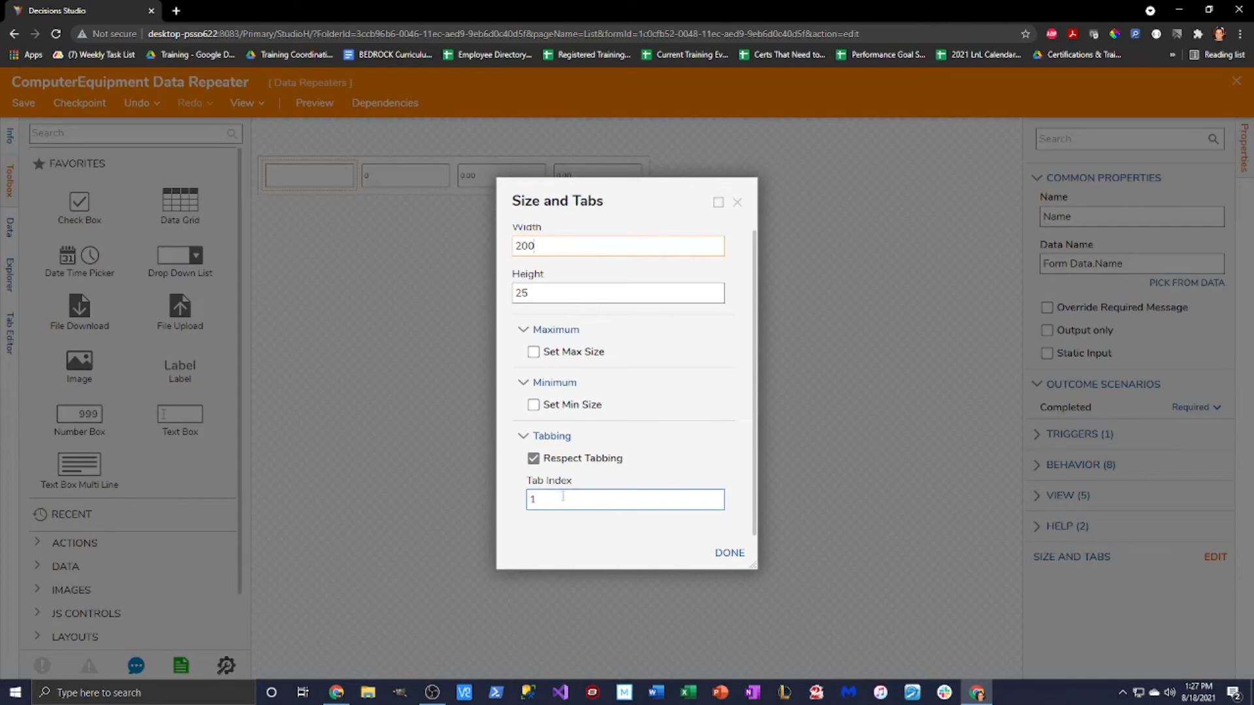
left_click(737, 203)
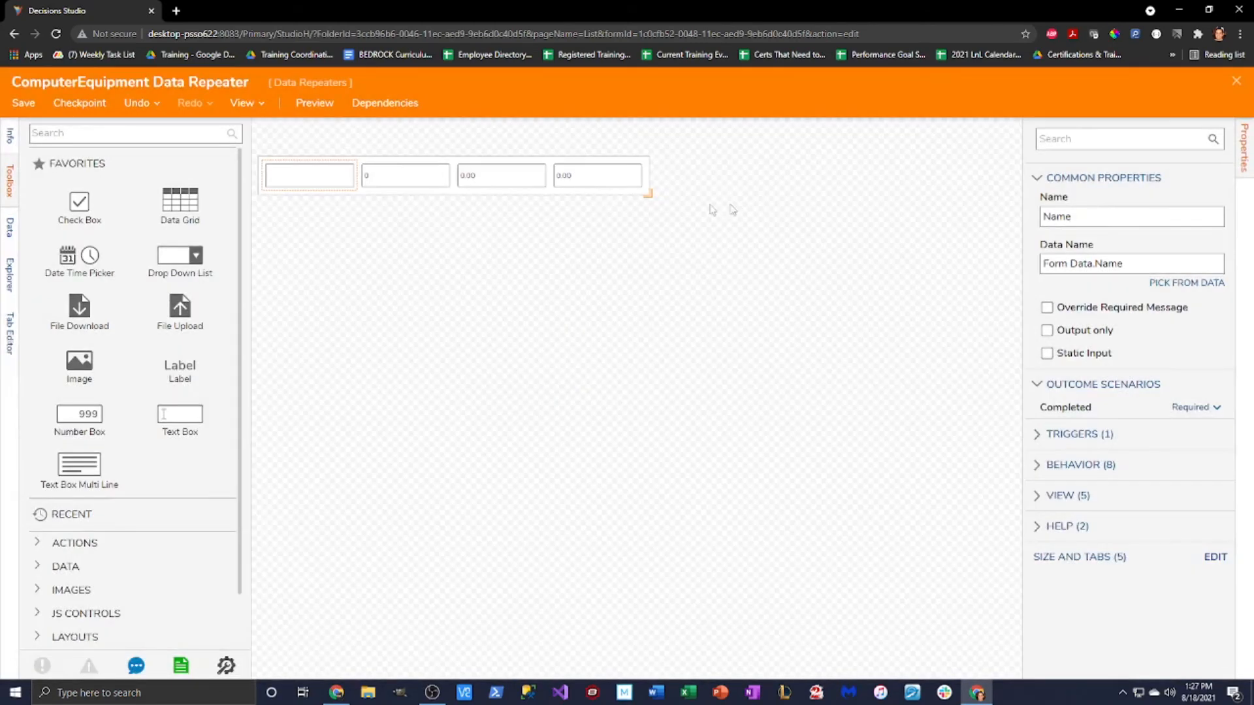
Step: Edit the quantity box's tab index in its size and tab settings and accept the settings
left_click(394, 177)
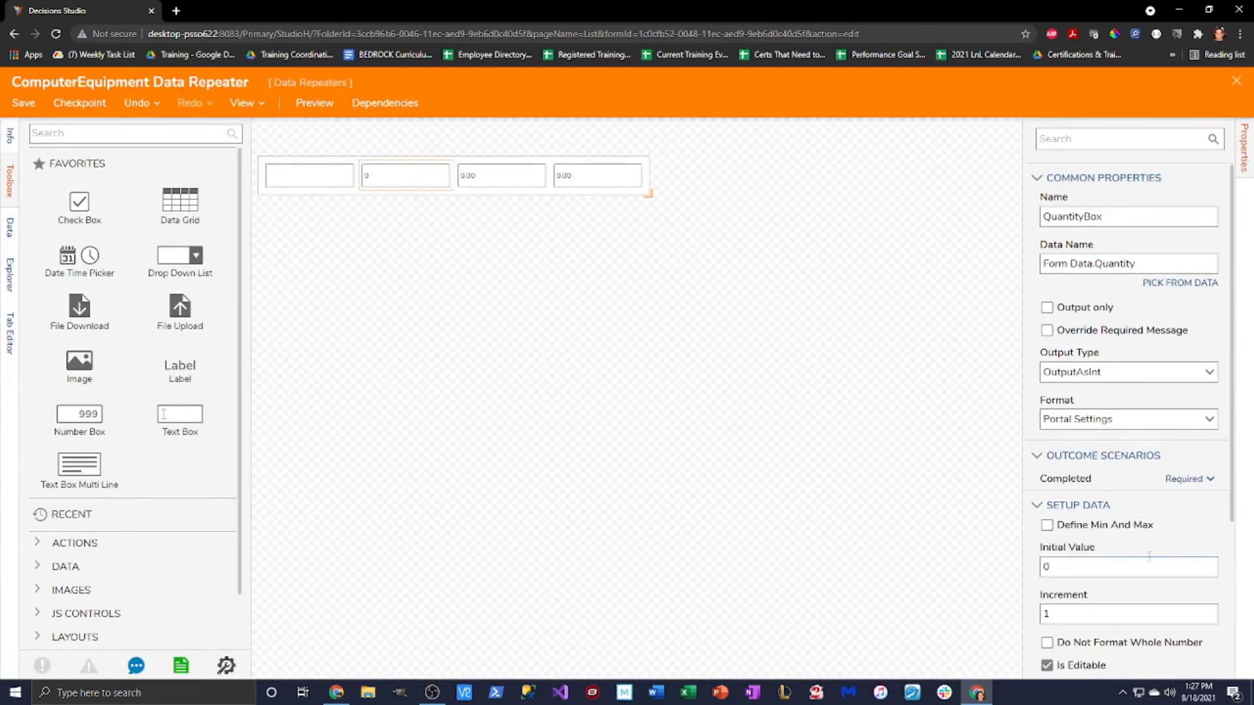
scroll(1150, 555, "down", 2)
scroll(1125, 589, "down", 2)
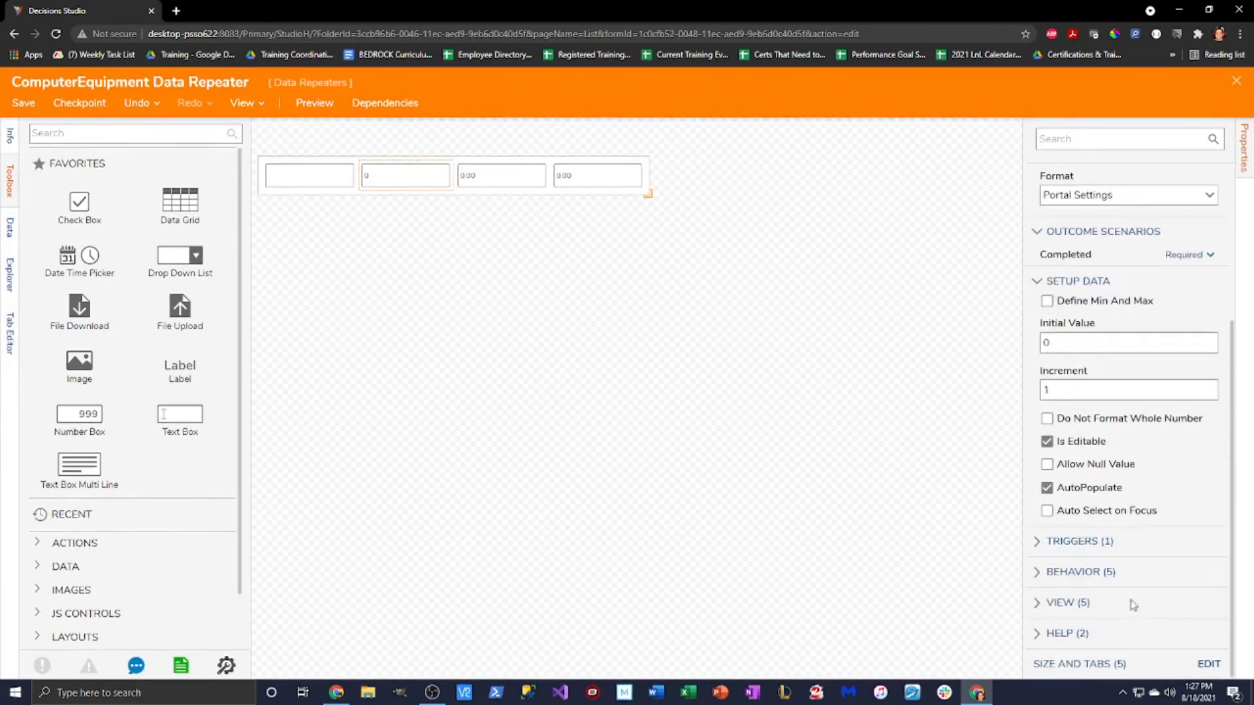
left_click(1209, 667)
left_click(565, 503)
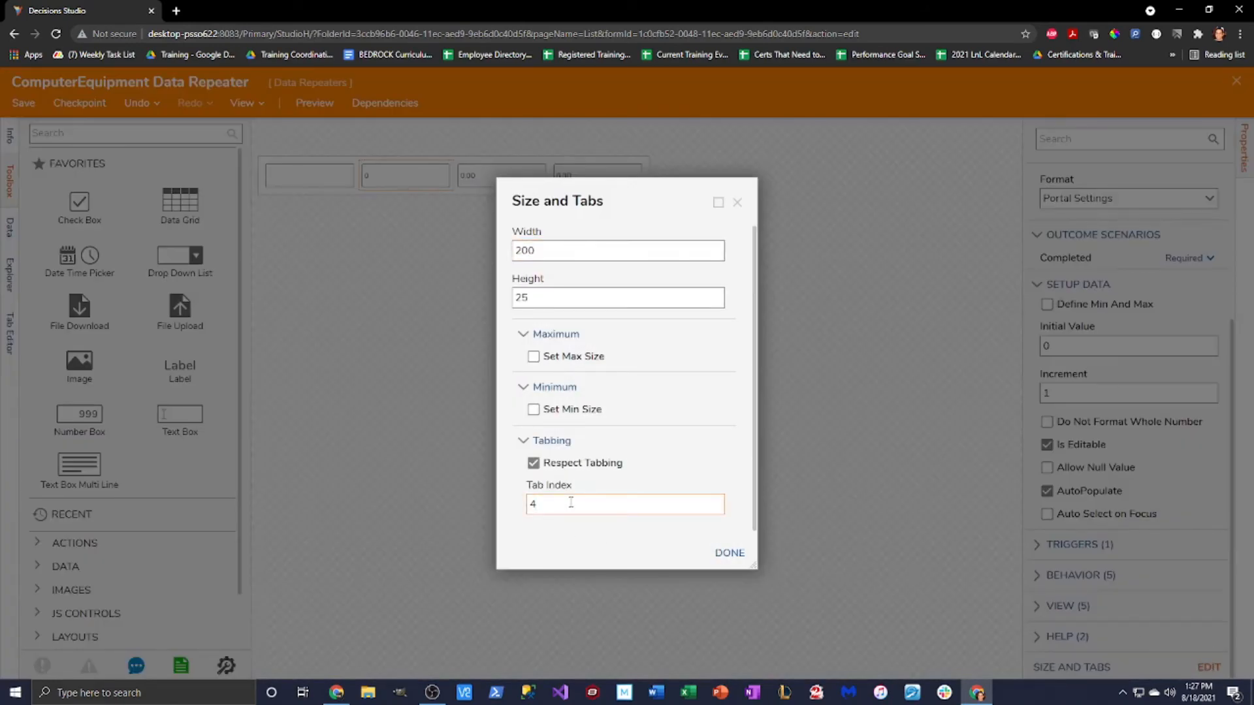
left_click(729, 552)
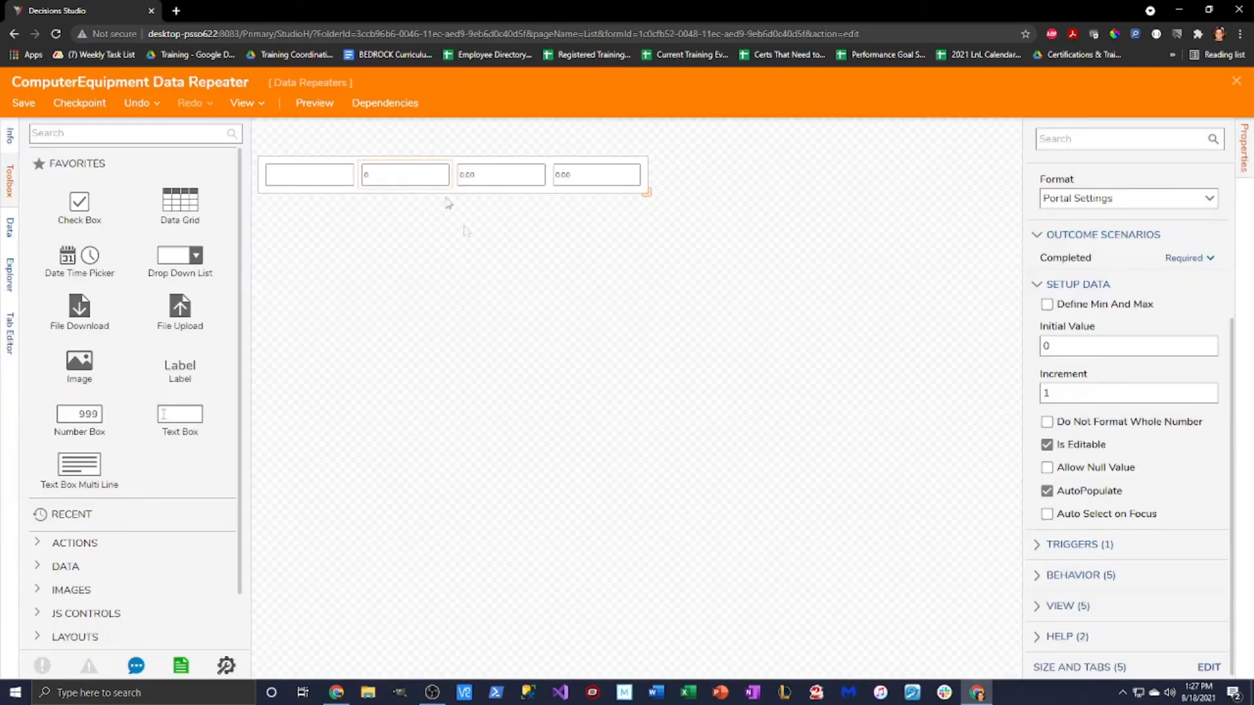
Step: Review the cost box's size and tab settings and accept them
left_click(501, 175)
scroll(1125, 523, "down", 5)
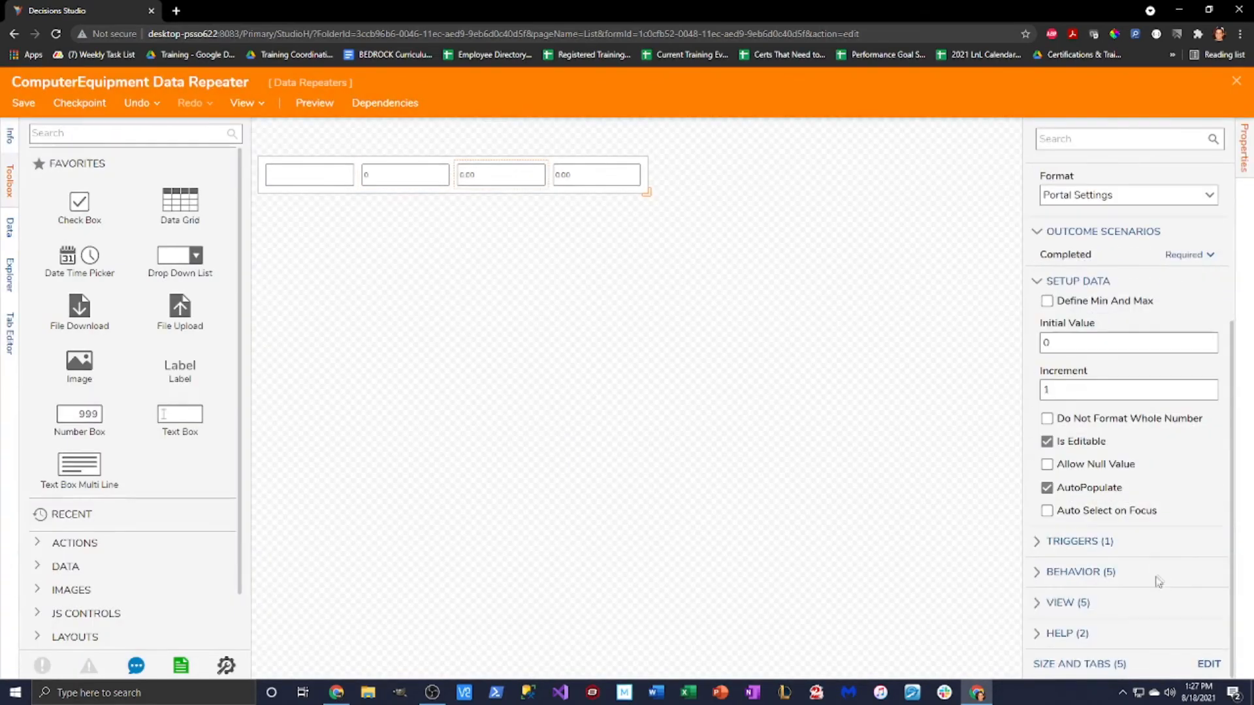
left_click(1209, 667)
left_click(730, 553)
Step: Set the total cost box's tab index to 4
left_click(596, 175)
scroll(1052, 489, "down", 5)
left_click(1209, 667)
left_click(584, 504)
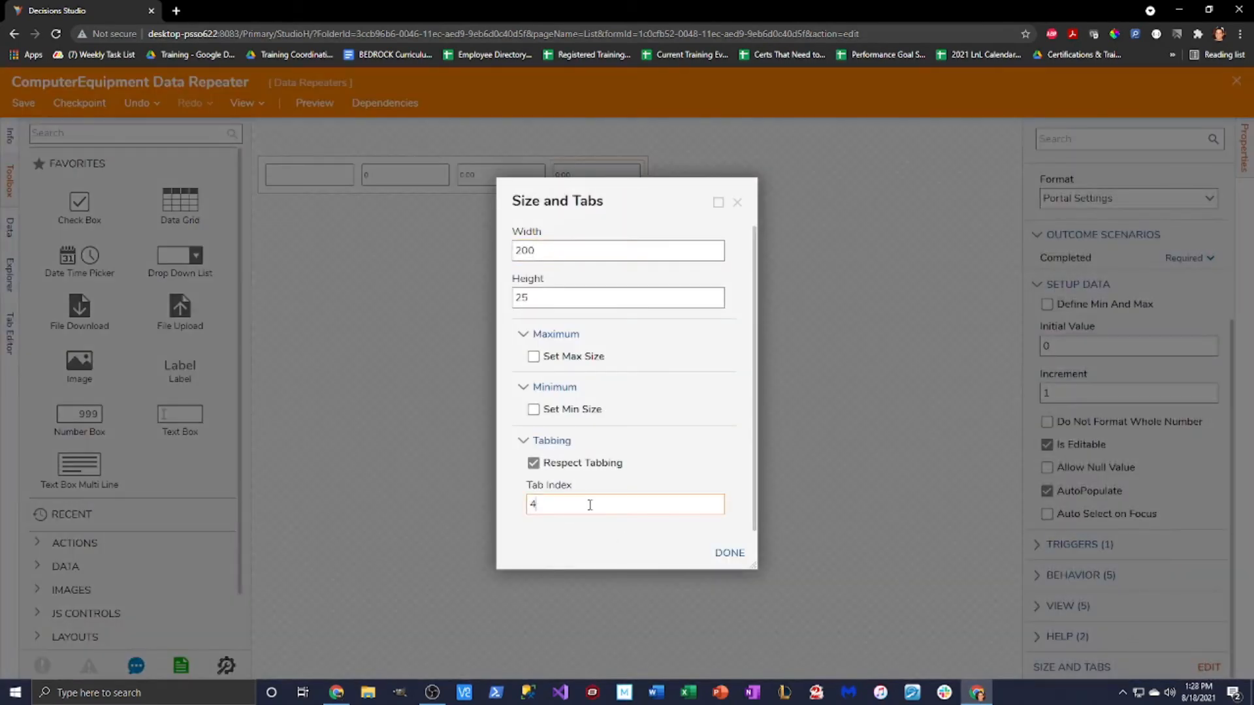
left_click(730, 553)
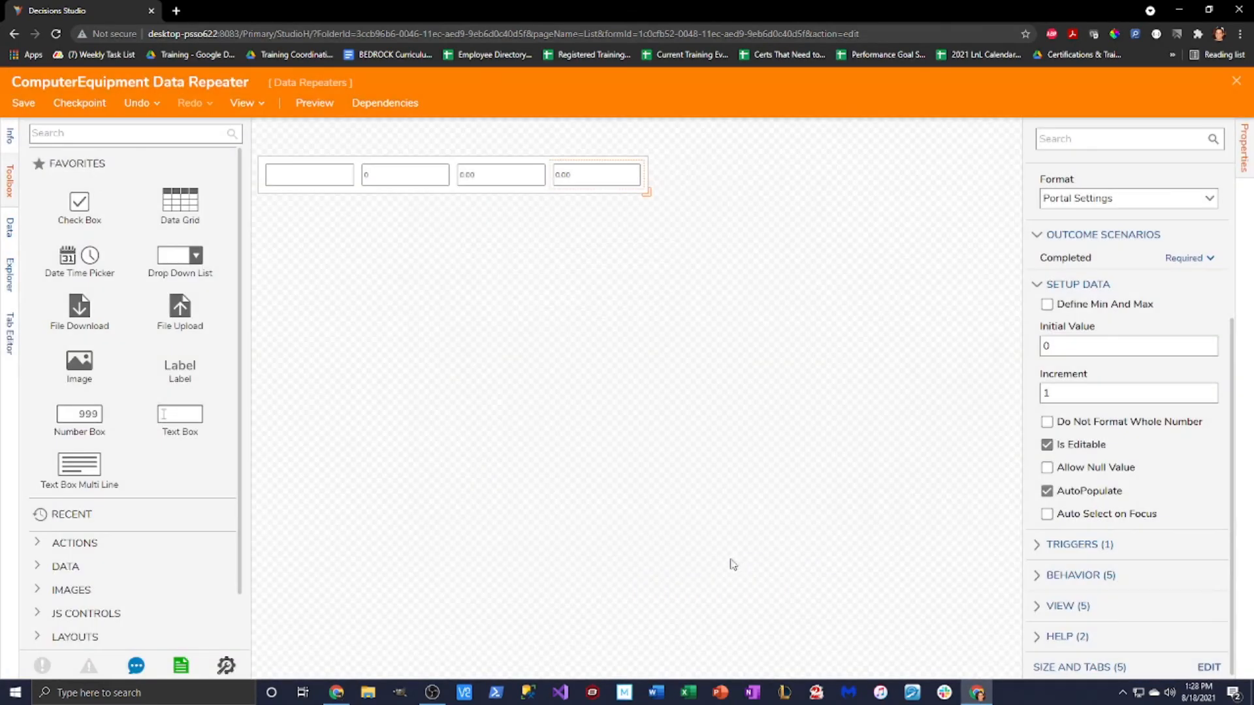
Step: Save and close the ComputerEquipment Data Repeater form and Parent Form
left_click(27, 104)
left_click(757, 459)
left_click(1235, 83)
left_click(23, 103)
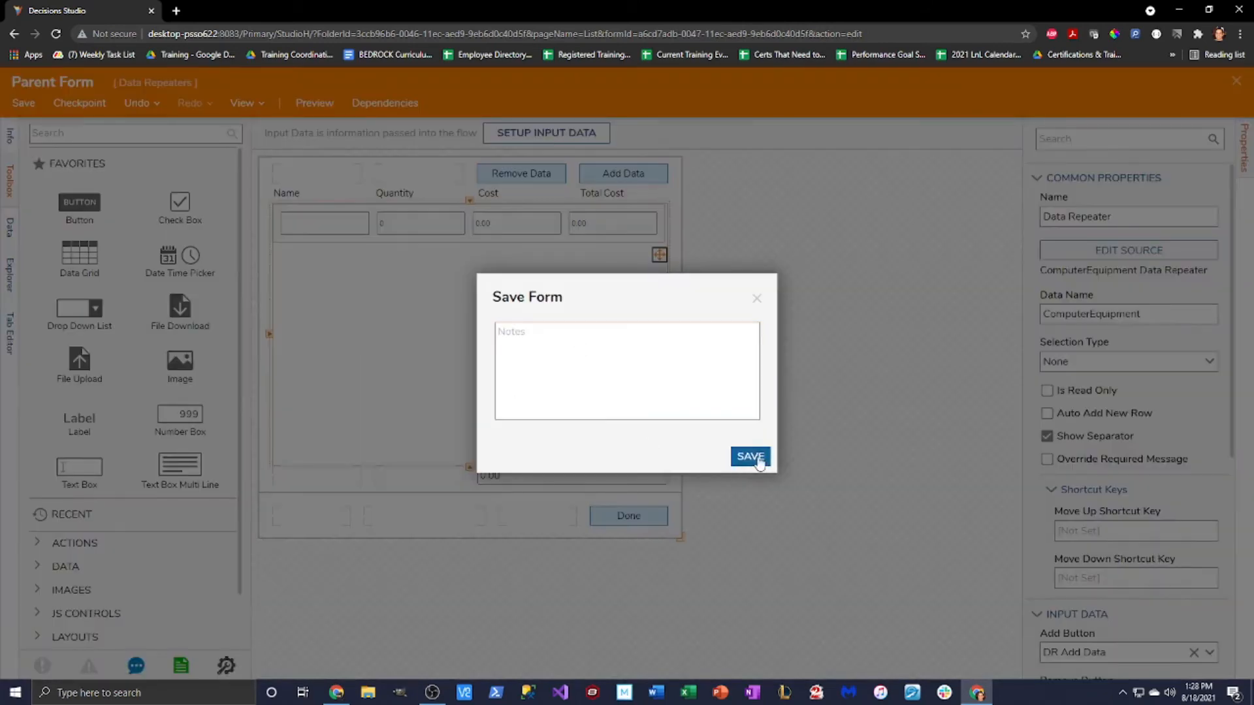
left_click(751, 458)
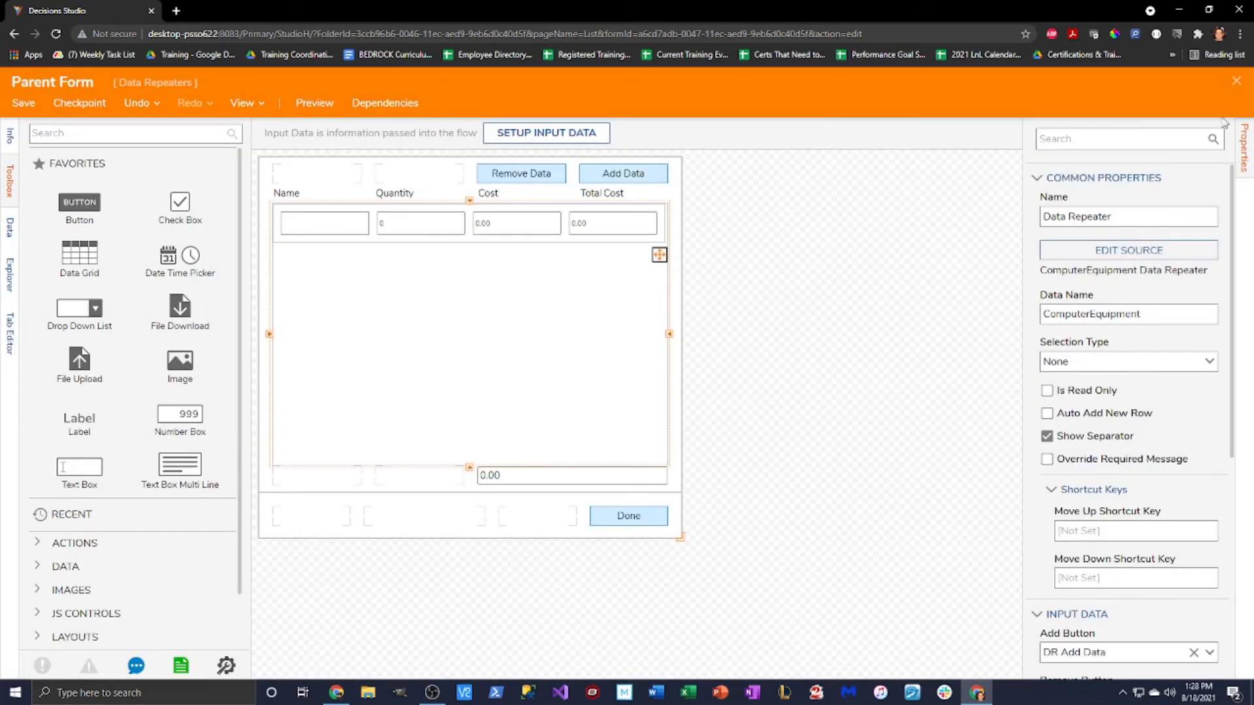
left_click(1236, 81)
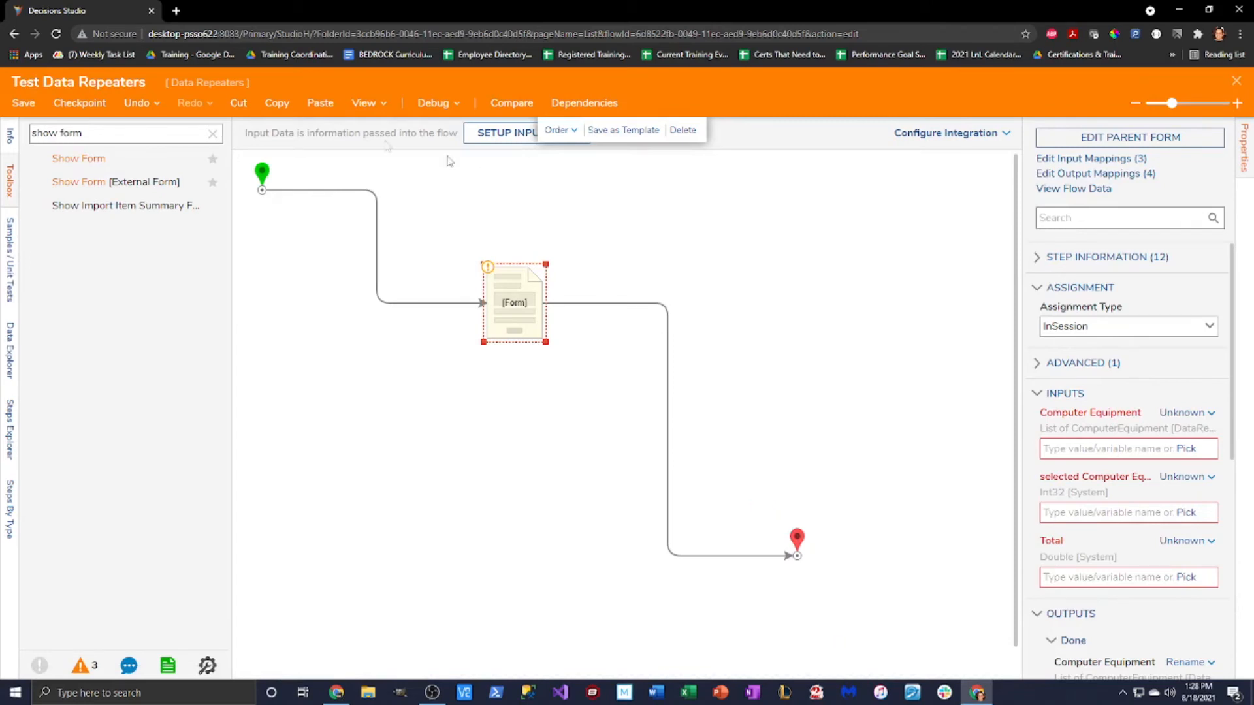
Step: Debug the Test Data Repeaters flow, add a data row to the form and tab through its fields to test the tab order
left_click(434, 103)
left_click(693, 310)
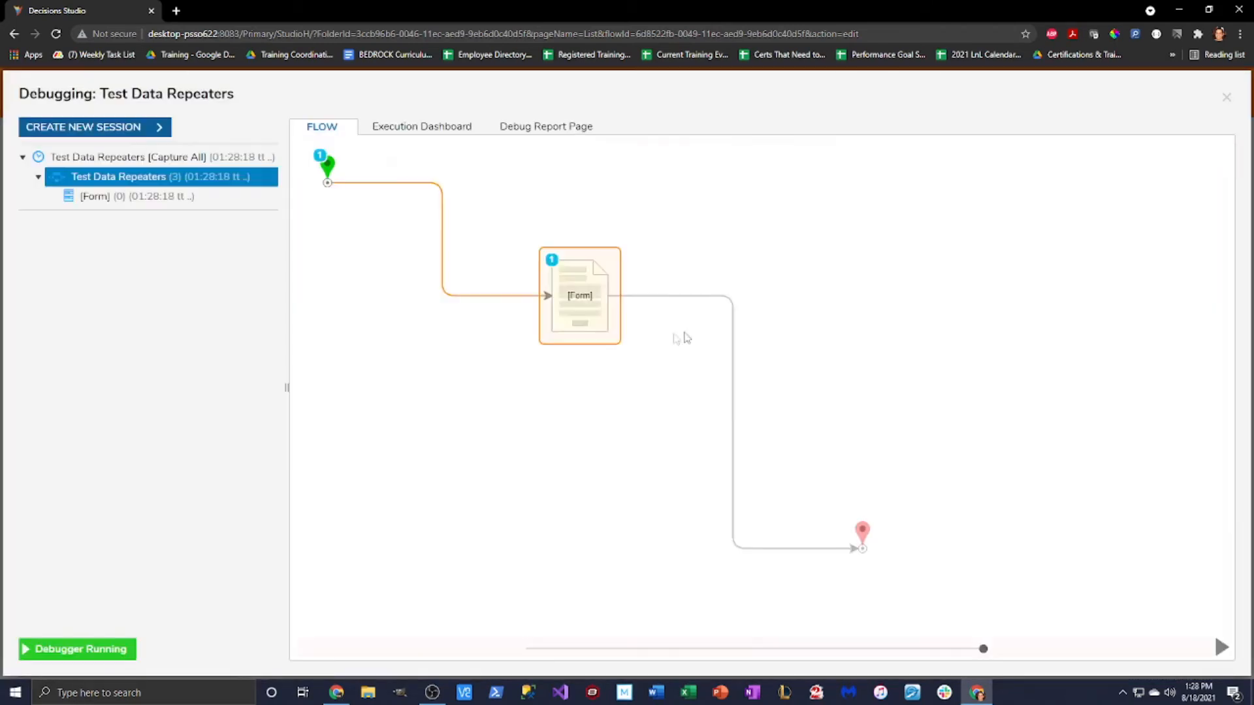
key("Tab")
key("Tab")
key("Tab")
key("Tab")
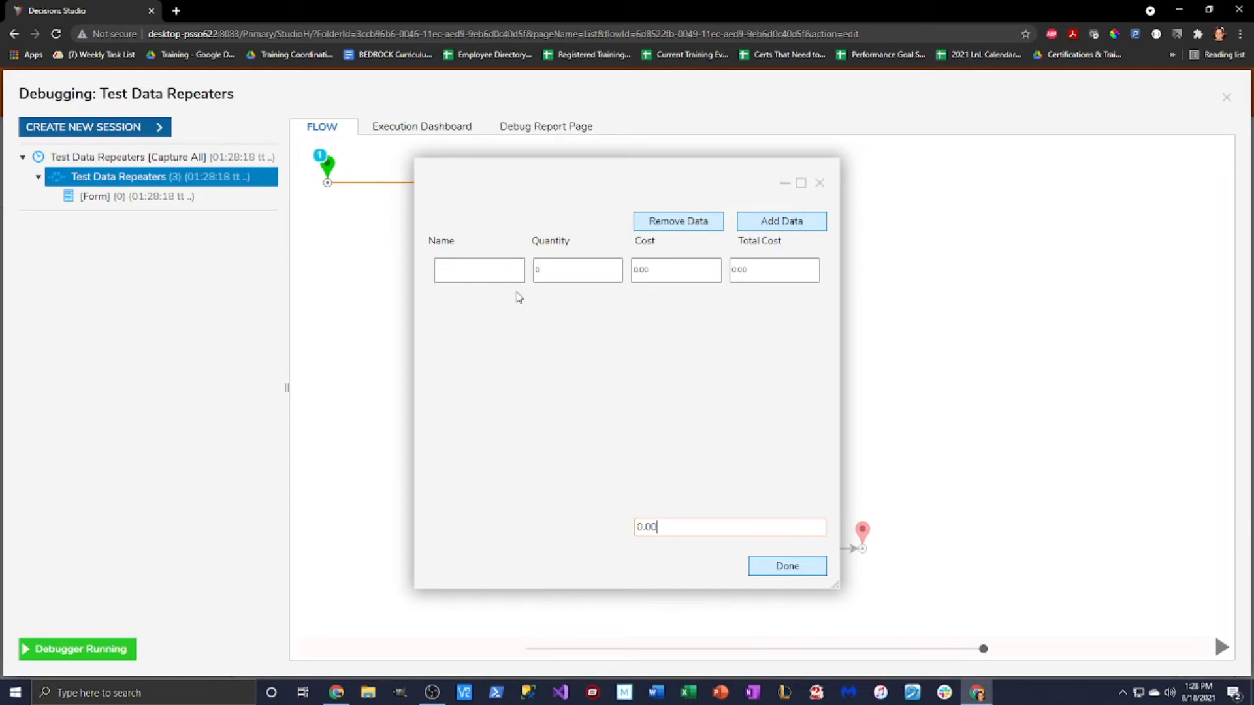
key("Tab")
Step: Fill in the first data row with name Laptop, quantity 2 and cost 500
left_click(472, 270)
left_click(537, 270)
type("2")
left_click(686, 269)
type("500")
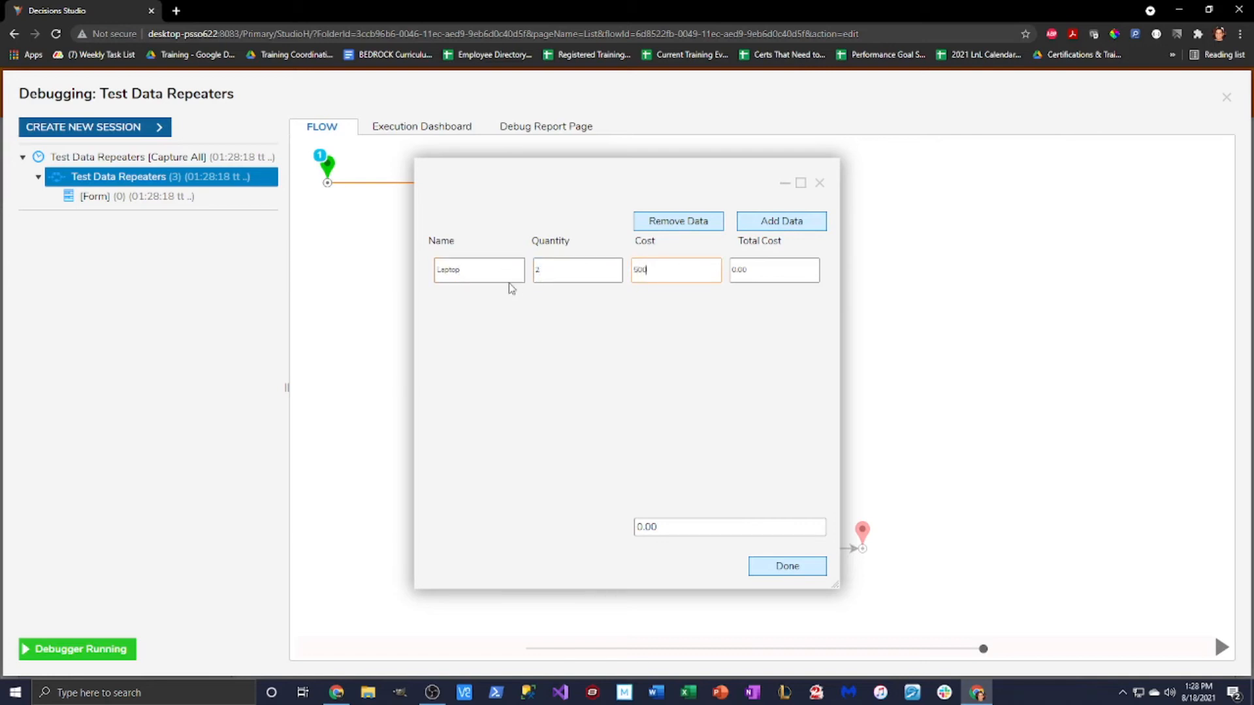
Step: Add a second data row with name Desktop, quantity 1 and cost 1750
left_click(794, 223)
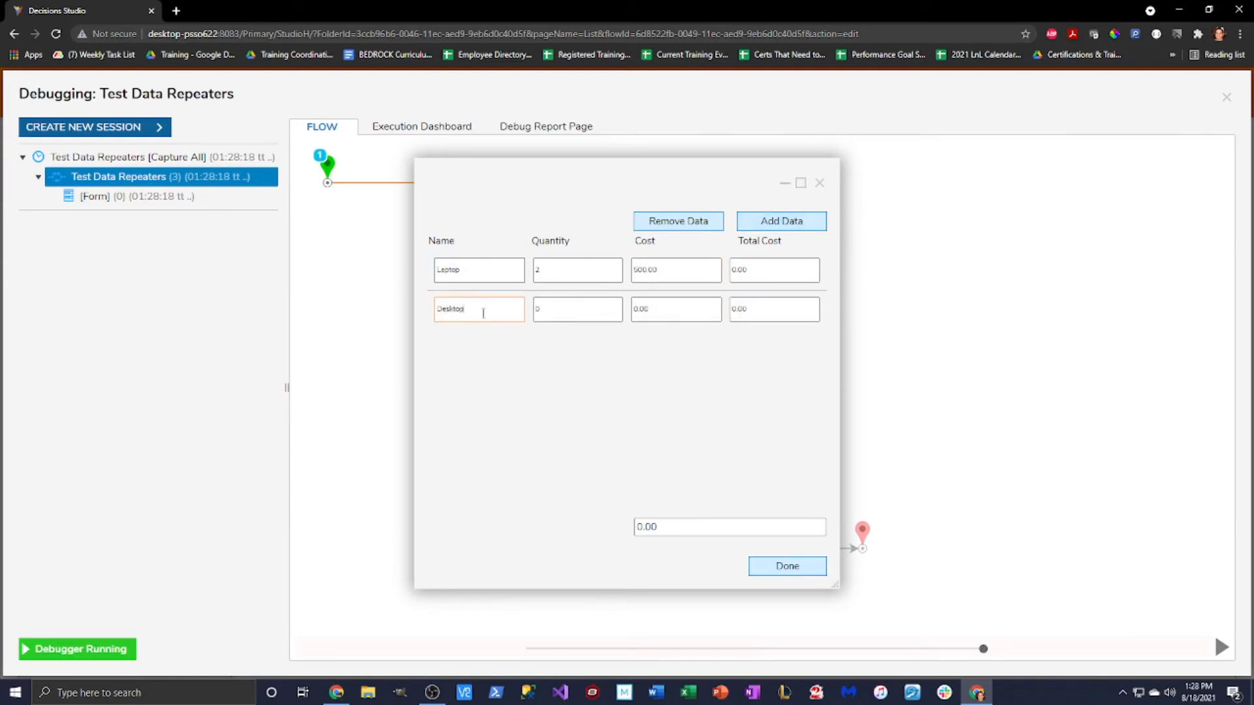
left_click(559, 312)
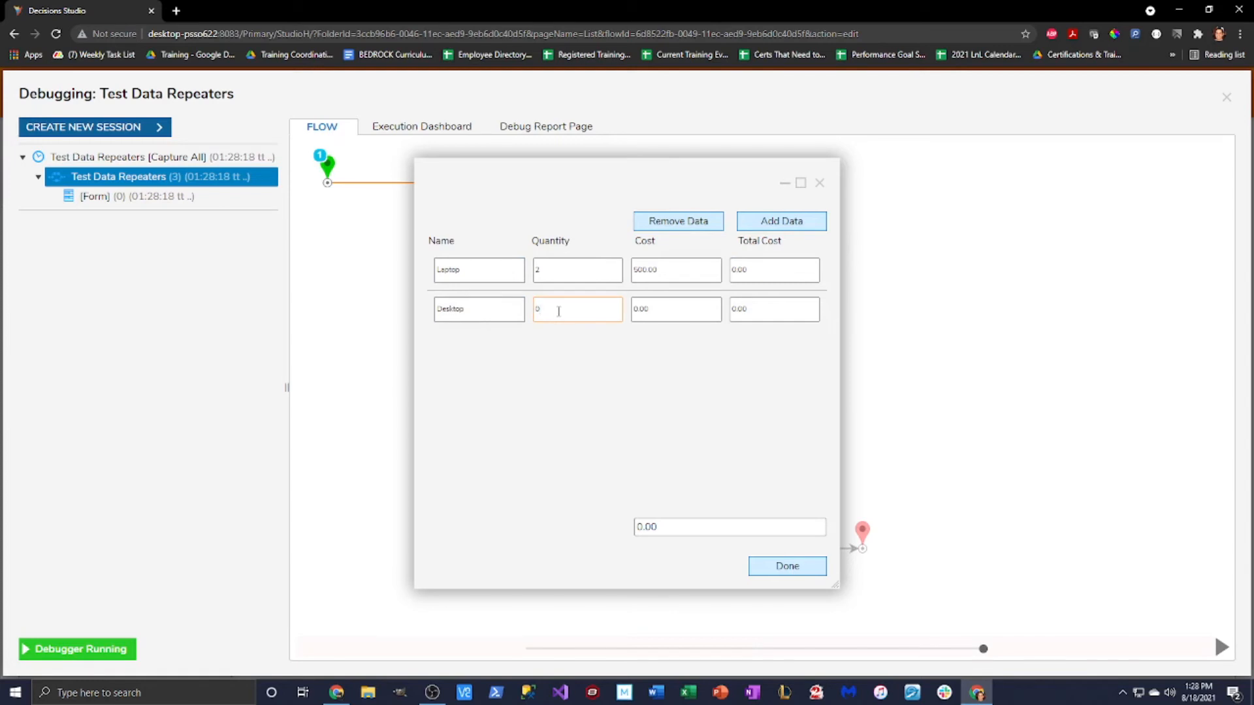
double_click(654, 319)
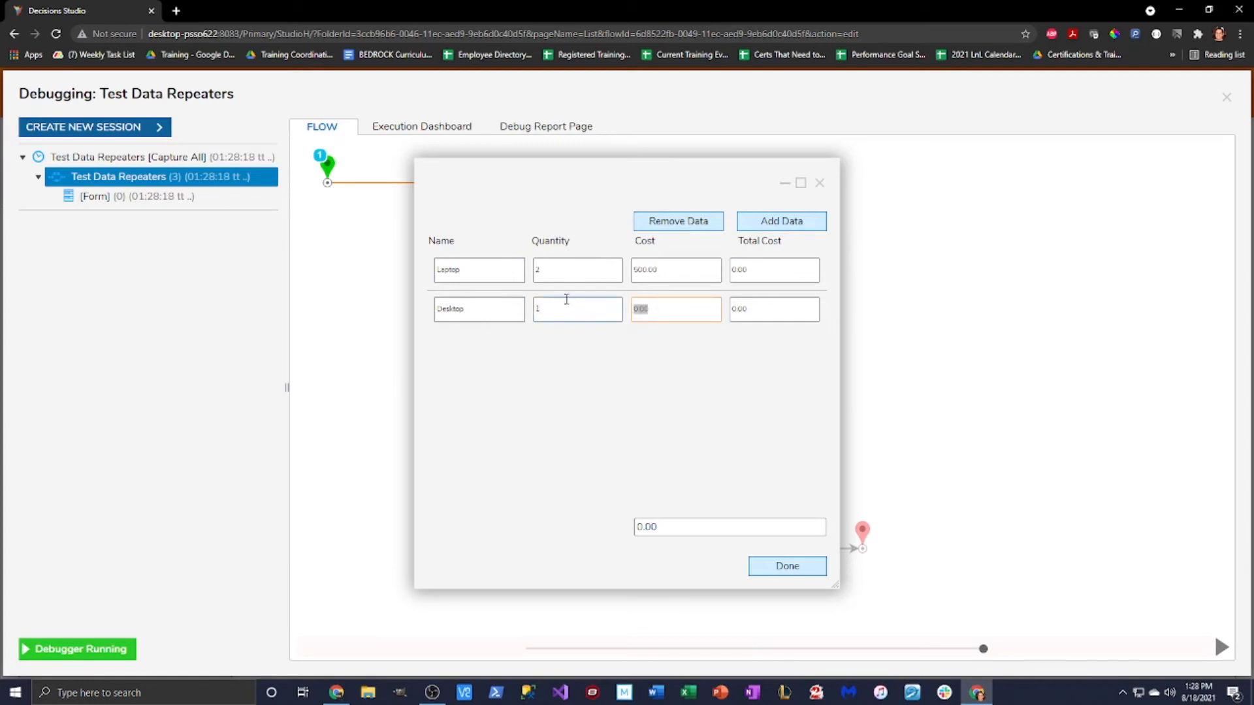
type("1750")
left_click(552, 388)
Step: Add a third data row with name Server, quantity 2 and cost 2000, and check the overall total box
left_click(808, 226)
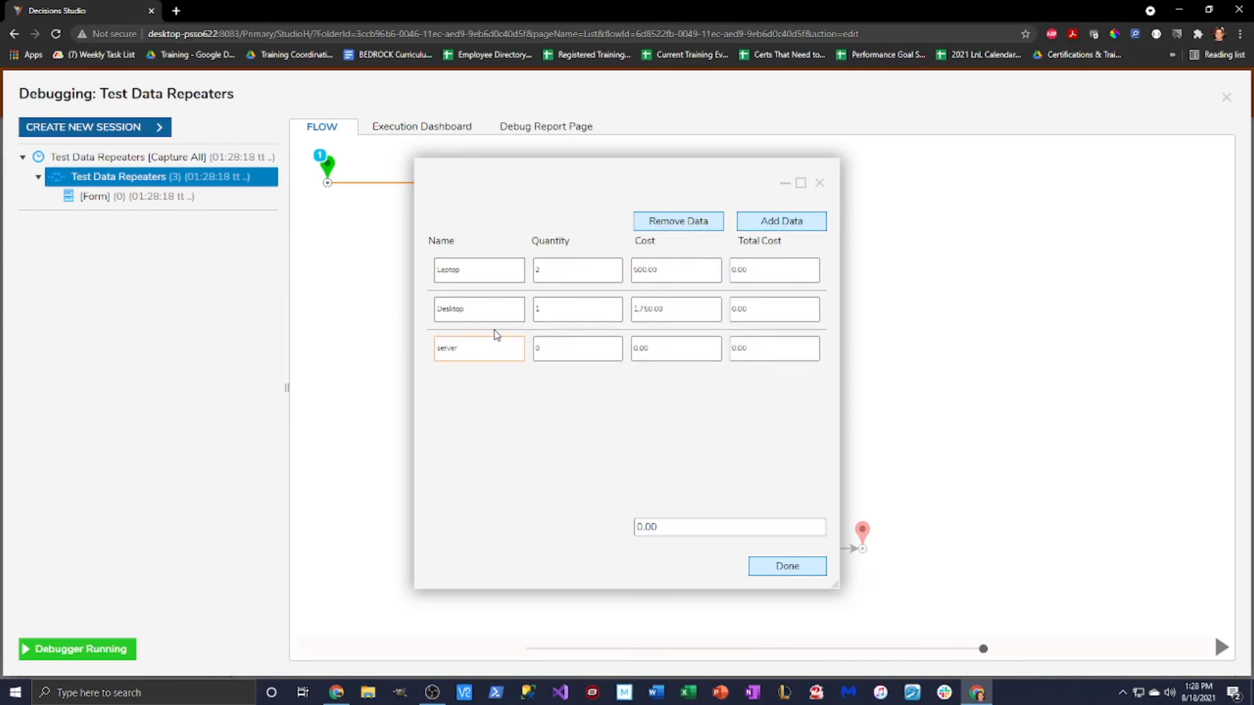
key("Tab")
type("2")
key("Tab")
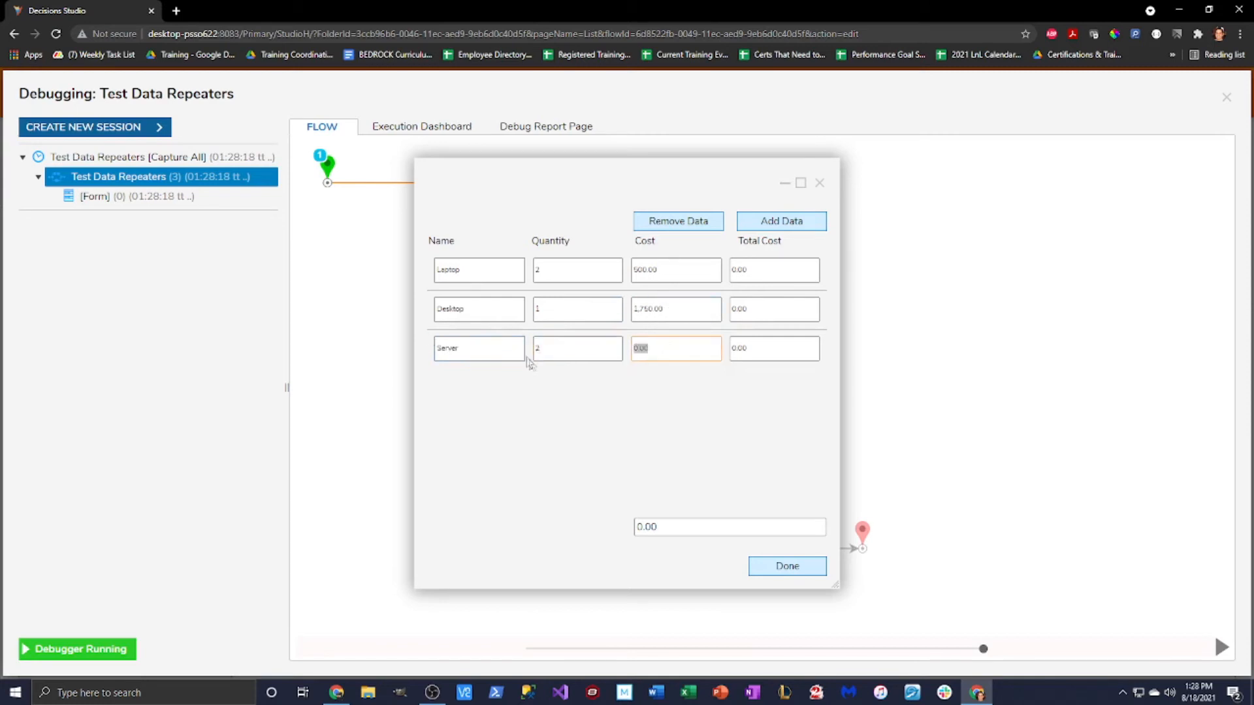
type("4")
left_click(678, 387)
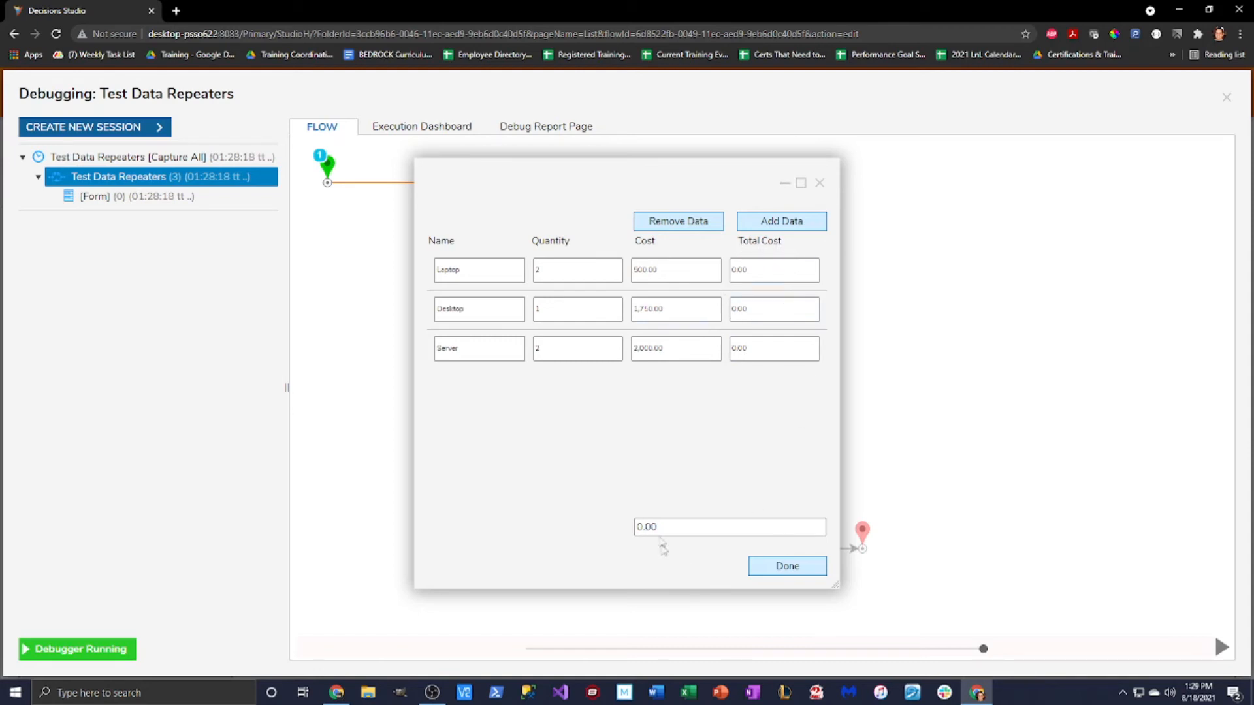
mouse_move(639, 527)
left_mouse_down()
mouse_move(693, 527)
mouse_move(655, 529)
left_mouse_up()
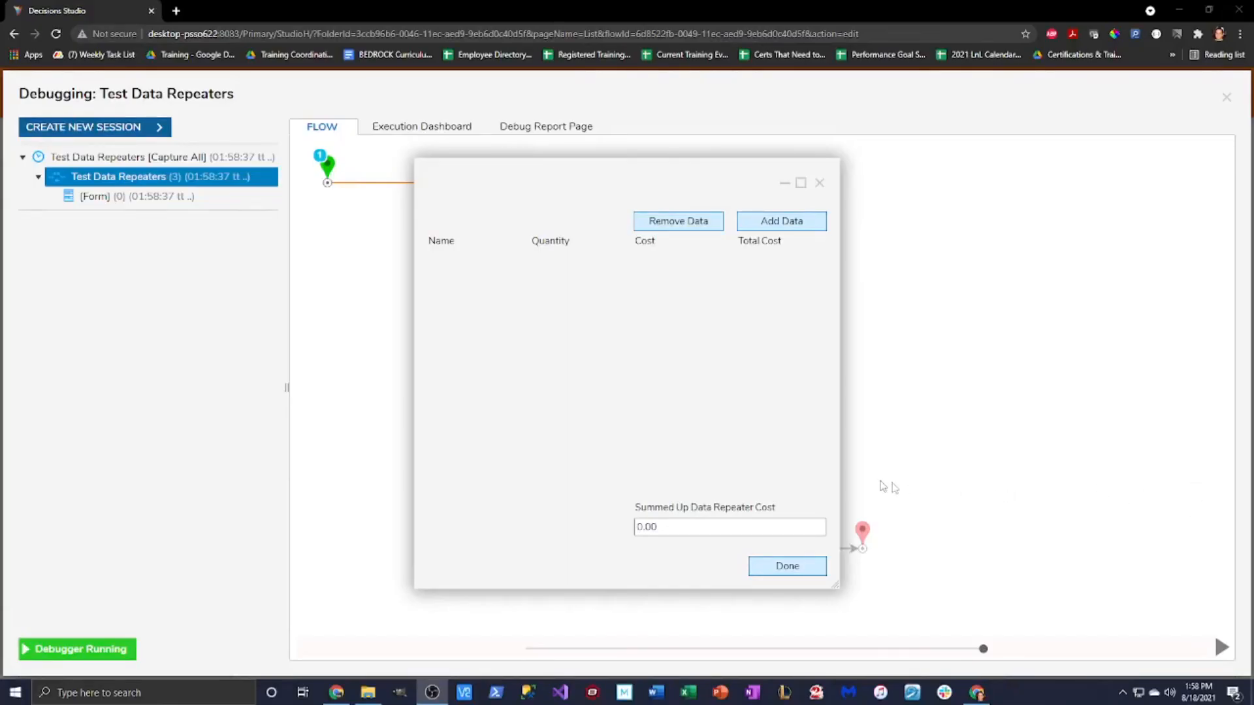
Step: Add a data row with quantity 2 and cost 500, and check the Summed Up Data Repeater Cost box
left_click(782, 222)
left_click(573, 269)
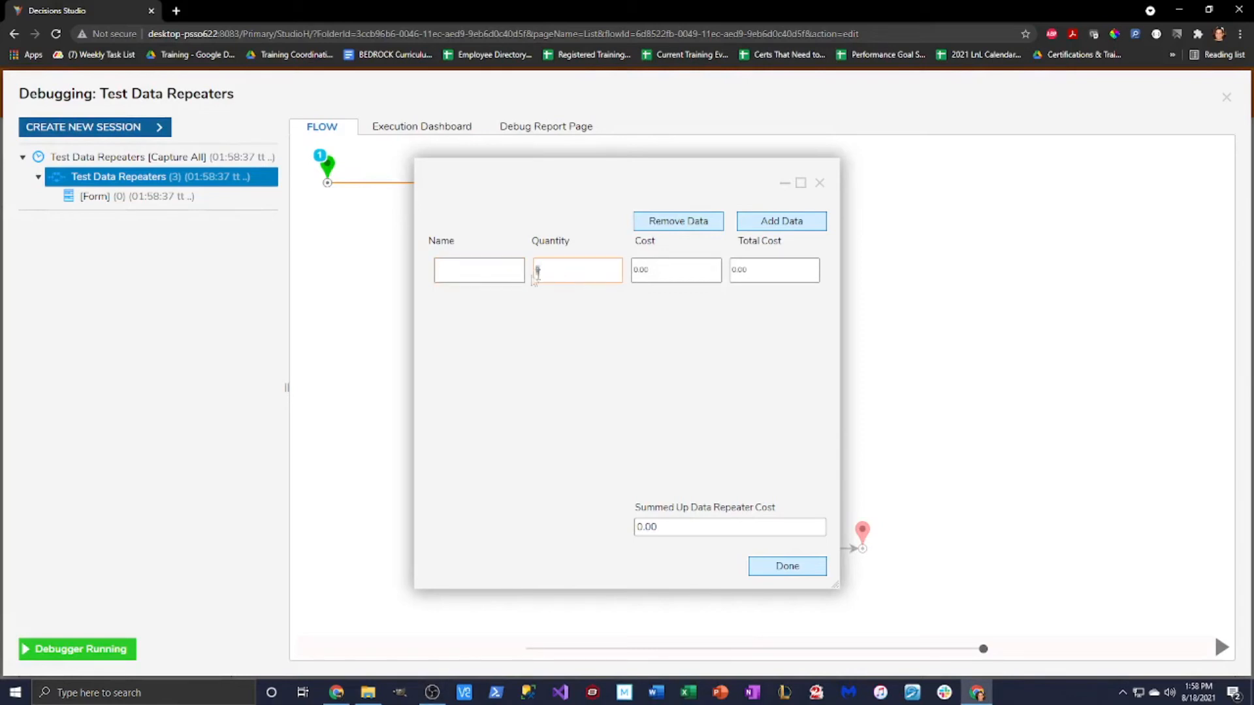
type("2")
key("Tab")
type("5")
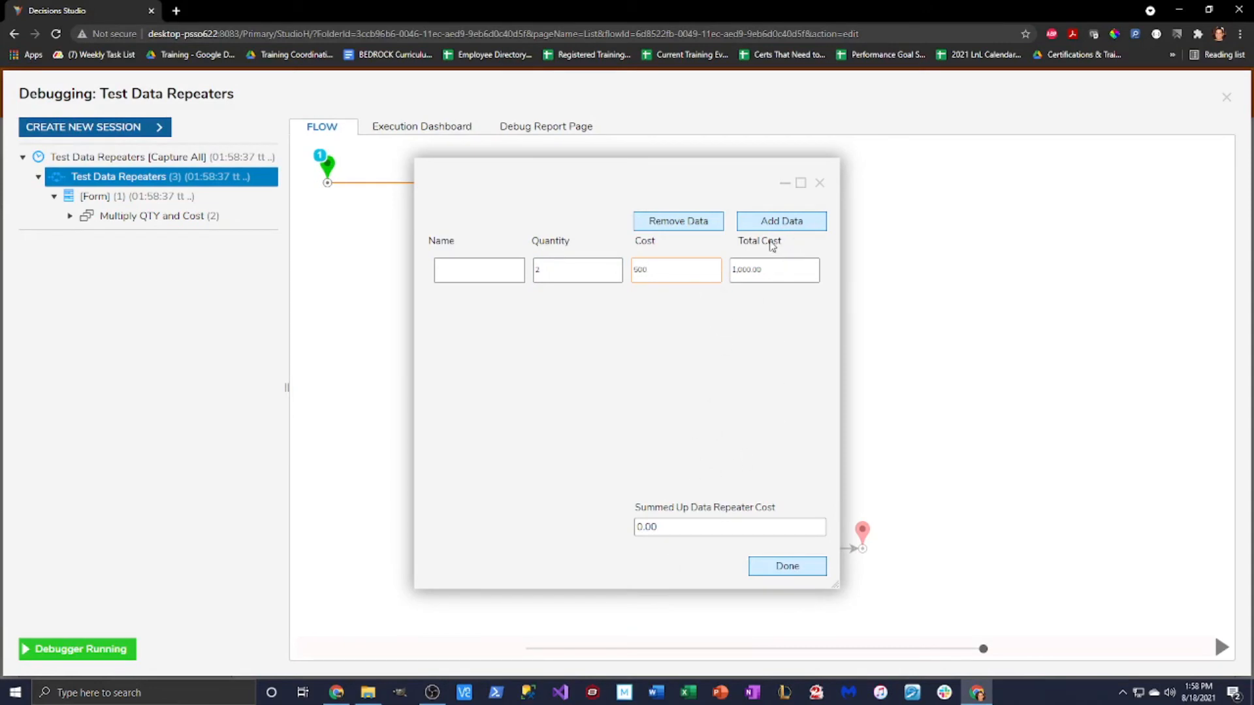
left_click(675, 526)
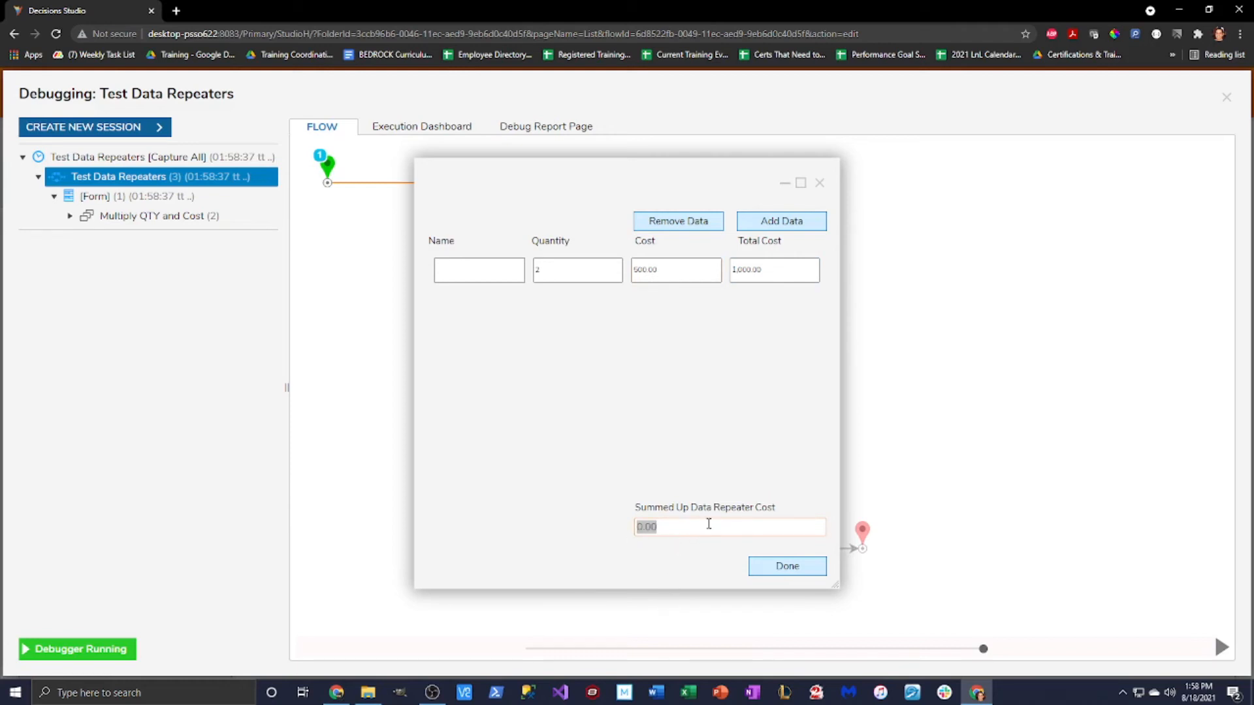
Step: Close the running form and the debugger, and open Parent Form from its flow step for editing
left_click(819, 183)
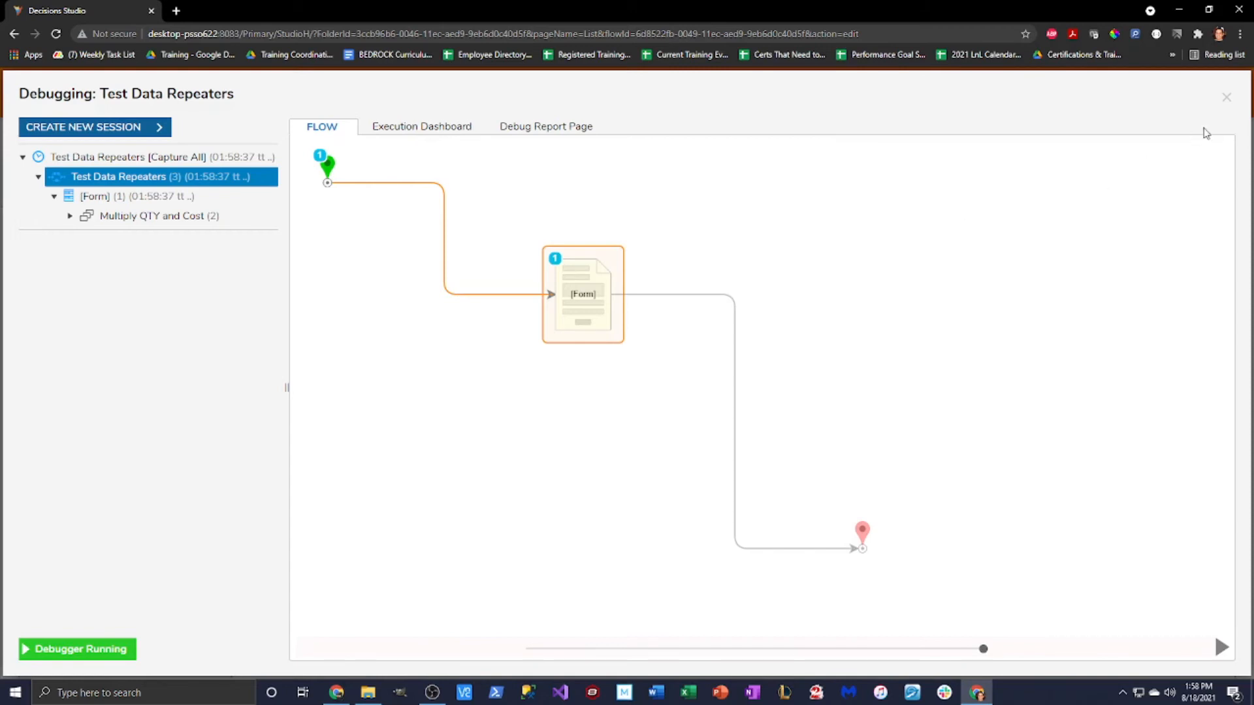
left_click(1227, 97)
left_click(520, 287)
left_click(1117, 132)
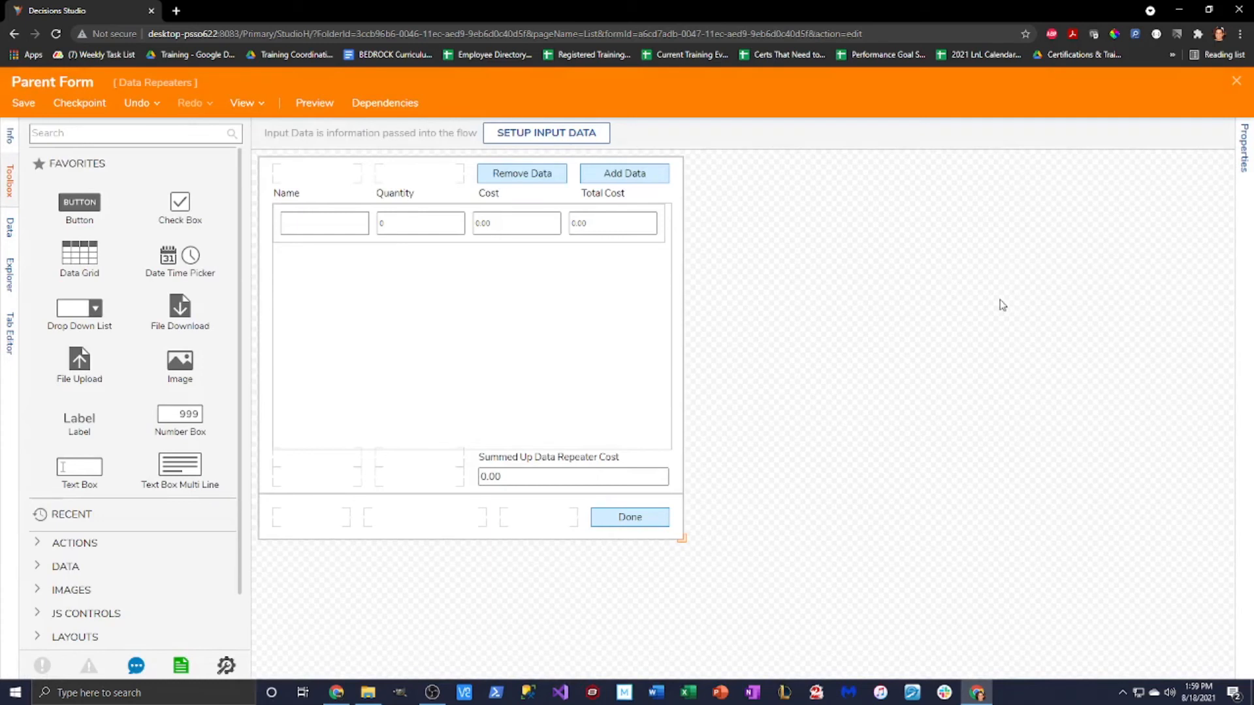
Step: Add an active form flow to Parent Form's form rules and name it "Sum Up DR Total Cost"
left_click(1243, 147)
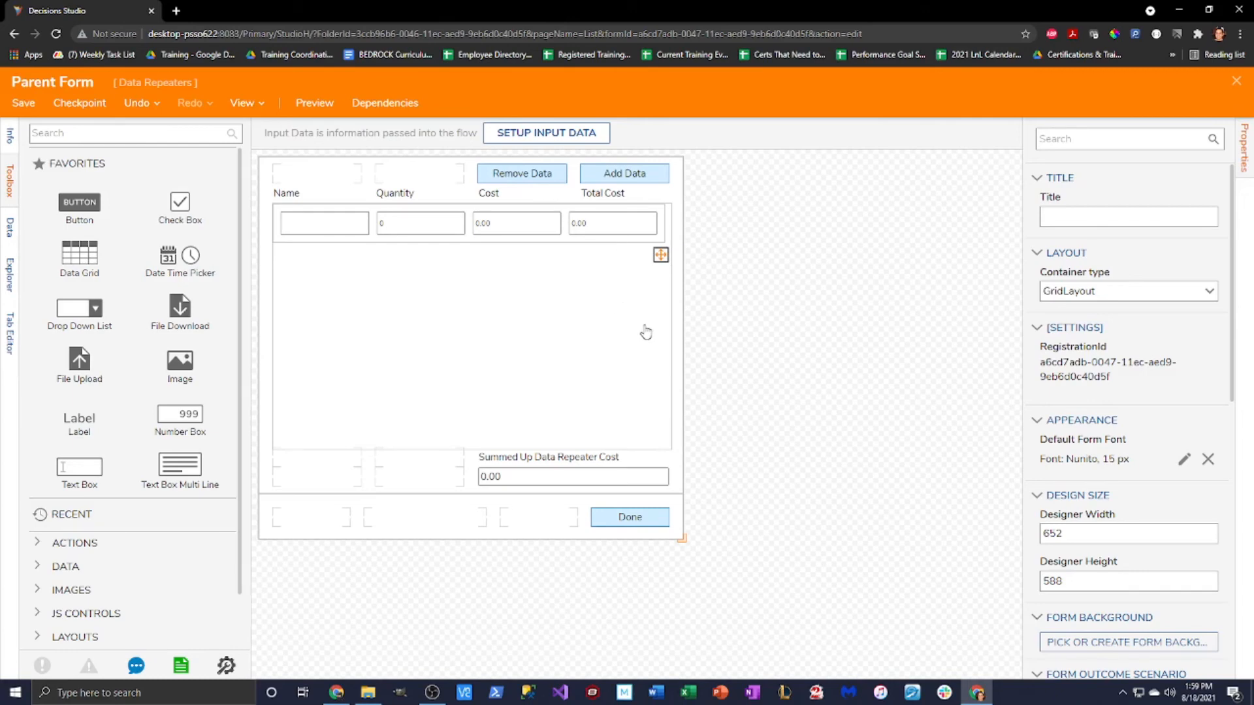
scroll(1137, 398, "down", 3)
scroll(1150, 410, "down", 2)
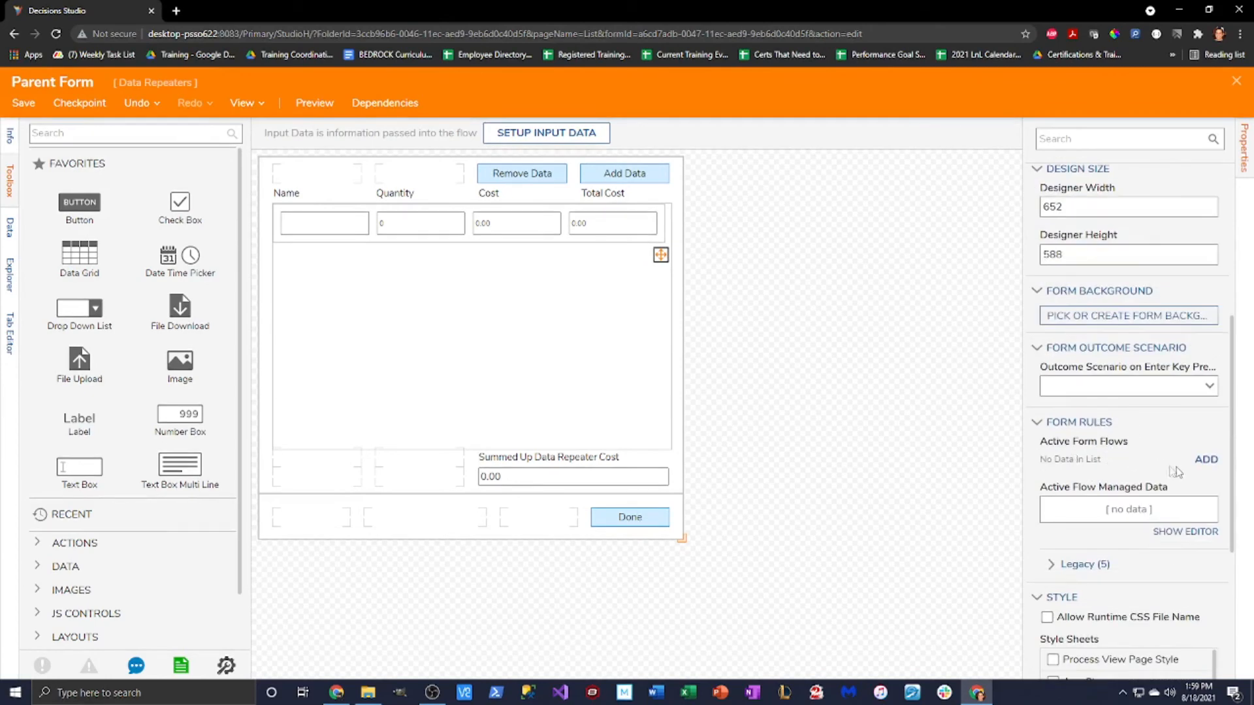
left_click(1207, 459)
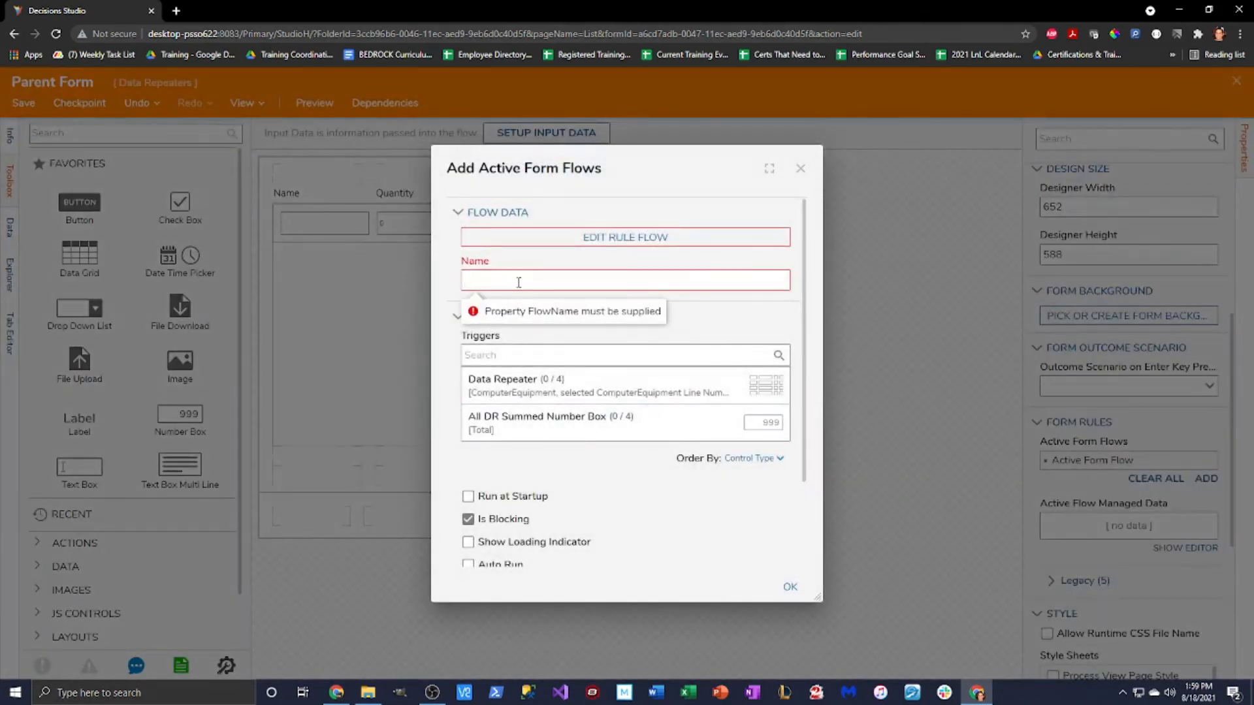
type("Sum Up DR Total Cost")
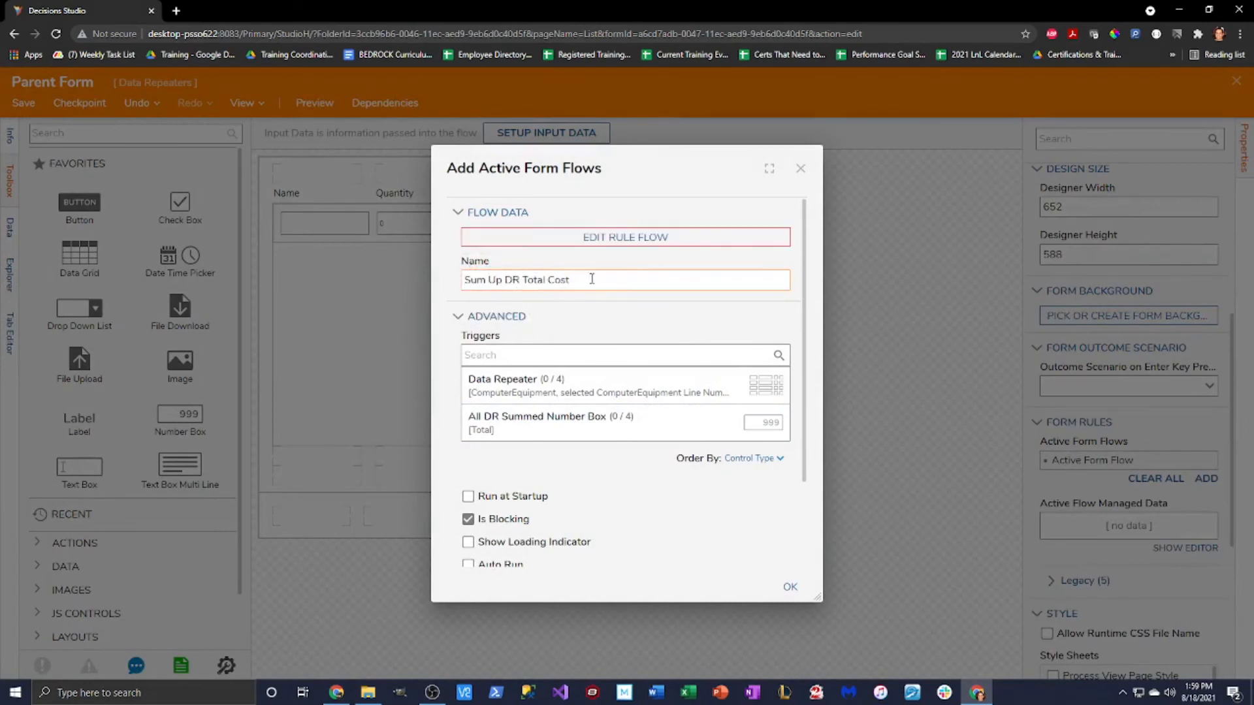
Step: Open the active form flow's rule flow for editing and name it "Sum Up DR Total Cost" as well
left_click_drag(592, 279, 418, 278)
key("ctrl+c")
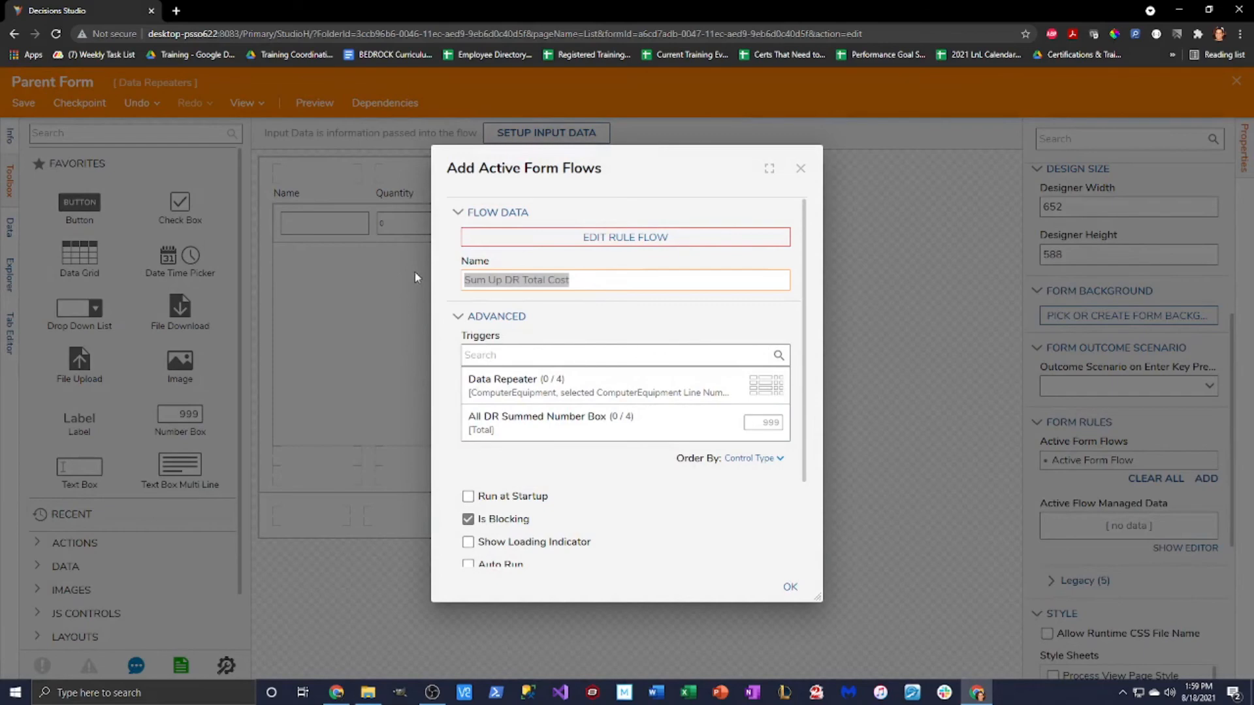
left_click(594, 237)
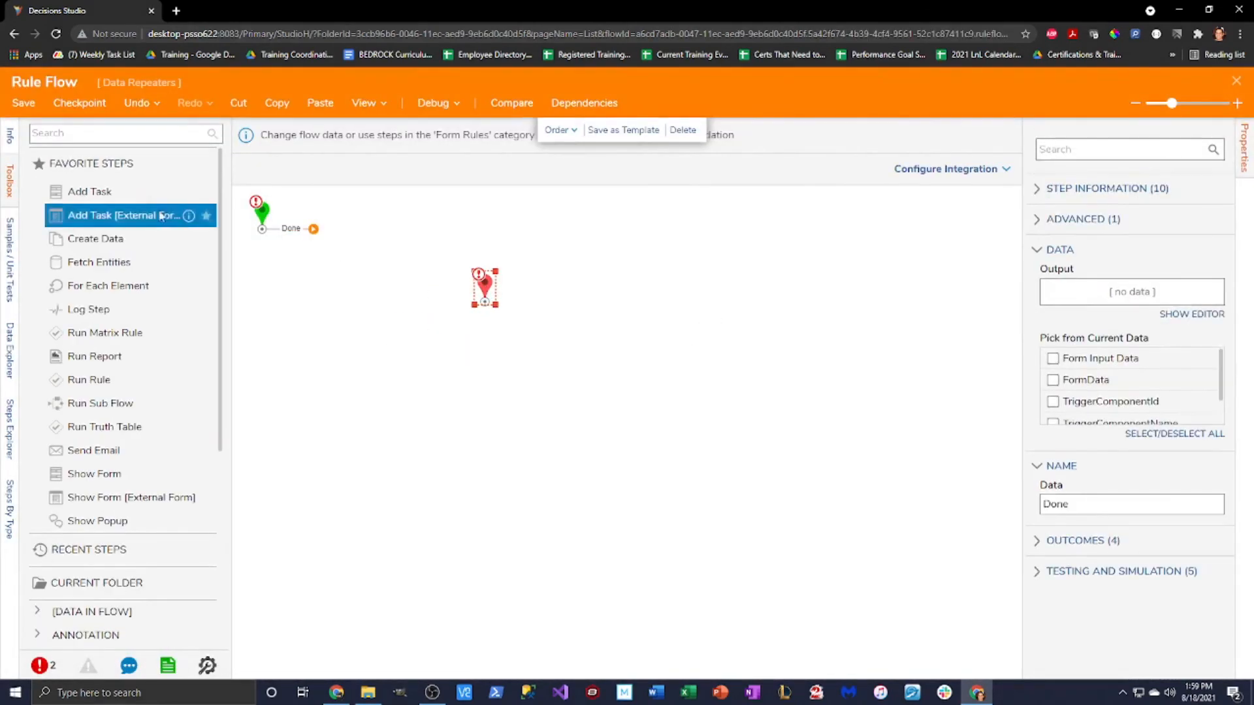
left_click(11, 137)
left_click_drag(78, 176, 30, 176)
key("ctrl+v")
left_click(9, 178)
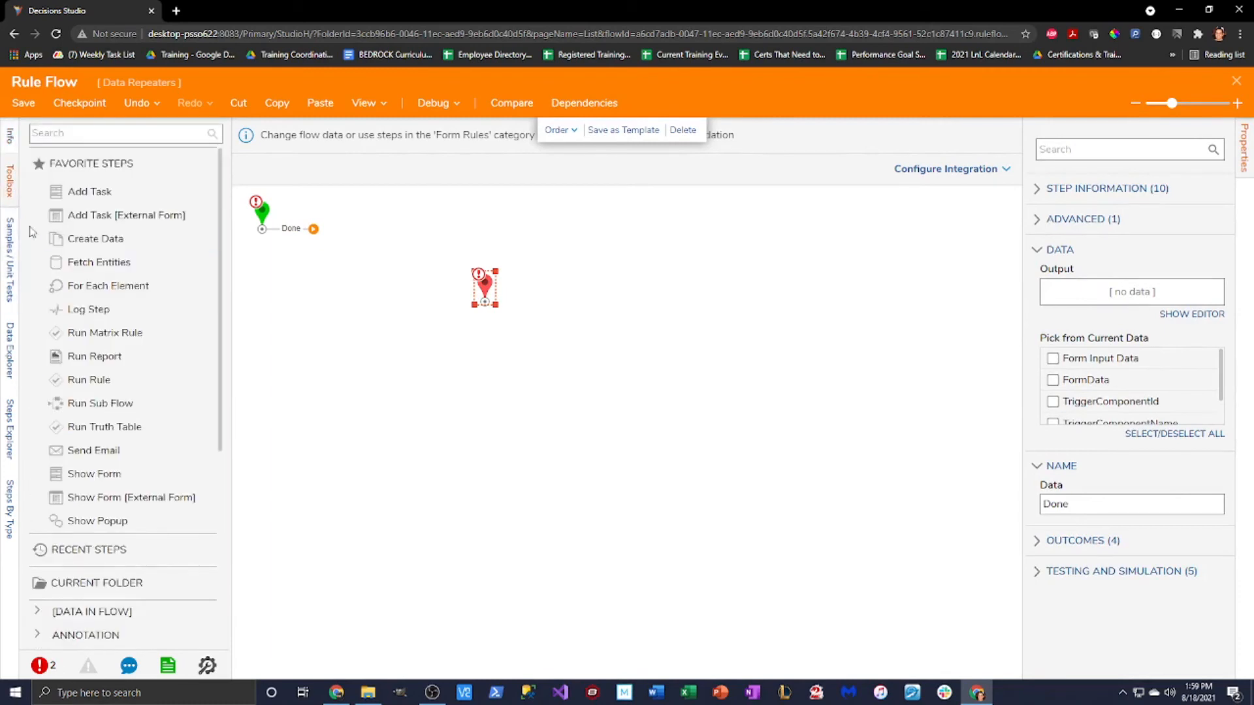
Step: Add a Sum step after the start of the rule flow and connect its Done outcome to the end step
left_click(124, 134)
type("Sum")
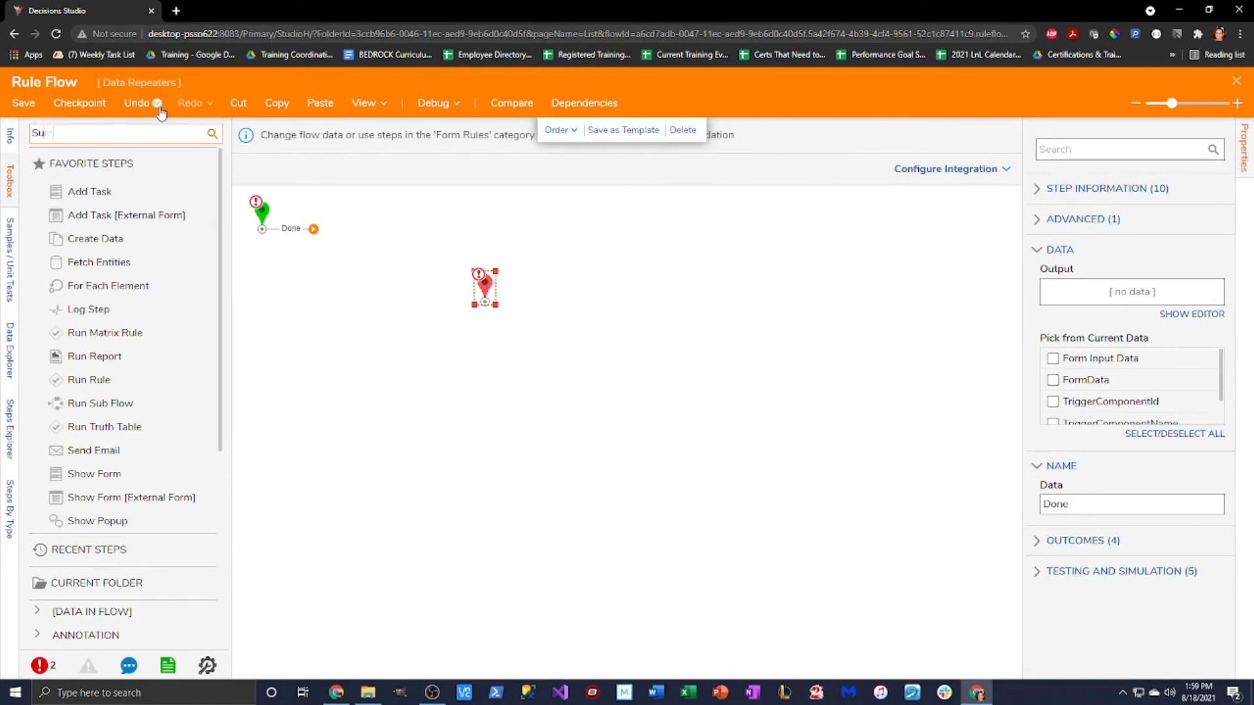
left_click_drag(62, 252, 380, 230)
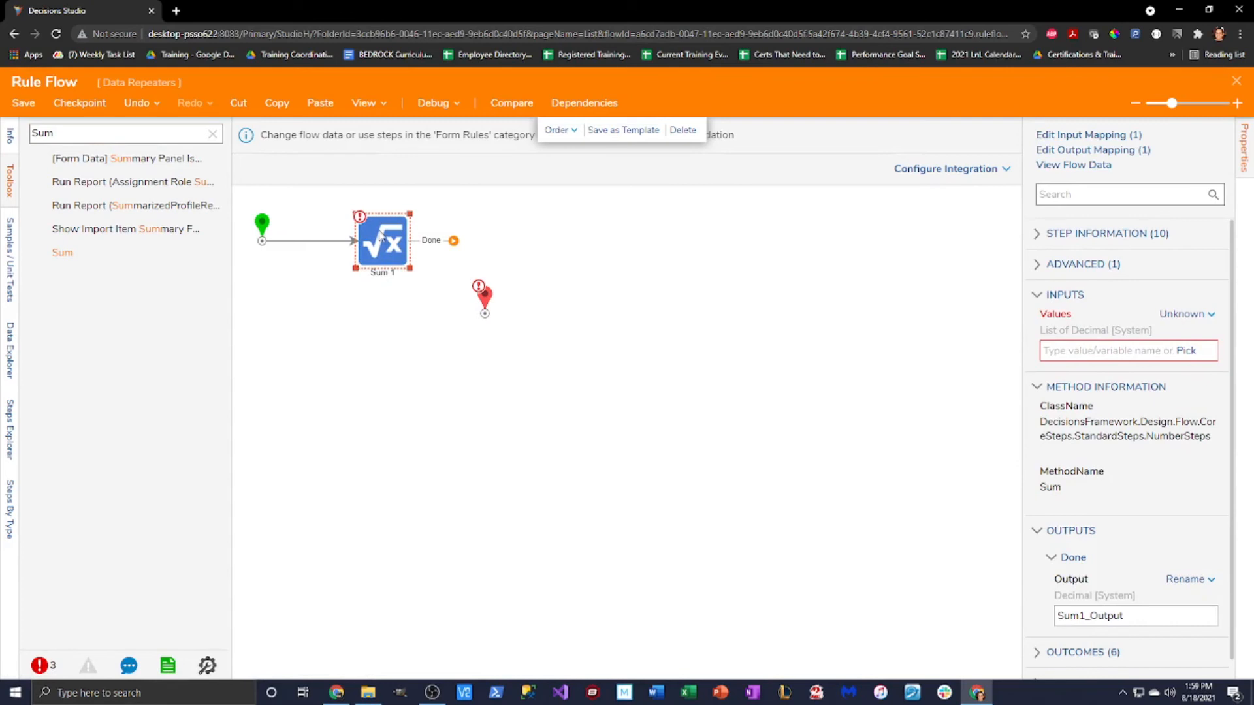
left_click_drag(492, 302, 501, 239)
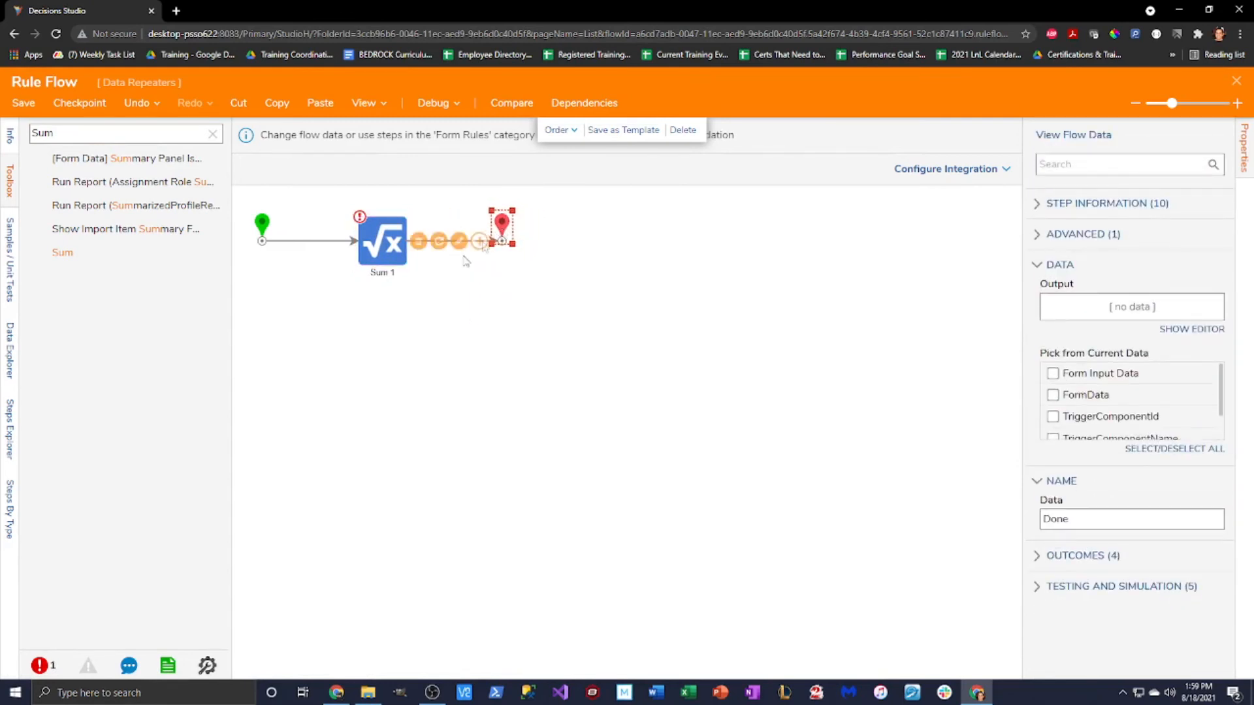
Step: Map the Sum step's Values input from the flow to FormData.DataRepeater.Item Source.All TotalCost
left_click(384, 256)
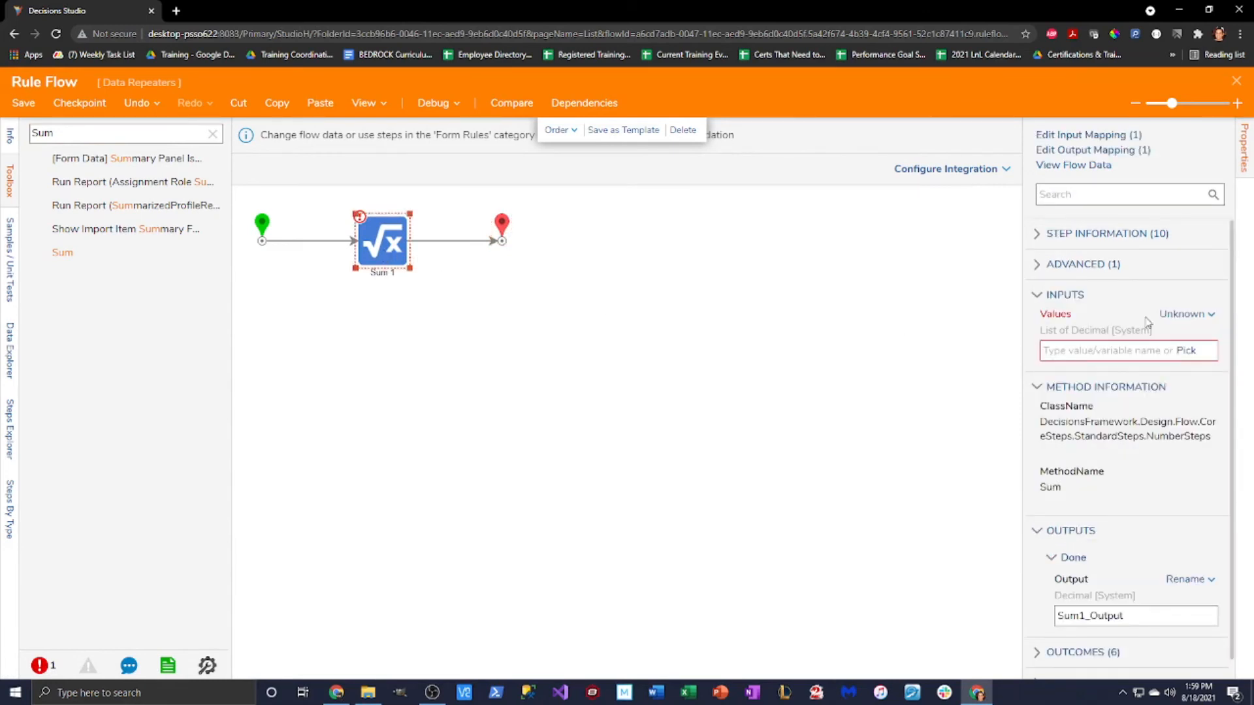
left_click(1193, 316)
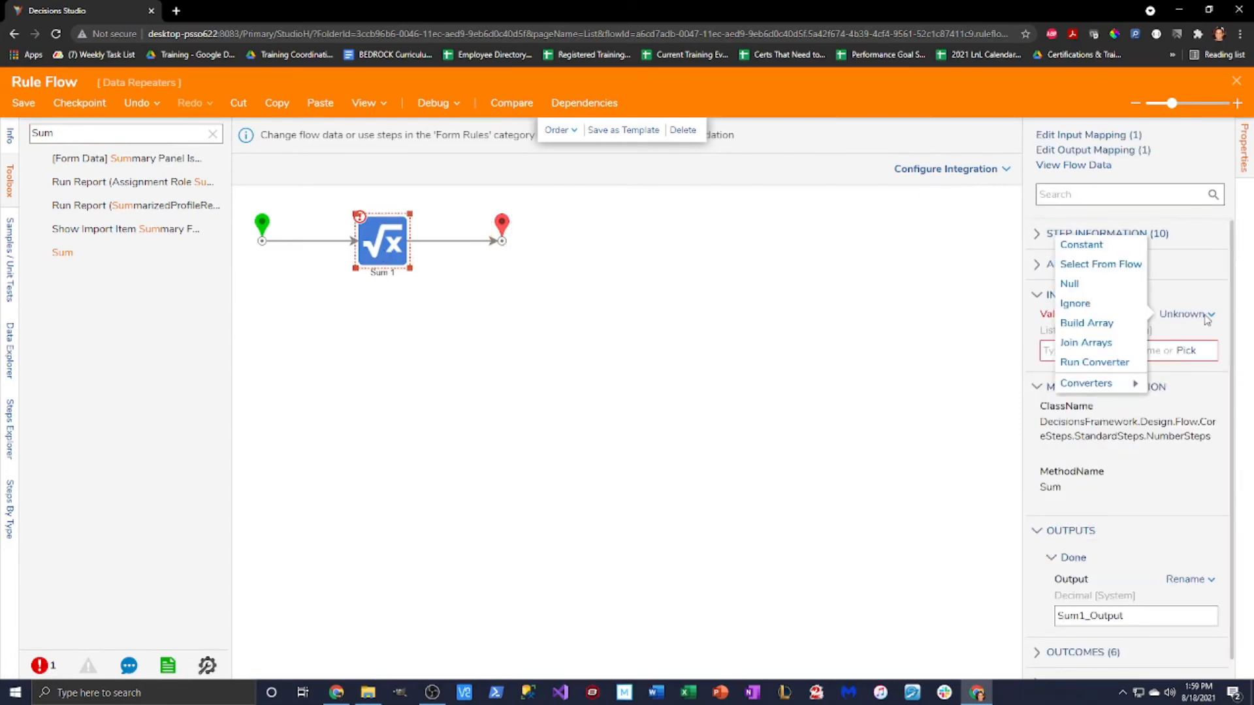
left_click(1127, 274)
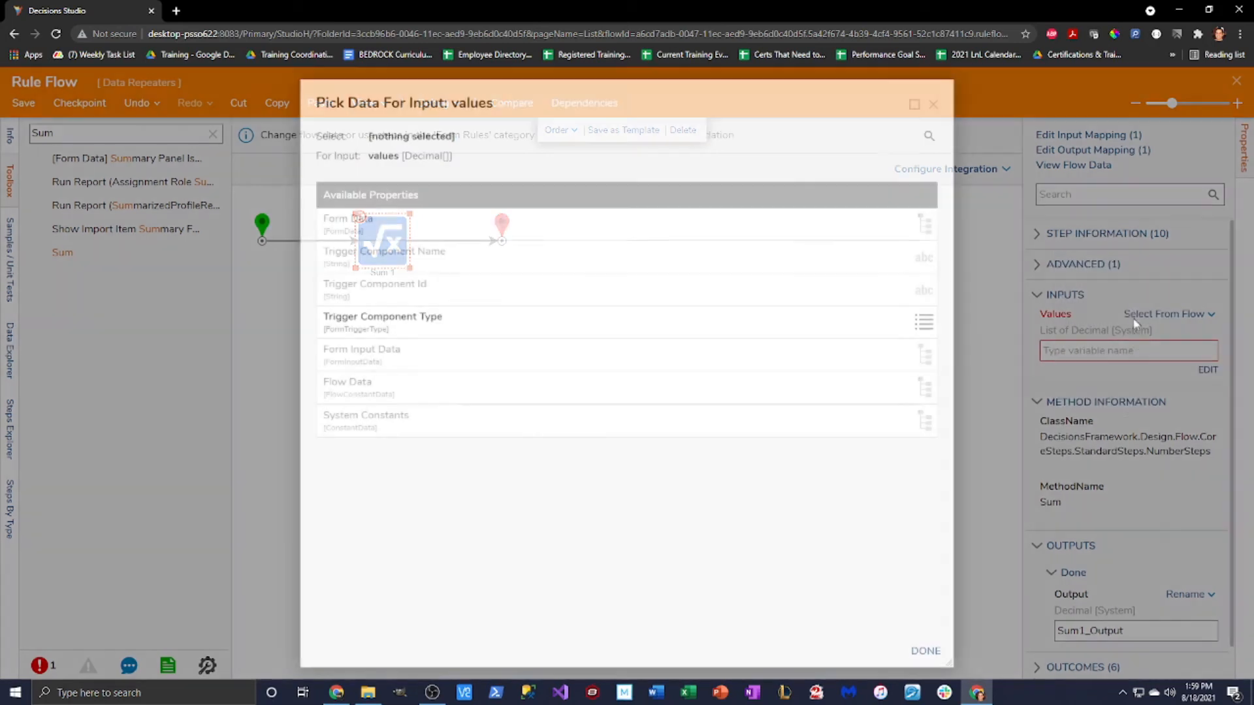
left_click(462, 222)
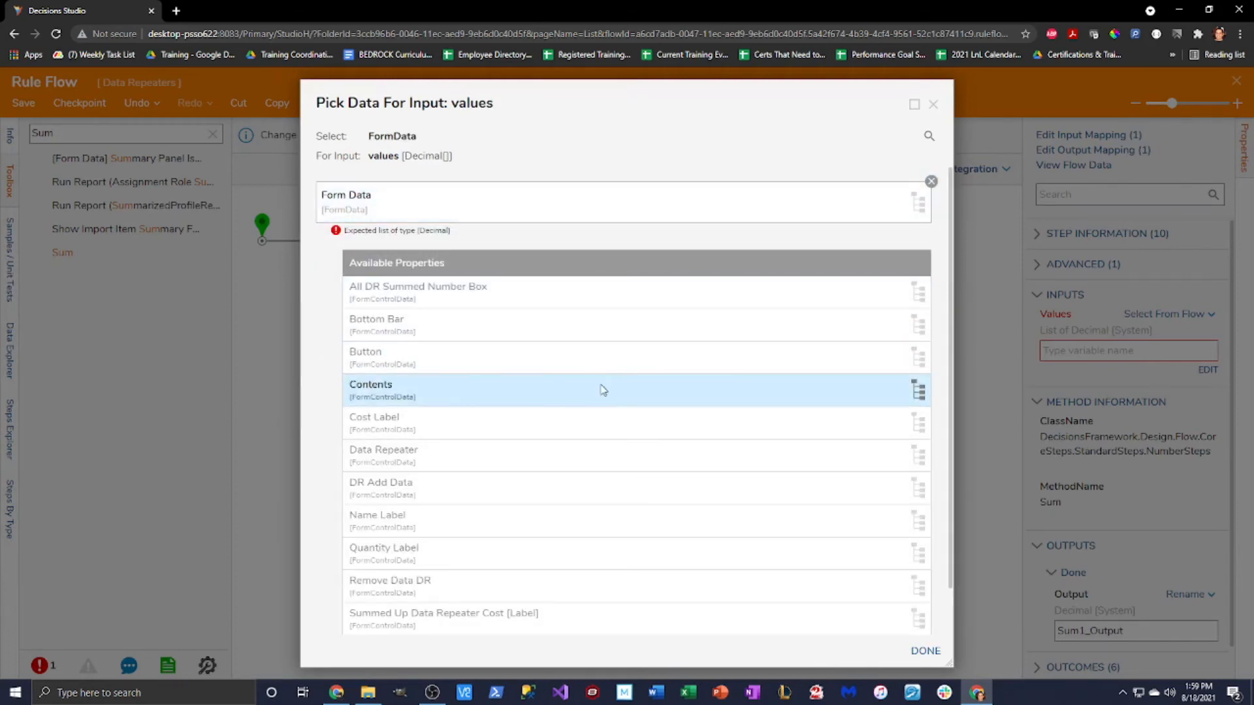
left_click(488, 451)
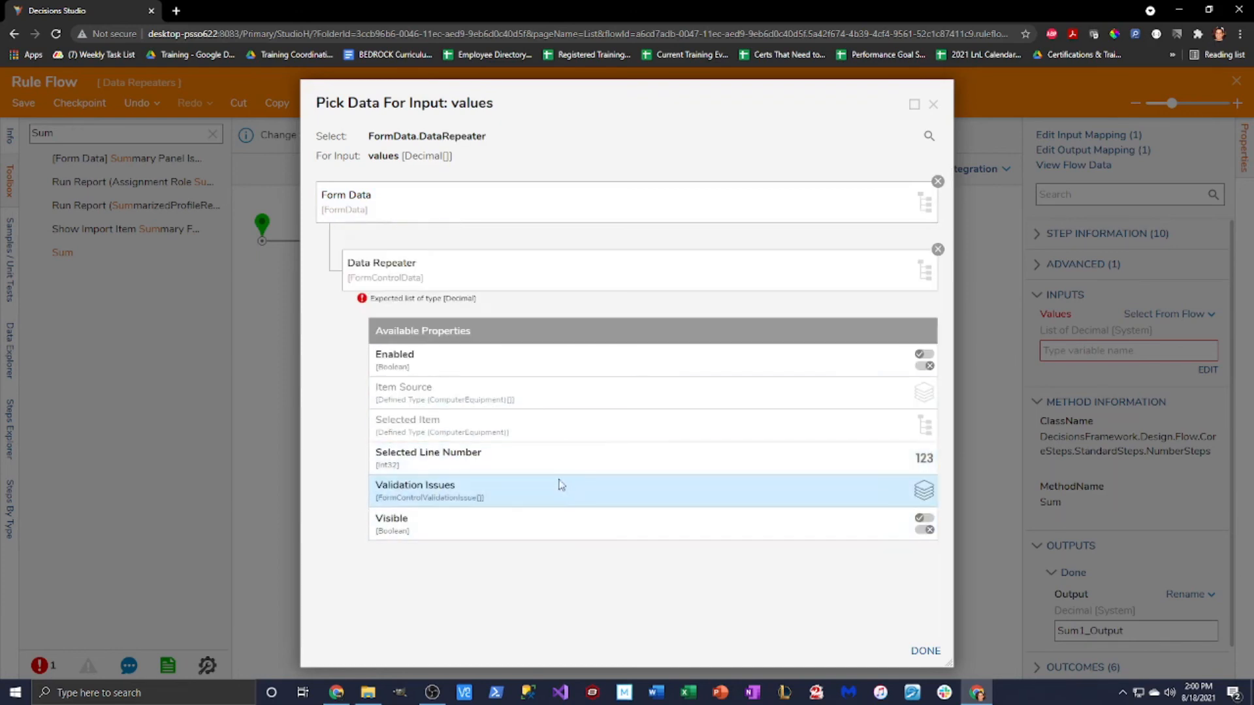
left_click(516, 402)
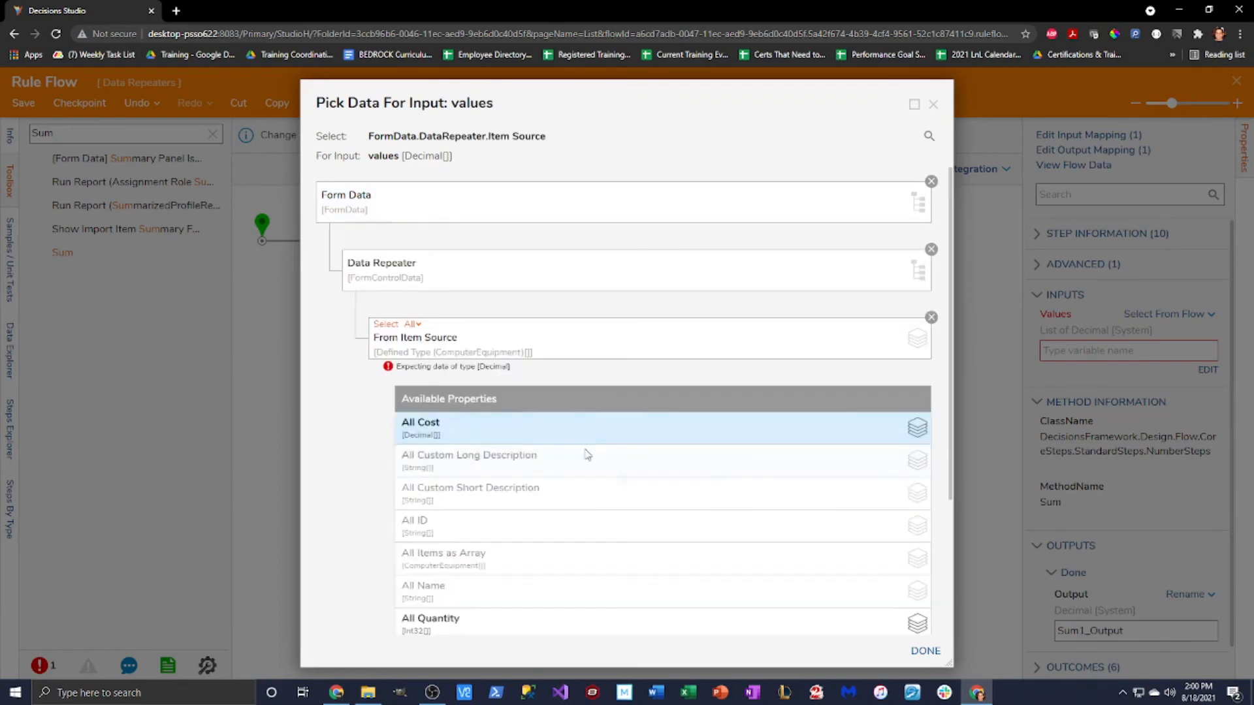
scroll(719, 509, "down", 1)
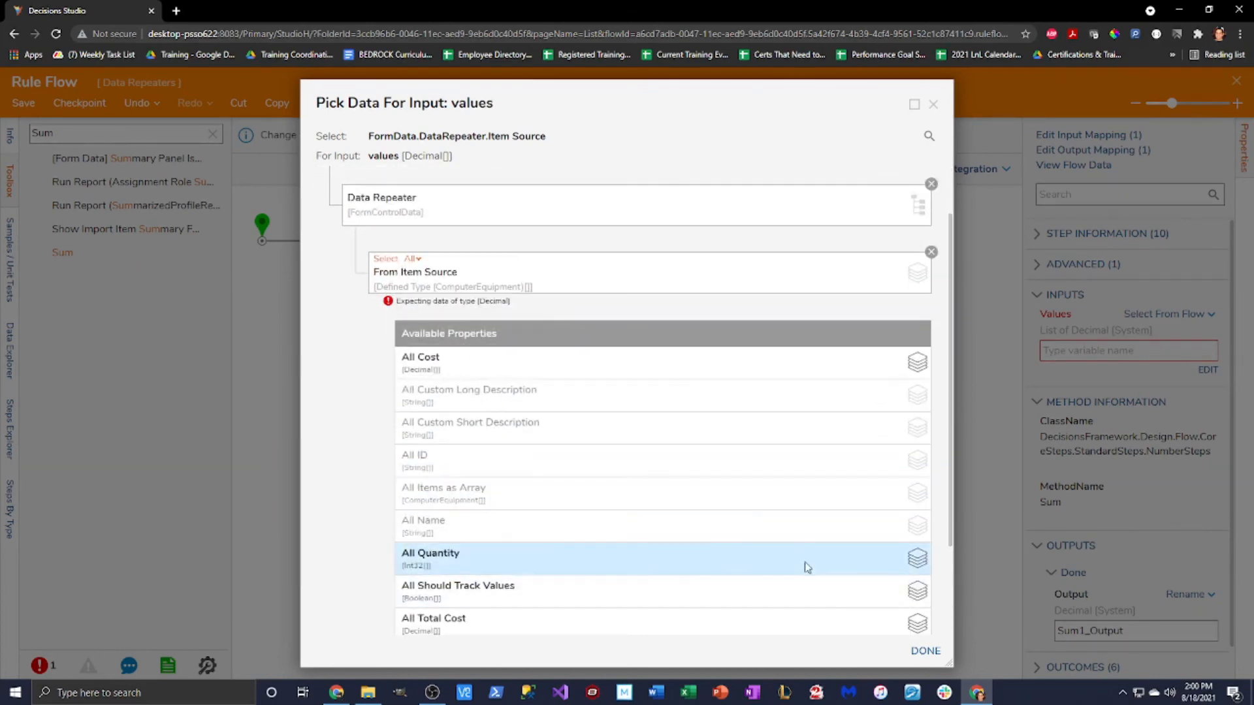
scroll(803, 575, "down", 2)
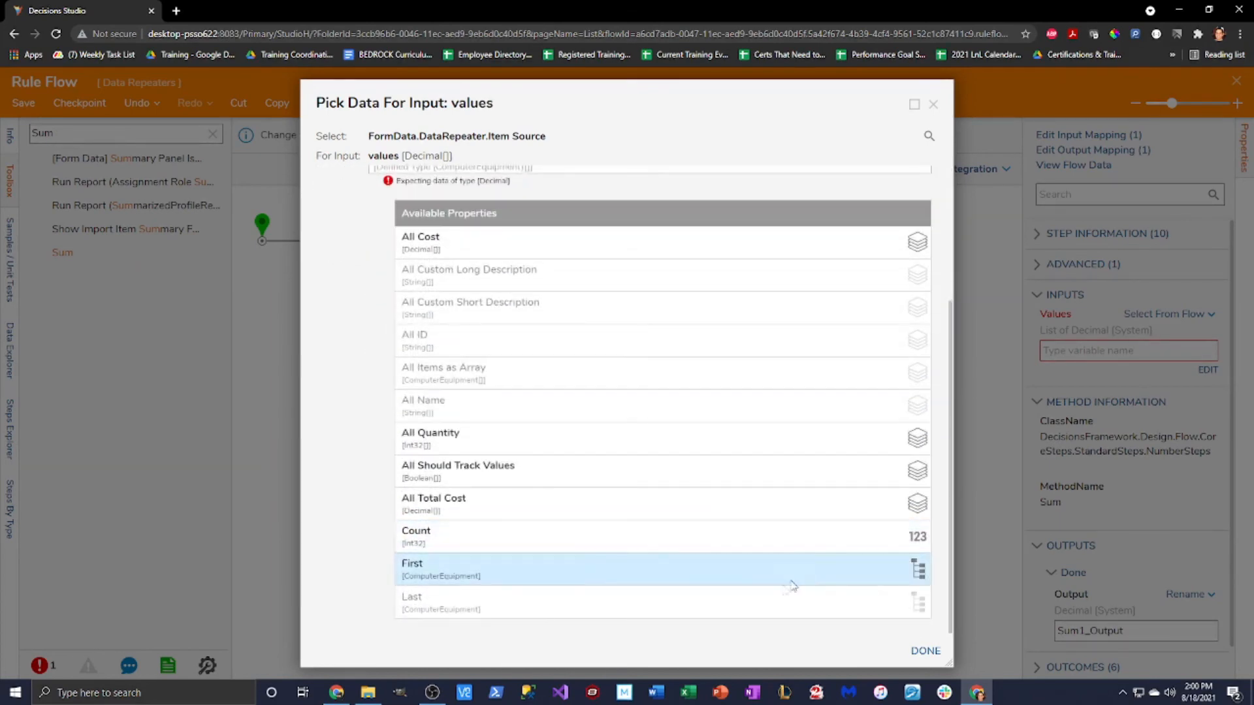
left_click(524, 495)
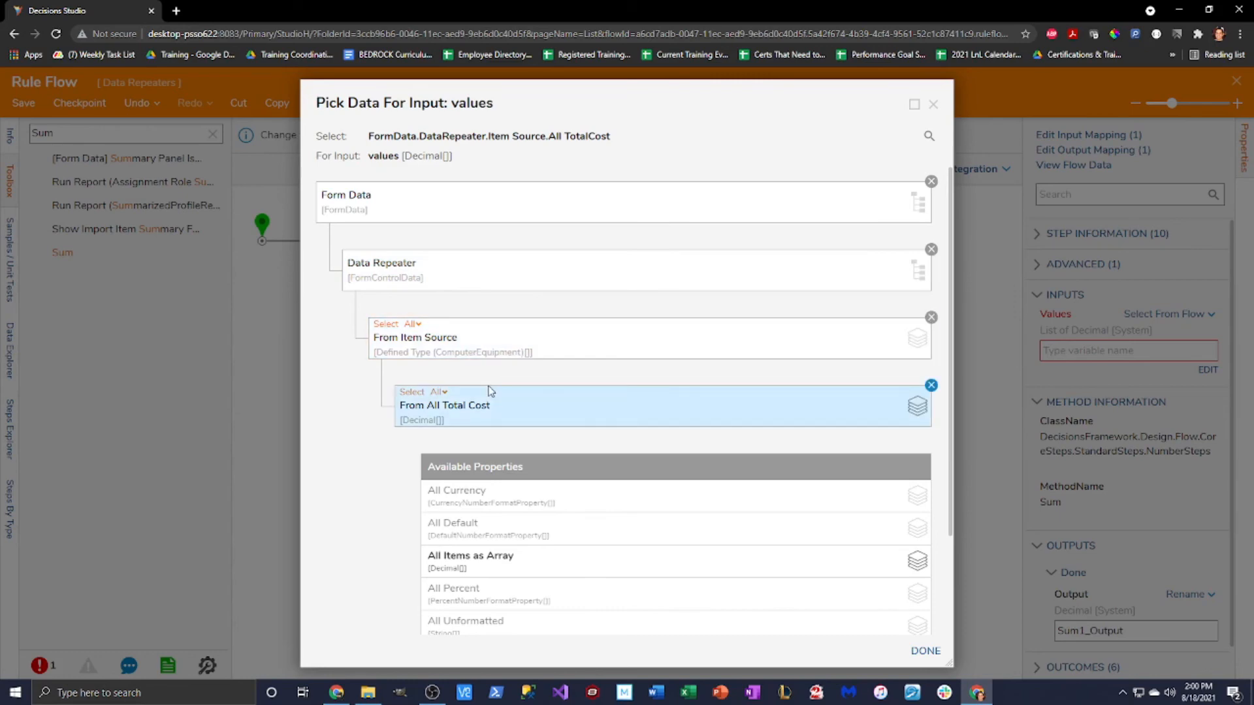
left_click(936, 655)
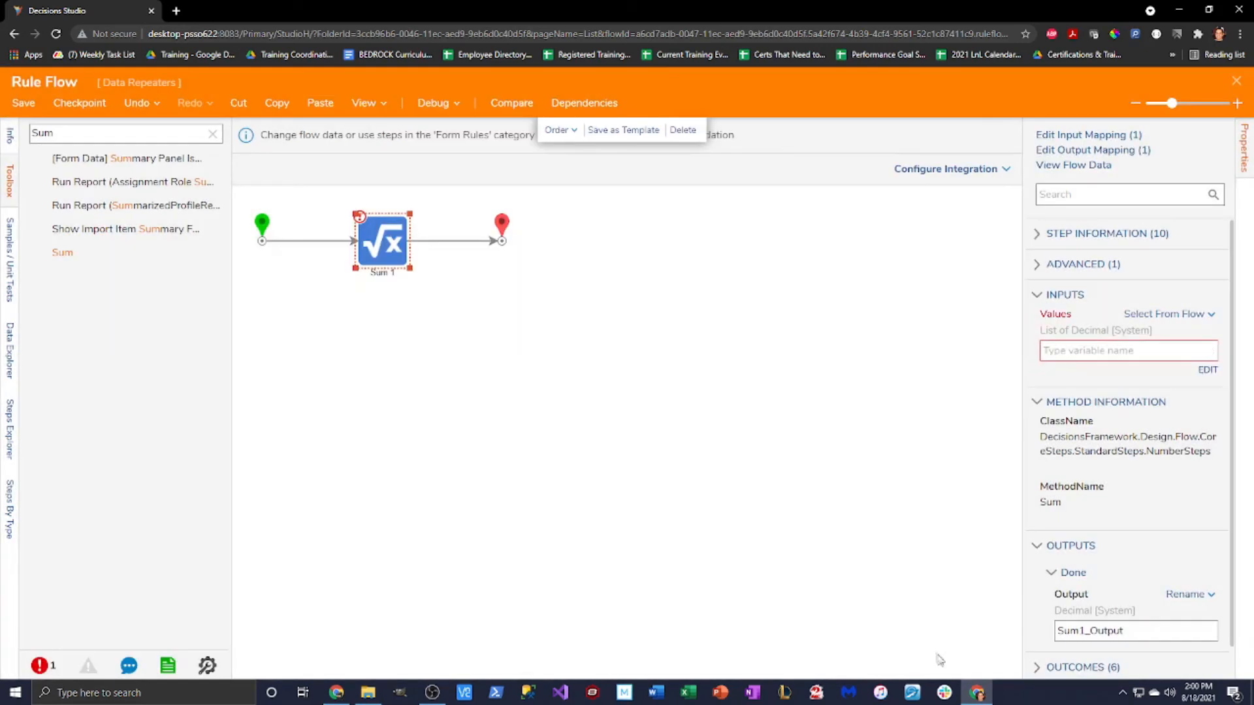
Step: Map the Sum step's output as Change Value to the Value of All DR Summed Number Box in Form Data
left_click(634, 390)
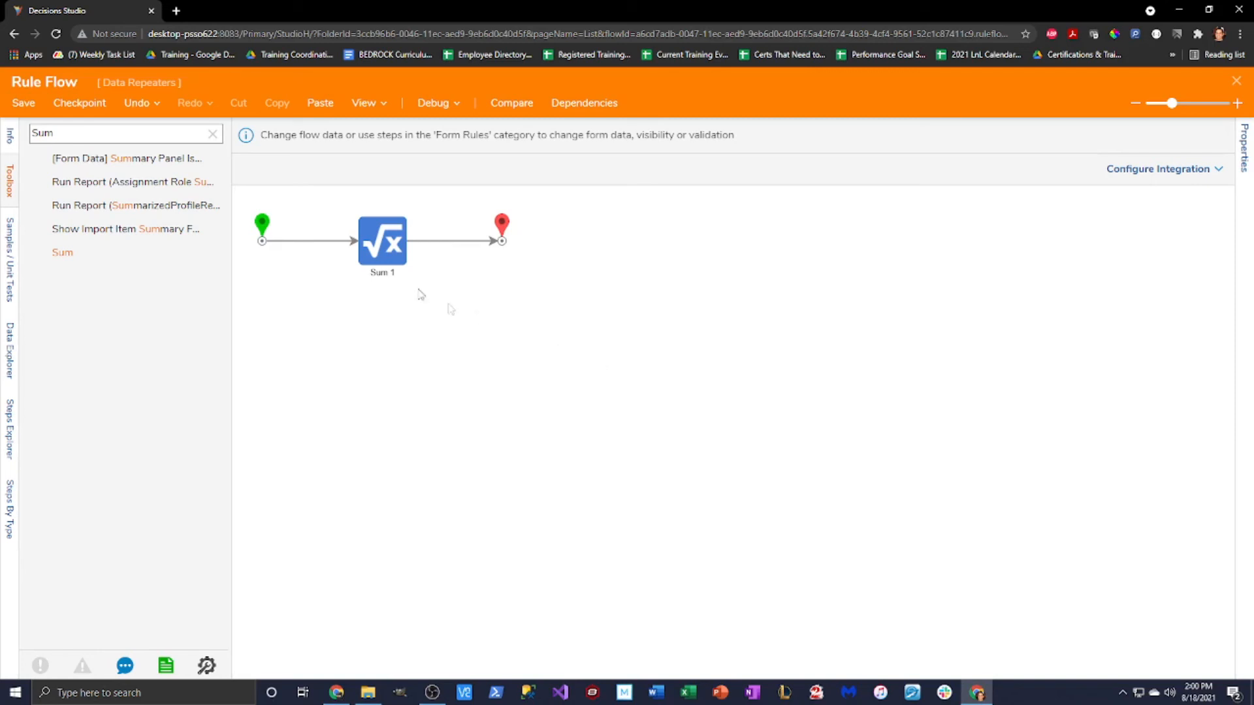
left_click(387, 248)
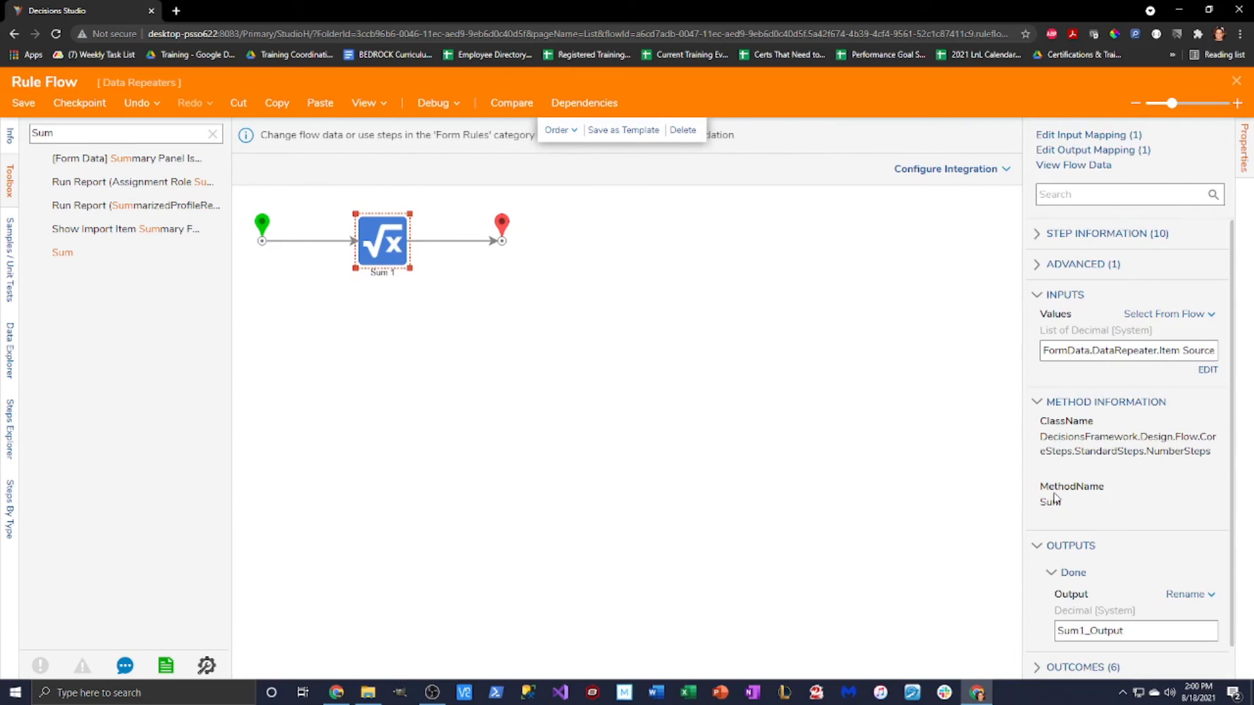
scroll(1081, 503, "down", 1)
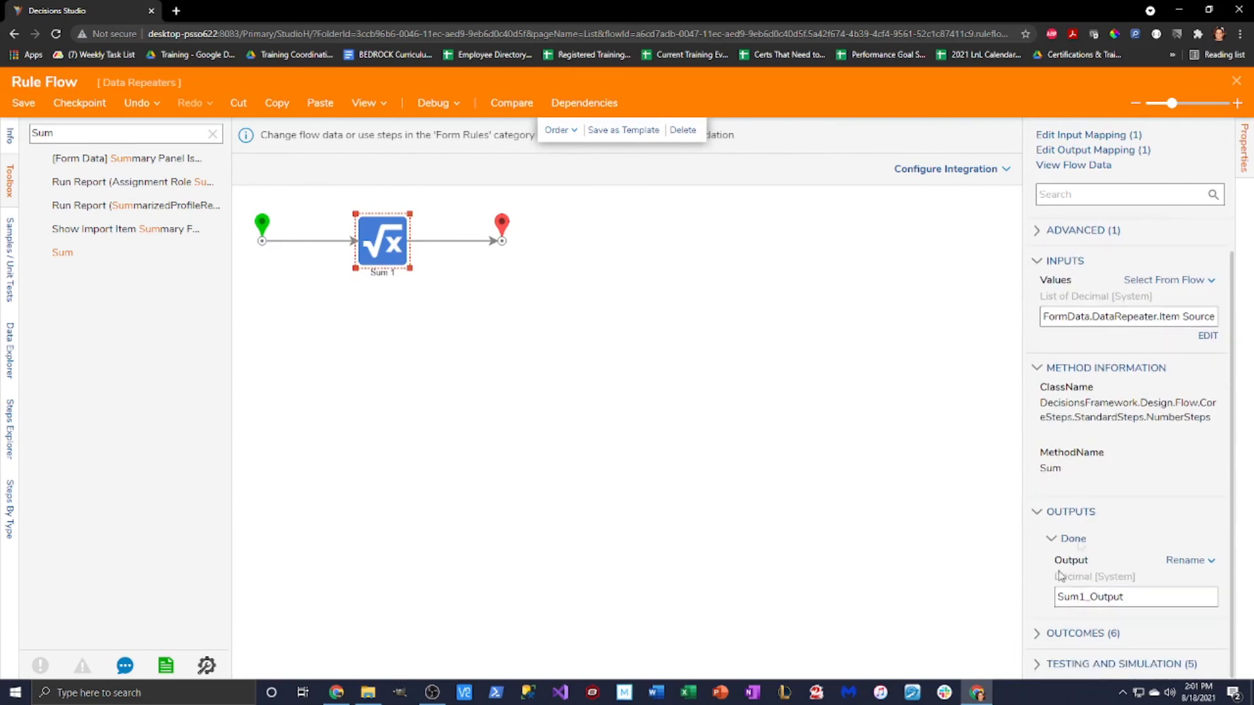
left_click(1194, 562)
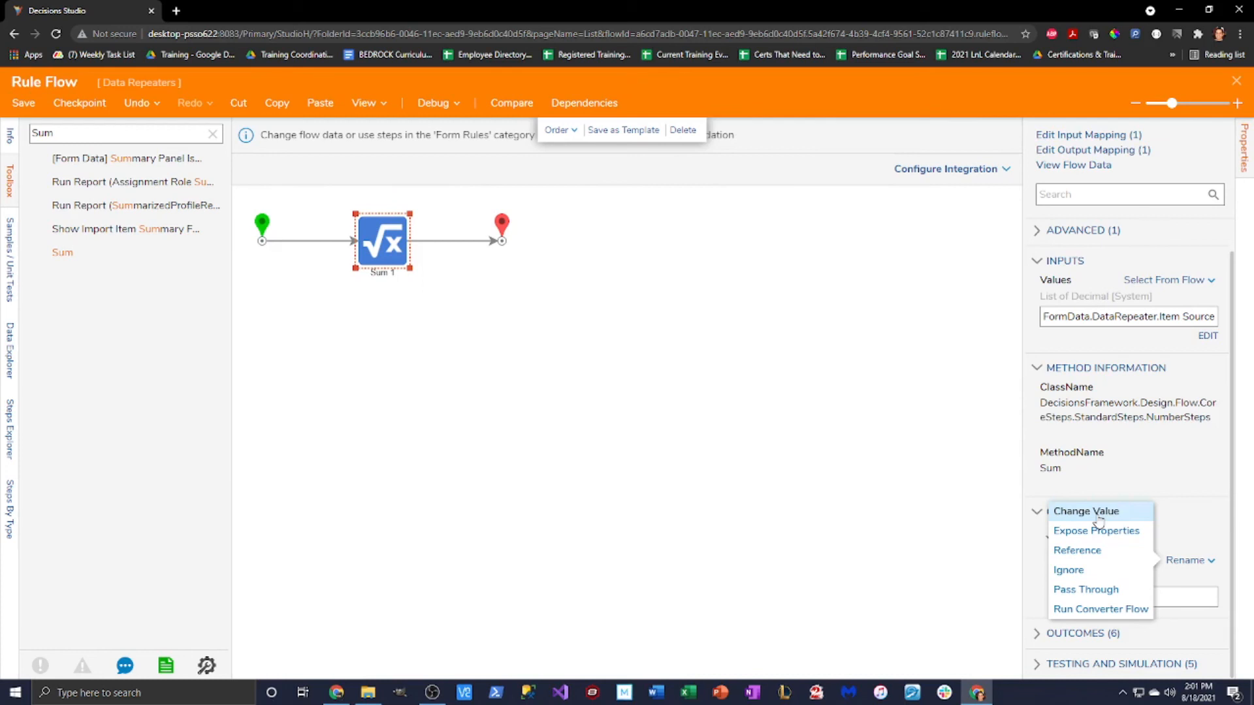
left_click(1126, 151)
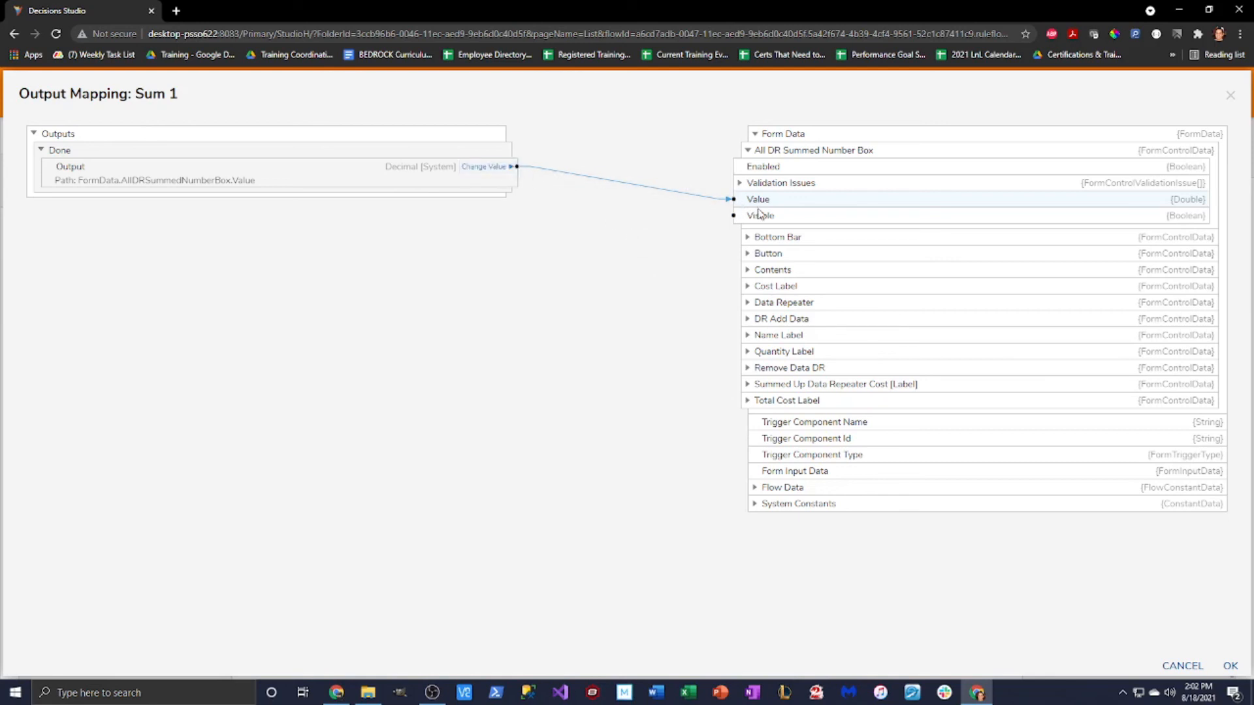
left_click(1230, 666)
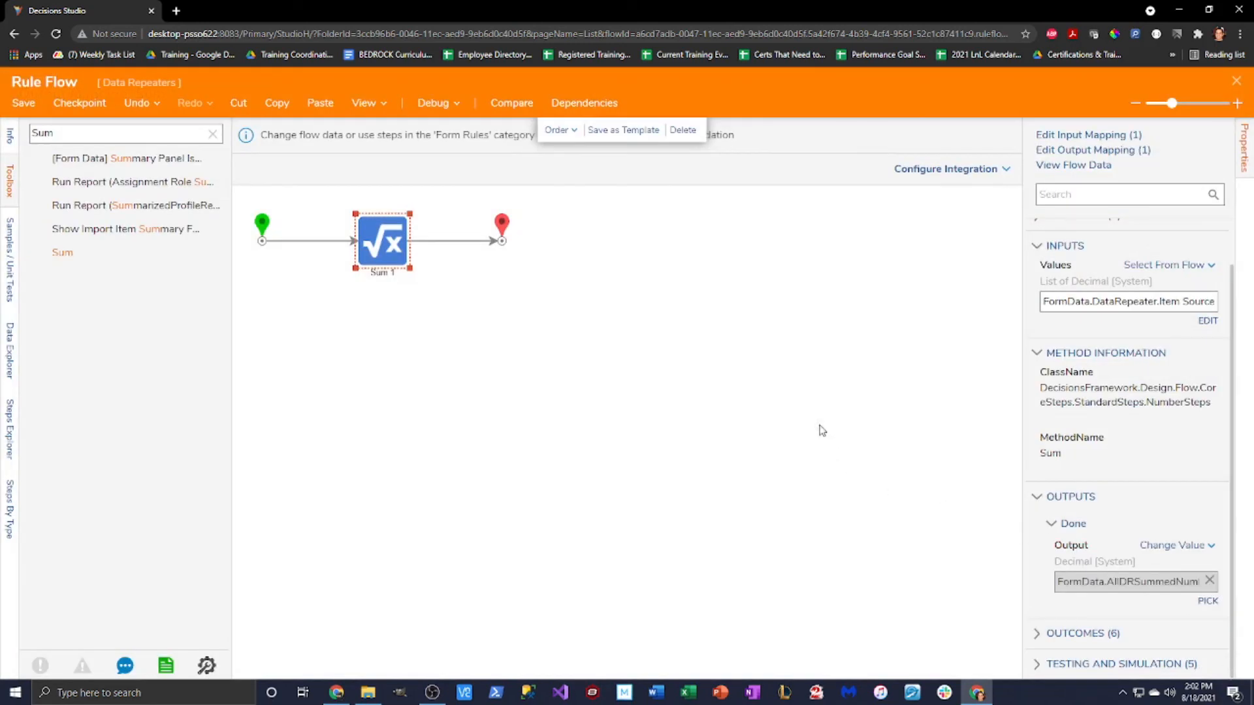
Step: Save the rule flow without notes and close it to return to the active form flow settings
left_click(816, 397)
left_click(24, 103)
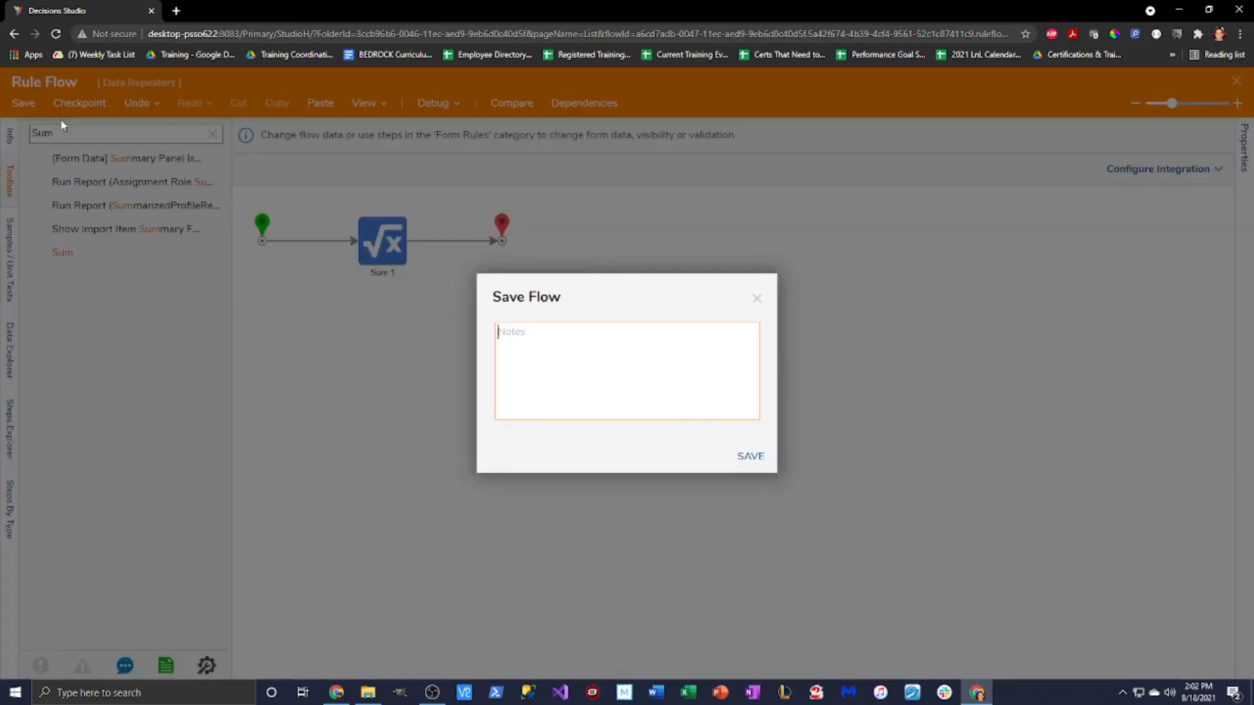
left_click(752, 463)
left_click(1237, 81)
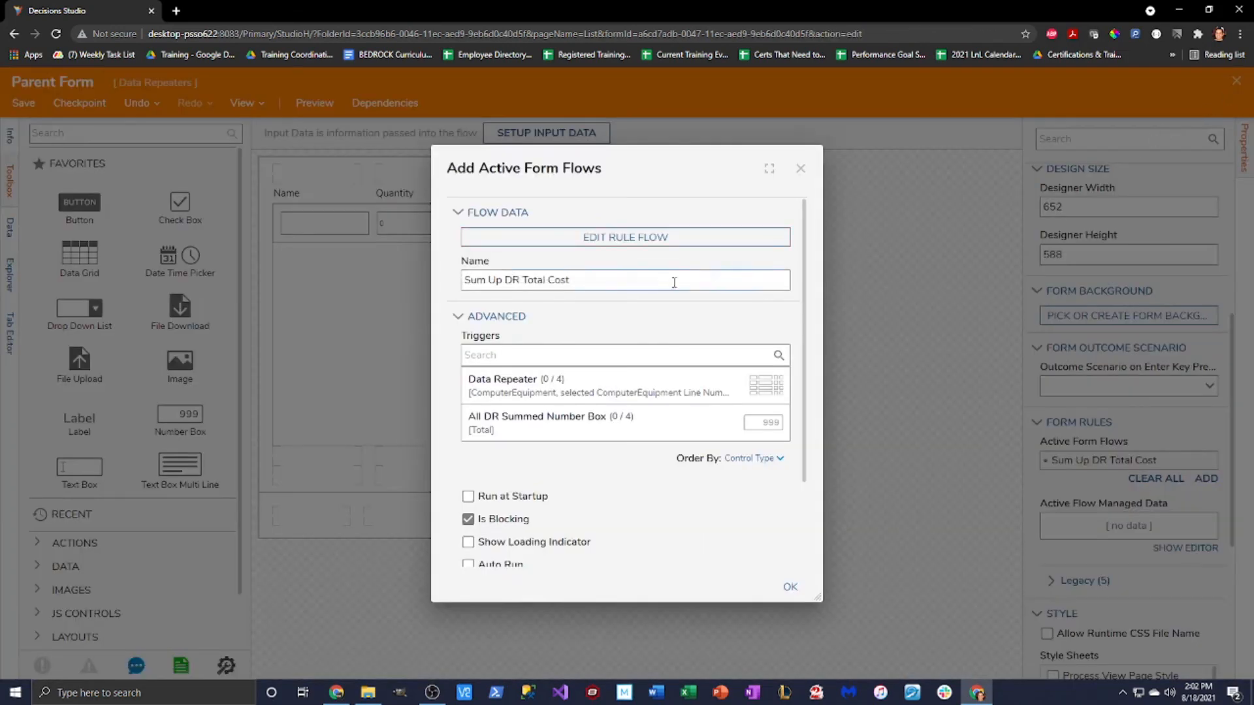
Step: Set the active form flow to trigger on the Data Repeater's ValueChanged event and accept the settings
left_click(628, 392)
left_click(484, 425)
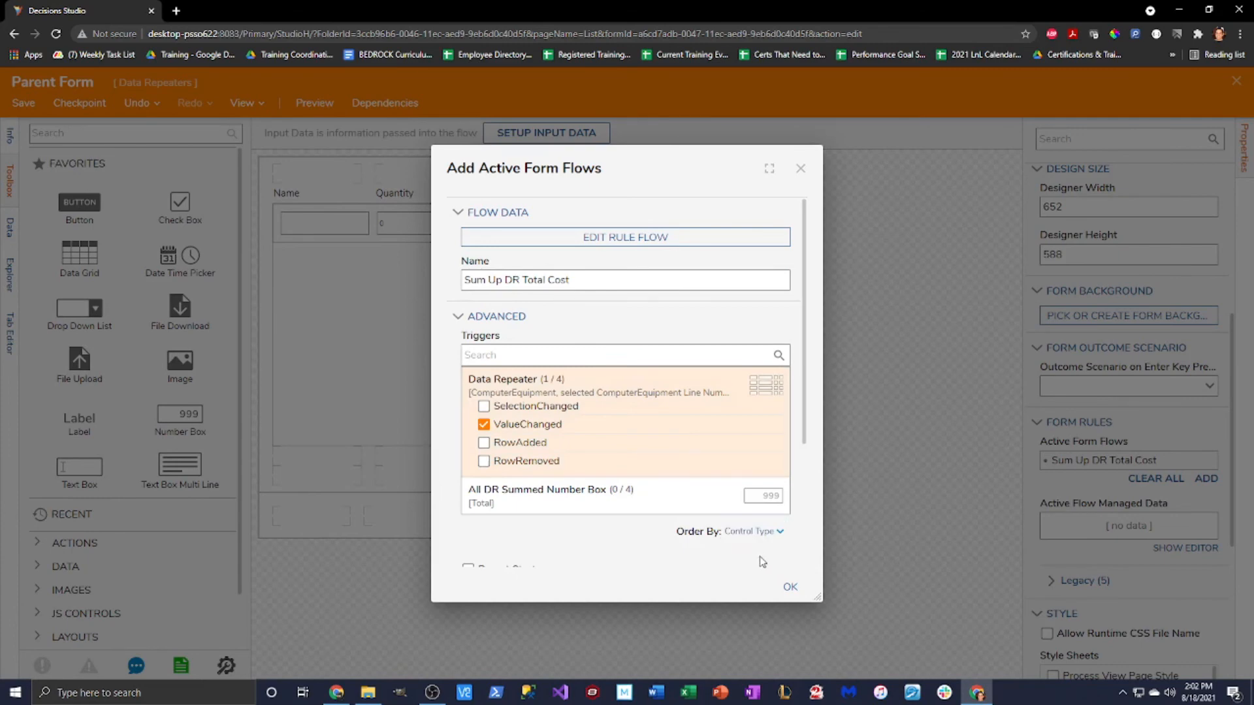
left_click(790, 586)
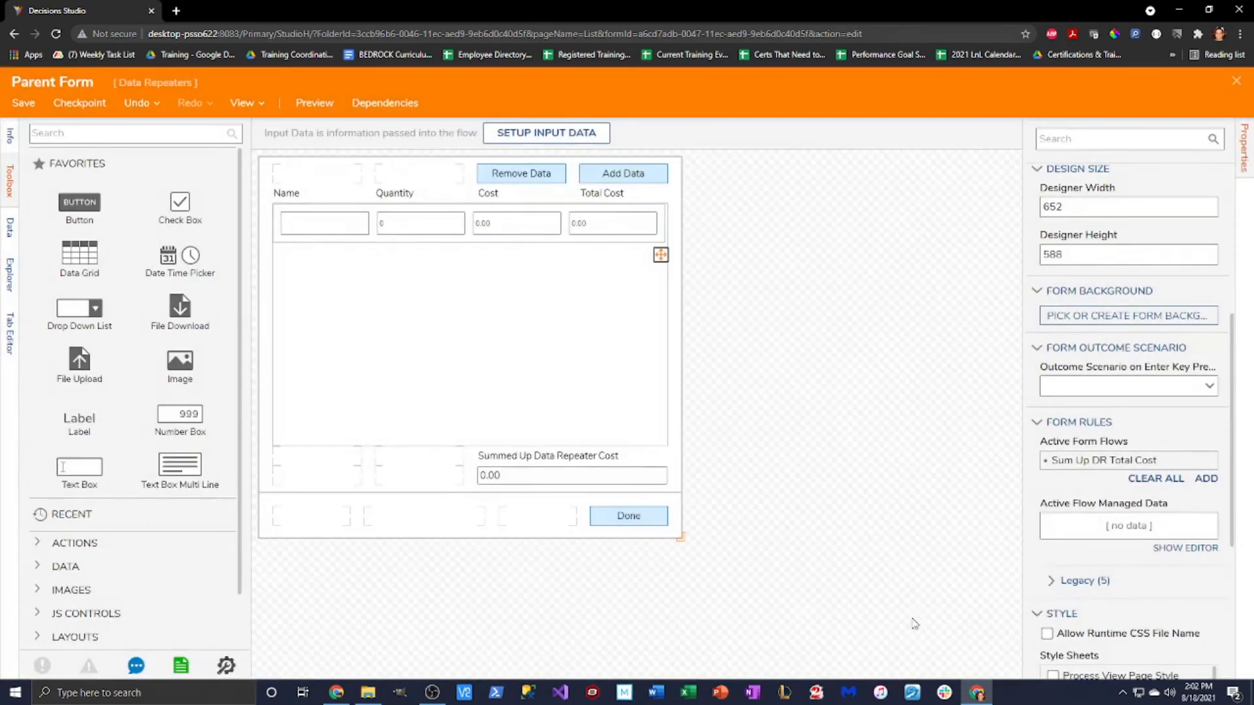
Step: Save and close Parent Form, and start debugging the Test Data Repeaters flow
left_click(1234, 87)
left_click(754, 456)
left_click(432, 104)
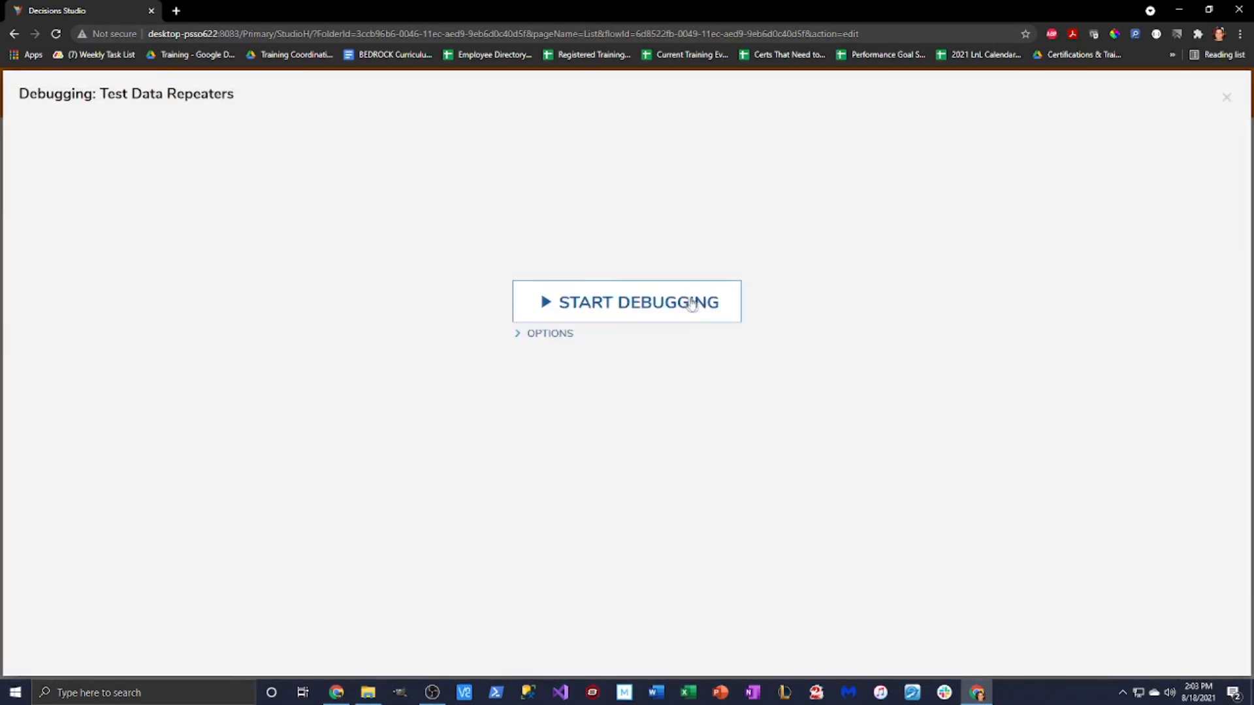
left_click(693, 305)
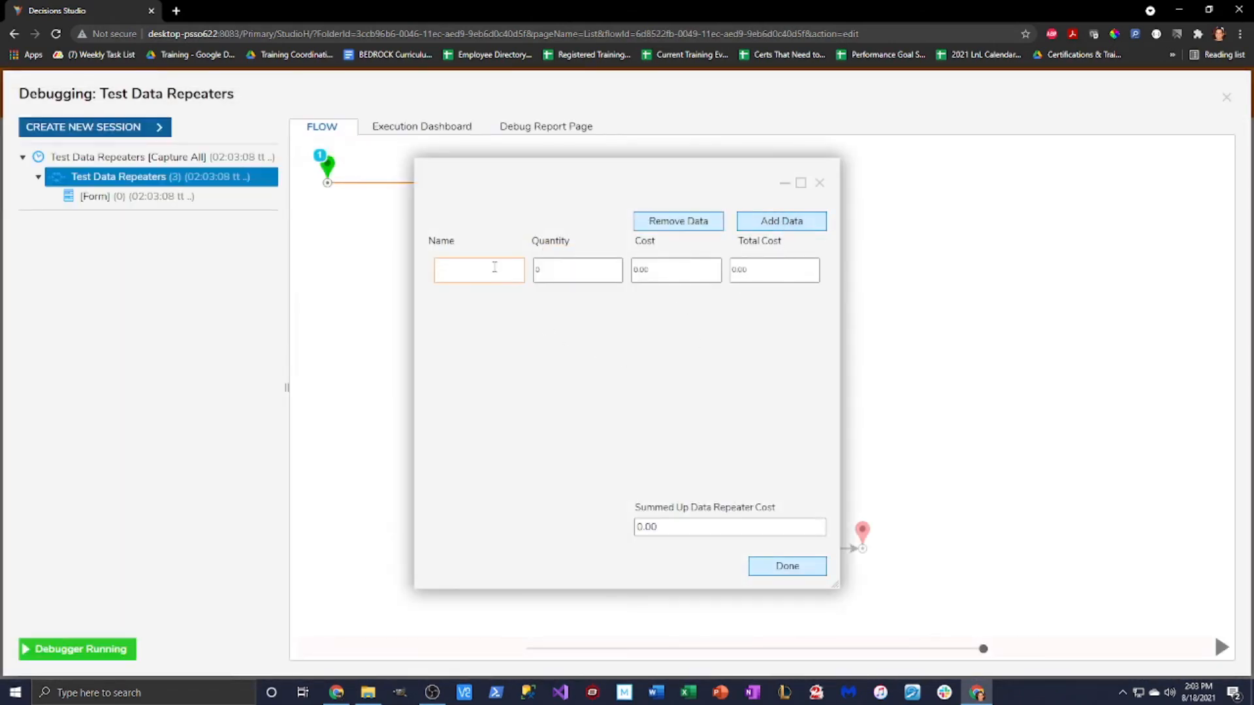
Step: Fill in the first row of the running form with name Laptop, quantity 1 and cost 775
type("Laptop")
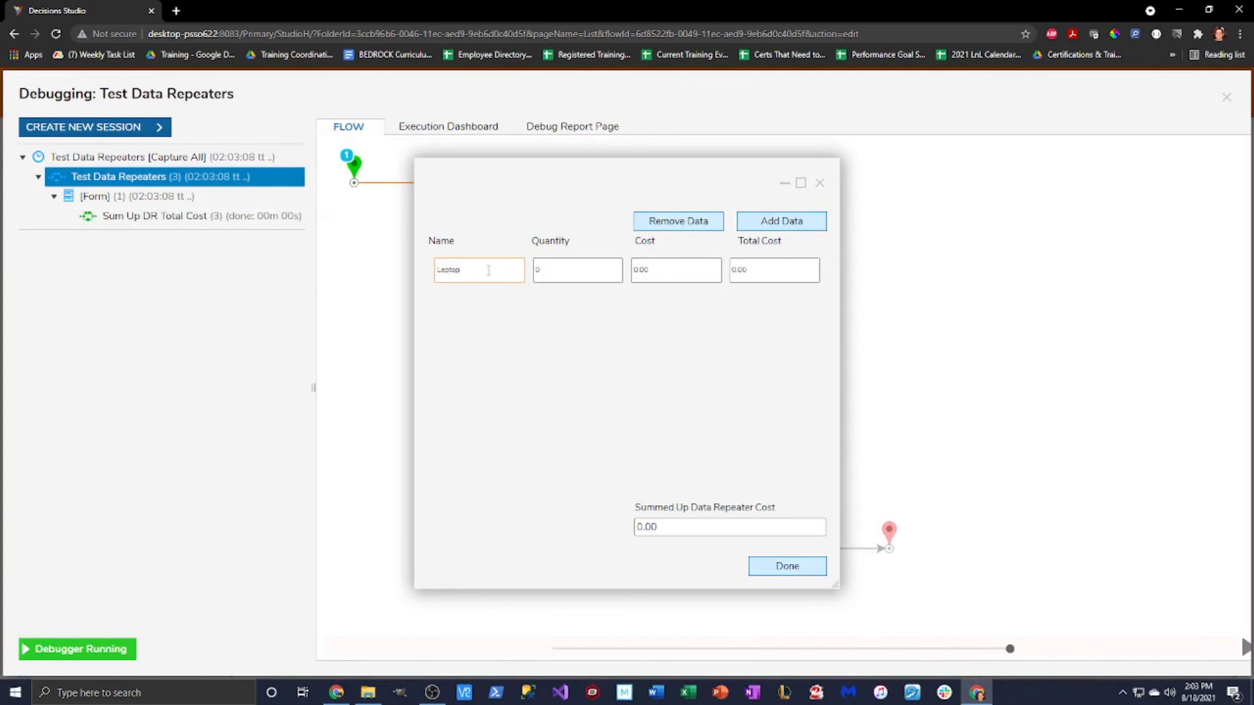
left_click_drag(571, 272, 497, 264)
type("1")
left_click_drag(682, 275, 520, 276)
type("775")
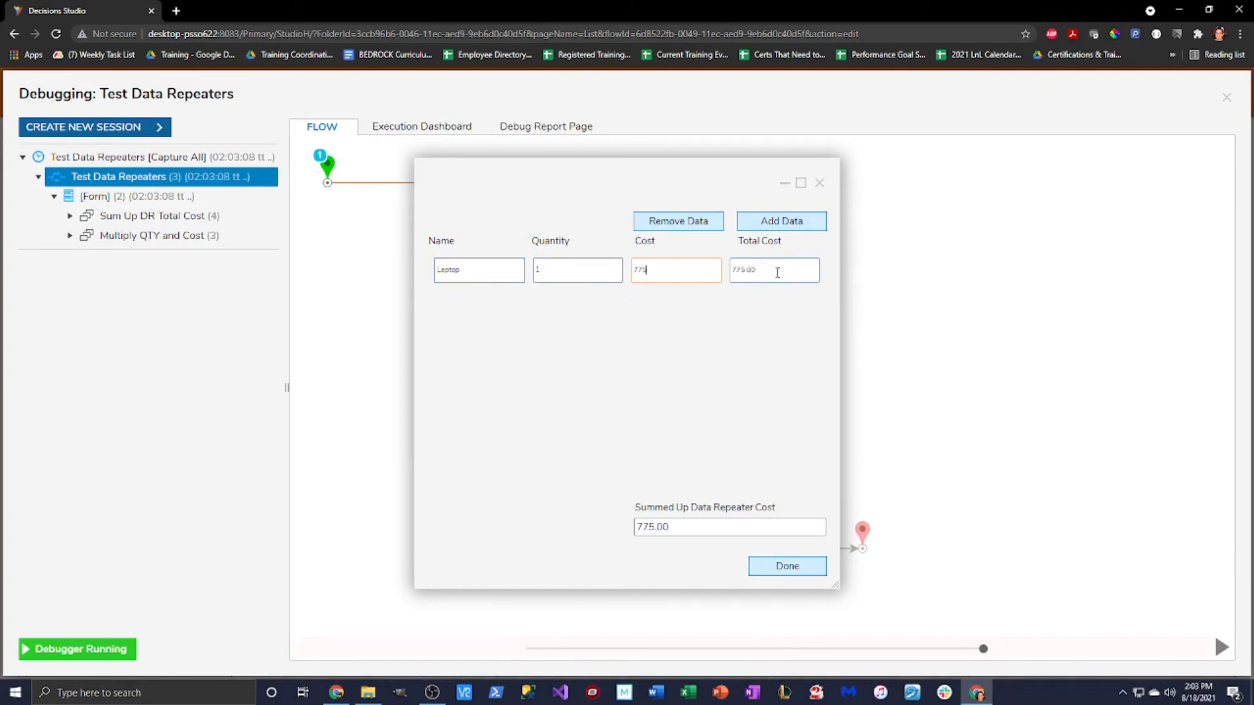
left_click(641, 414)
Step: Add a second data row with name Desktop, quantity 3 and cost 1250
left_click(782, 221)
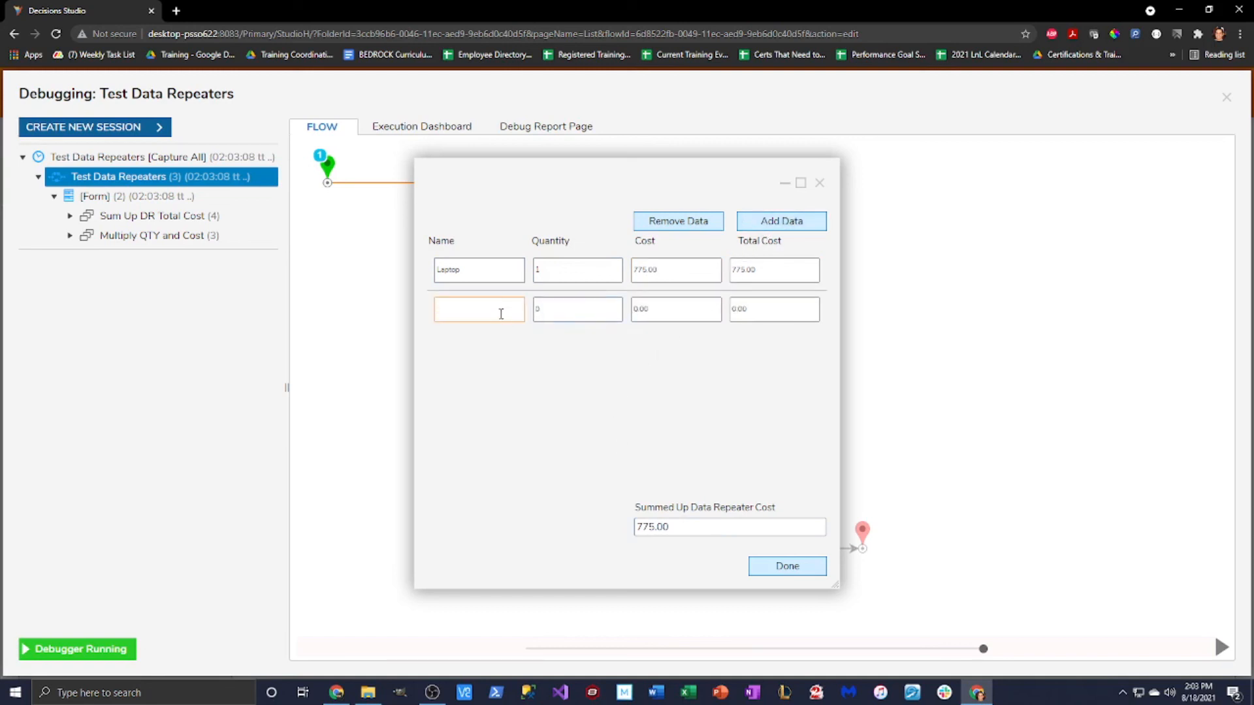
type("Desktop")
key("Tab")
type("3")
key("Tab")
key("BackSpace")
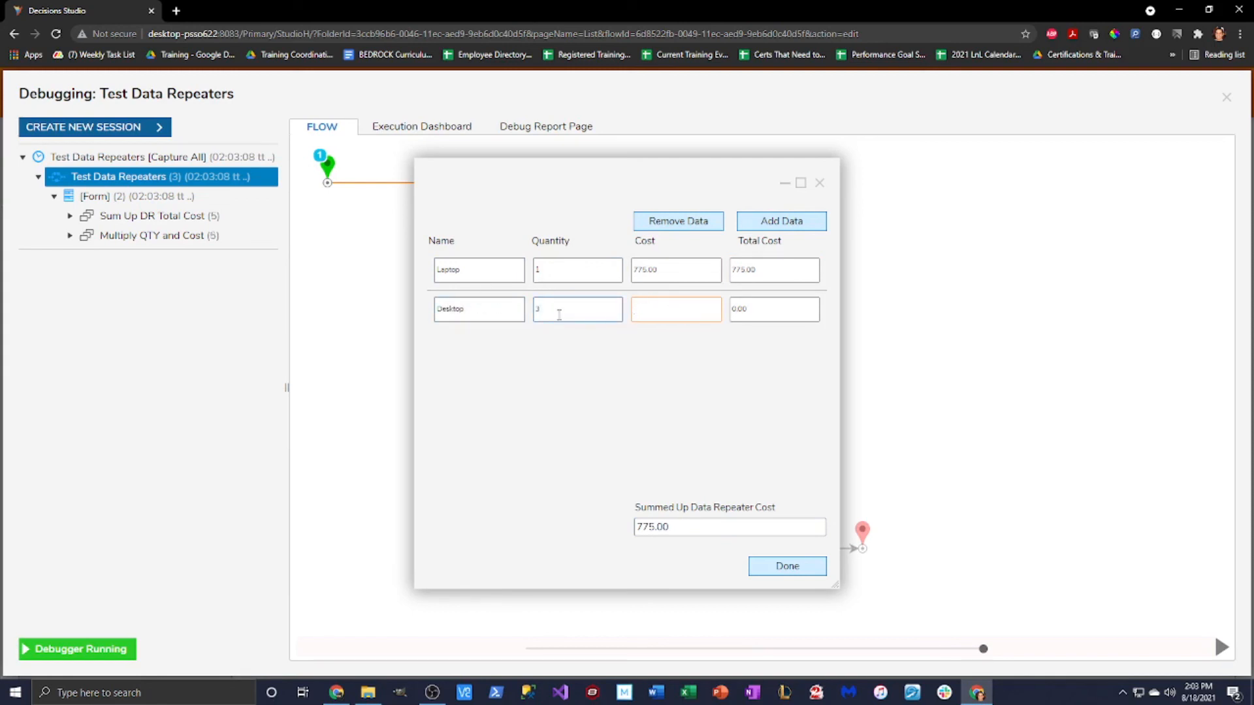
type("1250")
Step: Add a third data row with name Server, quantity 2 and cost 2250, and check the Summed Up Data Repeater Cost box
left_click(782, 221)
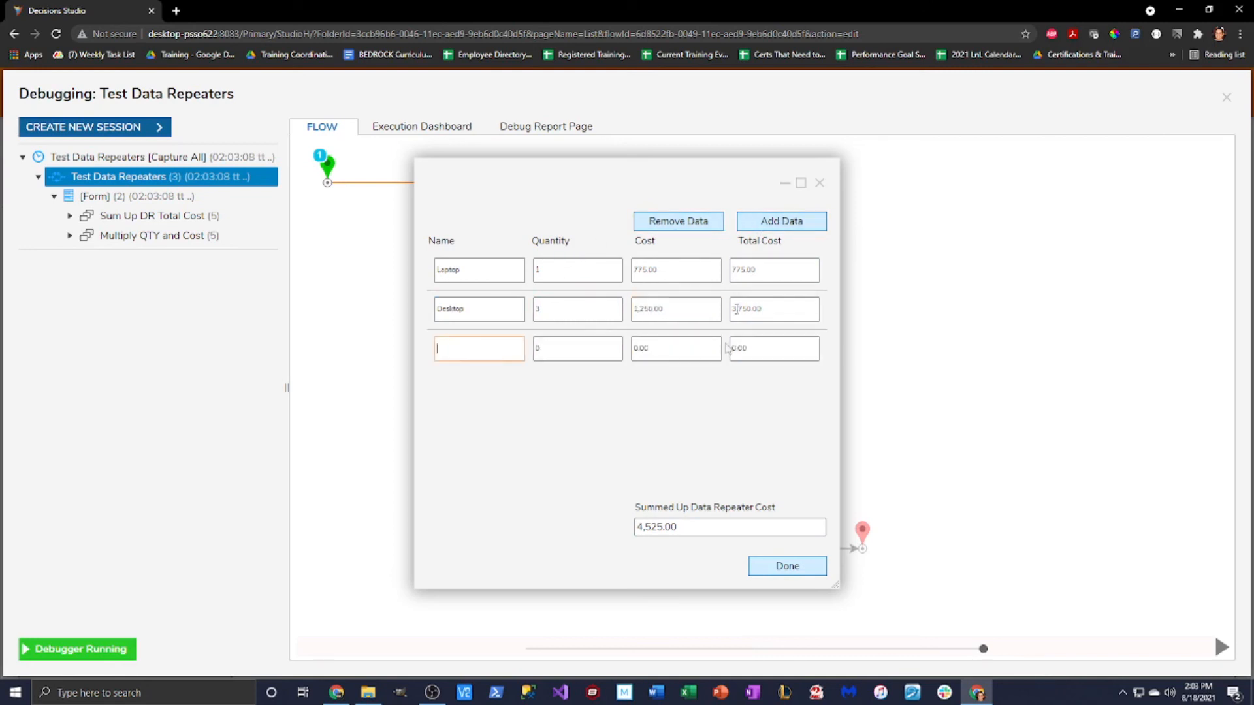
type("Server")
key("Tab")
type("2")
key("Tab")
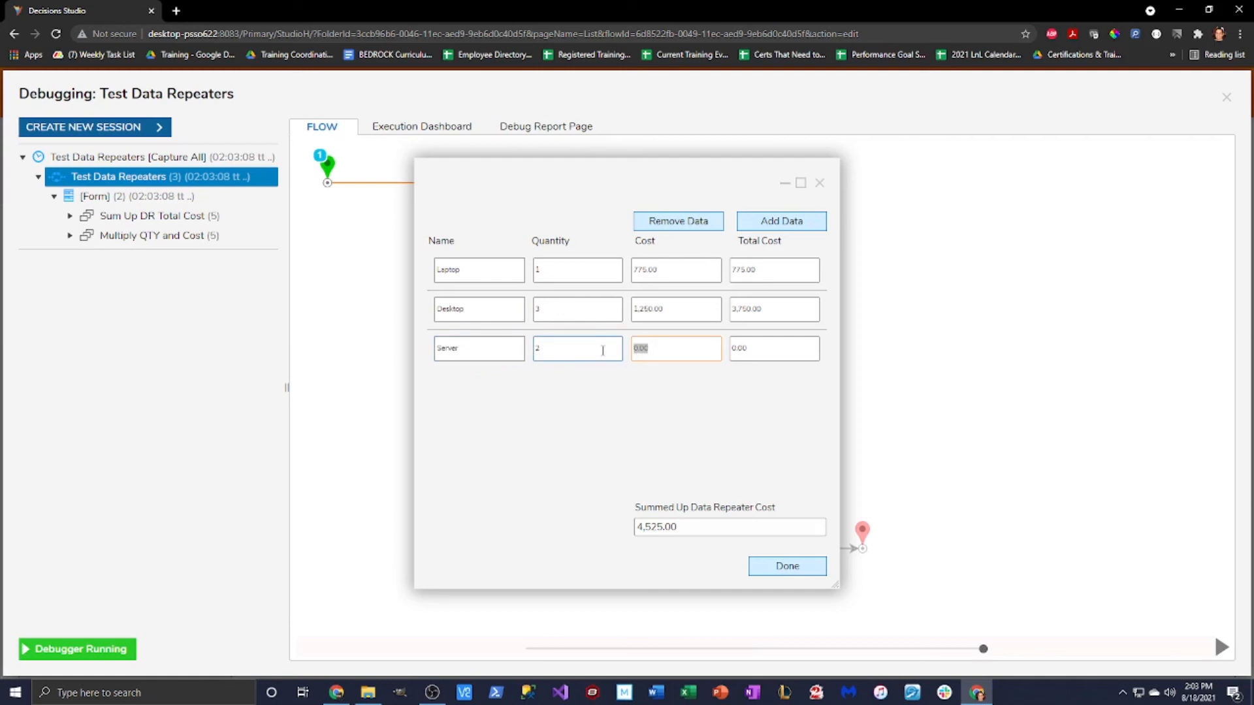
type("2250")
left_click(719, 403)
left_click(683, 527)
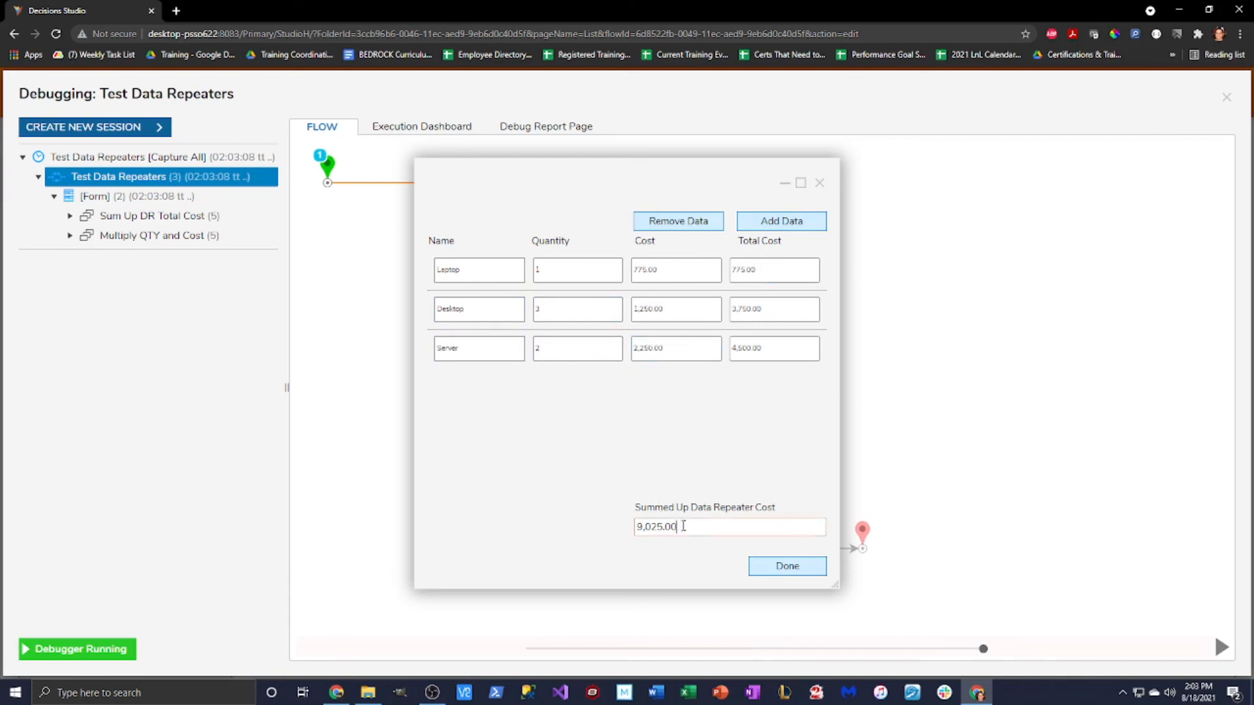
left_click_drag(683, 526, 613, 538)
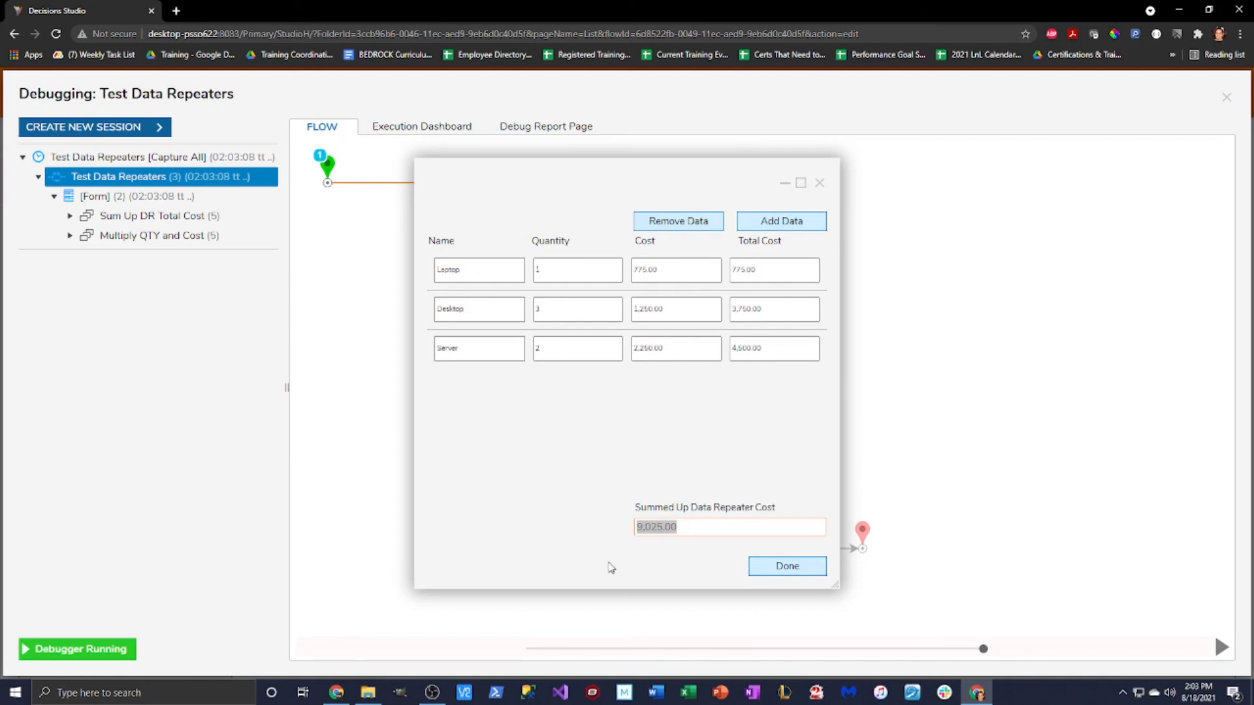